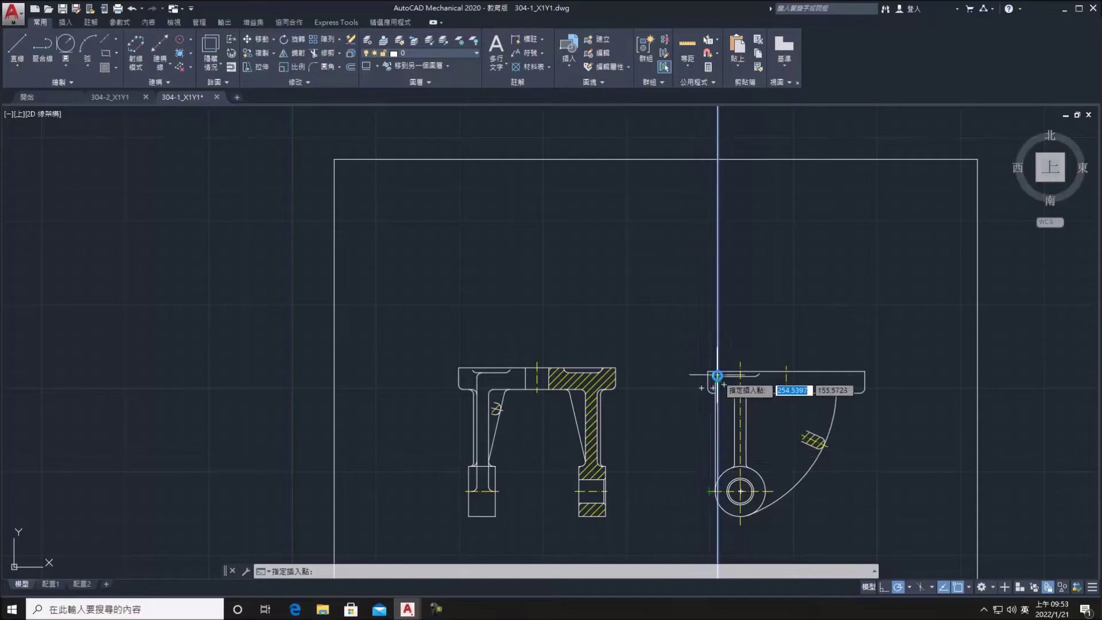
Place three vertical construction lines through the side view's corner and features
click(708, 371)
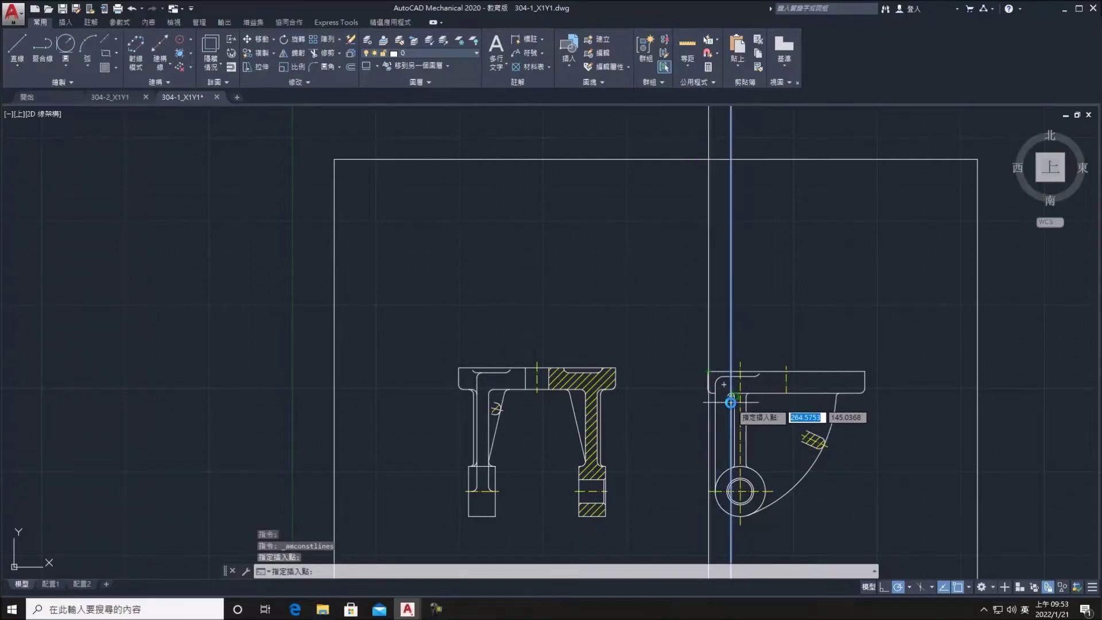
click(716, 383)
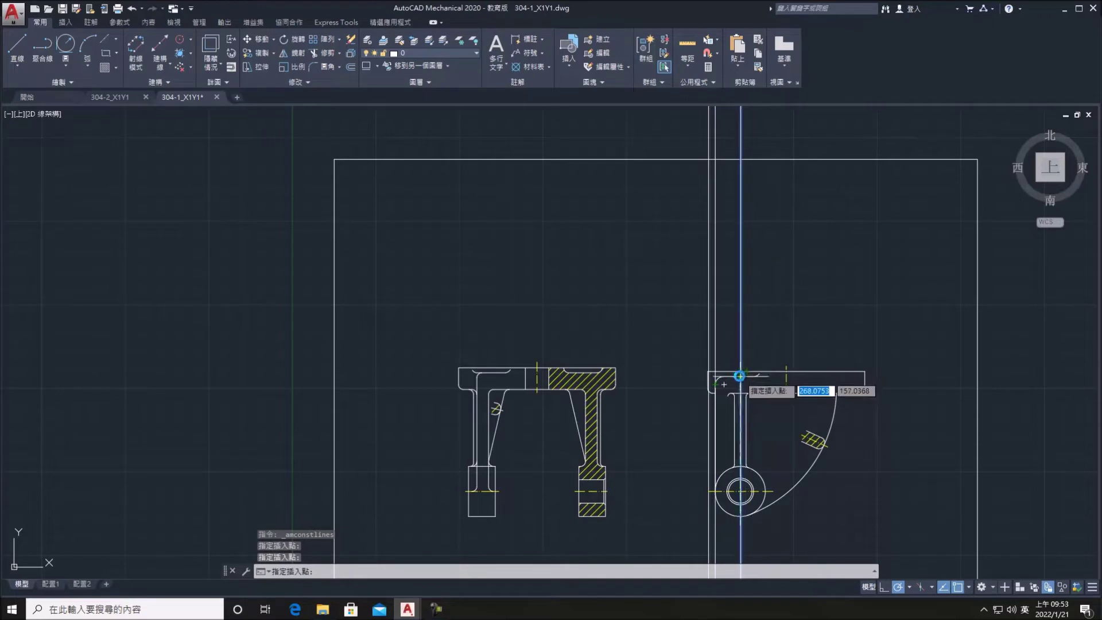
click(785, 374)
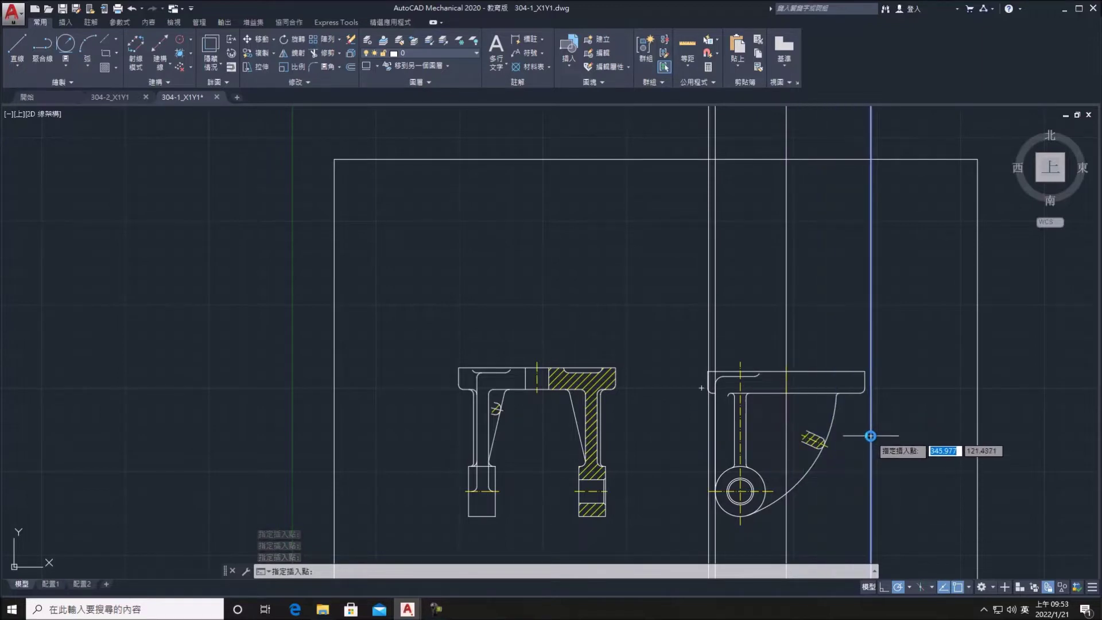
key(Escape)
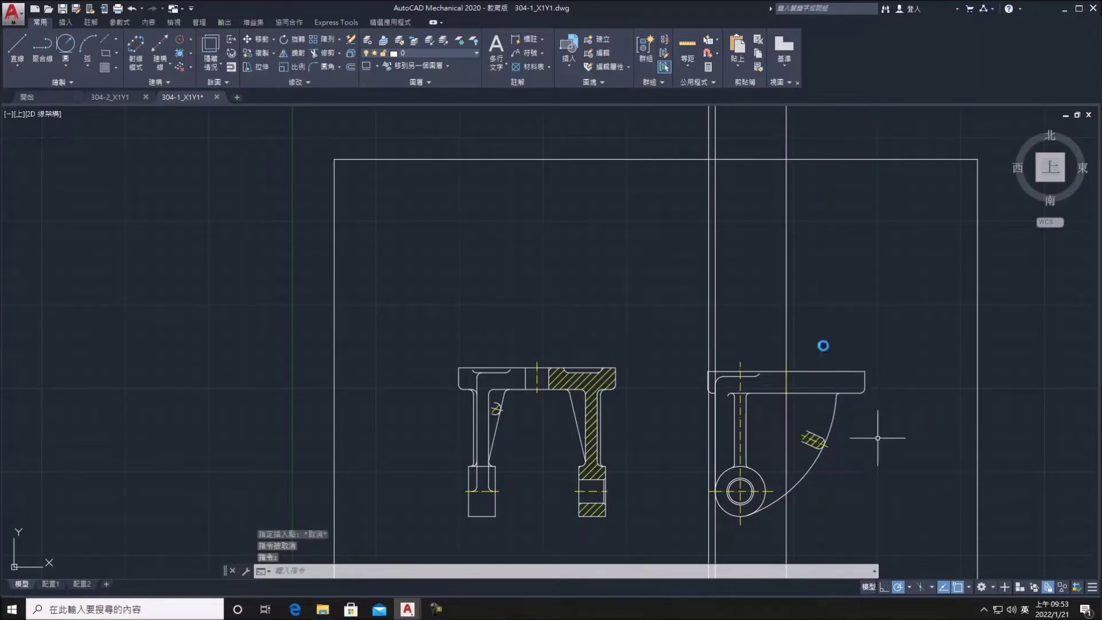
middle_drag(512, 353, 543, 351)
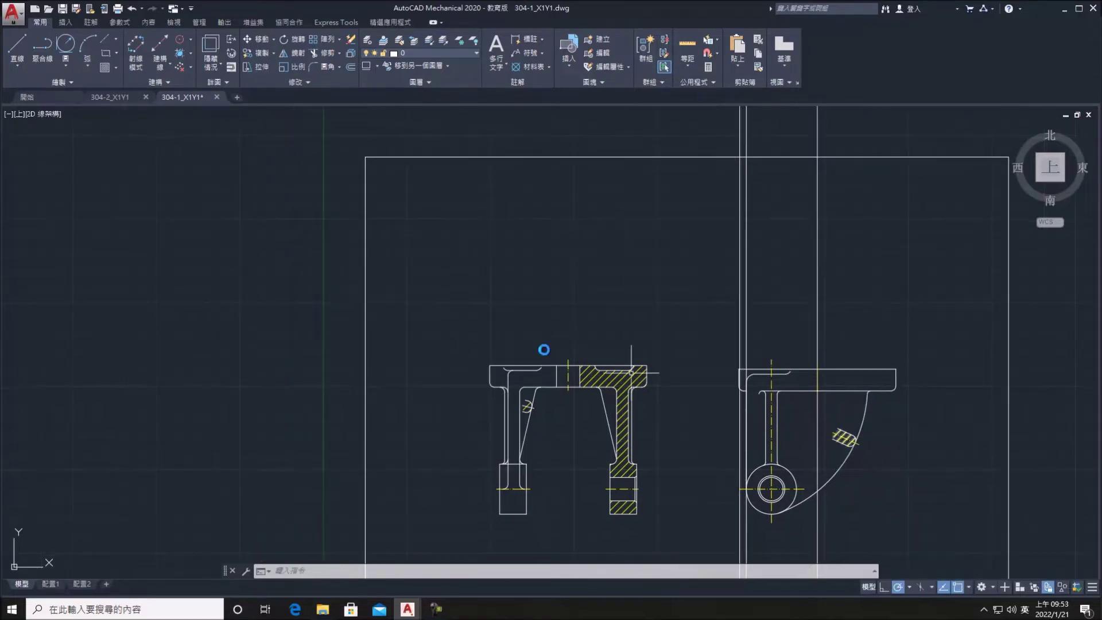
Draw a horizontal line above the side view, ending at the right construction line
click(13, 56)
click(721, 233)
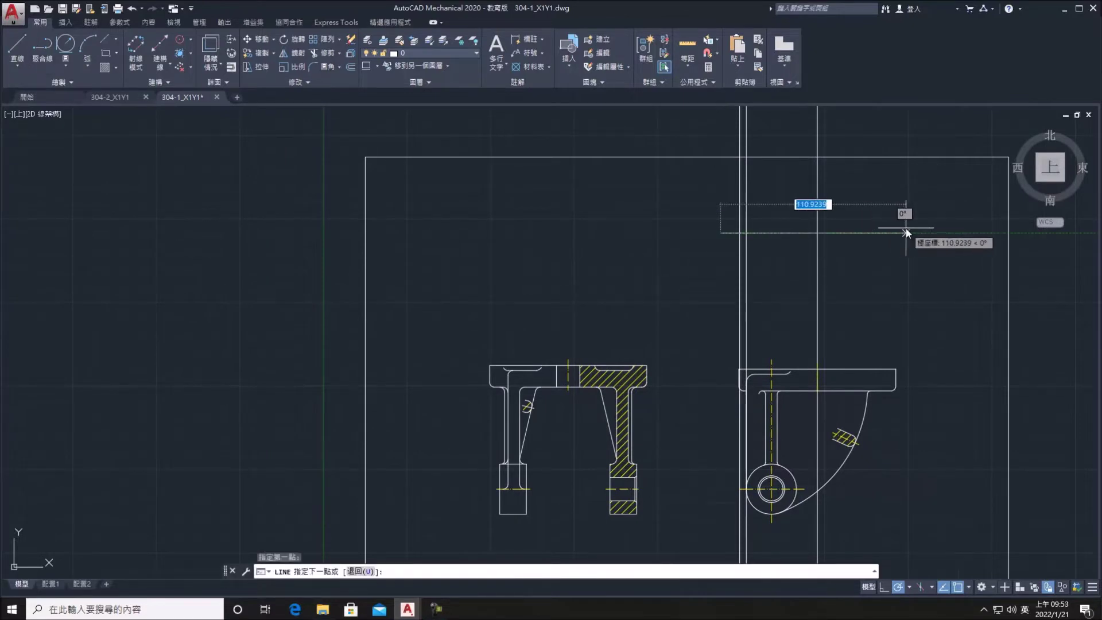
click(906, 232)
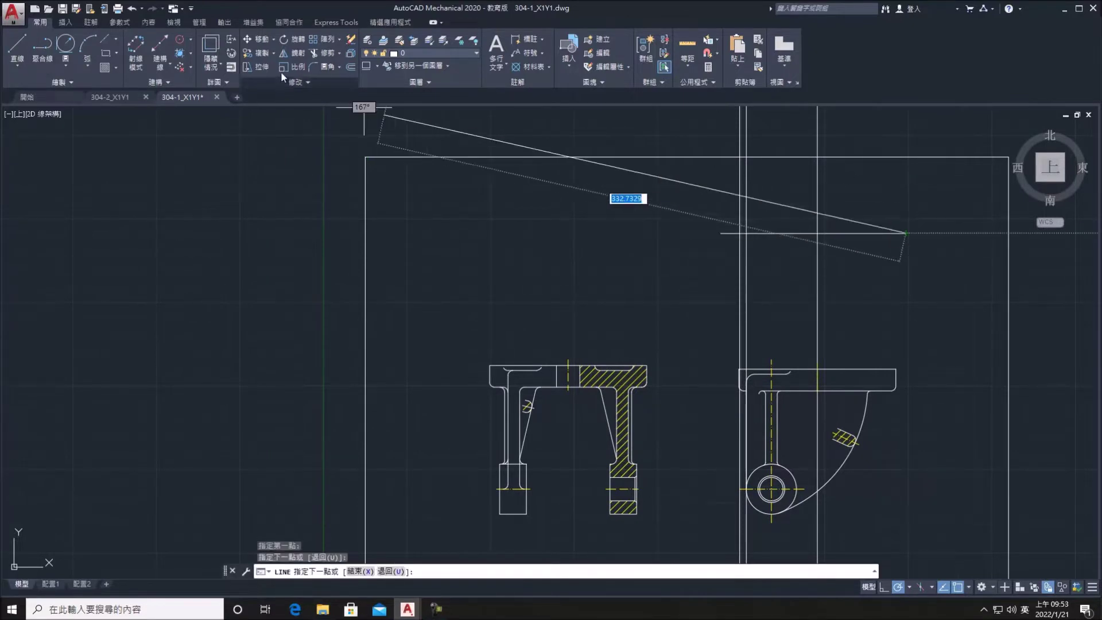
Draw two concentric circles centred on that line, the second slightly larger
click(67, 66)
click(86, 97)
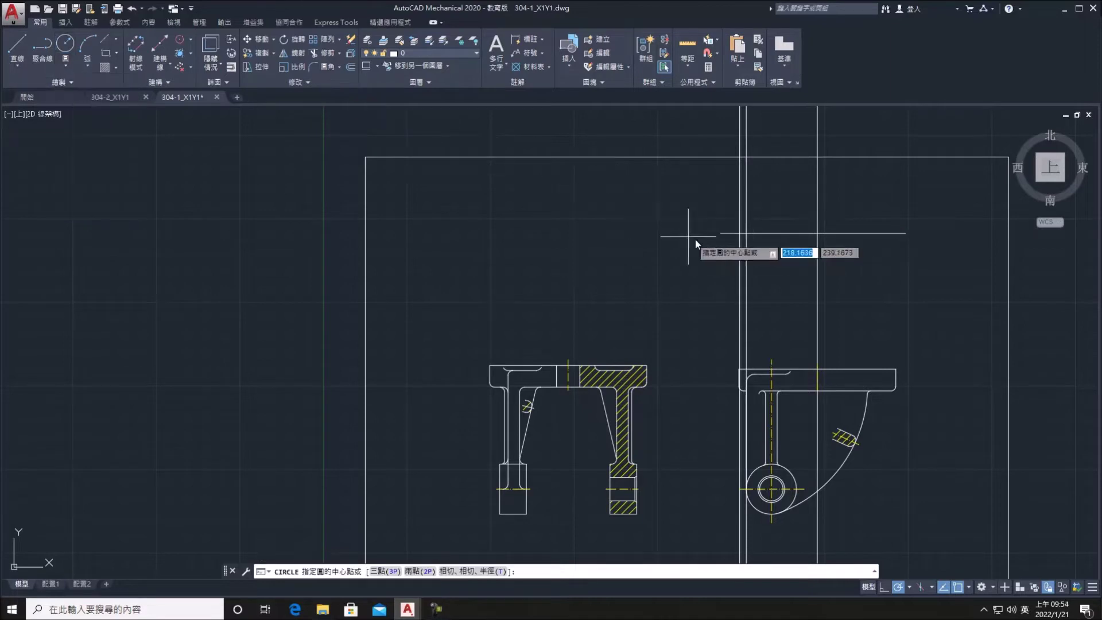
click(817, 233)
click(746, 233)
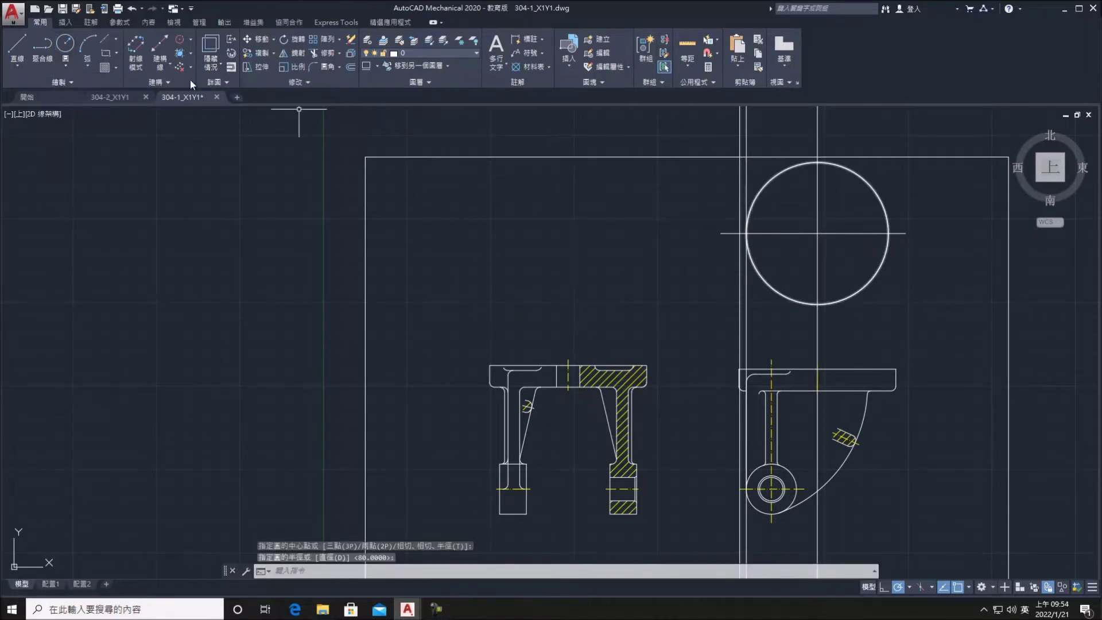
key(space)
click(816, 233)
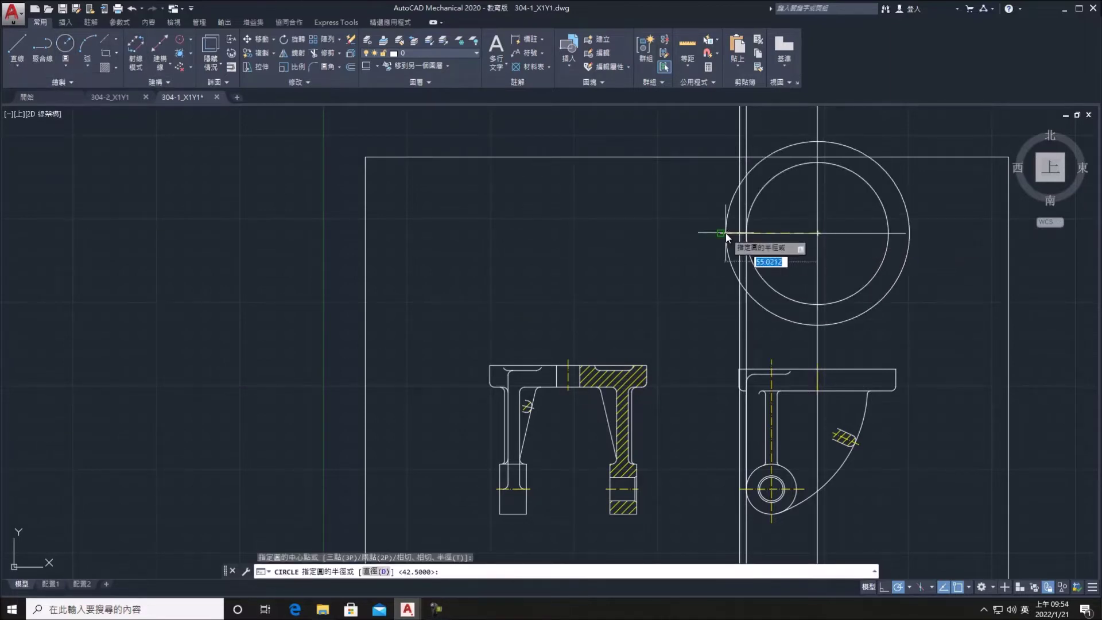
click(739, 234)
middle_drag(897, 296, 898, 300)
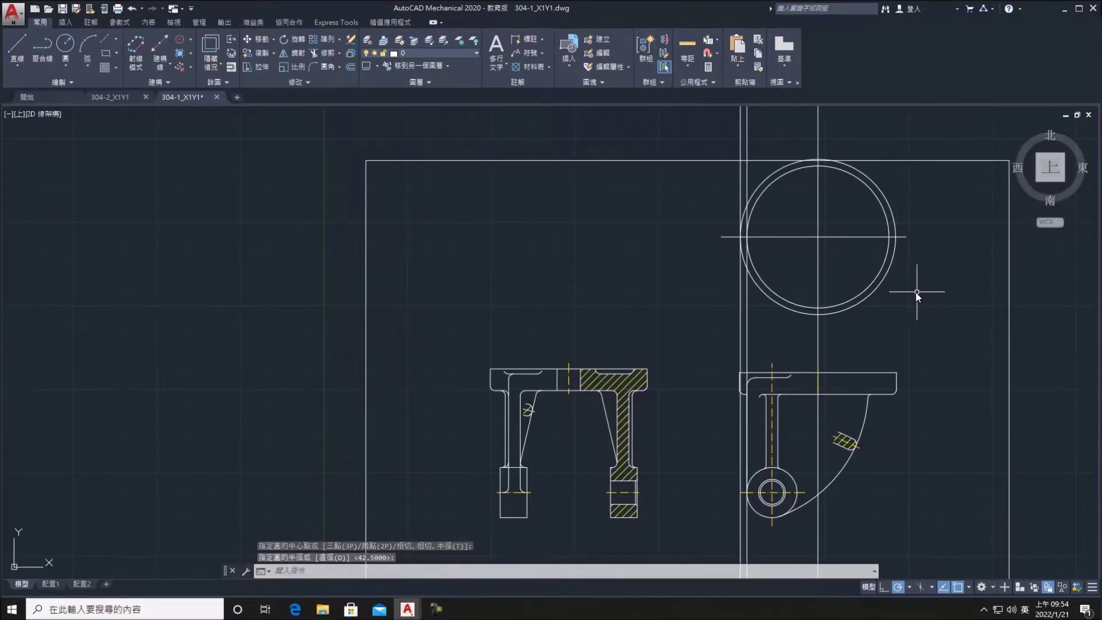
key(Escape)
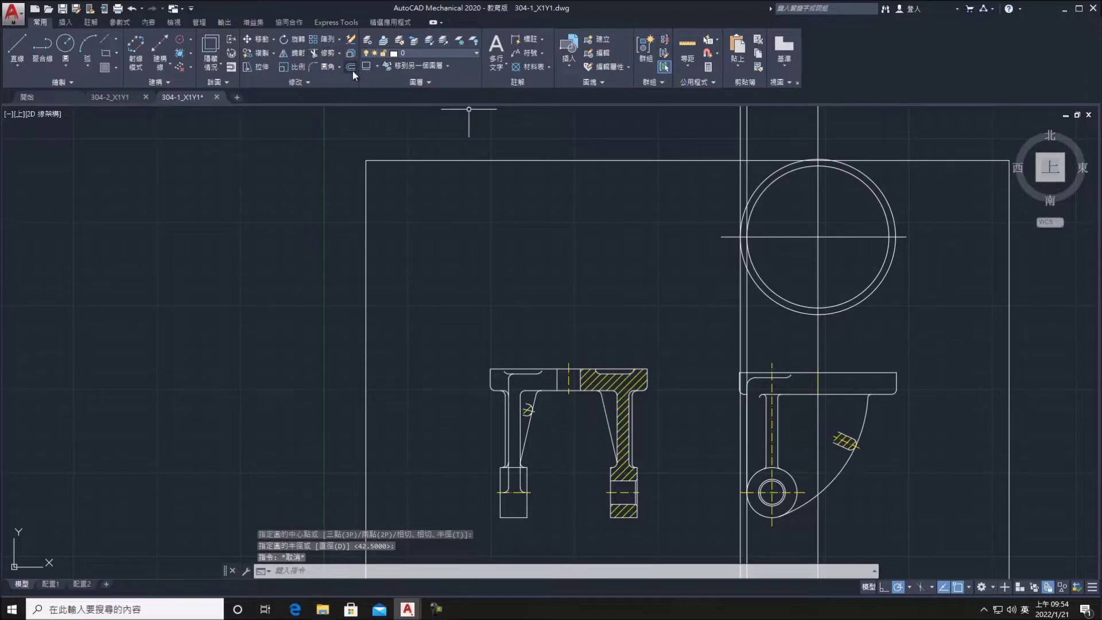
Offset the horizontal centre line by 36 above and below
click(351, 69)
text(36)
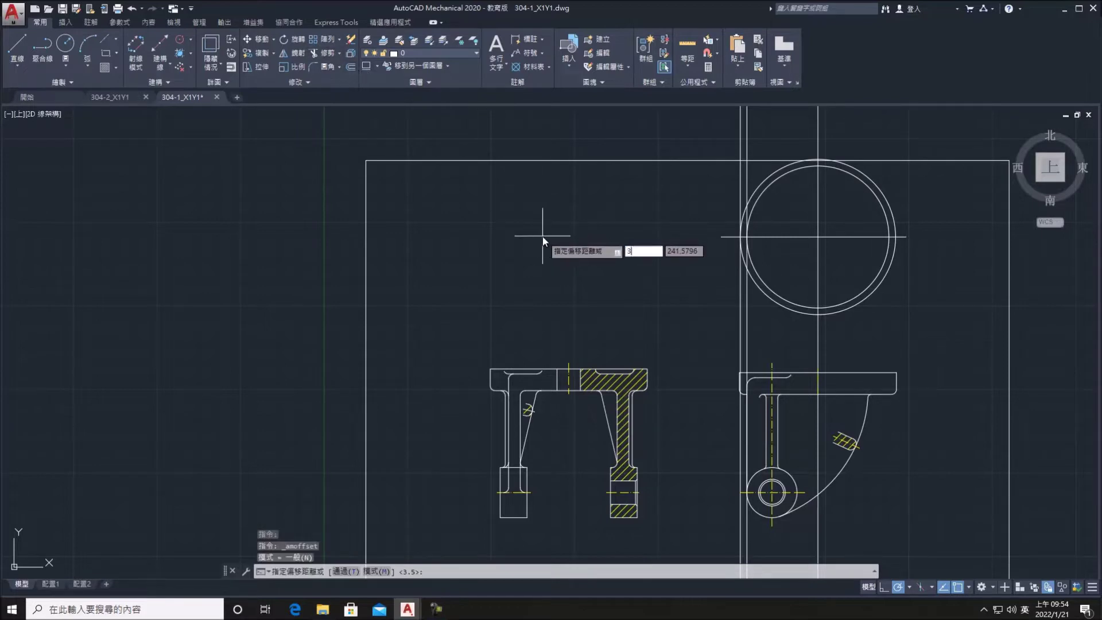
key(Return)
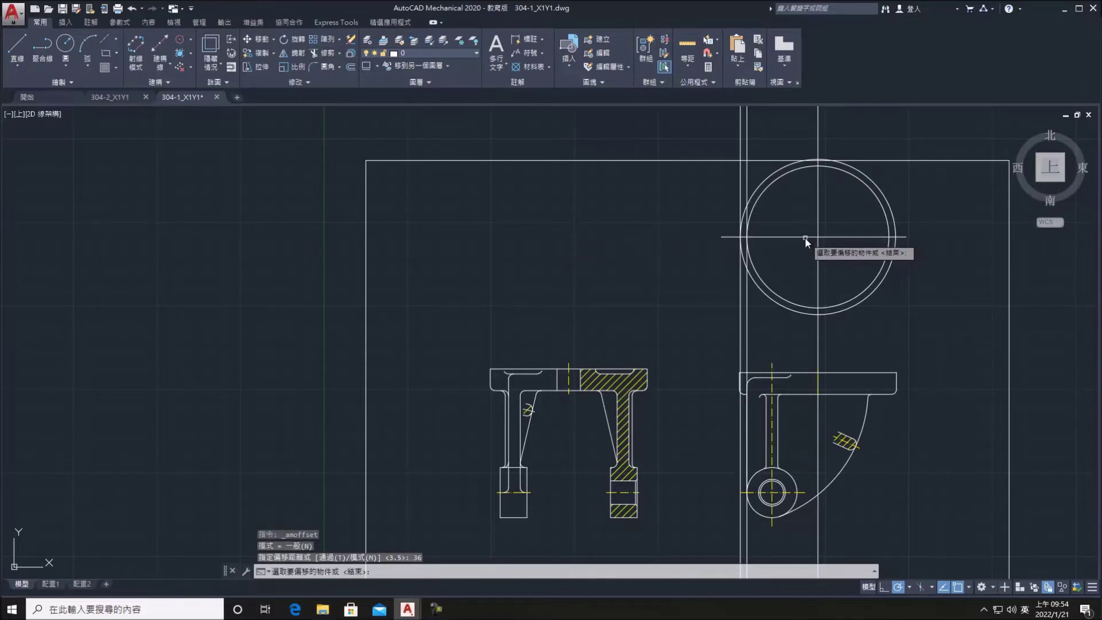
click(805, 236)
click(596, 148)
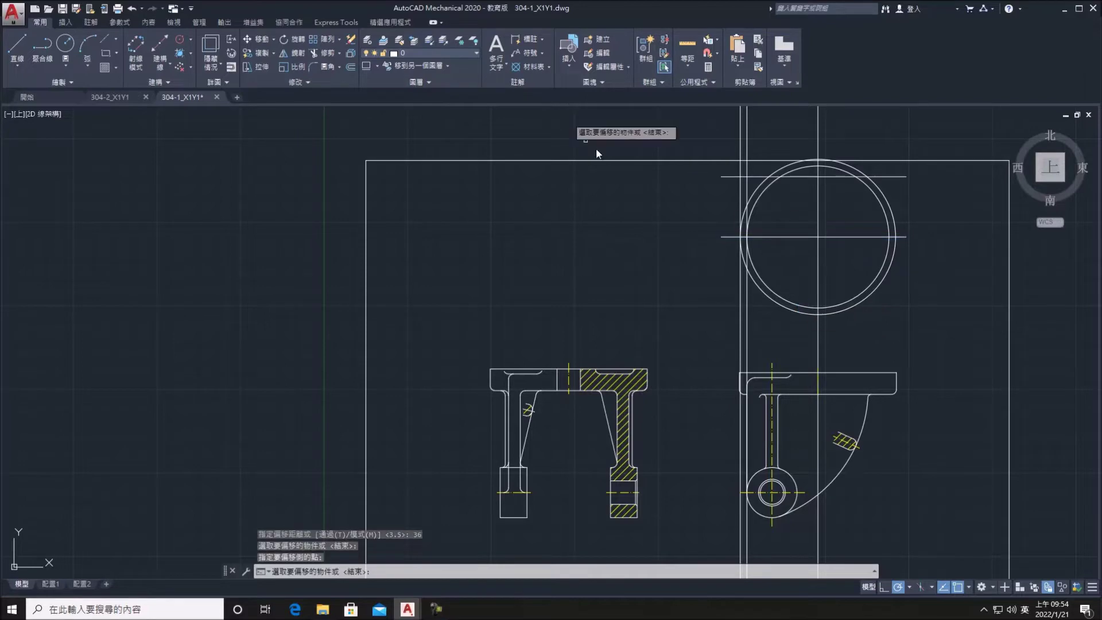
click(782, 237)
click(777, 267)
Offset the centre line by 41 above and below the circles
click(351, 69)
text(41)
key(Return)
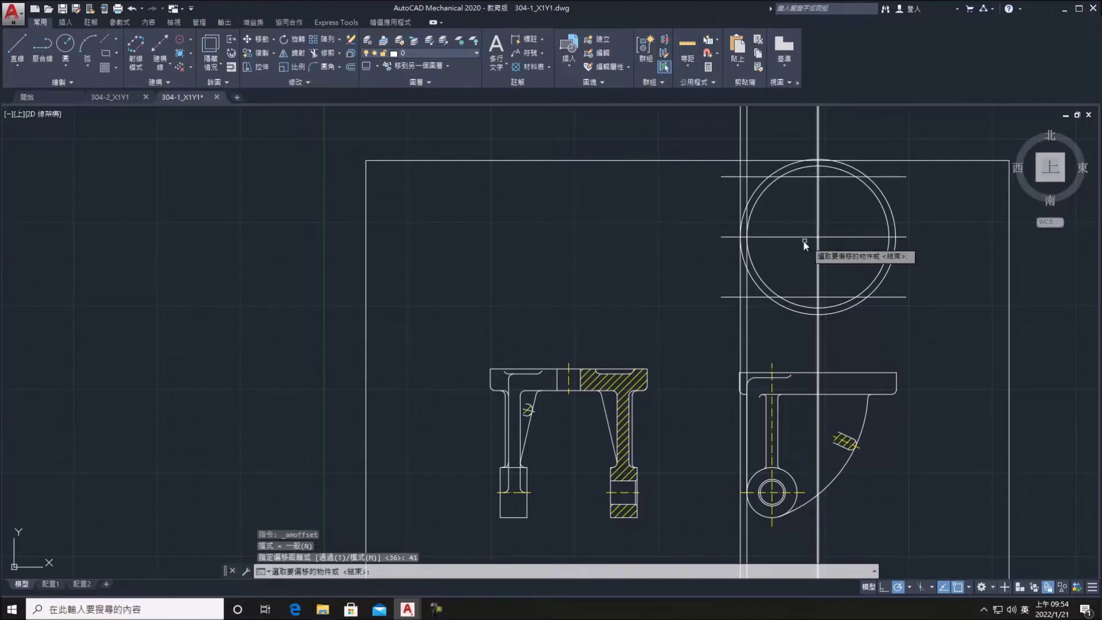
click(801, 236)
click(717, 224)
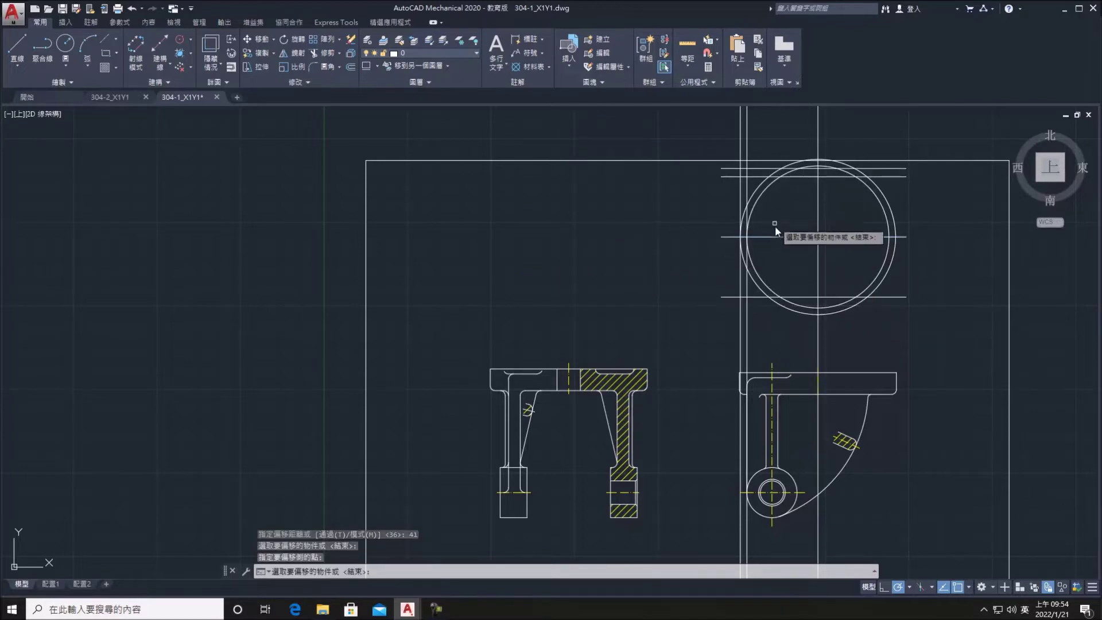
click(763, 296)
click(755, 324)
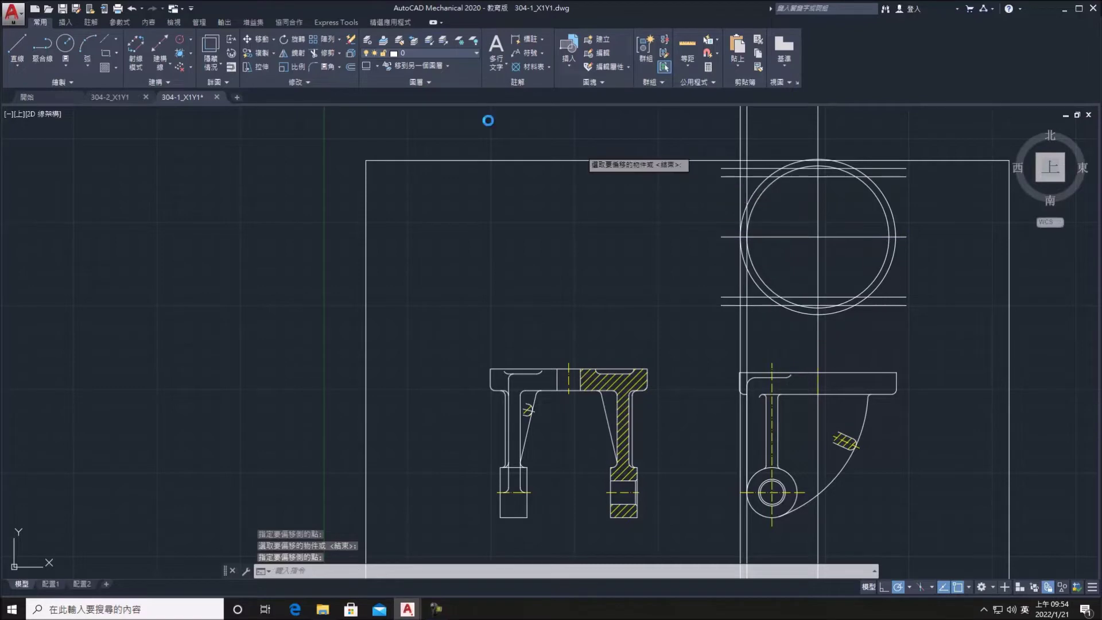
key(Escape)
Trim away the upper halves of both circles at the centre line
click(325, 57)
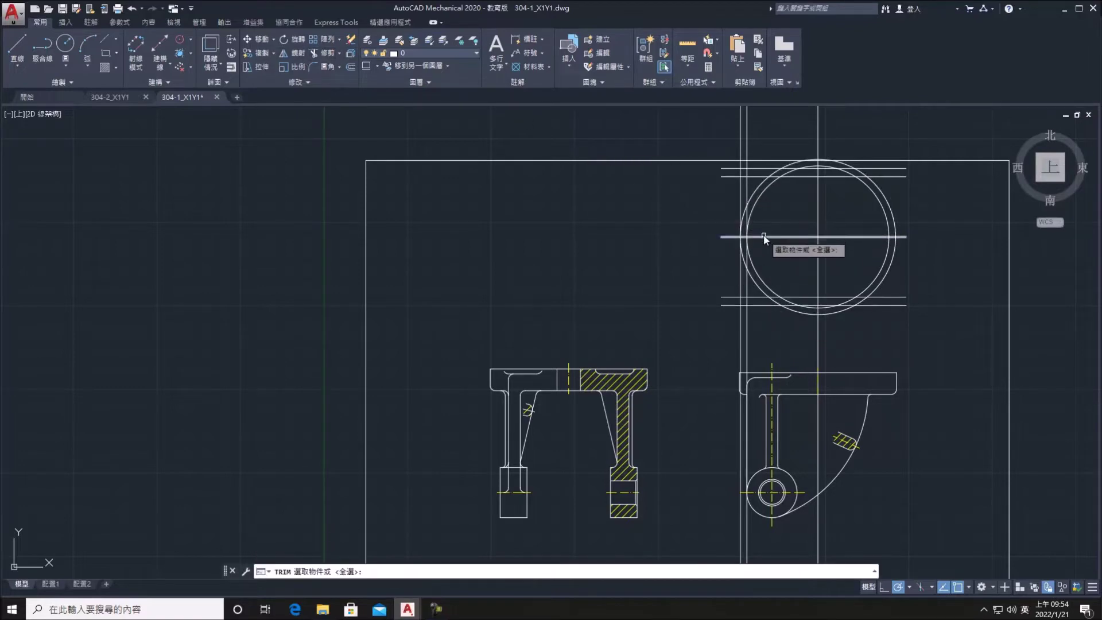
click(764, 235)
key(Return)
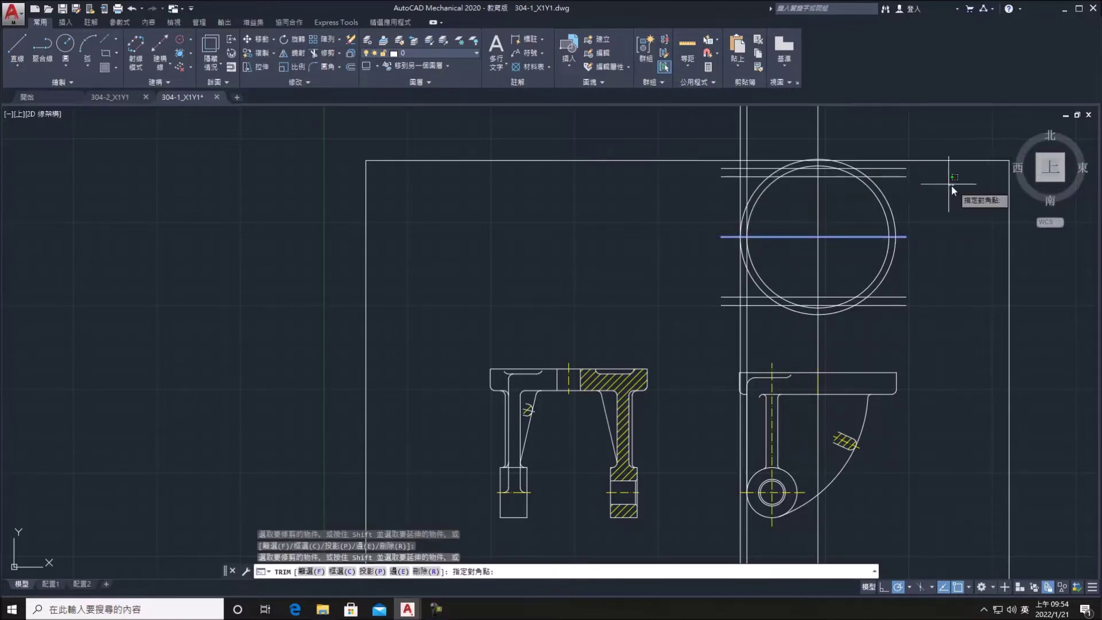
click(952, 185)
click(699, 167)
key(Escape)
Delete the two top horizontal lines and the inner arc
click(853, 177)
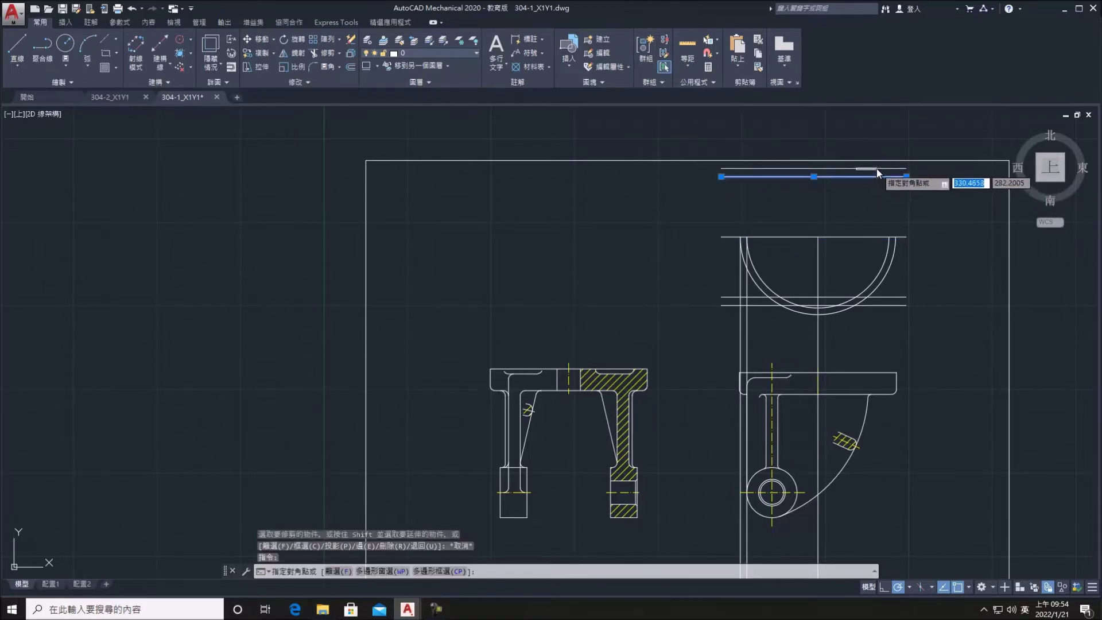
click(876, 167)
key(Delete)
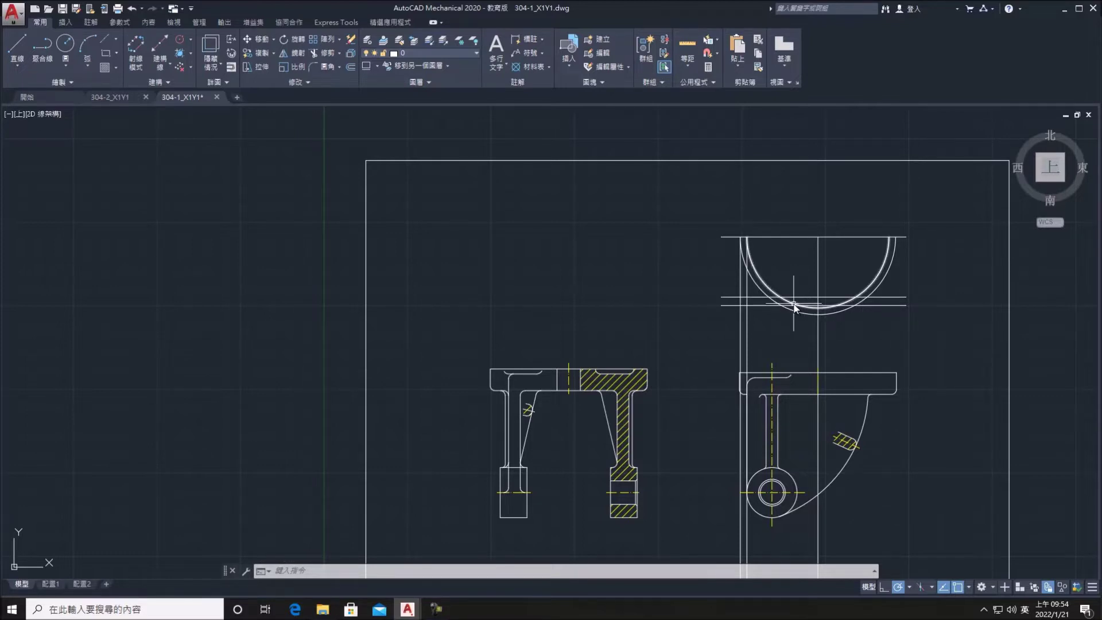
key(Escape)
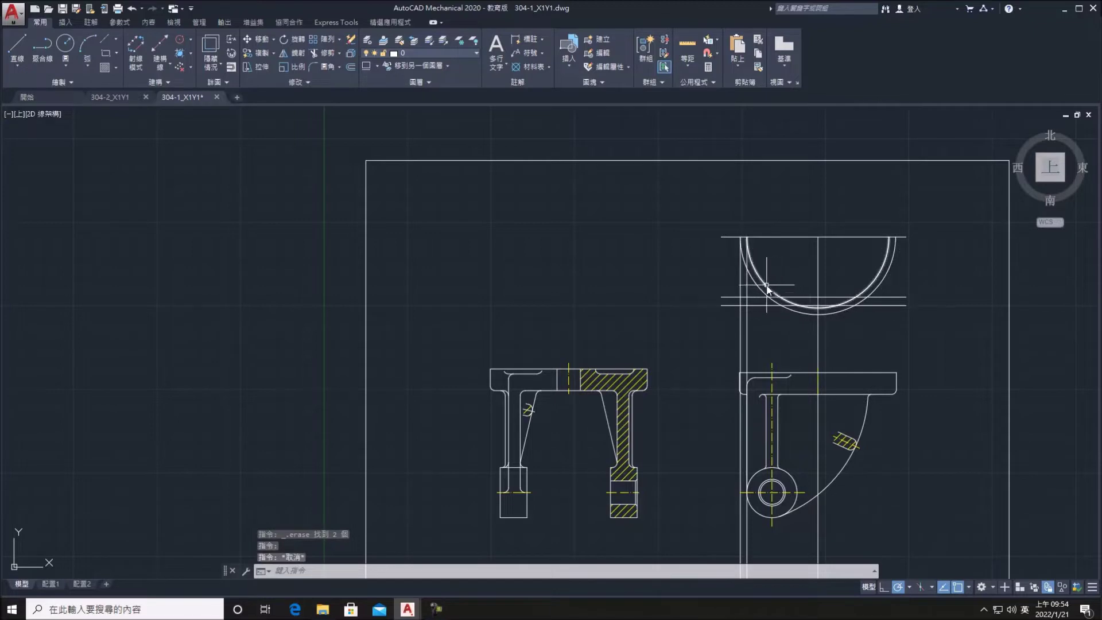
click(770, 285)
key(Delete)
middle_drag(812, 280, 789, 276)
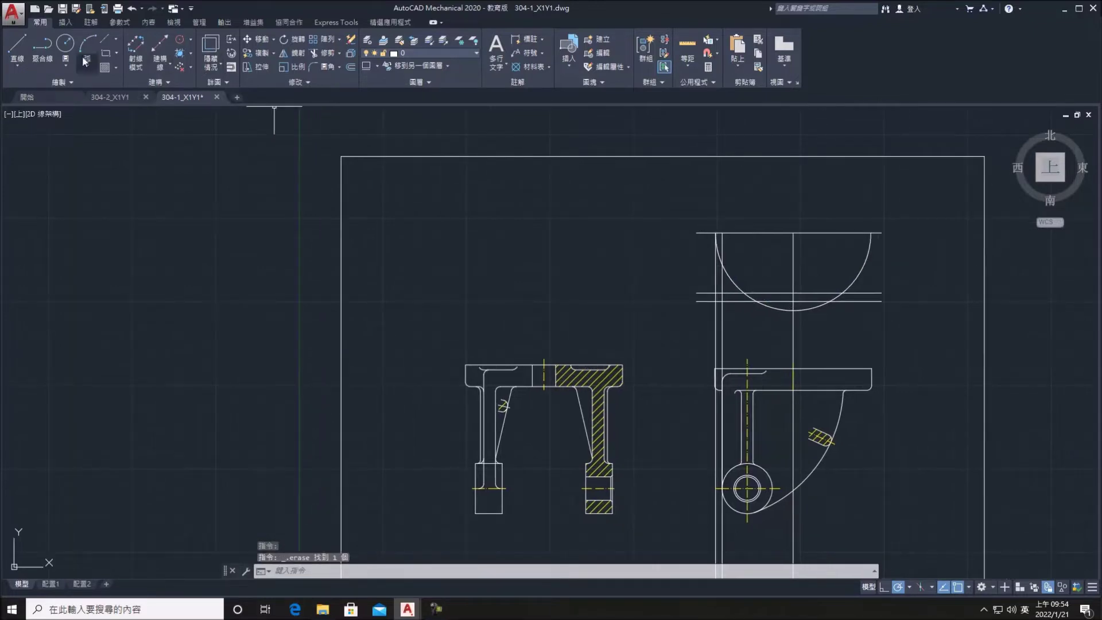
Start a line where the arc meets the horizontal lines, then abandon it
click(9, 46)
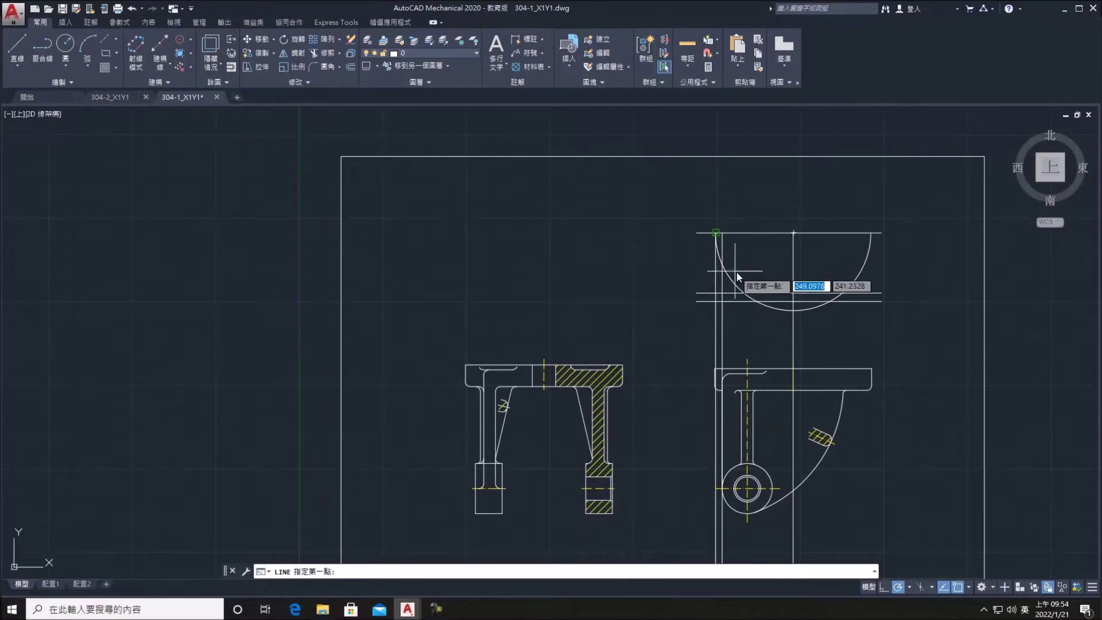
click(755, 301)
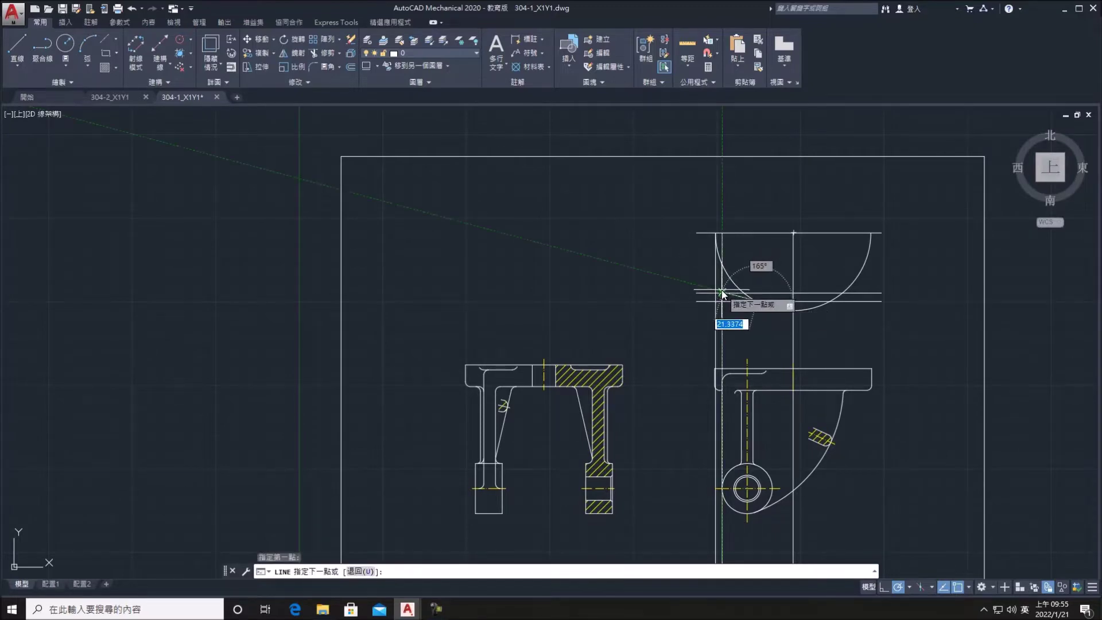
key(Escape)
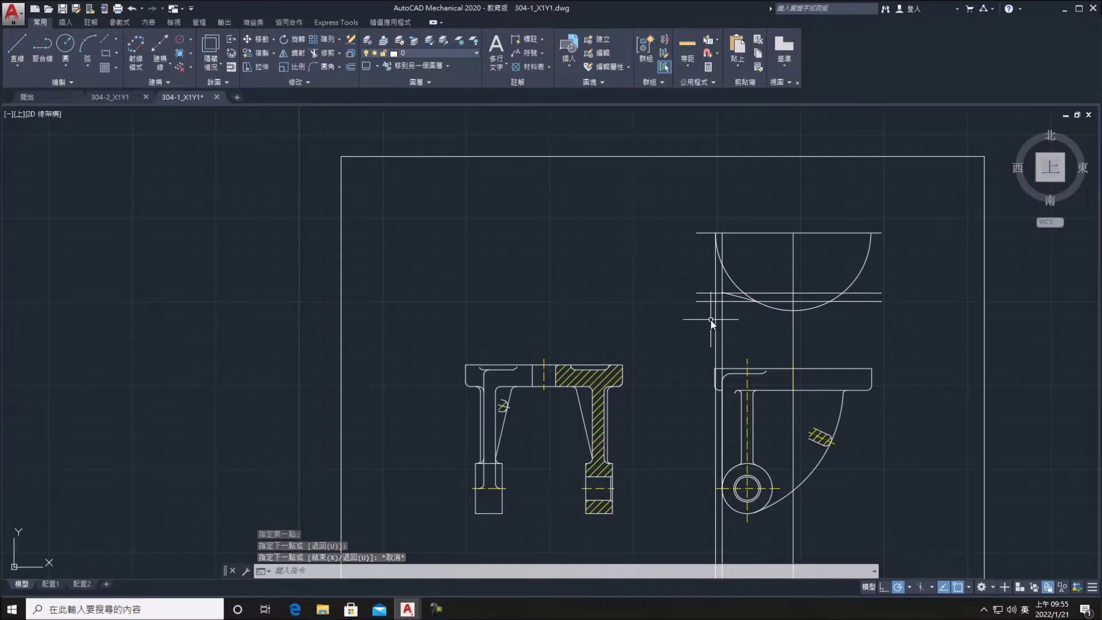
scroll(710, 319, up, 4)
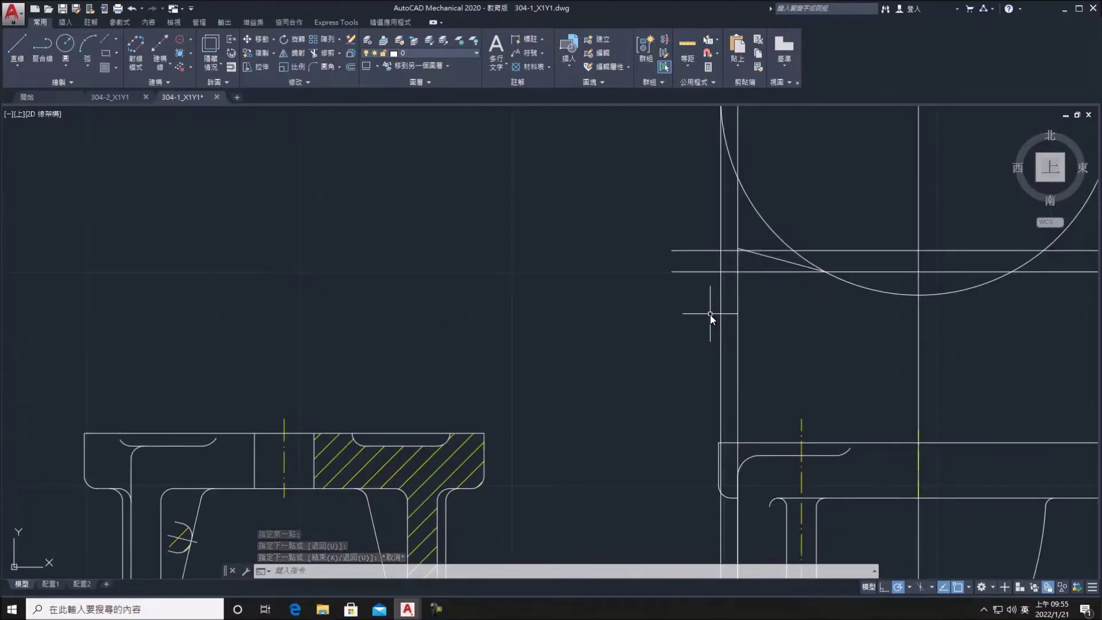
click(738, 248)
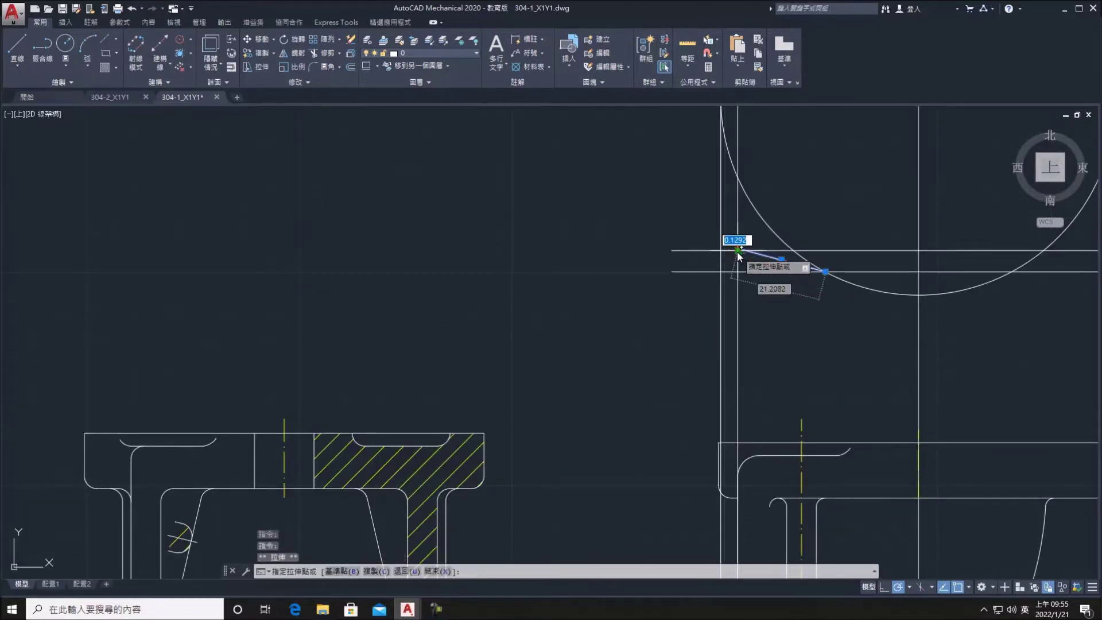
key(Escape)
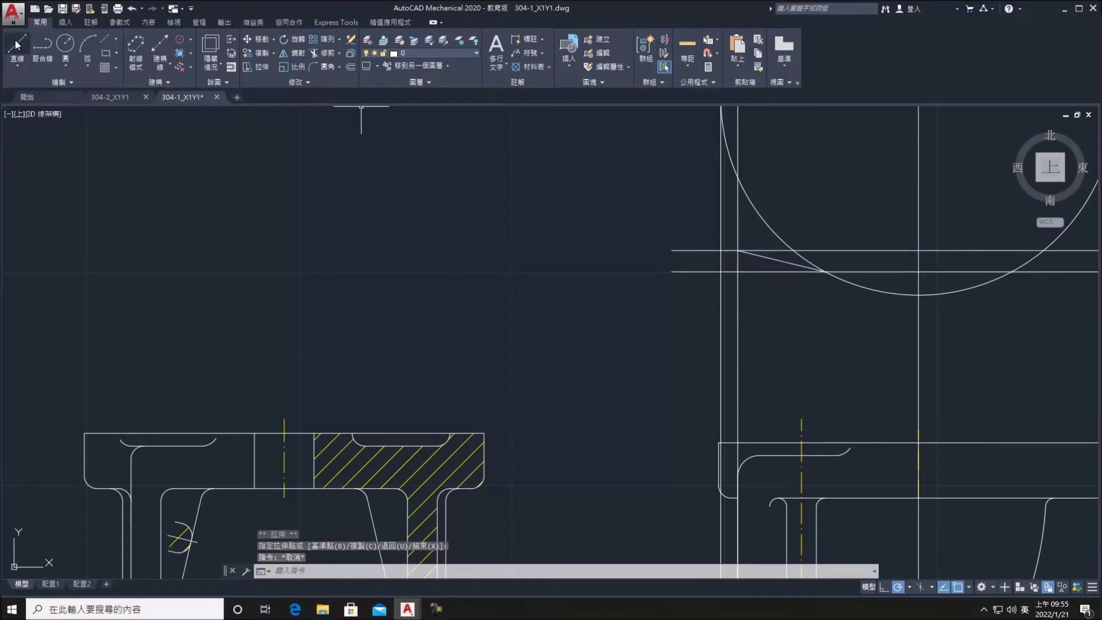
Draw a short sloped line from the construction-line intersection to the circle
click(15, 40)
middle_drag(752, 241, 603, 246)
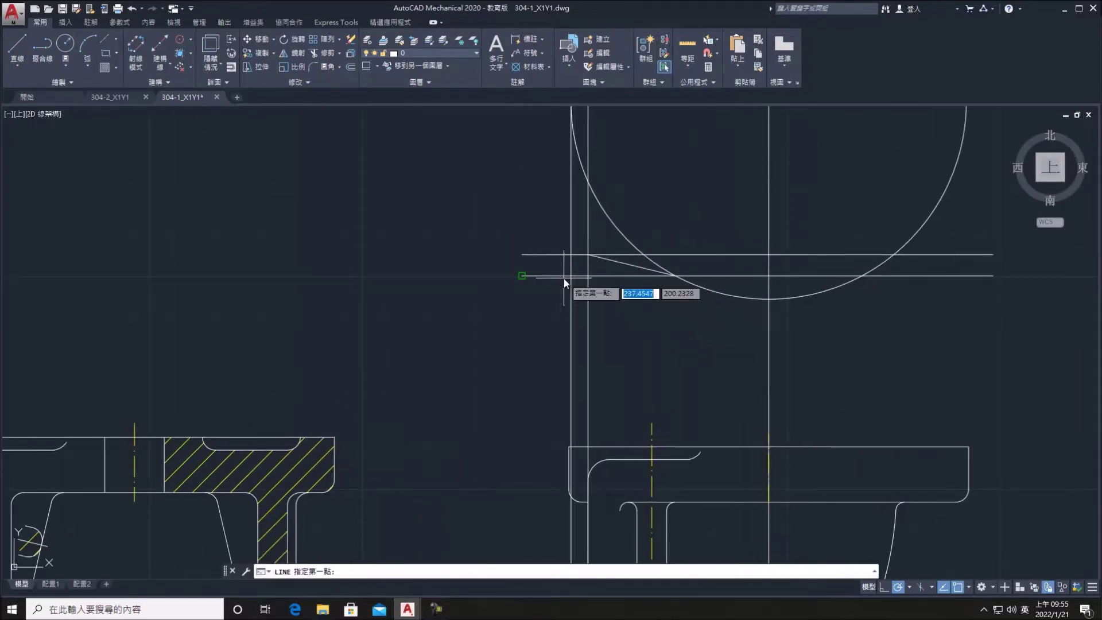
click(587, 276)
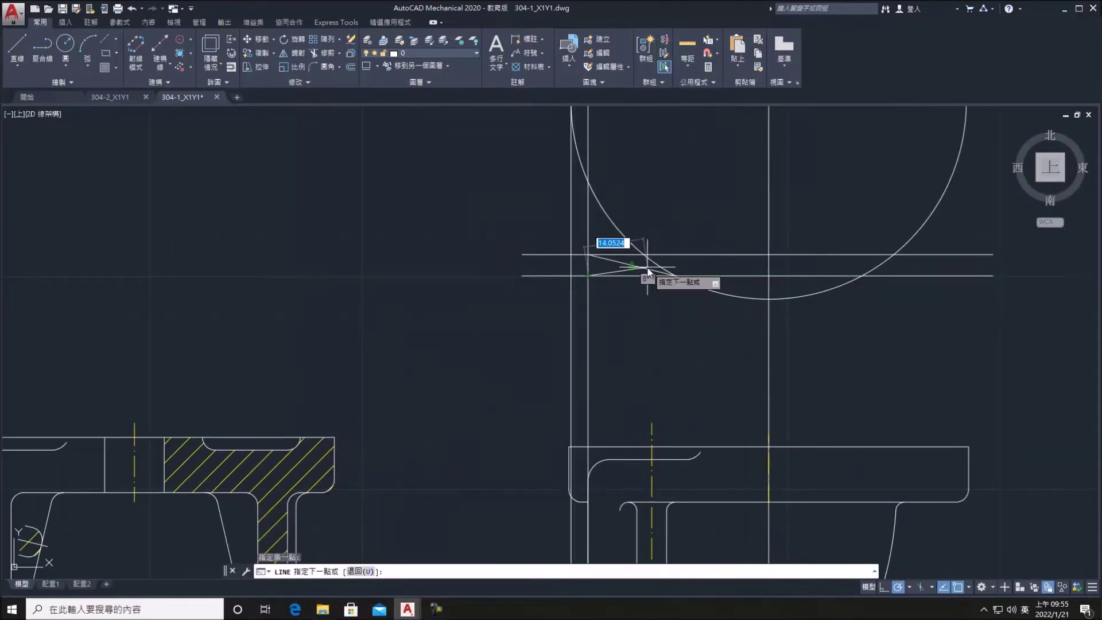
click(631, 265)
key(Escape)
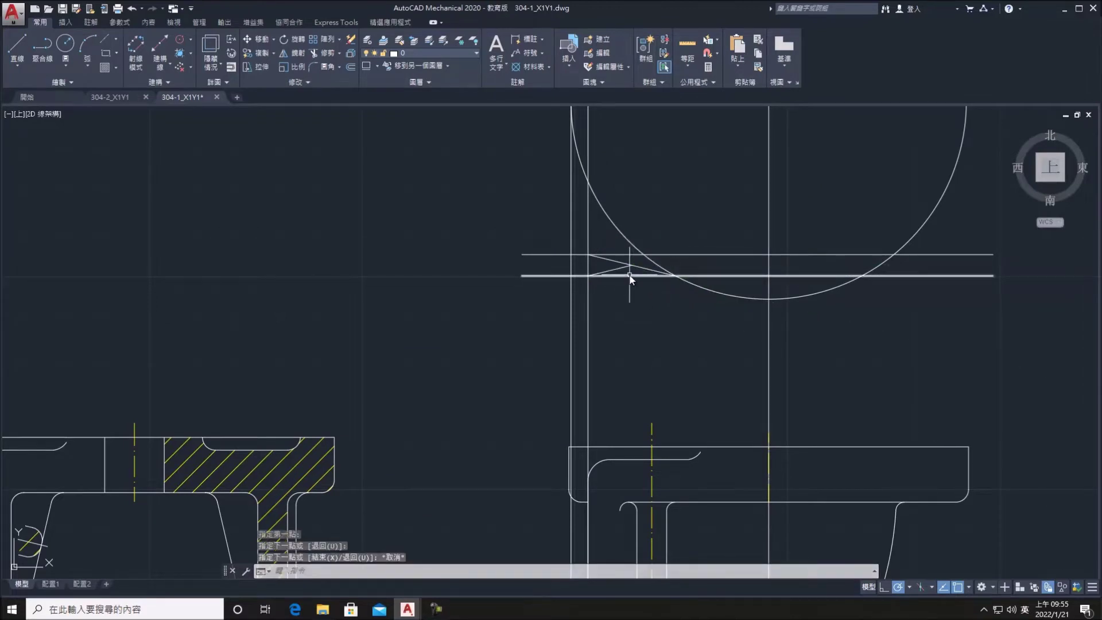
Select the lower horizontal and two vertical construction lines
click(629, 276)
click(587, 308)
click(542, 309)
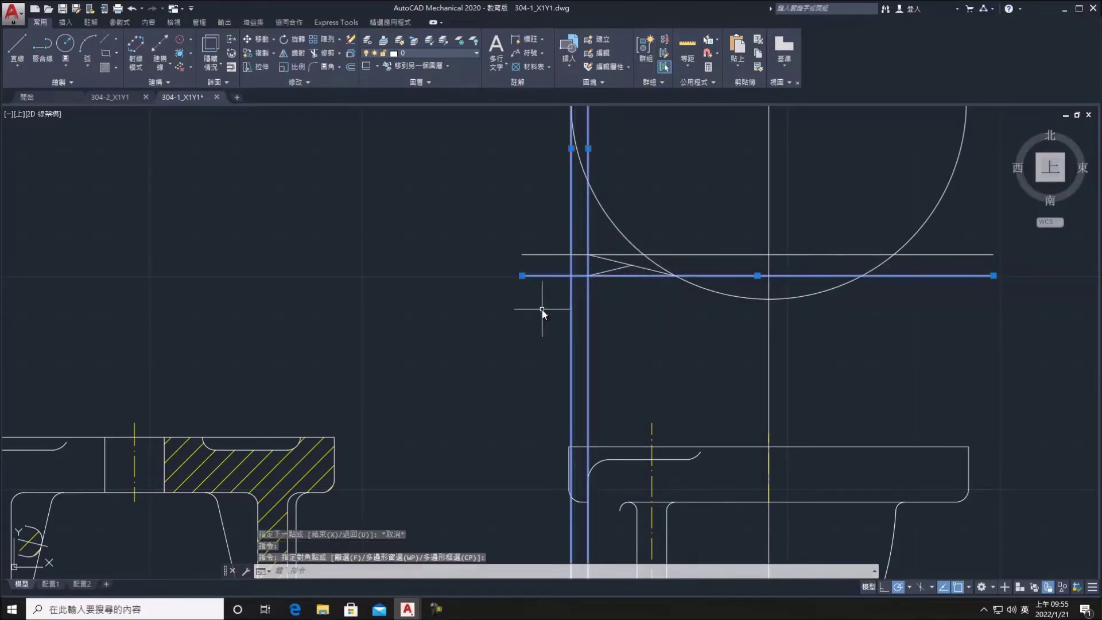
Erase the surplus construction lines, keeping one horizontal and two verticals around the arc
click(837, 347)
click(746, 338)
click(999, 278)
click(982, 254)
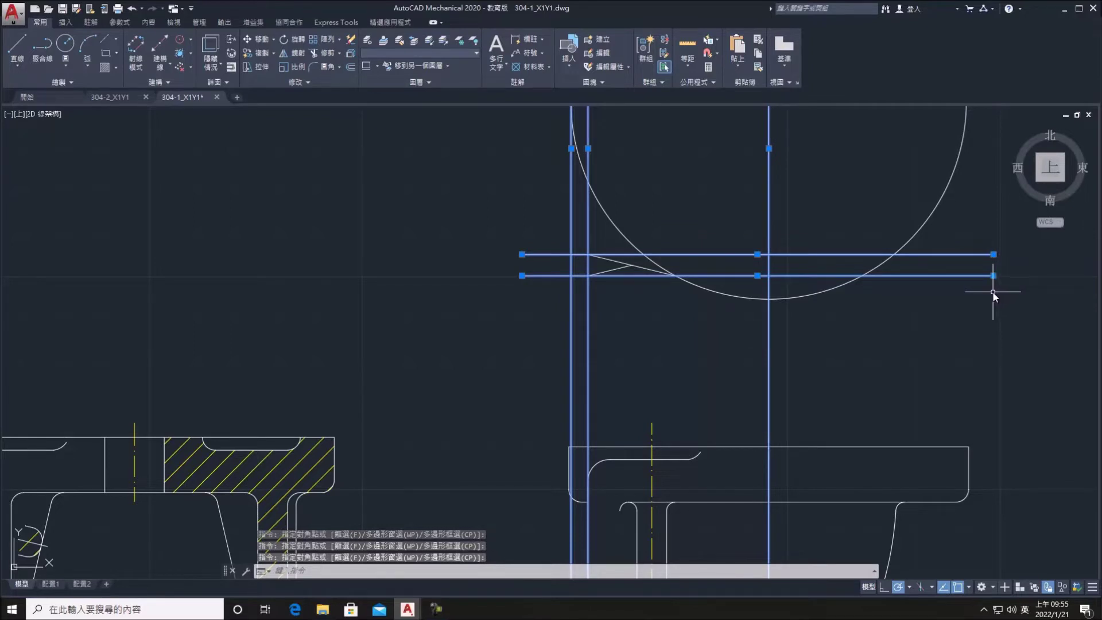
key(Delete)
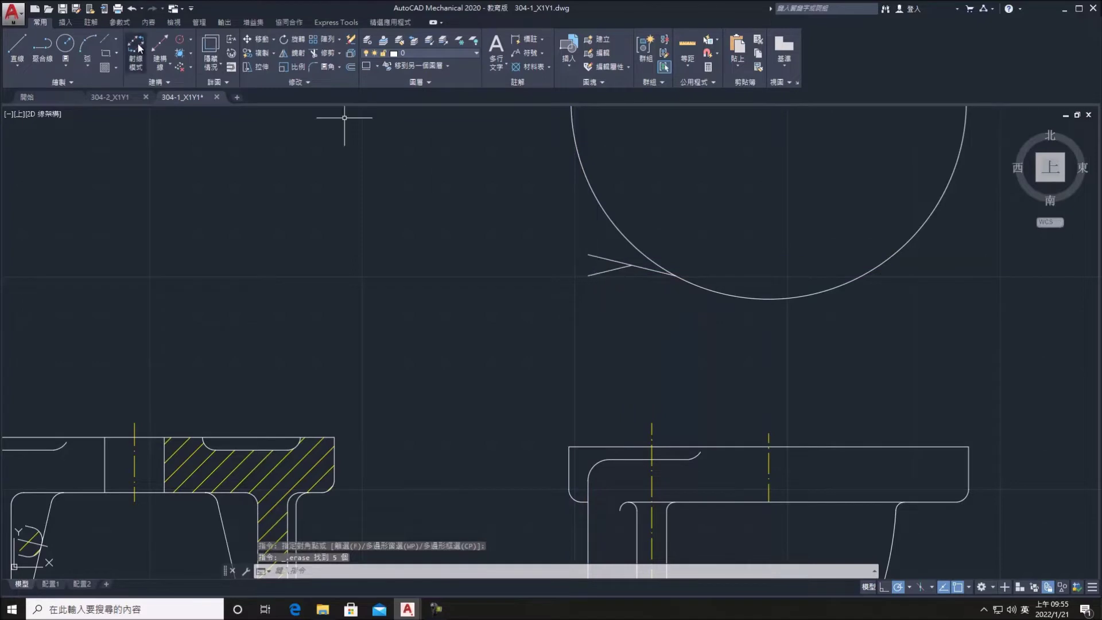
click(132, 9)
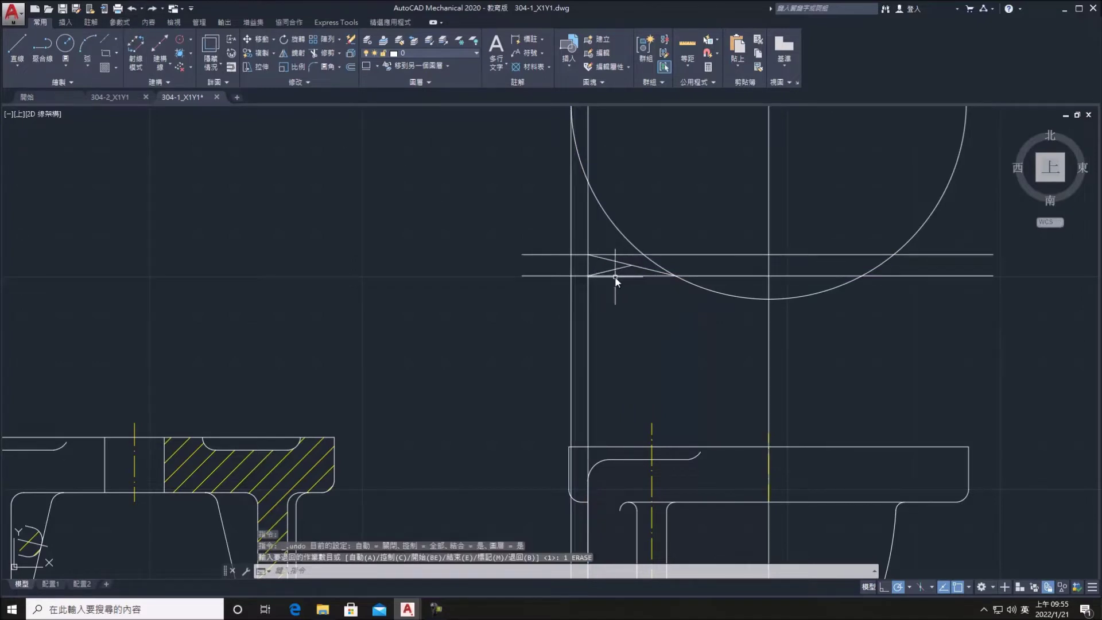
click(571, 264)
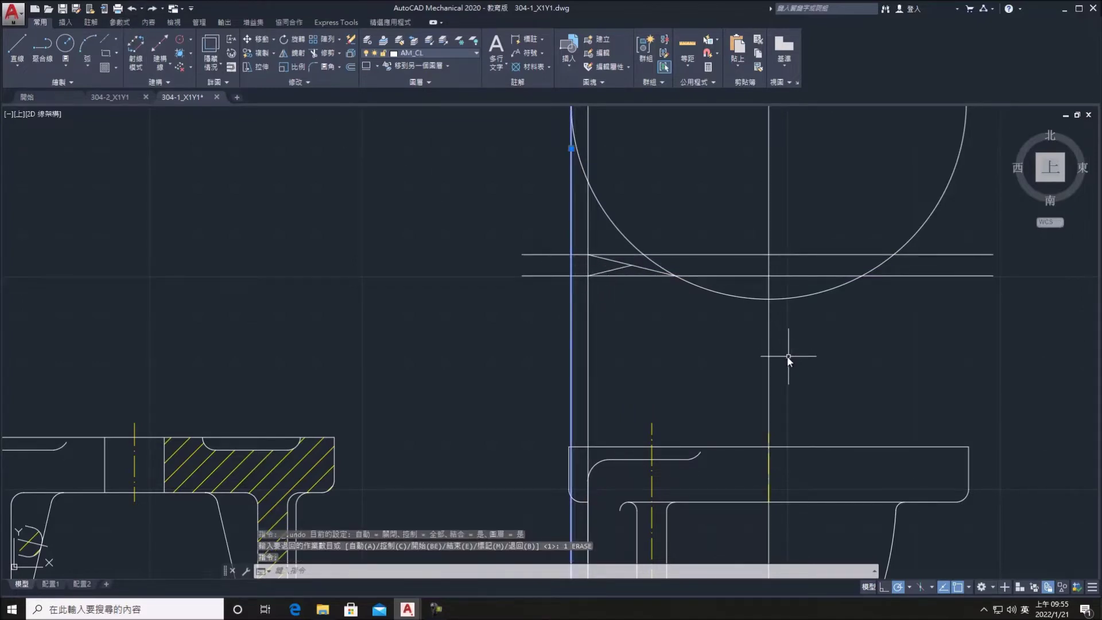
key(Delete)
click(929, 254)
key(Delete)
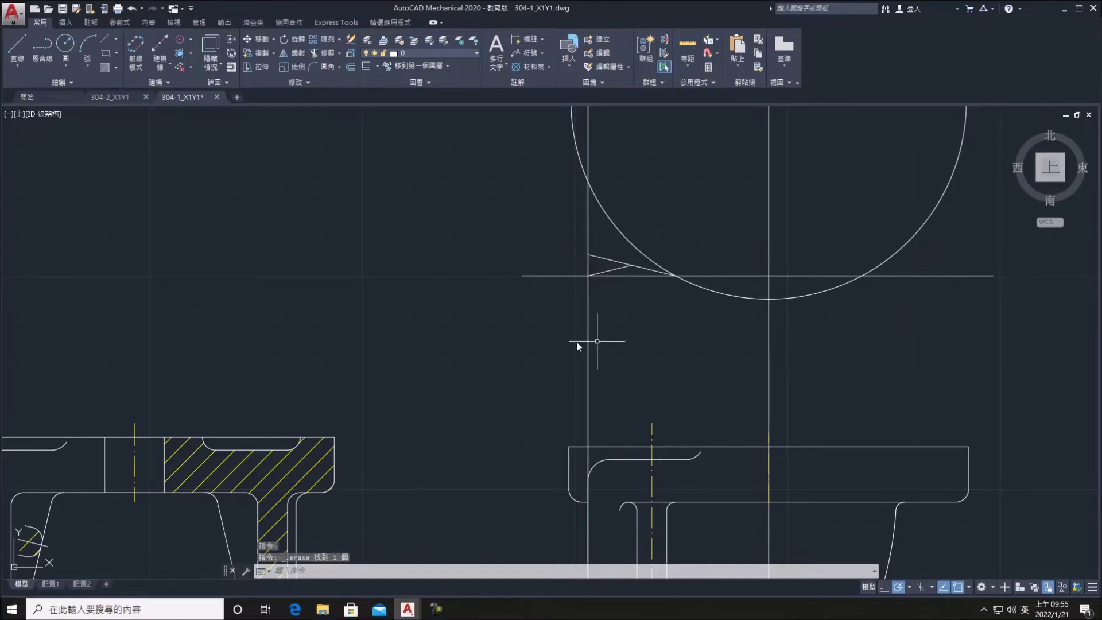
Trim the left vertical line between the circle and the lower horizontal line
click(315, 57)
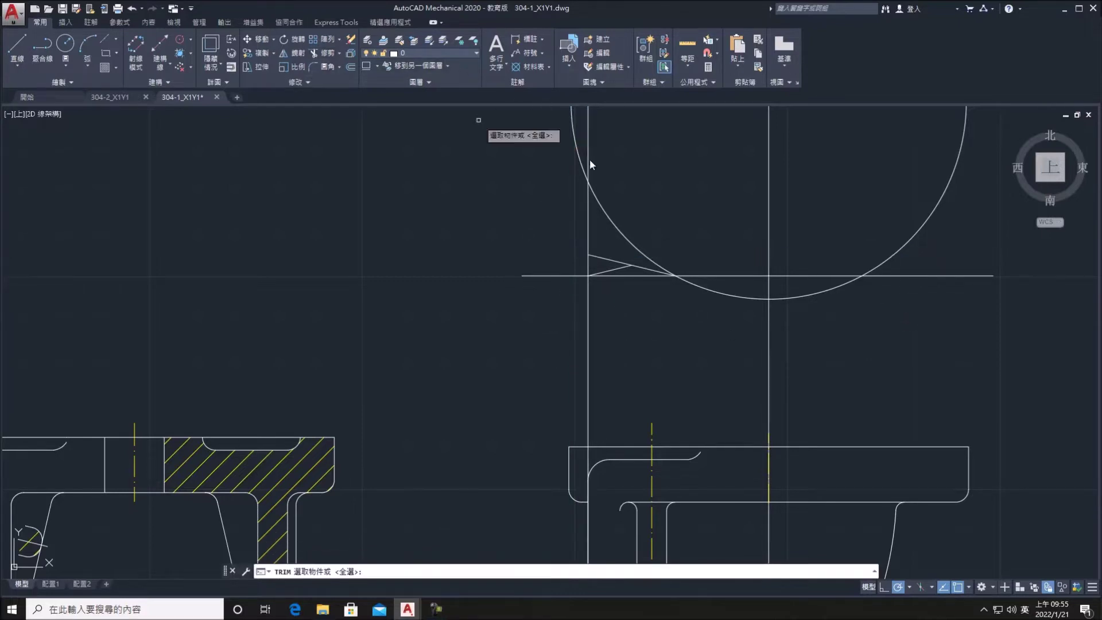
click(614, 226)
click(575, 277)
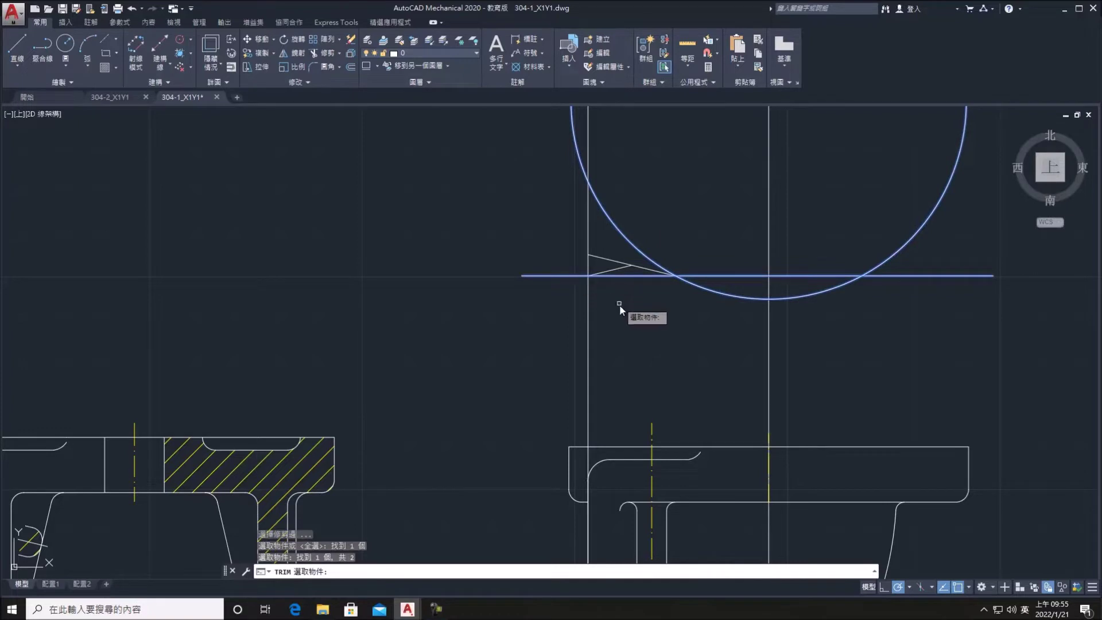
key(Return)
click(587, 304)
drag(602, 149, 574, 135)
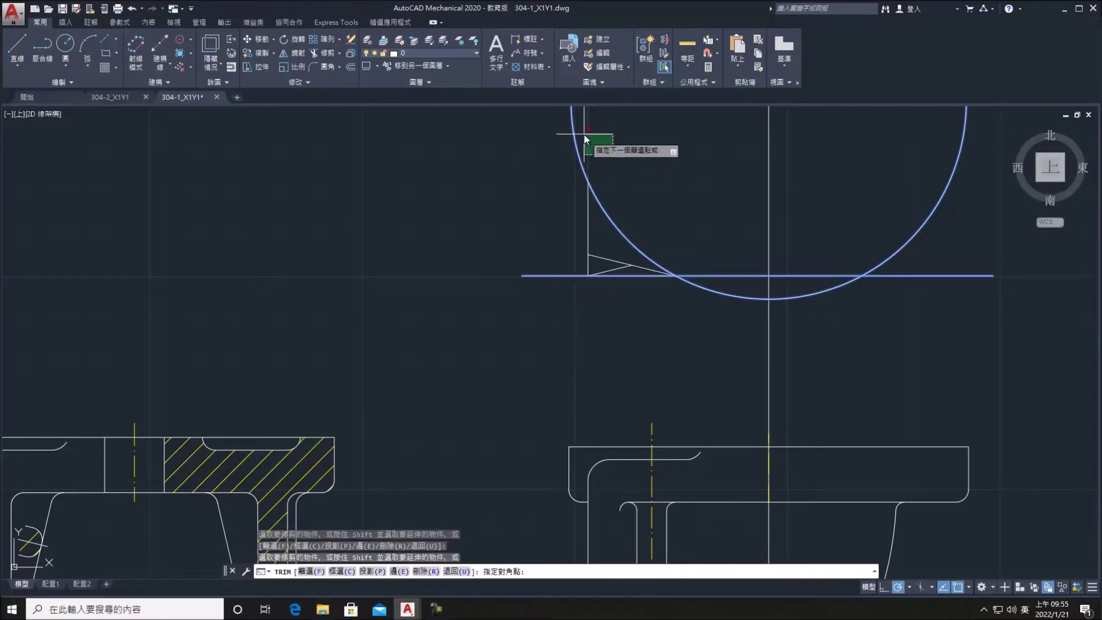
Shorten the lower horizontal line by grip-stretching its left and right ends
key(Escape)
click(558, 278)
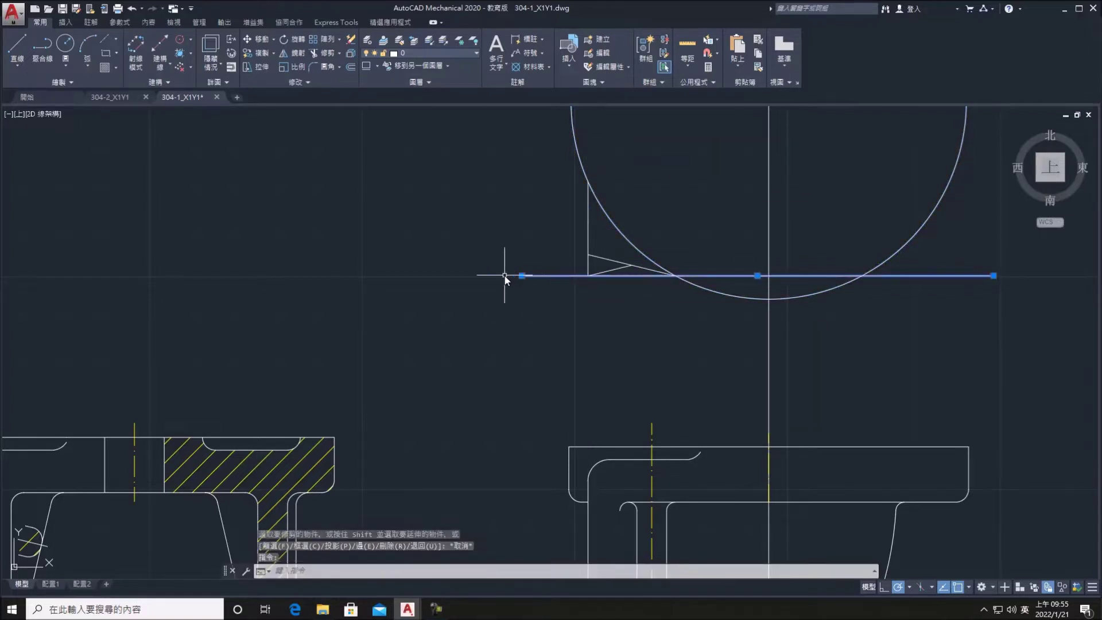
click(556, 265)
click(519, 276)
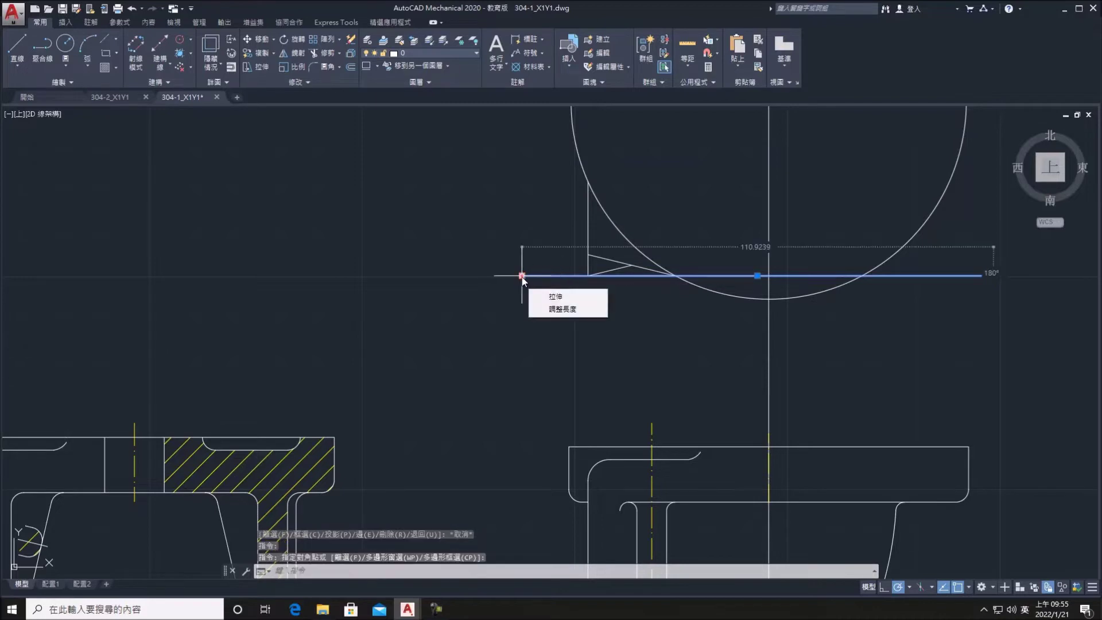
click(586, 277)
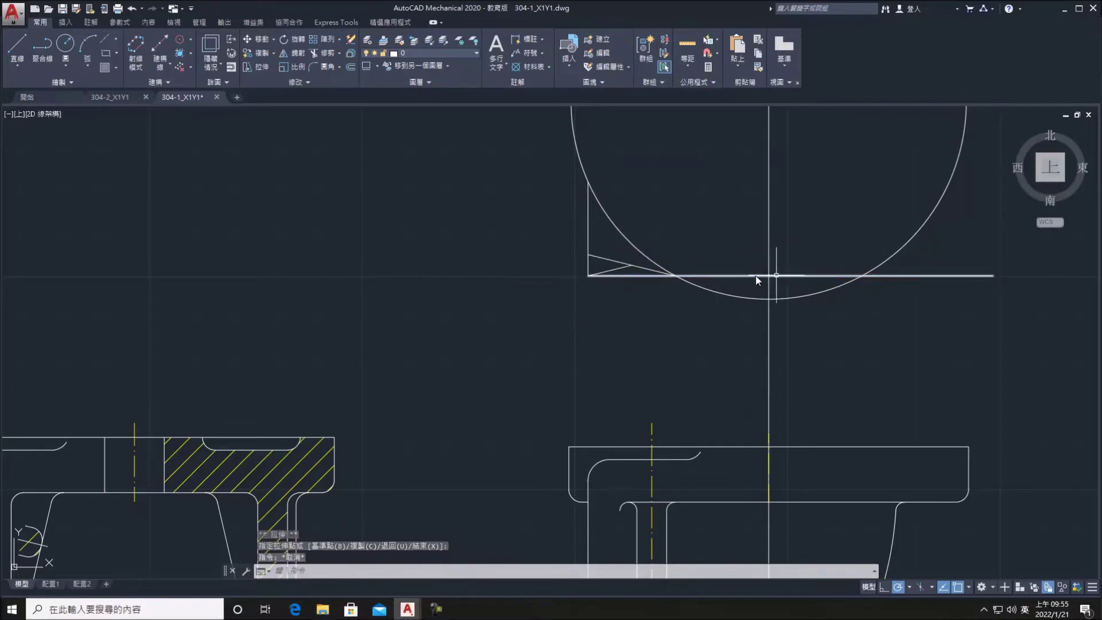
click(993, 276)
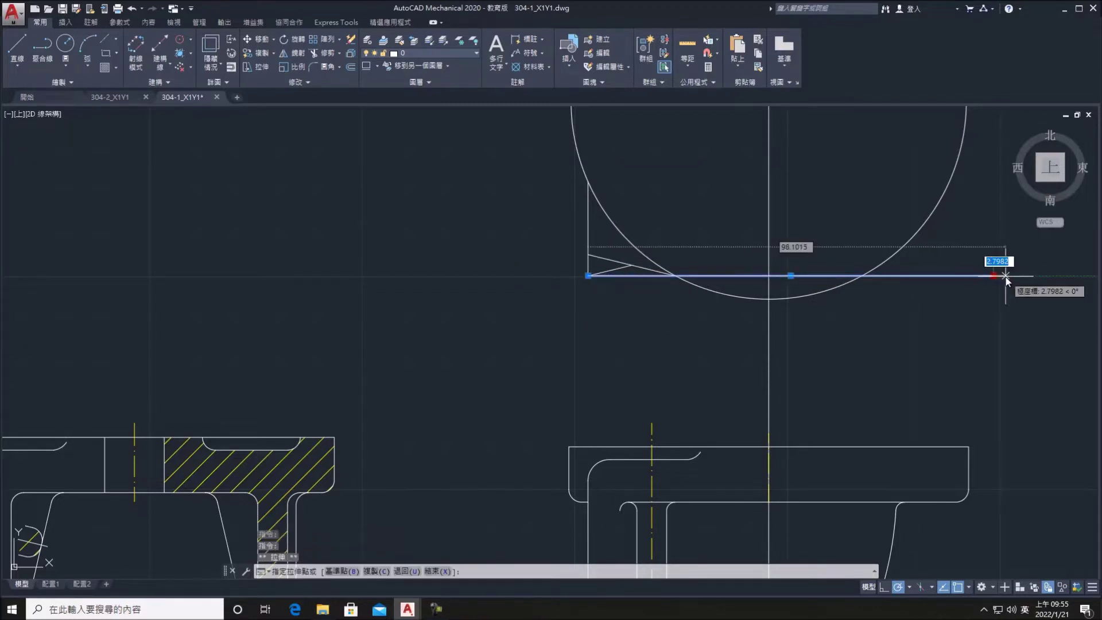
click(676, 277)
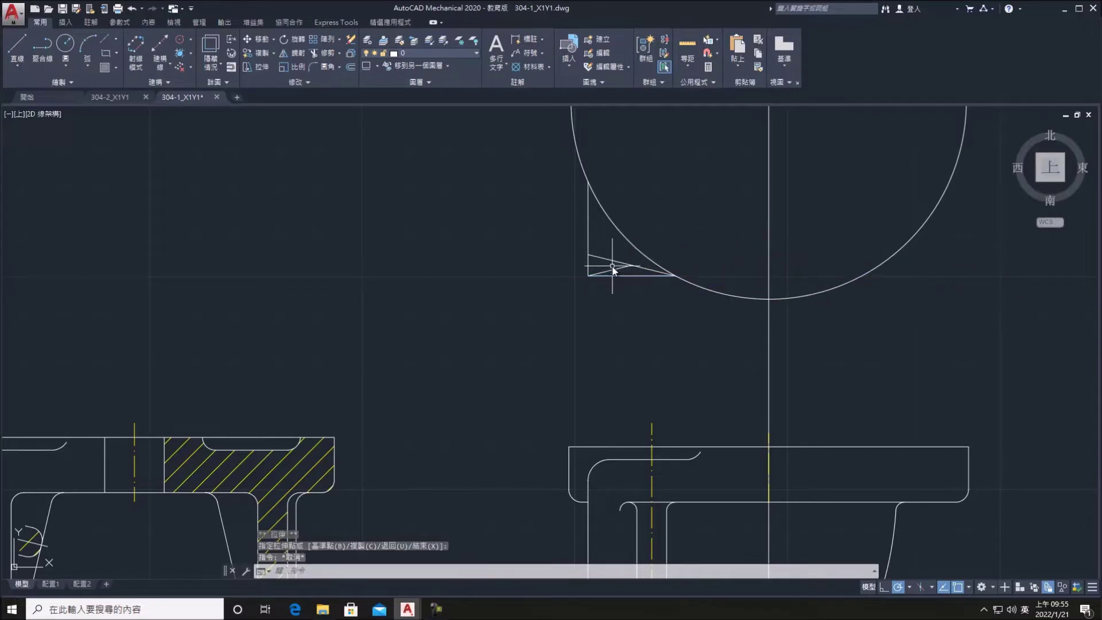
key(Escape)
Check the short sloped line and zoom into the semicircle's lower-left corner
click(614, 270)
click(632, 266)
key(Escape)
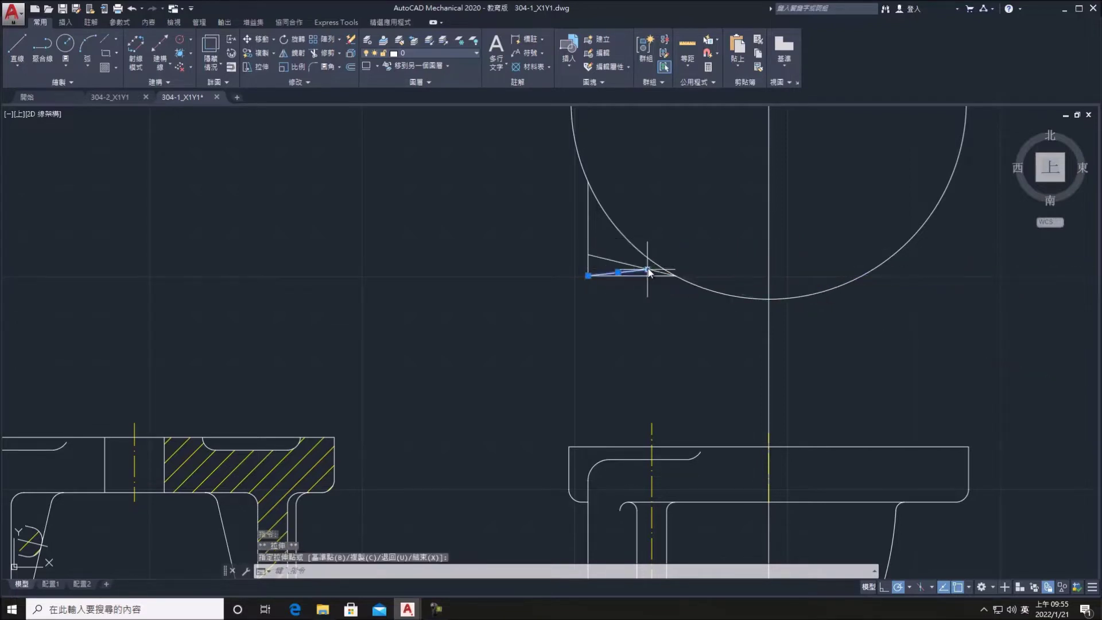
scroll(683, 321, down, 2)
scroll(683, 321, down, 1)
middle_drag(713, 315, 562, 375)
scroll(540, 353, up, 3)
Delete the small triangle's short bottom line and zoom out to the whole top view
click(543, 335)
key(Delete)
click(534, 331)
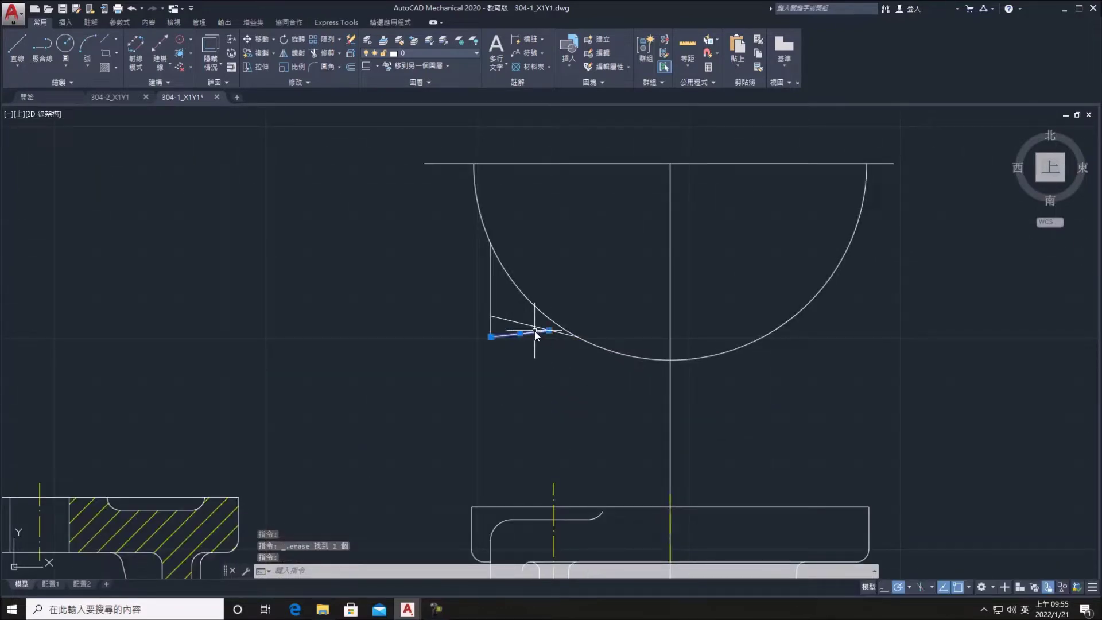
click(550, 330)
key(Escape)
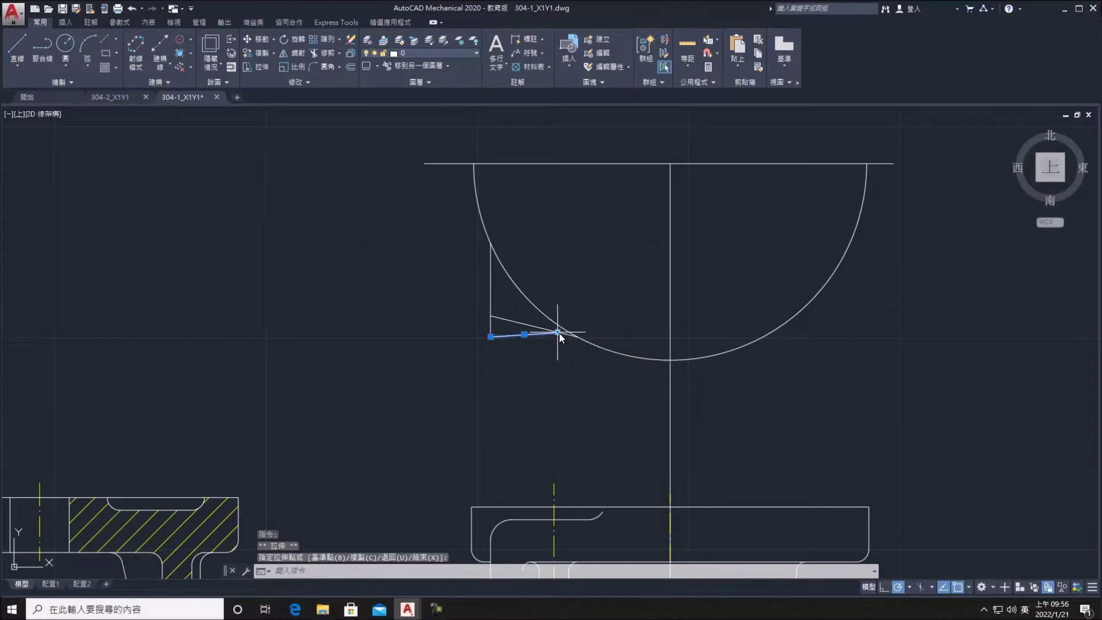
scroll(599, 349, down, 2)
middle_drag(630, 373, 668, 370)
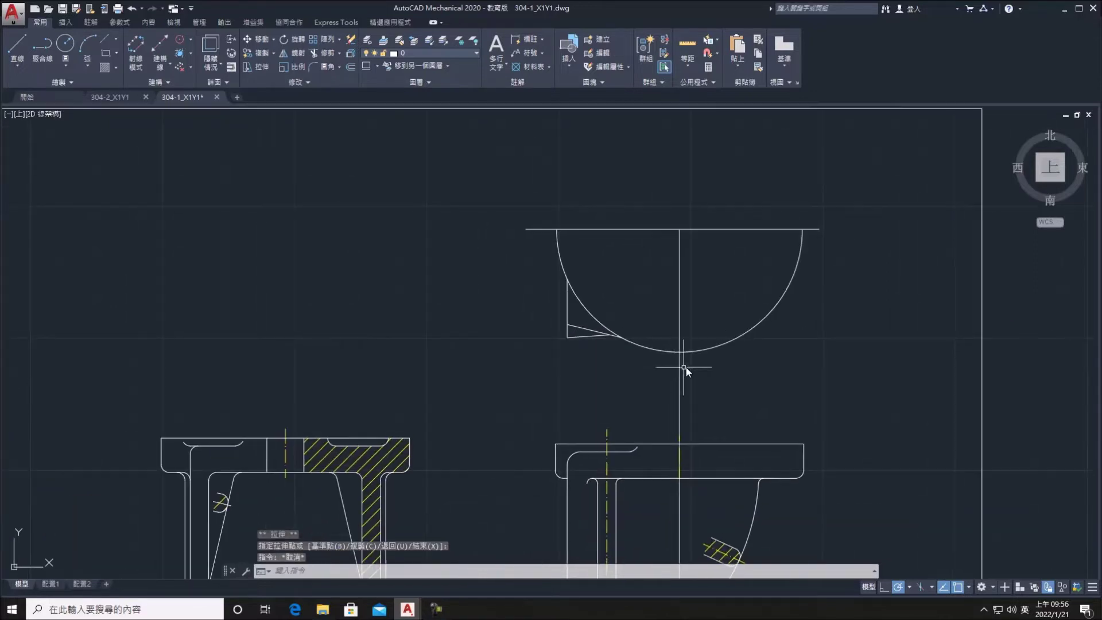
Select the top view's vertical centre line and attempt trimming it at the semicircle arc
middle_drag(656, 424, 657, 408)
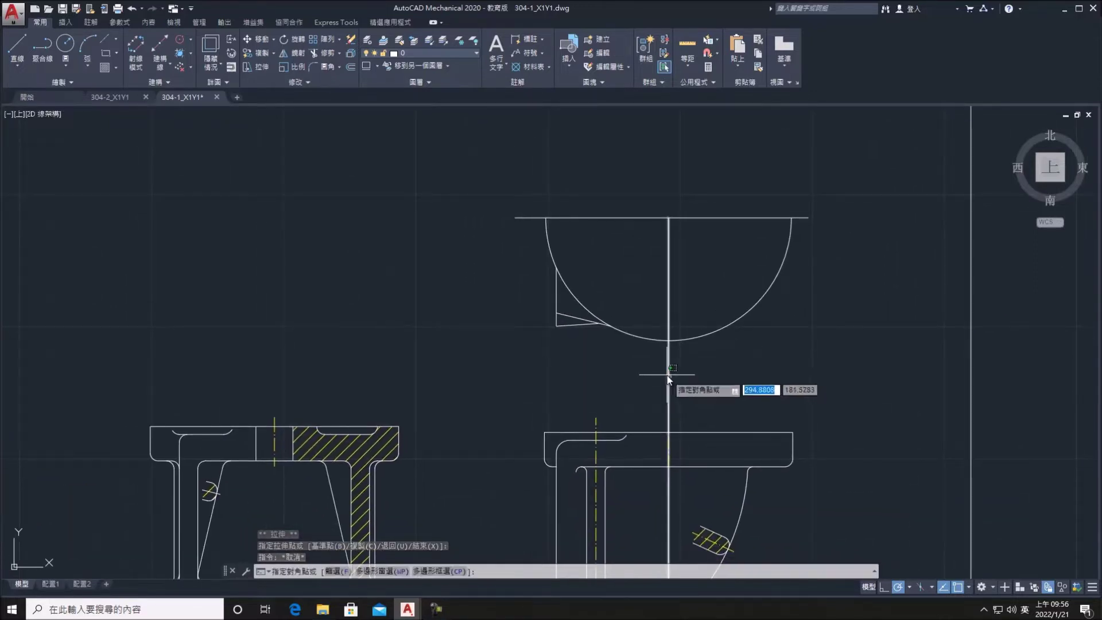
click(669, 396)
scroll(672, 401, down, 4)
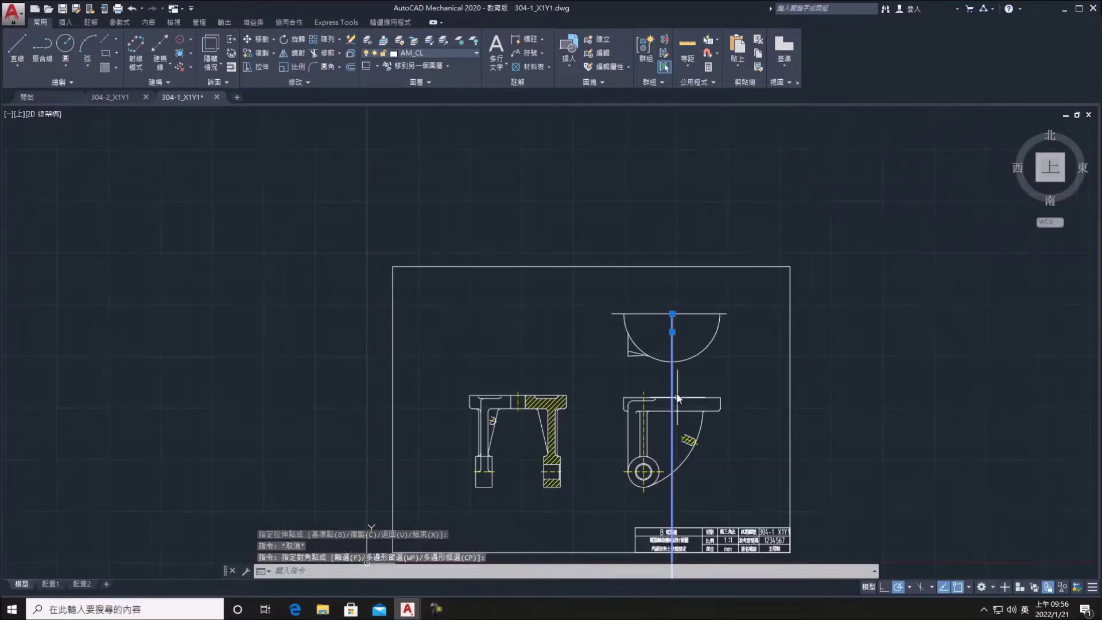
click(672, 313)
key(Escape)
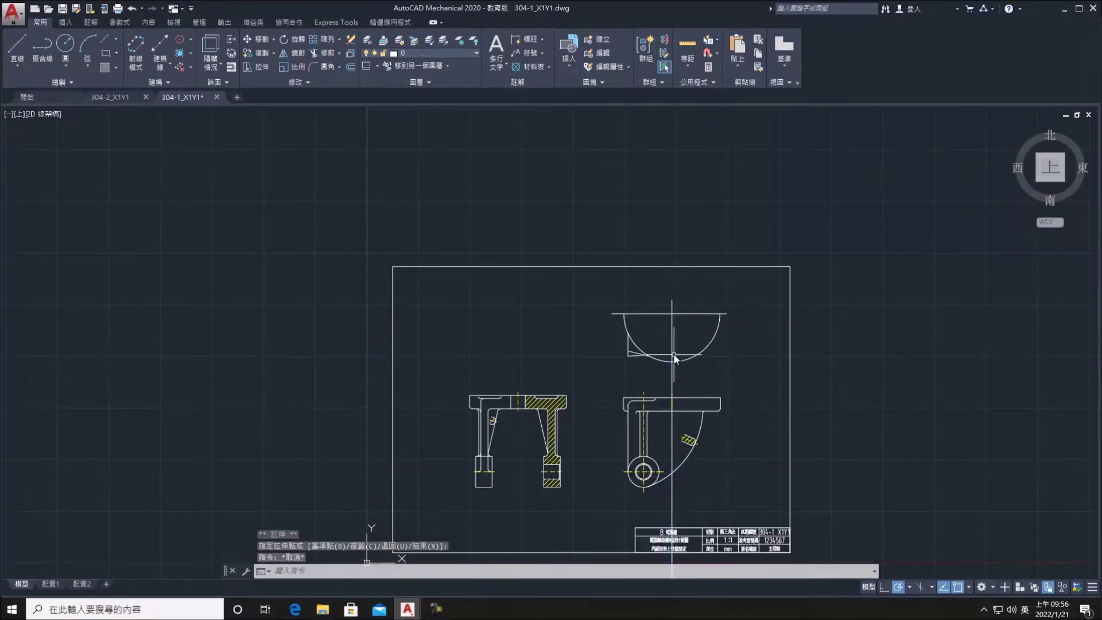
click(321, 57)
click(712, 370)
click(701, 349)
key(Return)
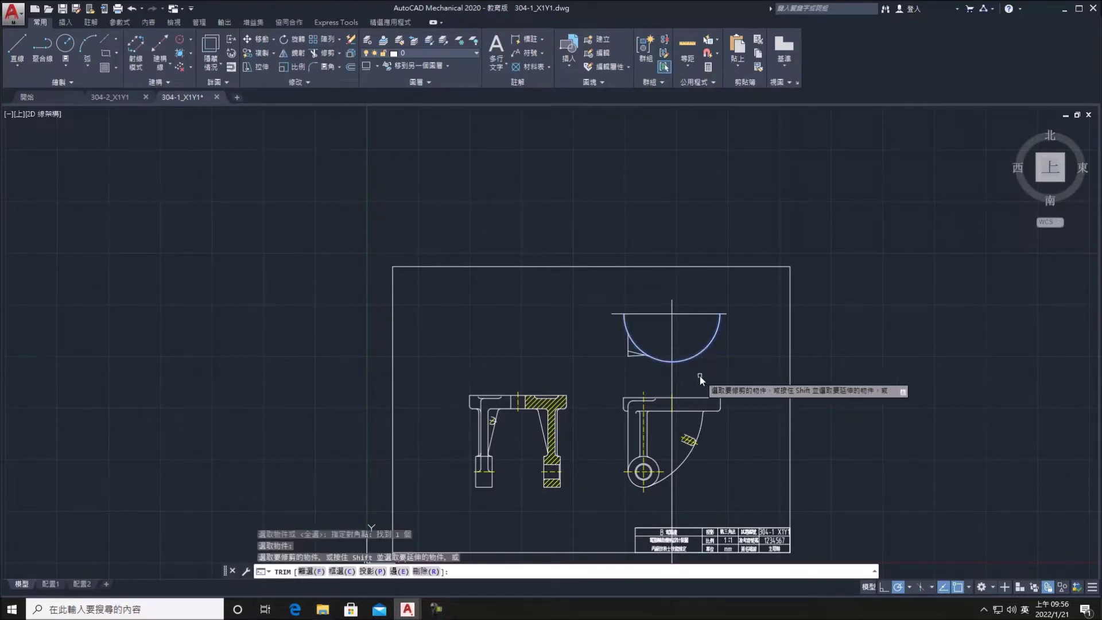
key(Escape)
Extend the vertical centre line below the arc and lengthen the horizontal one rightward
click(672, 347)
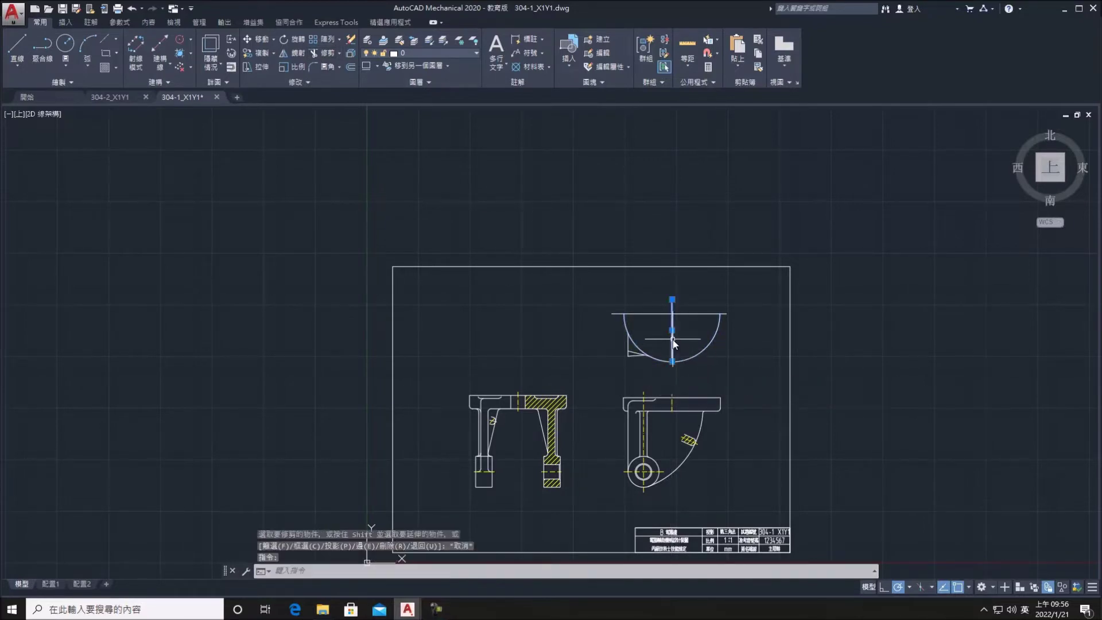
click(672, 361)
click(673, 378)
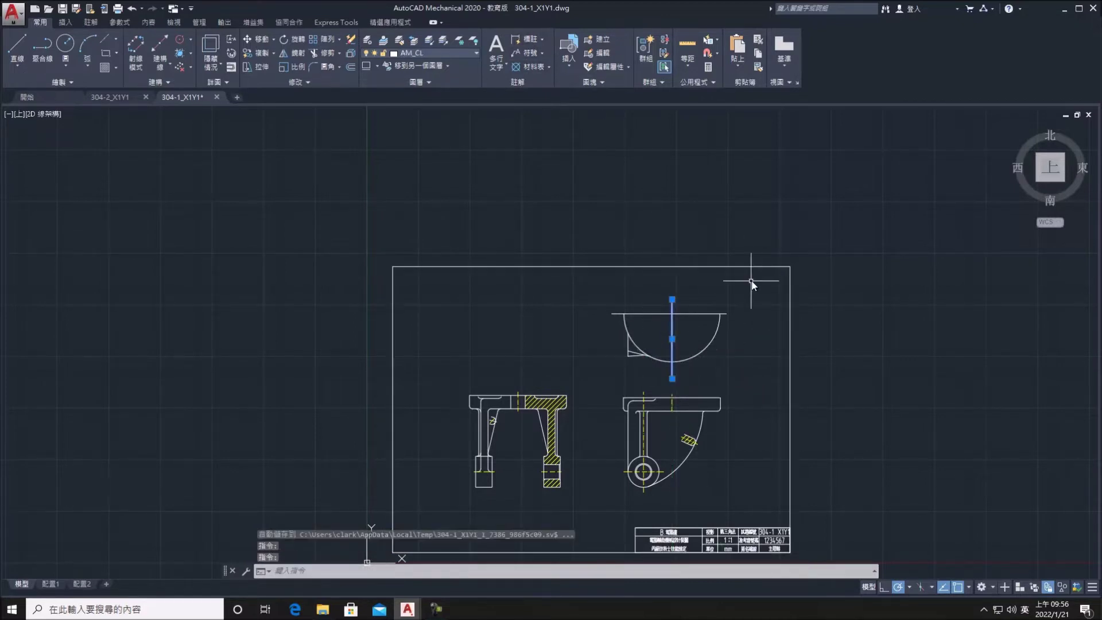
click(702, 314)
click(726, 314)
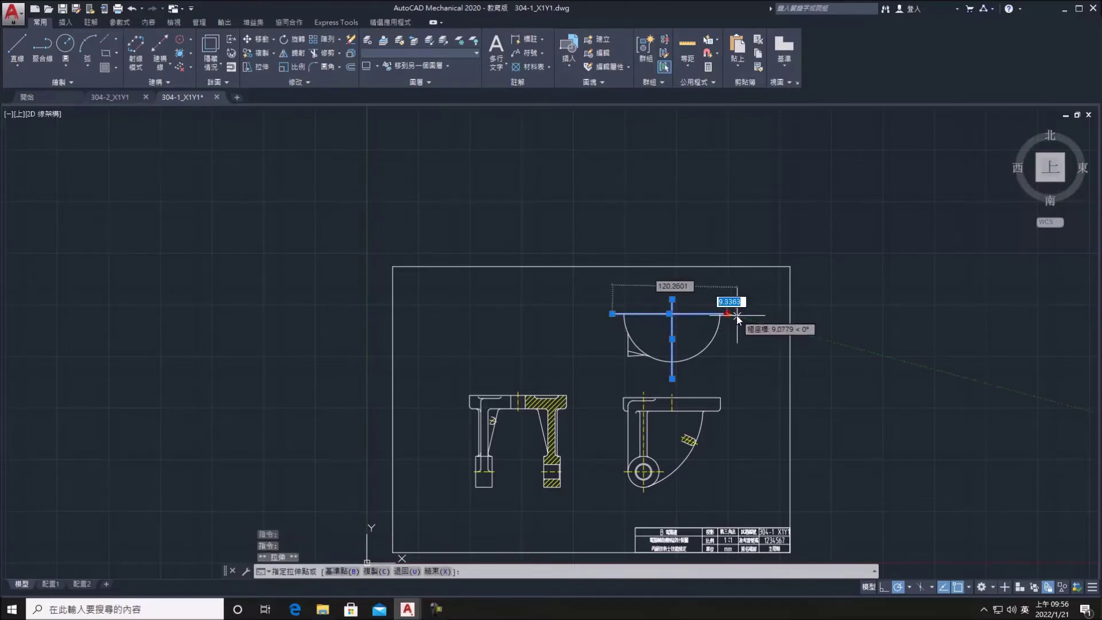
click(732, 315)
Move both centre lines to layer C20 so they show as dashed centre lines
click(476, 55)
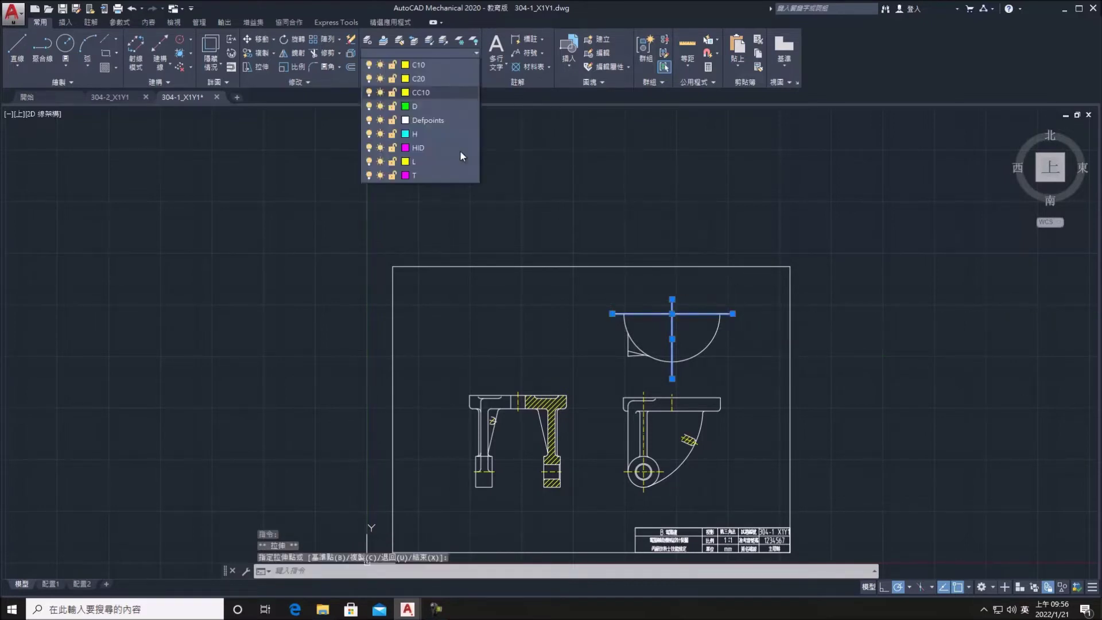
click(416, 130)
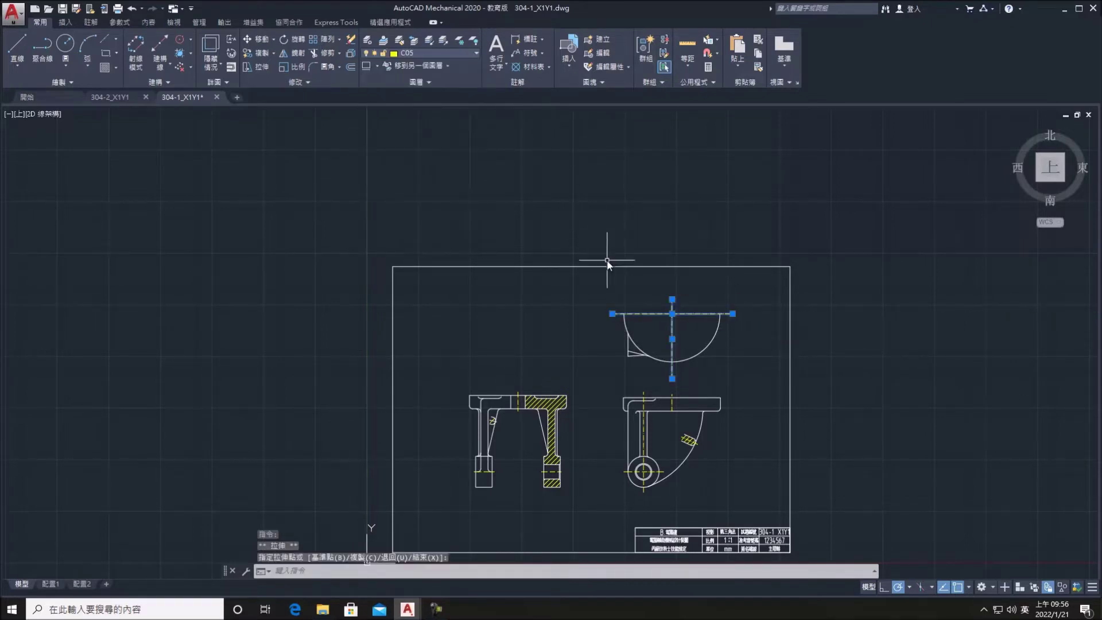
click(454, 54)
click(426, 149)
middle_drag(655, 302, 546, 285)
key(Escape)
click(564, 362)
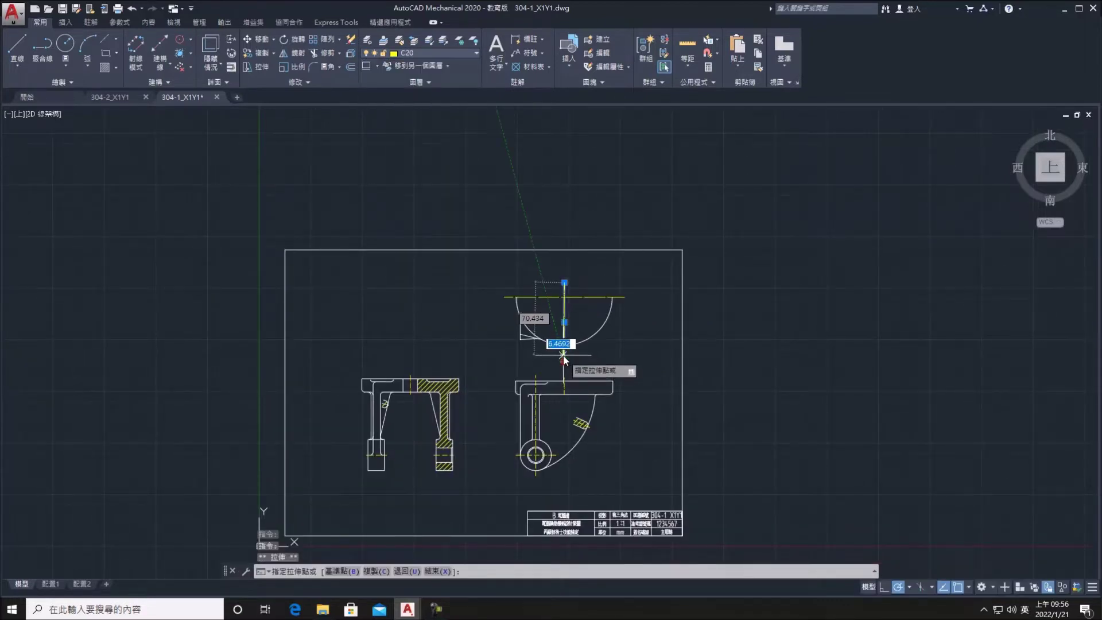
key(Escape)
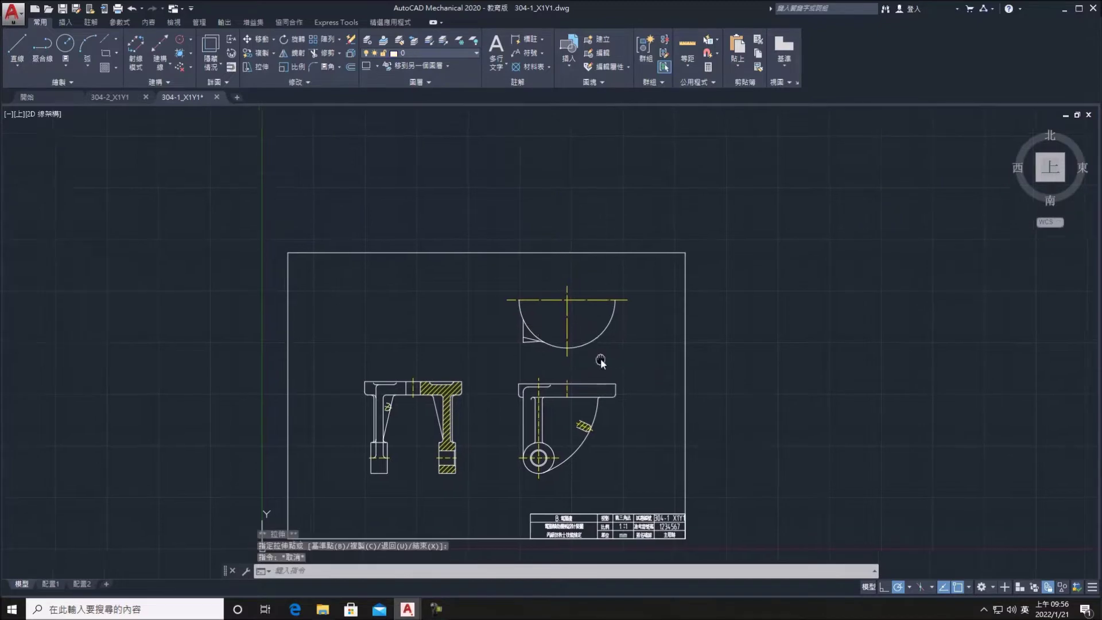
middle_drag(597, 355, 604, 391)
scroll(604, 391, up, 5)
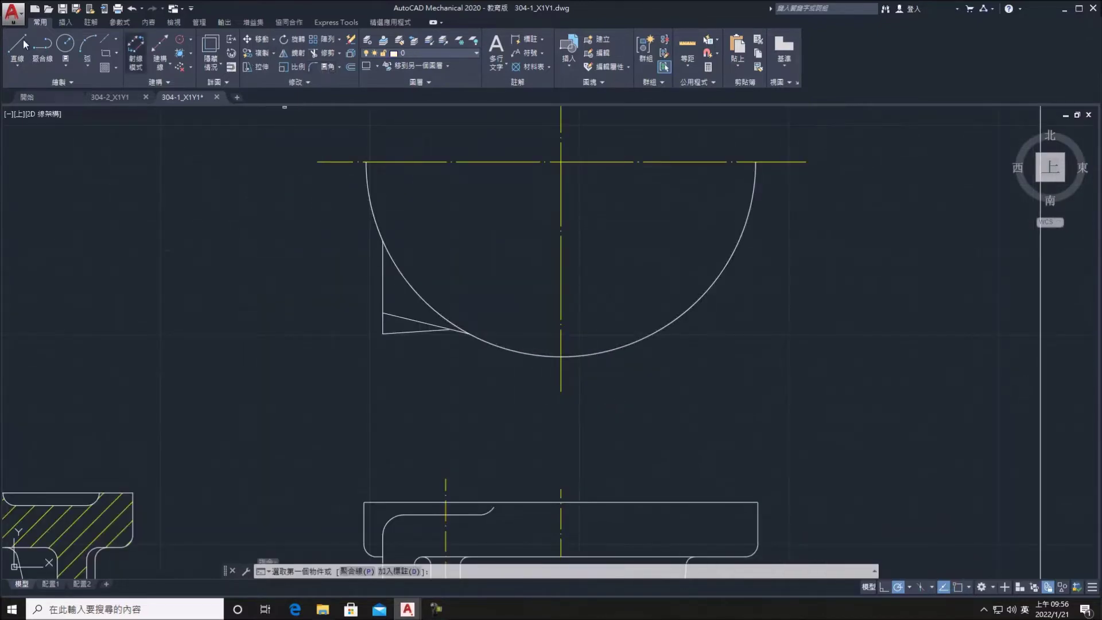
Fillet the corner between the rib's vertical and slanted edges in the top view
click(322, 67)
click(382, 303)
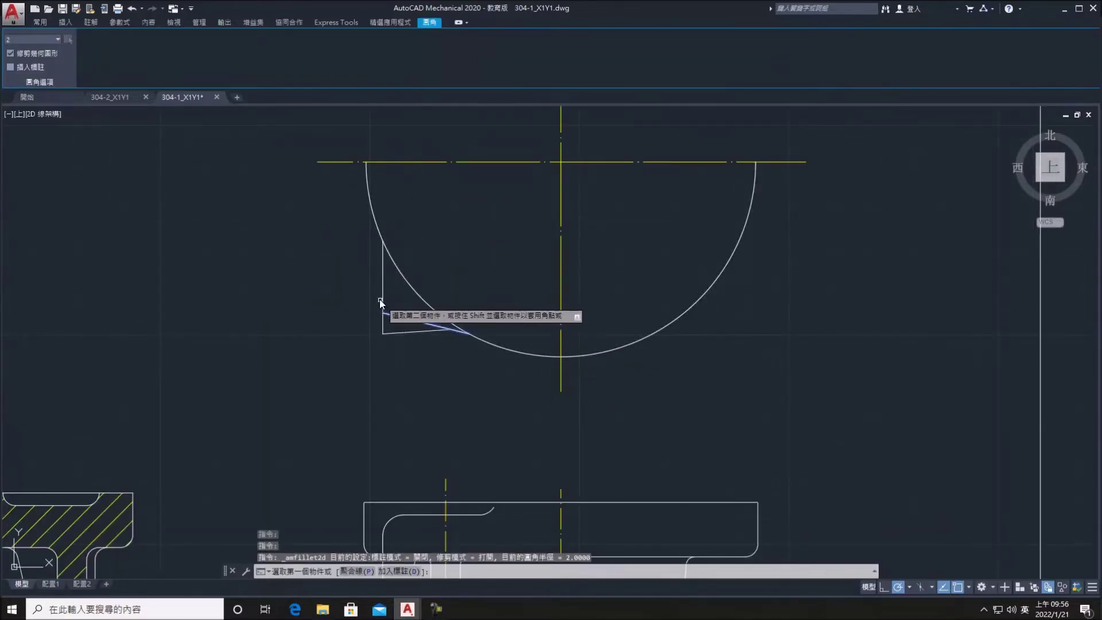
click(384, 298)
click(382, 289)
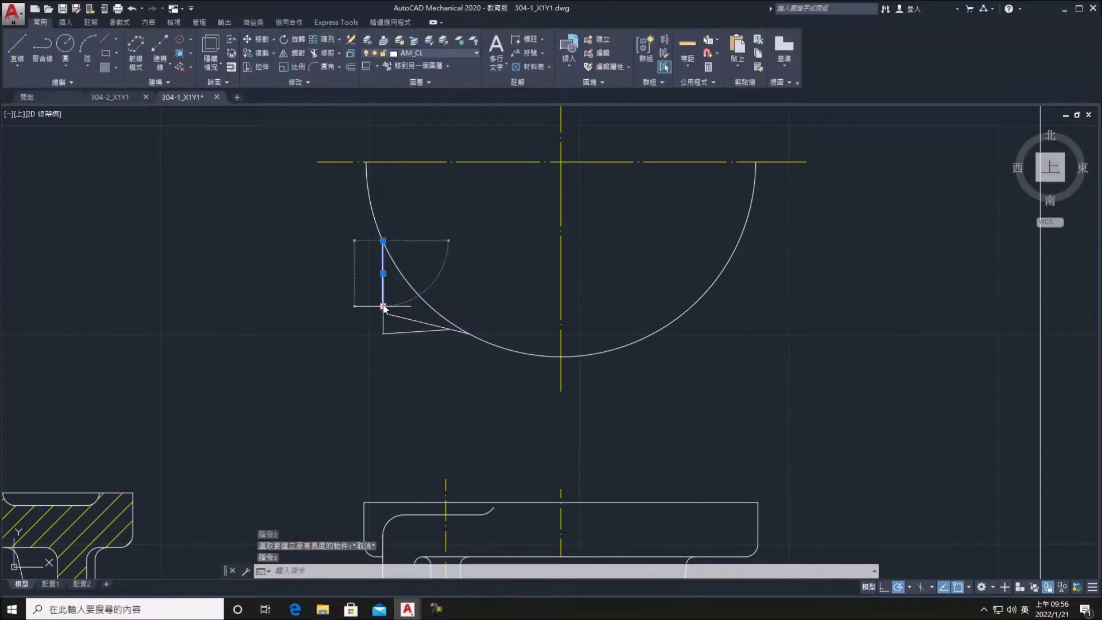
key(Escape)
key(Escape)
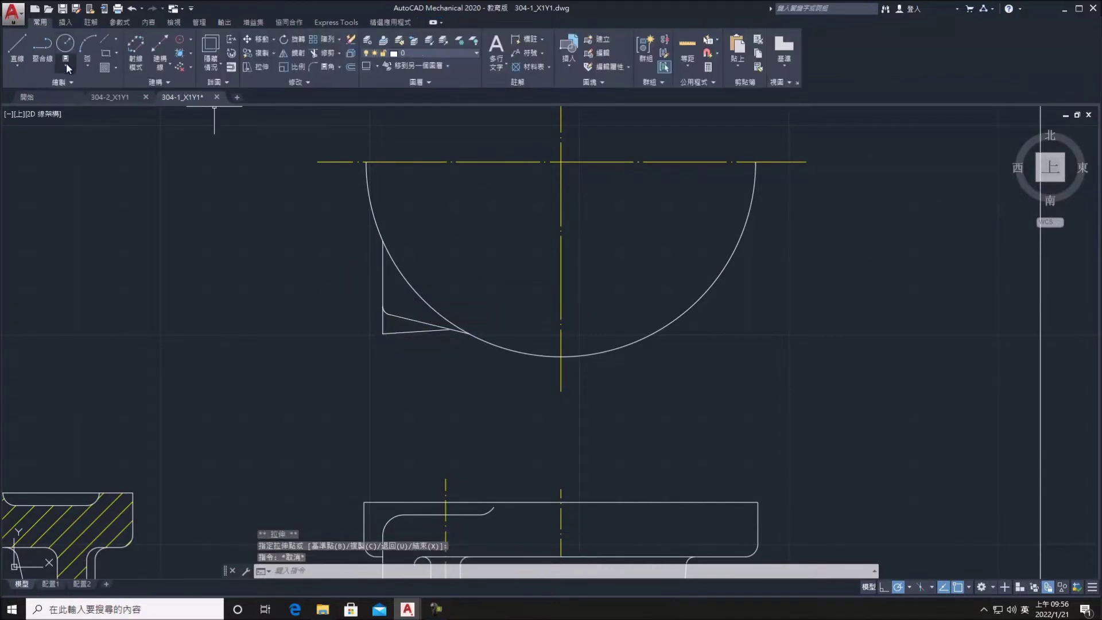
Draw a diameter 14 circle centred on the centreline intersection
click(66, 63)
click(81, 110)
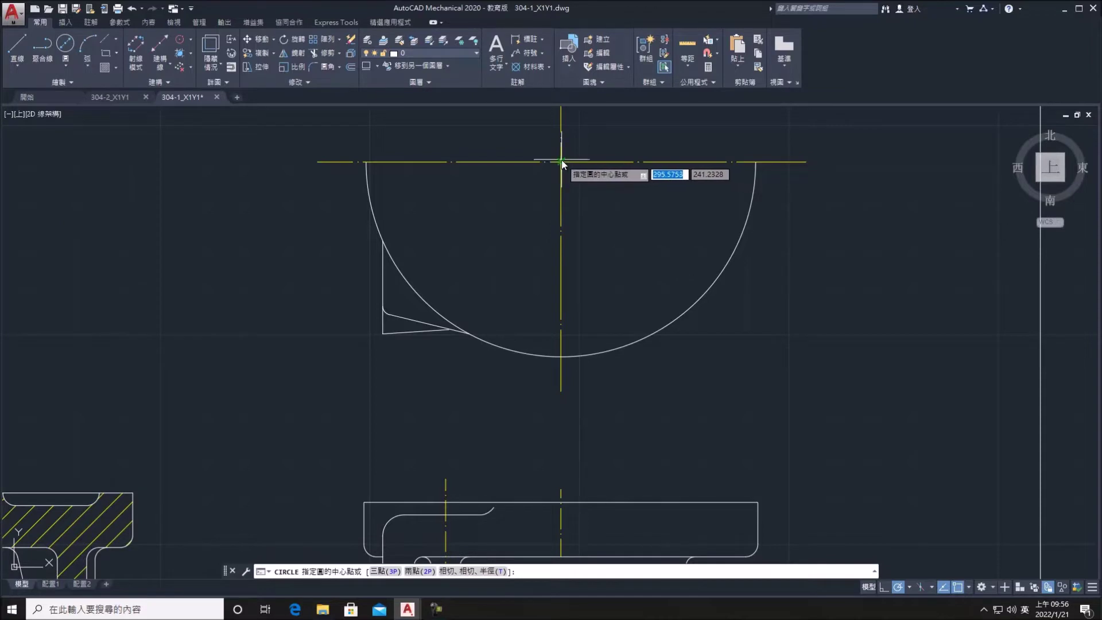
click(561, 163)
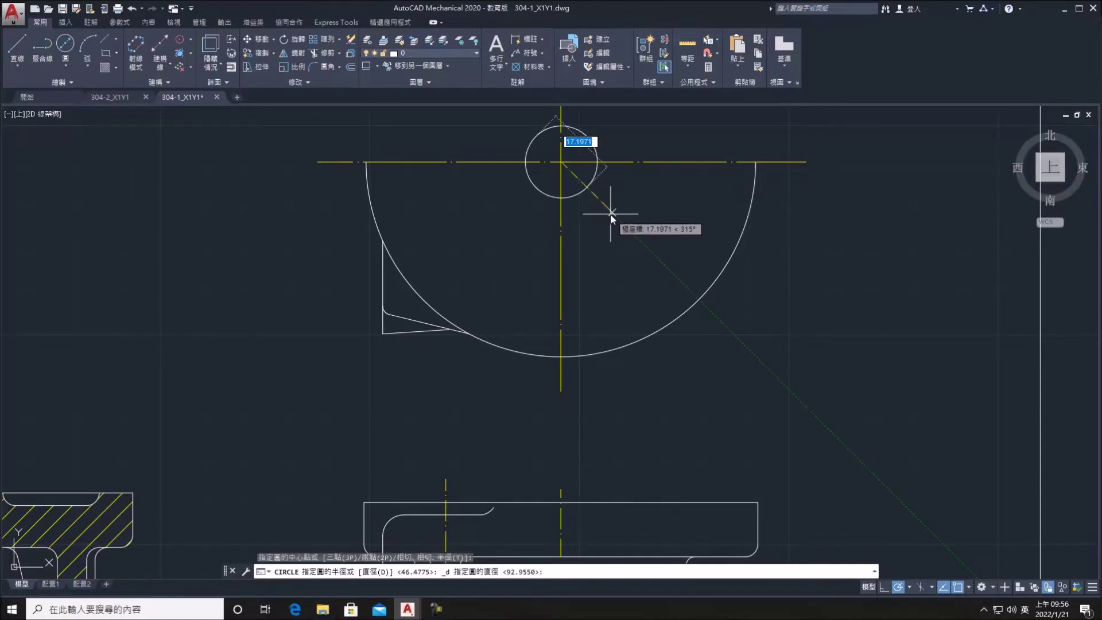
text(14)
key(Return)
Add concentric diameter 32 and 78 circles at the same centre
click(65, 43)
click(560, 162)
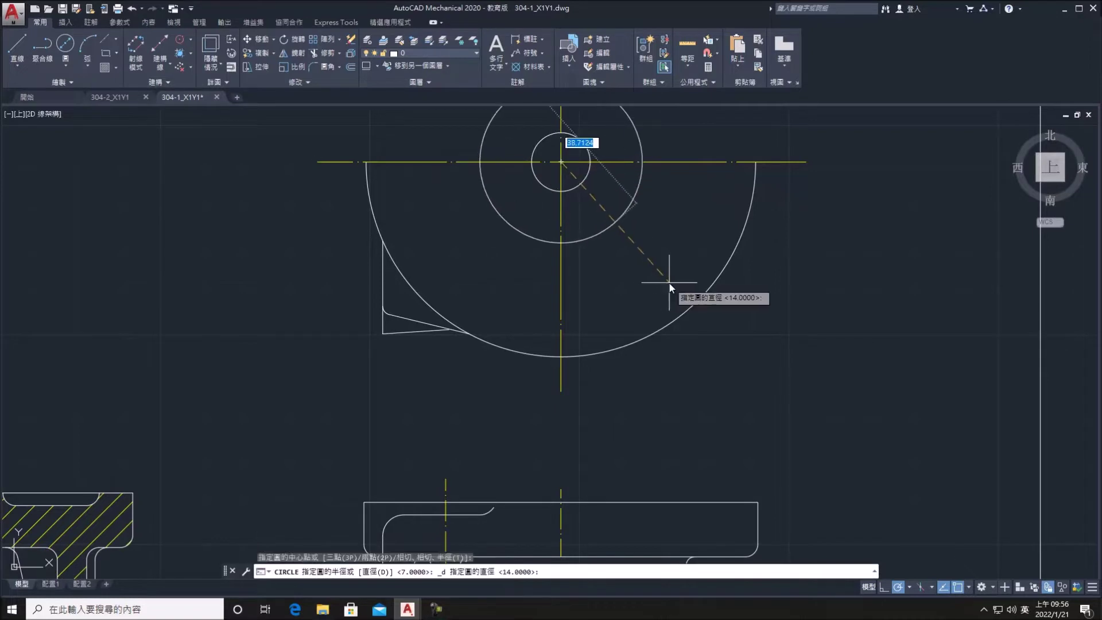
text(2)
key(Return)
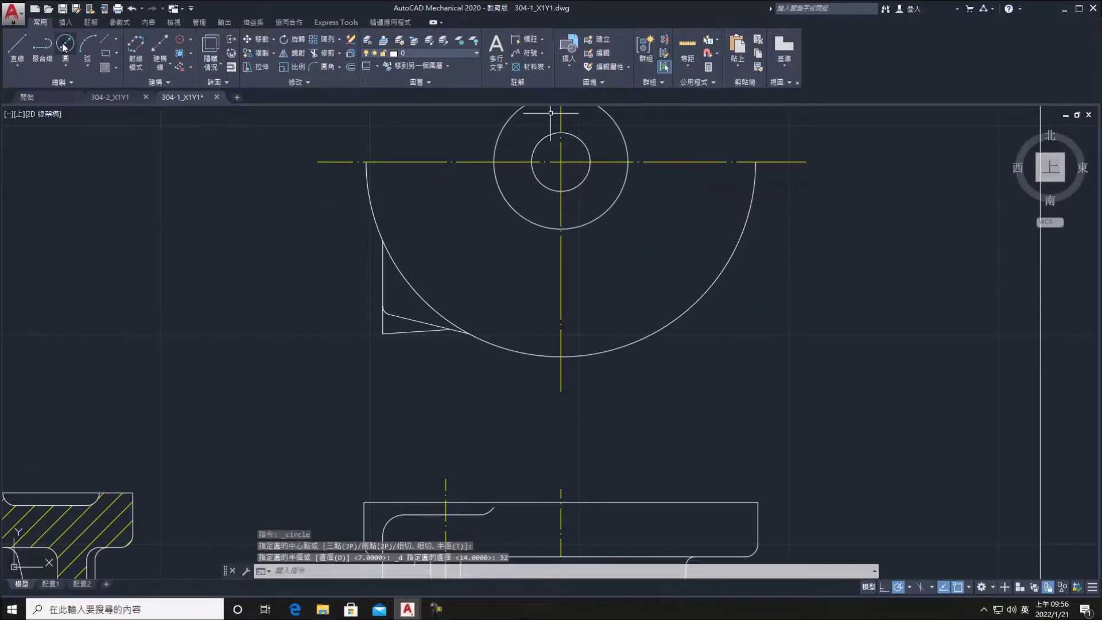
click(66, 43)
click(561, 162)
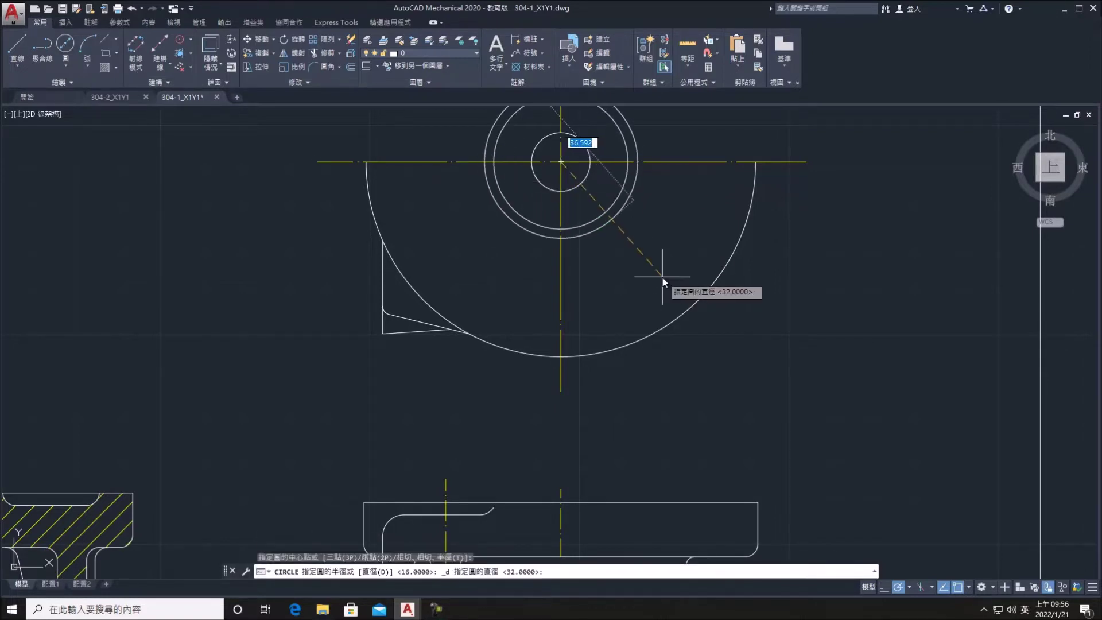
key(Return)
key(Escape)
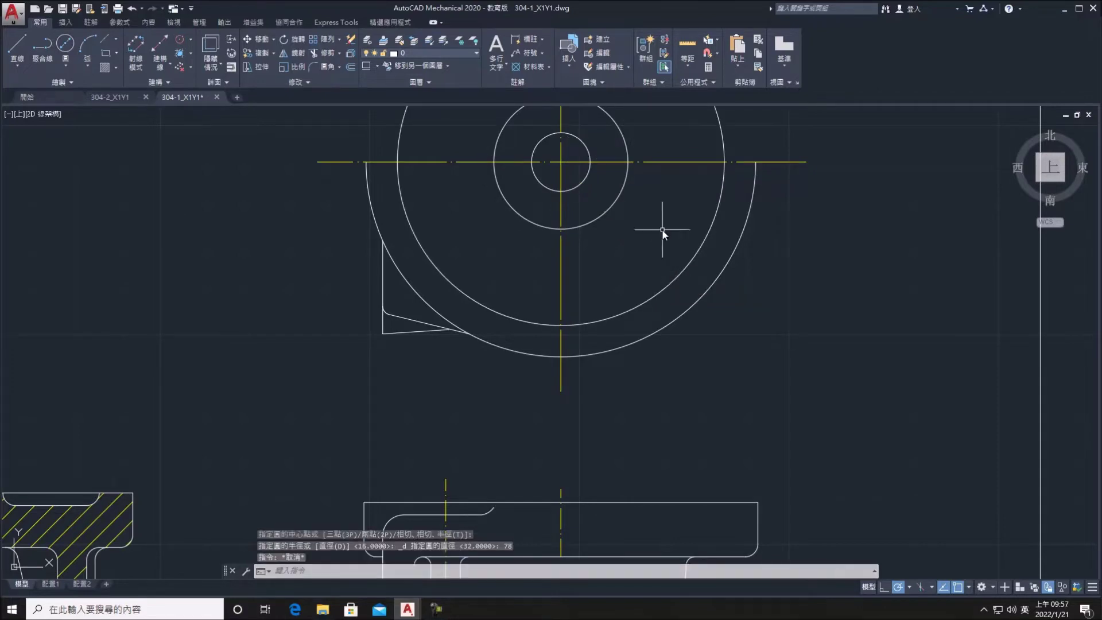
scroll(631, 240, down, 3)
click(321, 55)
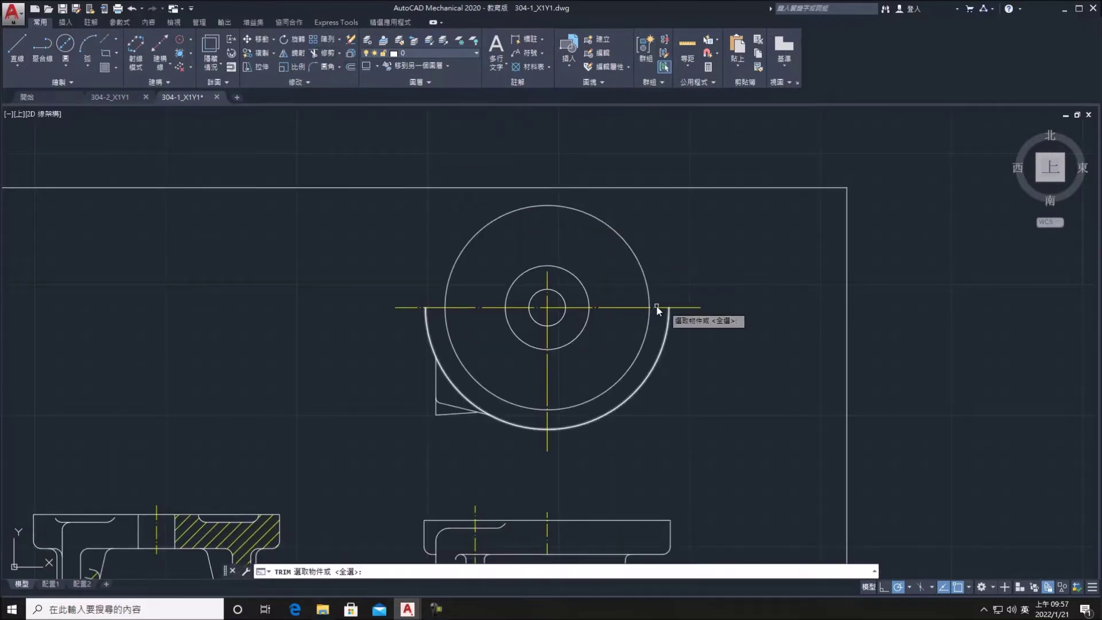
Trim the upper halves of the 14, 32 and 78 circles at the horizontal centre line
click(668, 307)
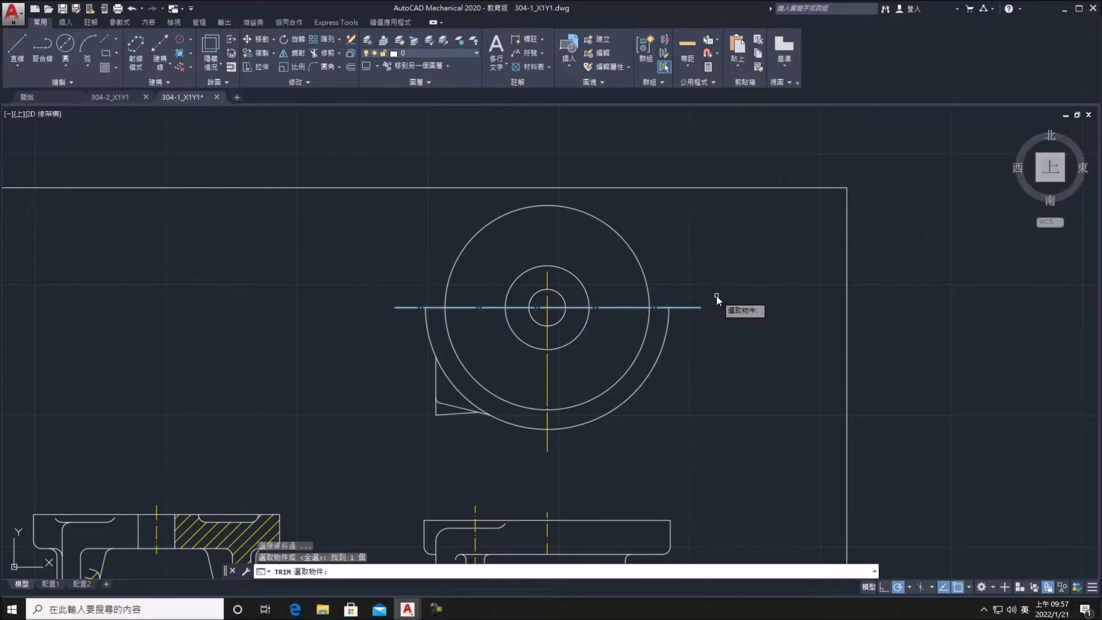
key(Return)
click(693, 260)
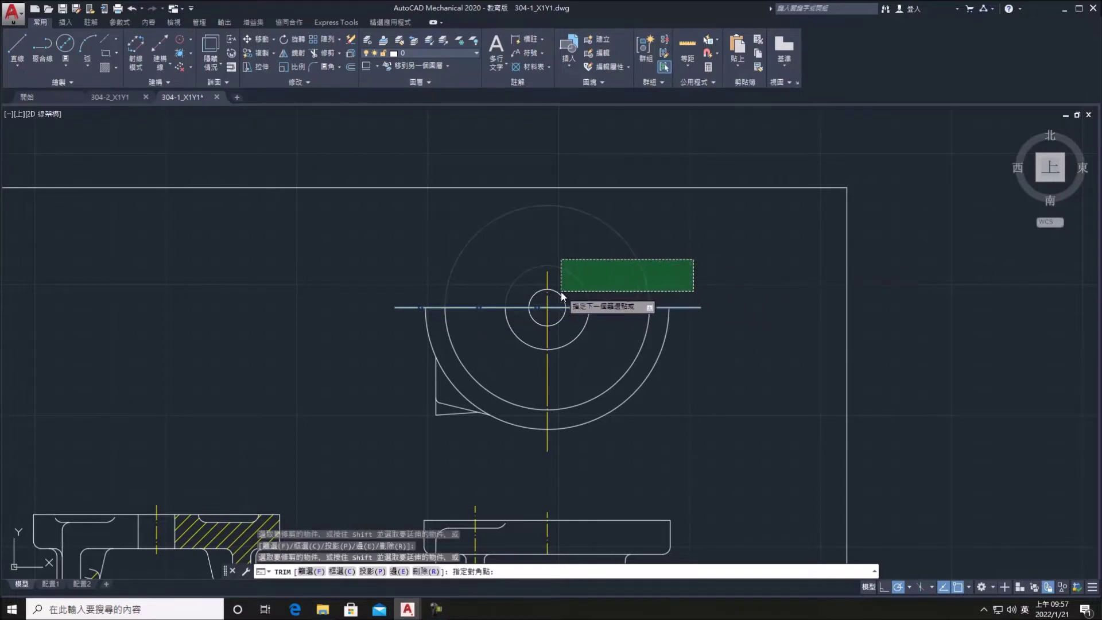
click(560, 290)
key(Escape)
scroll(628, 277, down, 4)
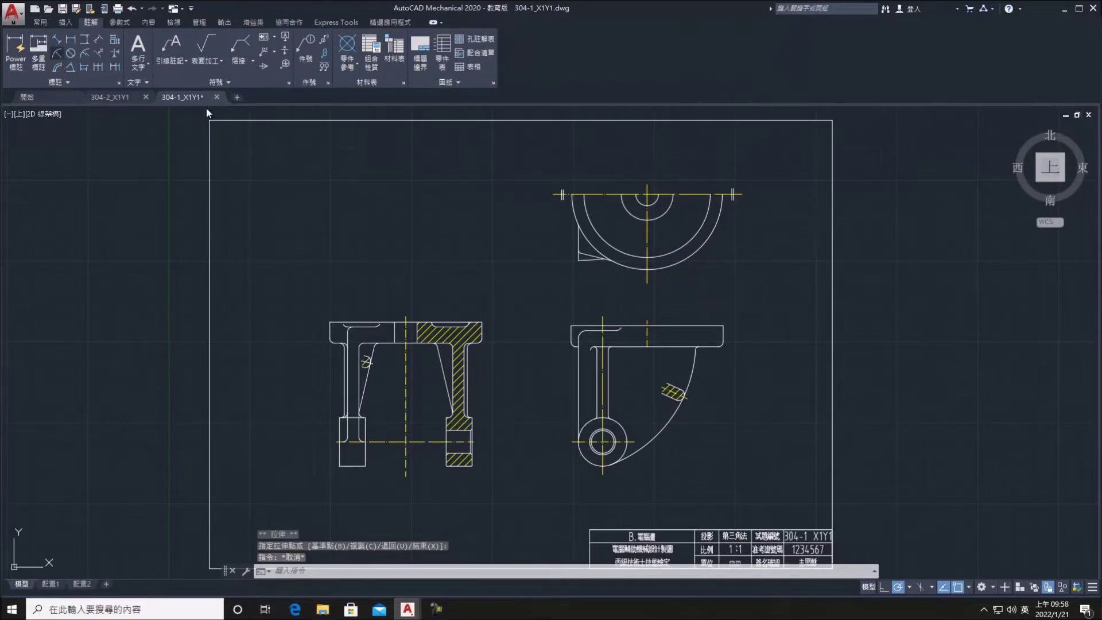
scroll(570, 243, up, 5)
Dimension the top view's rib fillet as R2
click(597, 263)
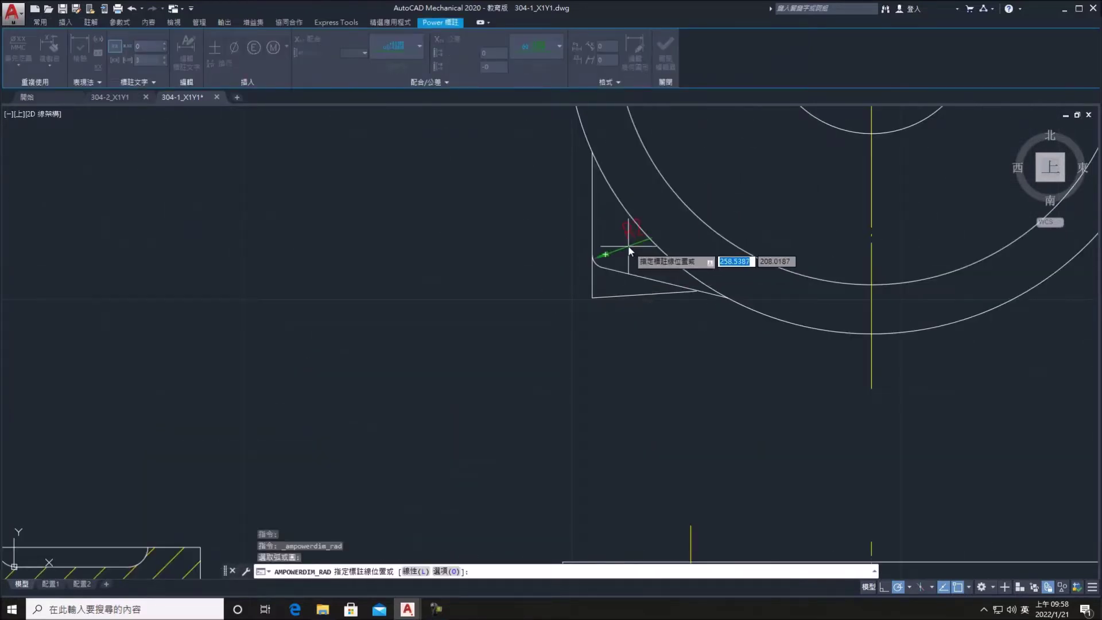
click(647, 220)
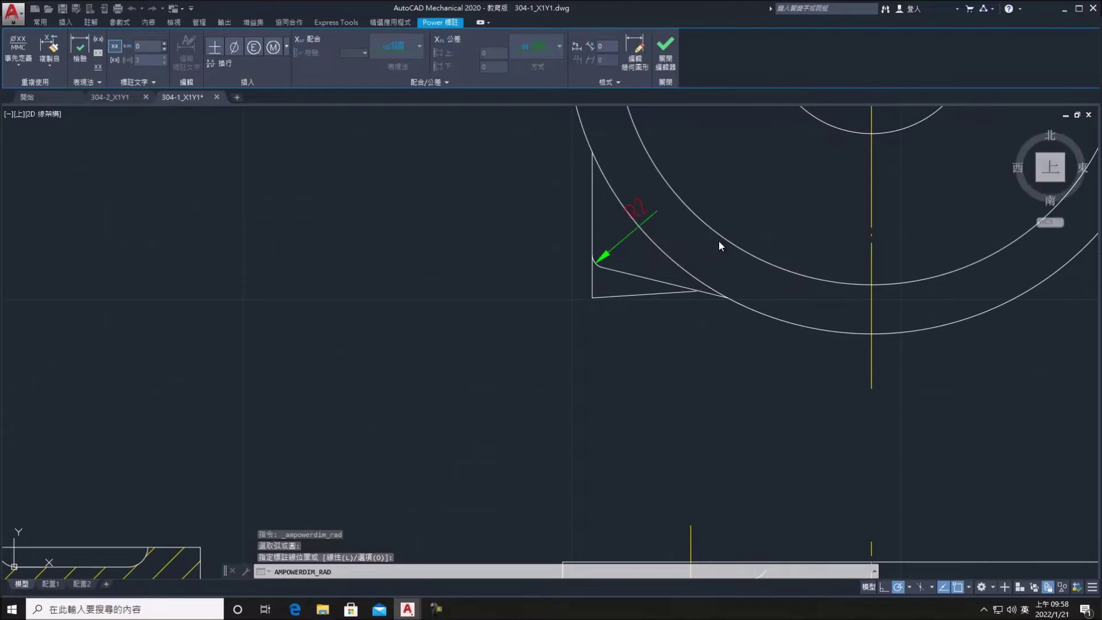
key(Return)
scroll(659, 247, down, 5)
middle_drag(661, 243, 824, 176)
scroll(573, 303, down, 2)
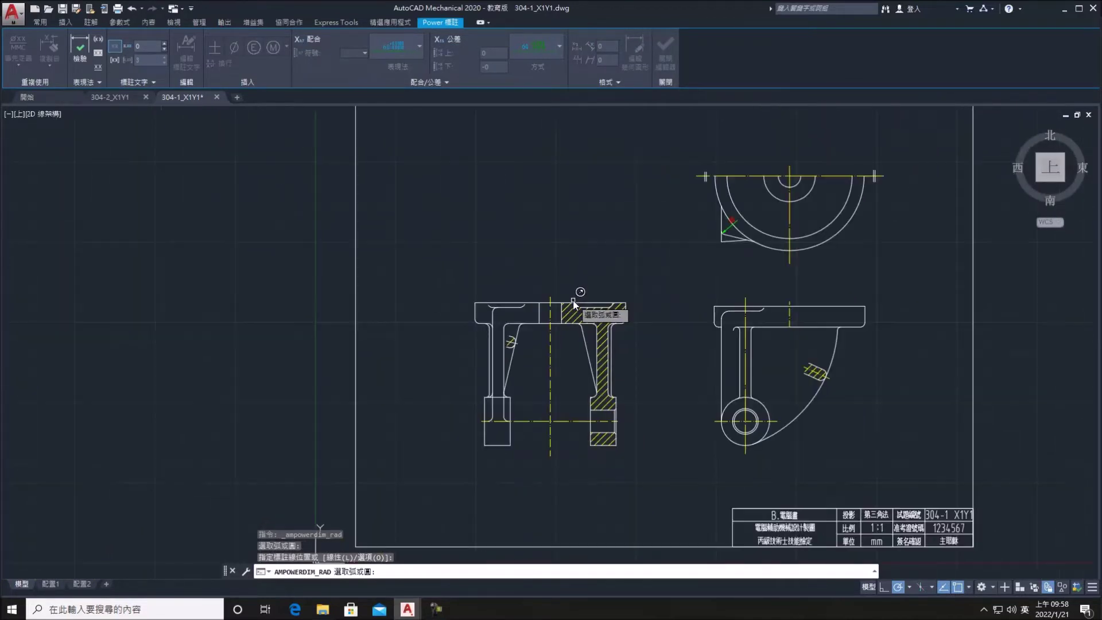
scroll(574, 303, down, 1)
middle_drag(566, 319, 563, 295)
scroll(653, 273, down, 1)
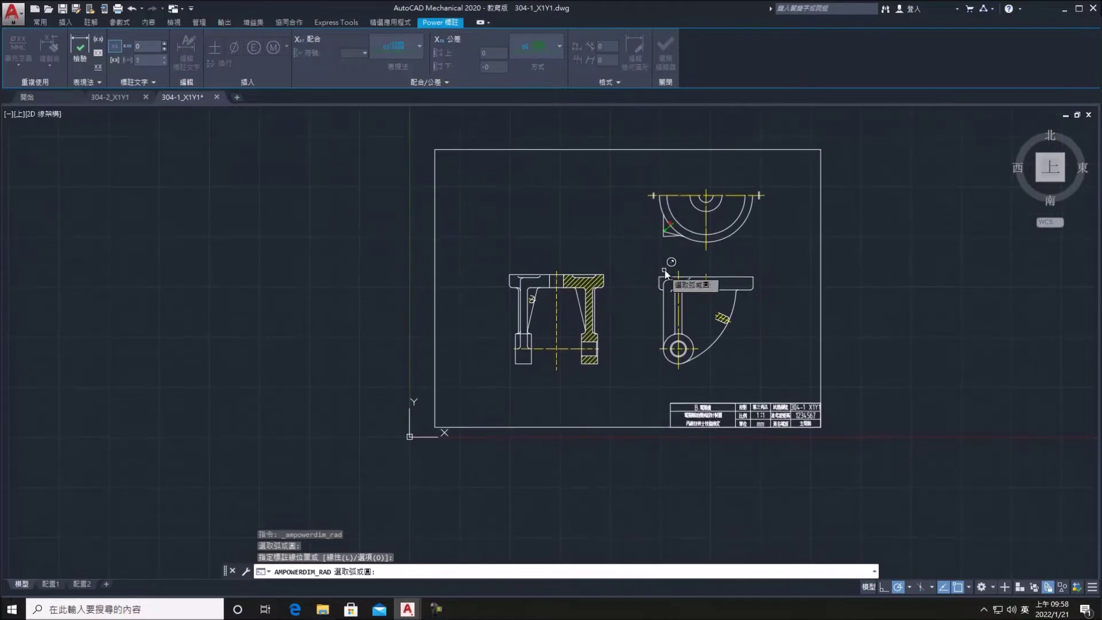
middle_drag(653, 273, 396, 288)
scroll(427, 296, up, 5)
scroll(348, 287, up, 1)
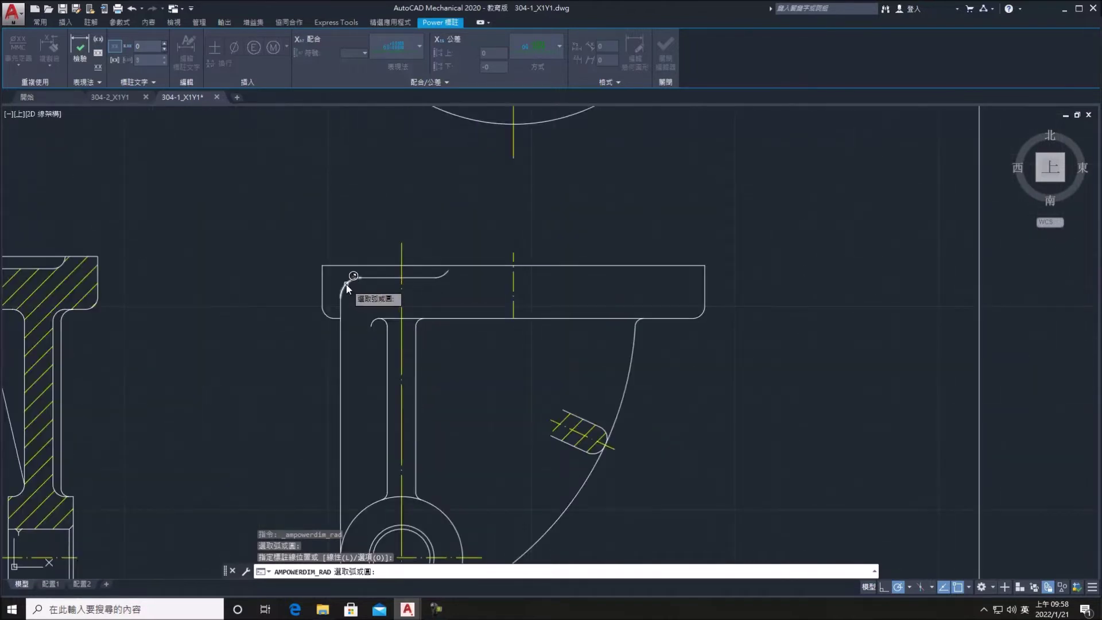
Add R5, R2 and R2 radius dimensions to the right view's corner, web and boss fillets
click(348, 287)
click(377, 301)
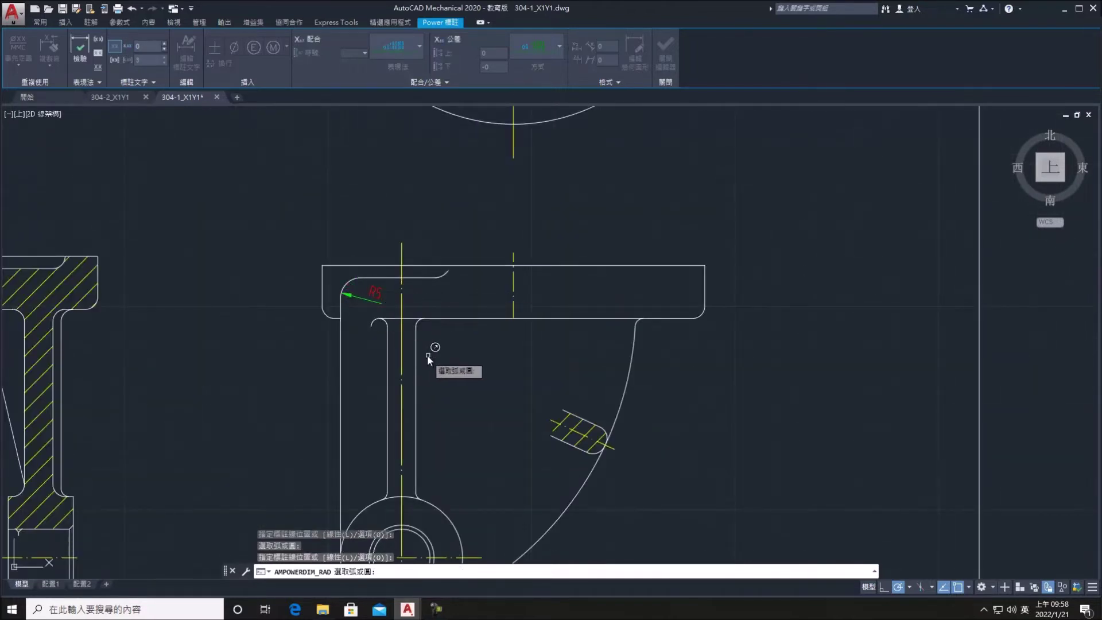
middle_drag(430, 353, 409, 313)
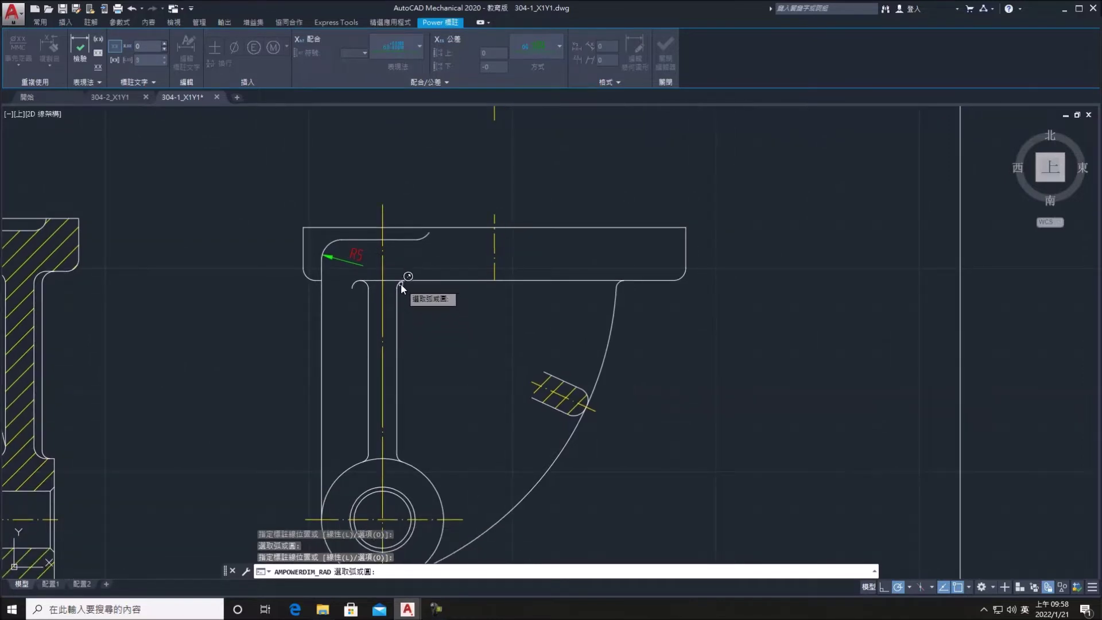
click(401, 284)
click(435, 310)
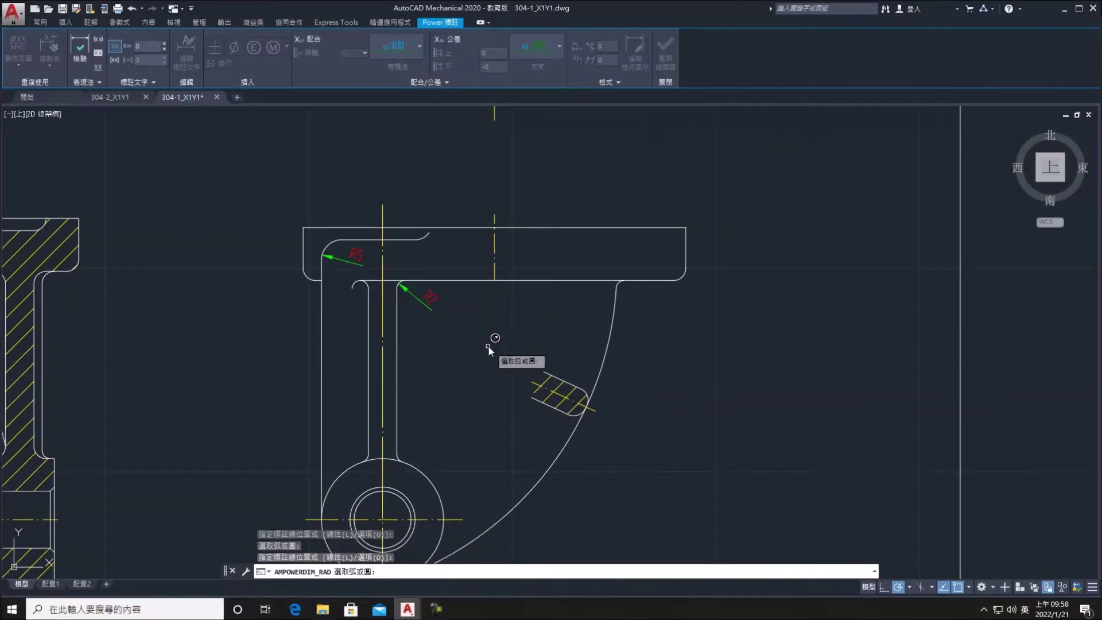
middle_drag(488, 347, 533, 324)
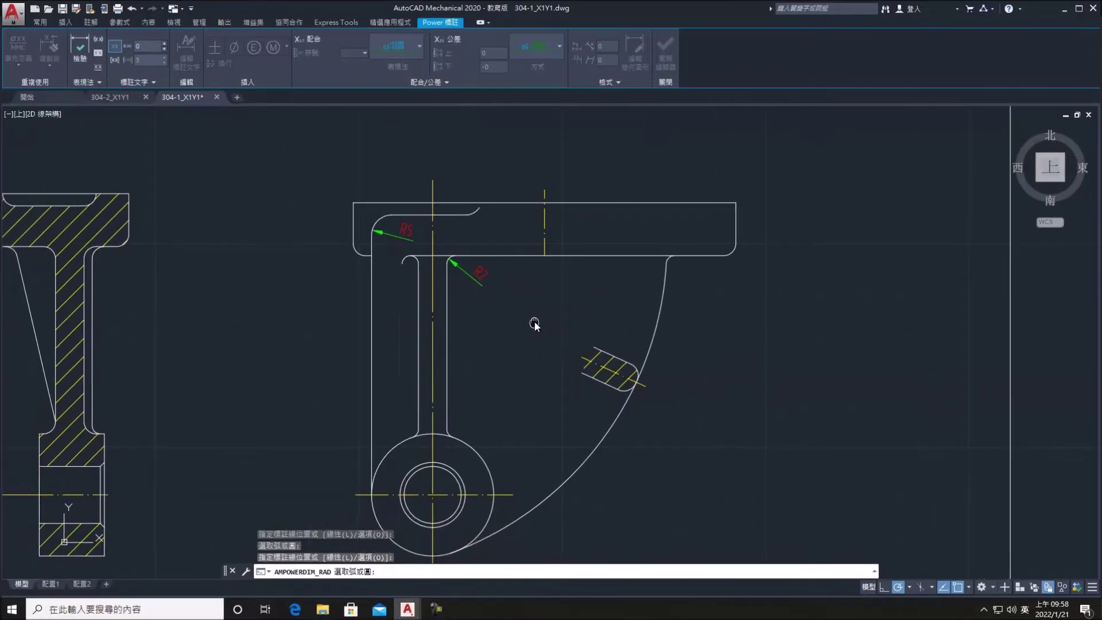
click(451, 433)
click(483, 406)
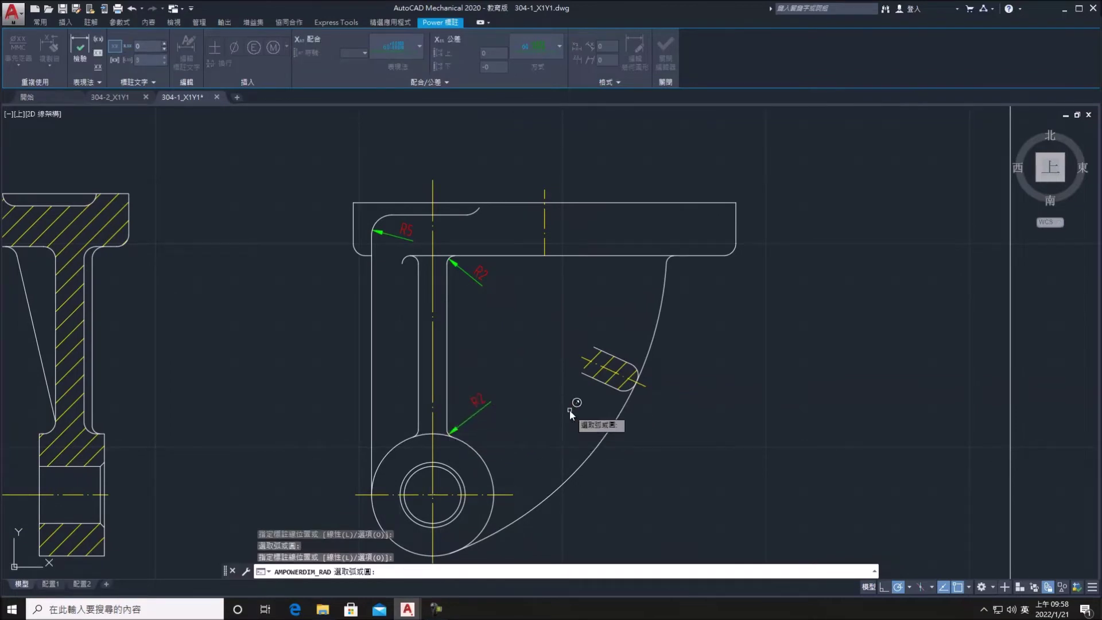
Dimension the large outer arc as R81
middle_drag(535, 409, 580, 404)
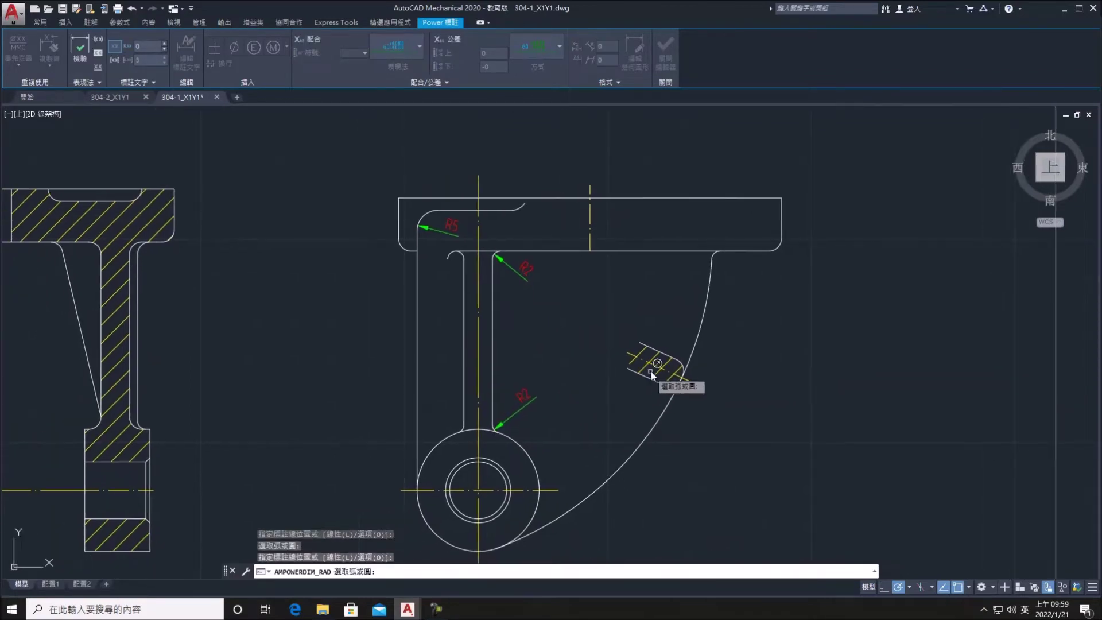
click(695, 342)
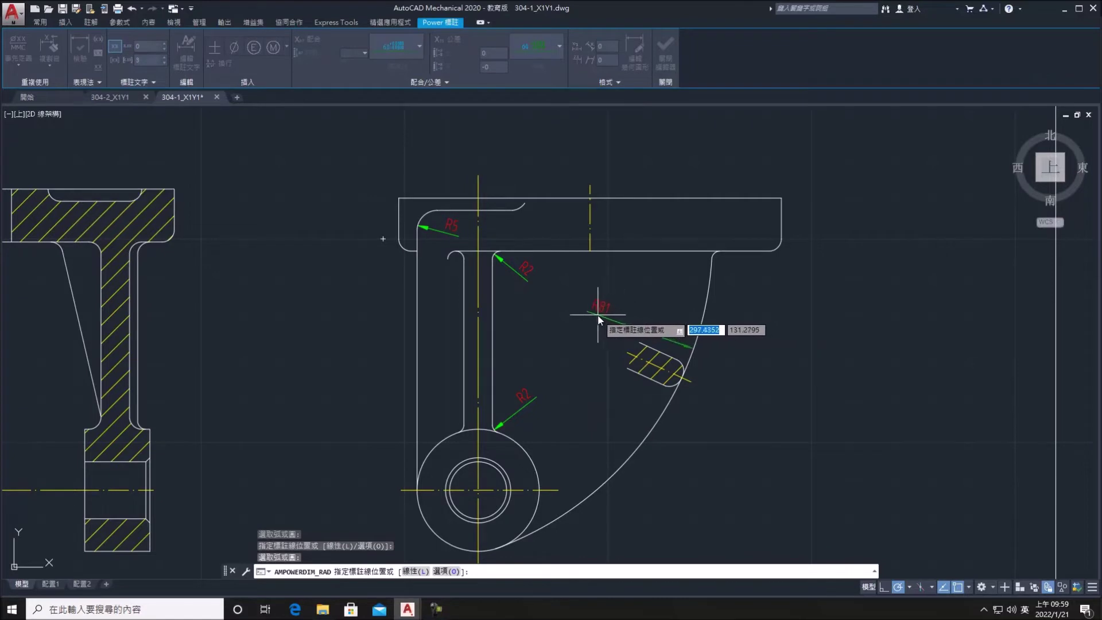
click(647, 323)
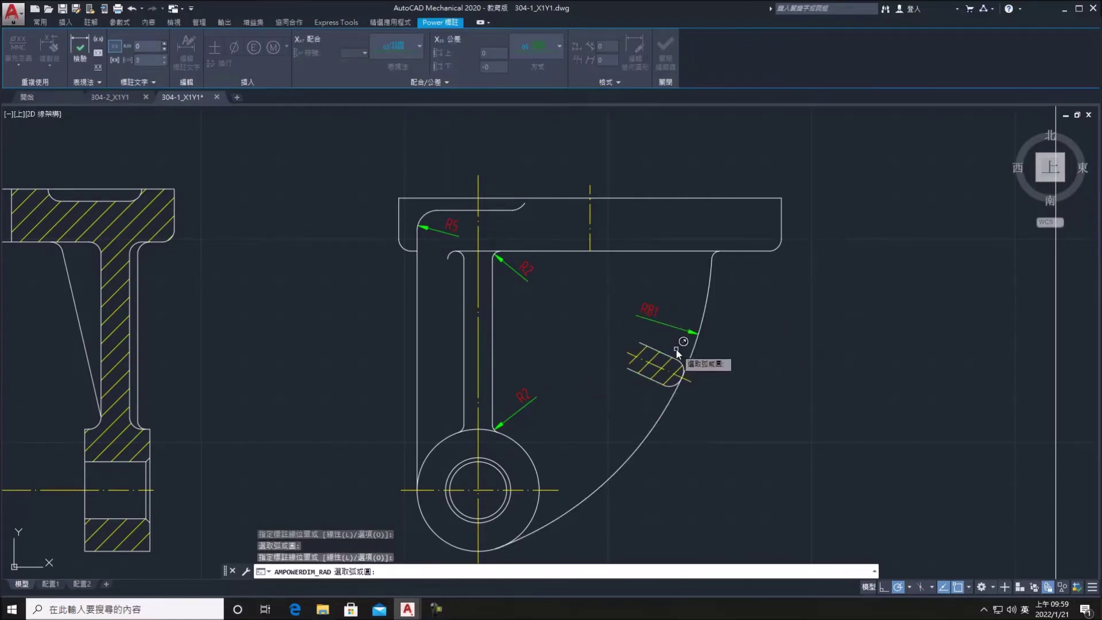
scroll(675, 349, down, 2)
middle_drag(676, 350, 765, 359)
click(90, 21)
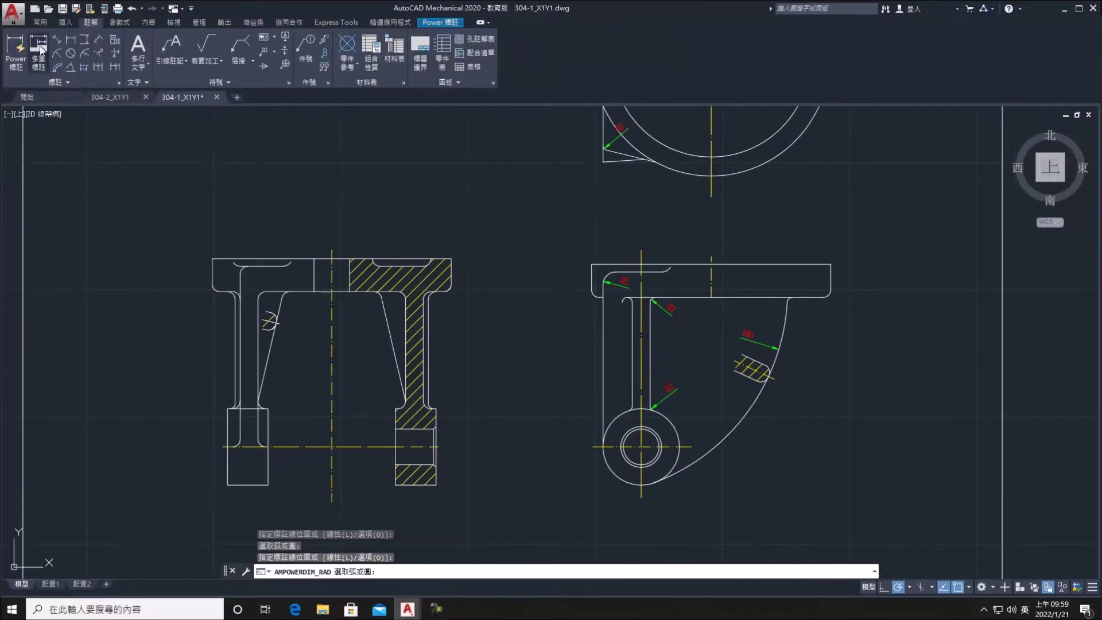
Place a small linear power dimension on the section view
key(Escape)
middle_drag(337, 267, 386, 282)
middle_drag(384, 348, 387, 321)
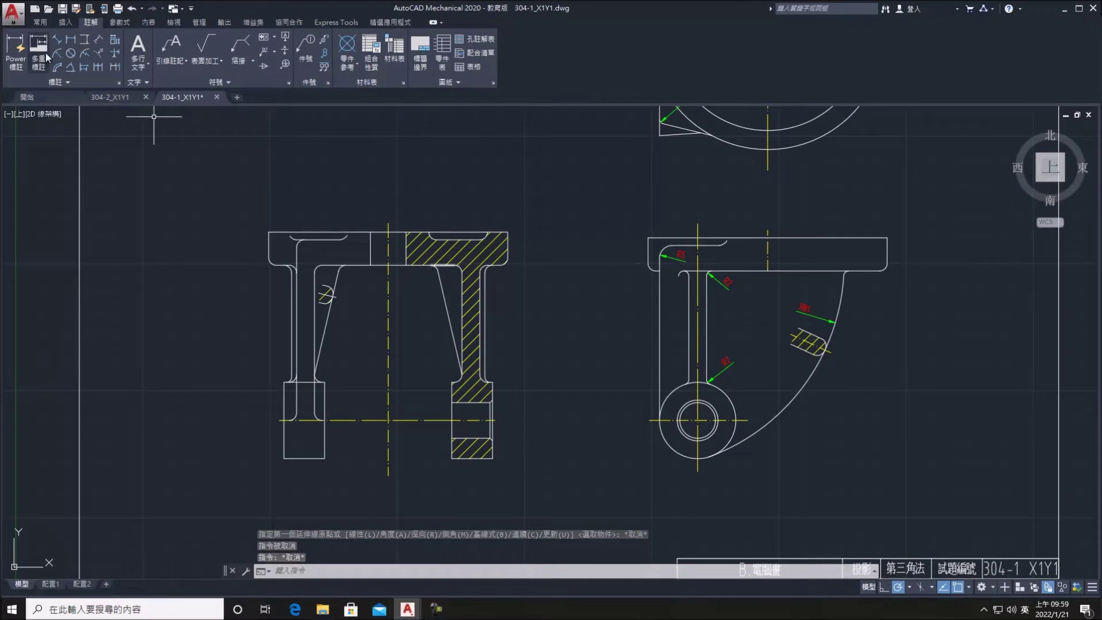
key(space)
click(461, 273)
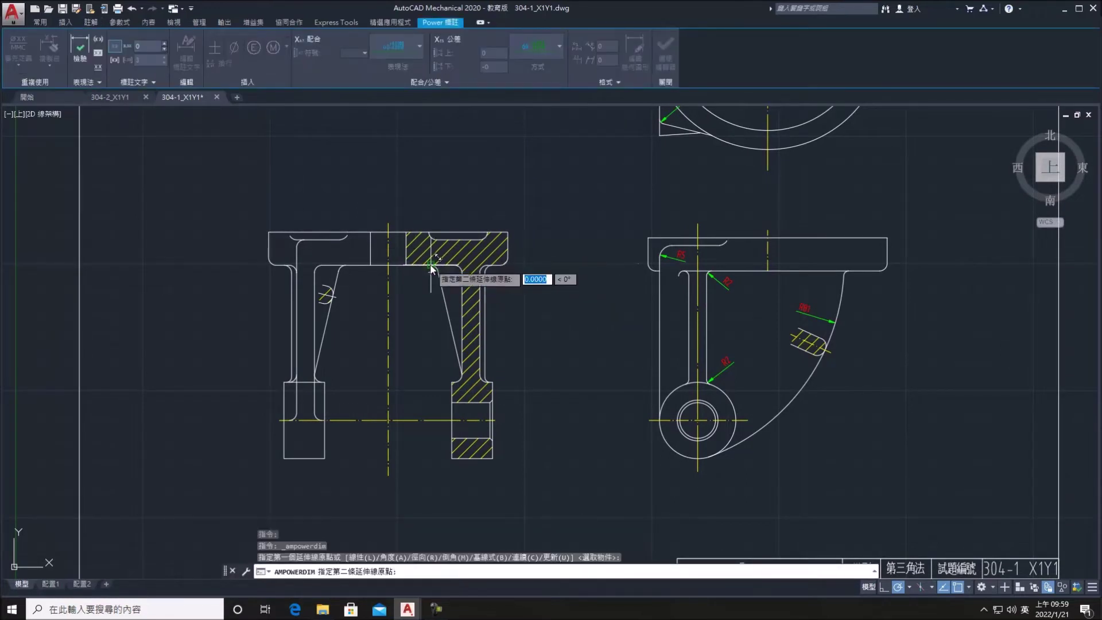
click(459, 274)
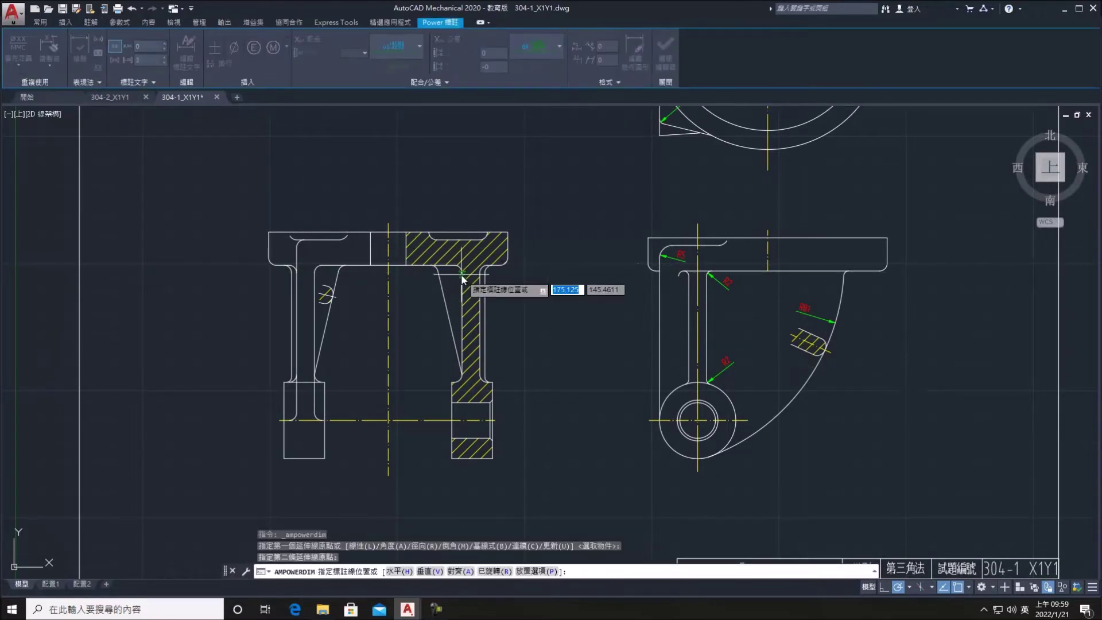
click(450, 307)
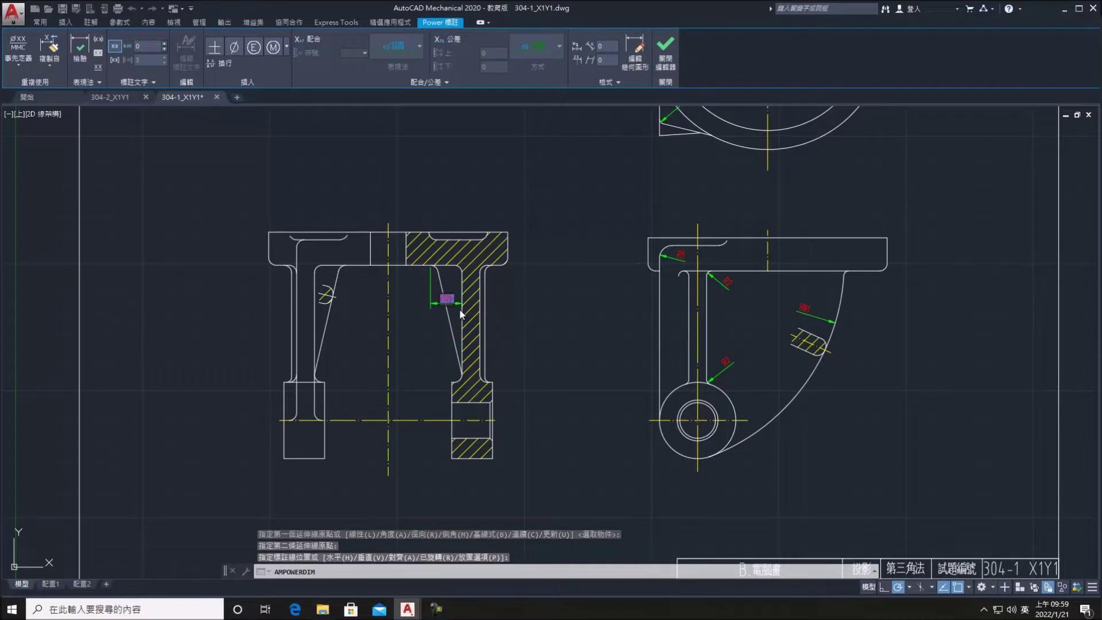
key(Return)
Dimension the gap from the rib's top corner to the column's inner edge
key(space)
scroll(444, 279, up, 4)
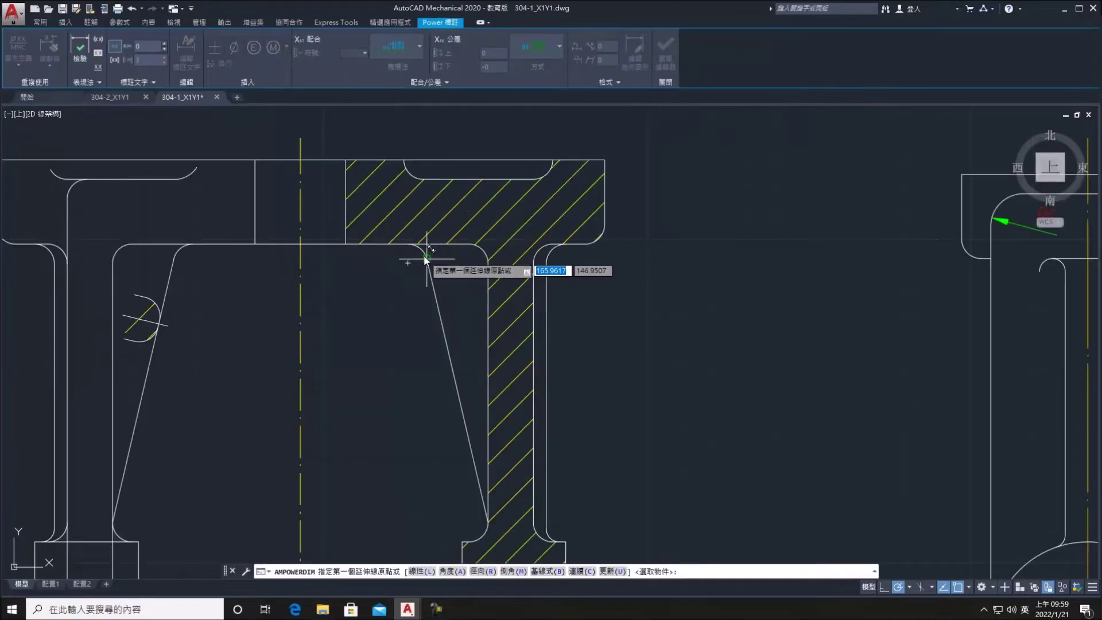
click(426, 259)
click(488, 274)
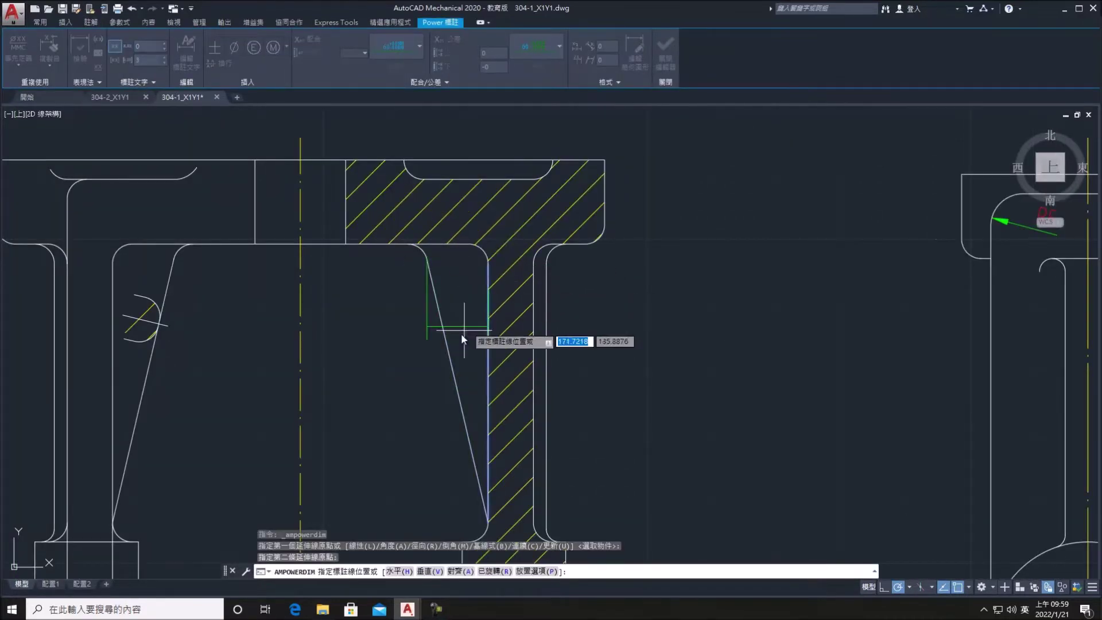
click(448, 367)
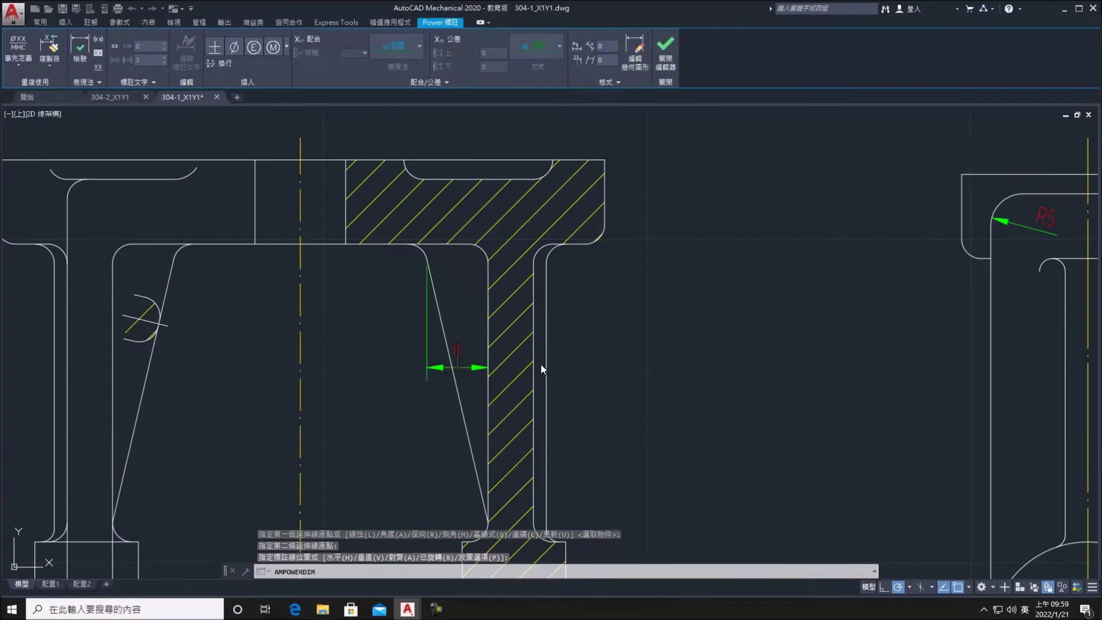
key(Return)
Start a dimension across the lower boss, then cancel it
key(space)
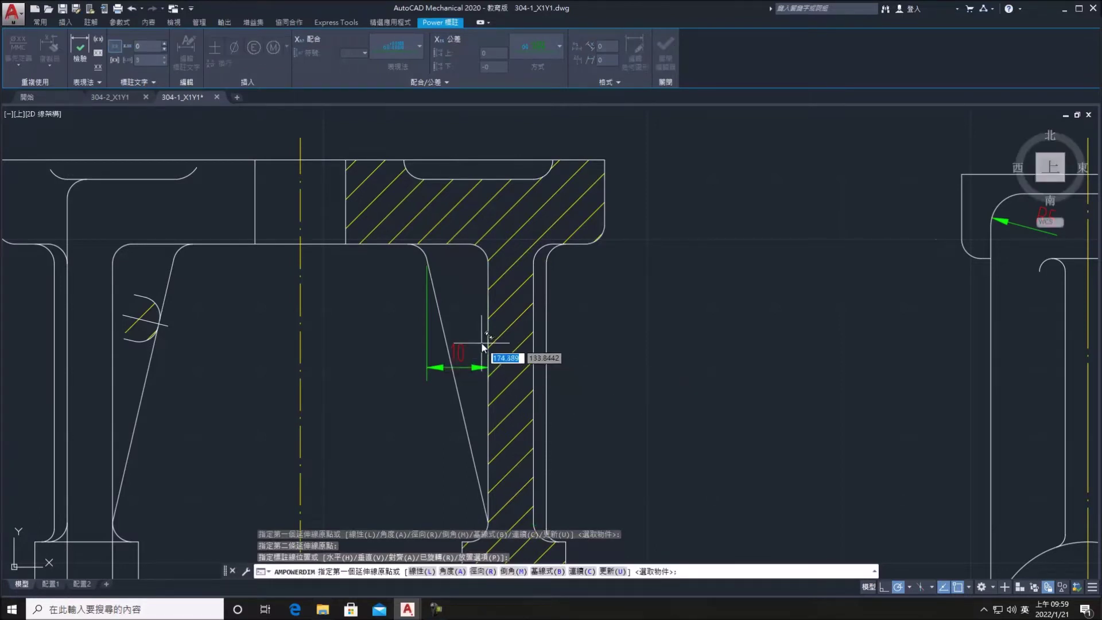
scroll(483, 345, down, 3)
scroll(516, 344, down, 1)
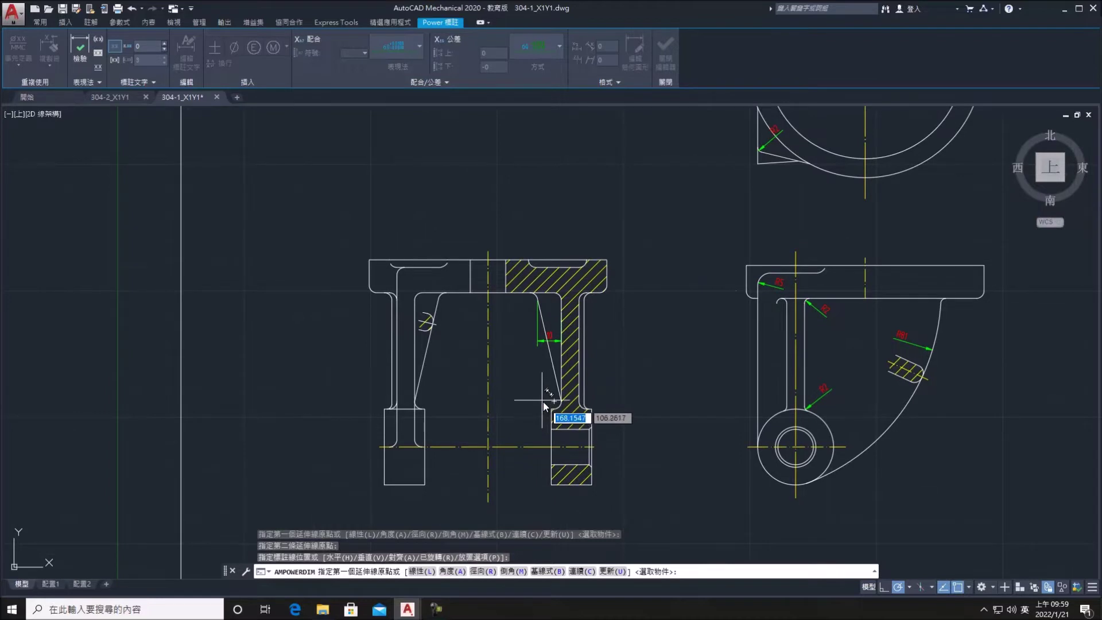
middle_drag(542, 401, 500, 316)
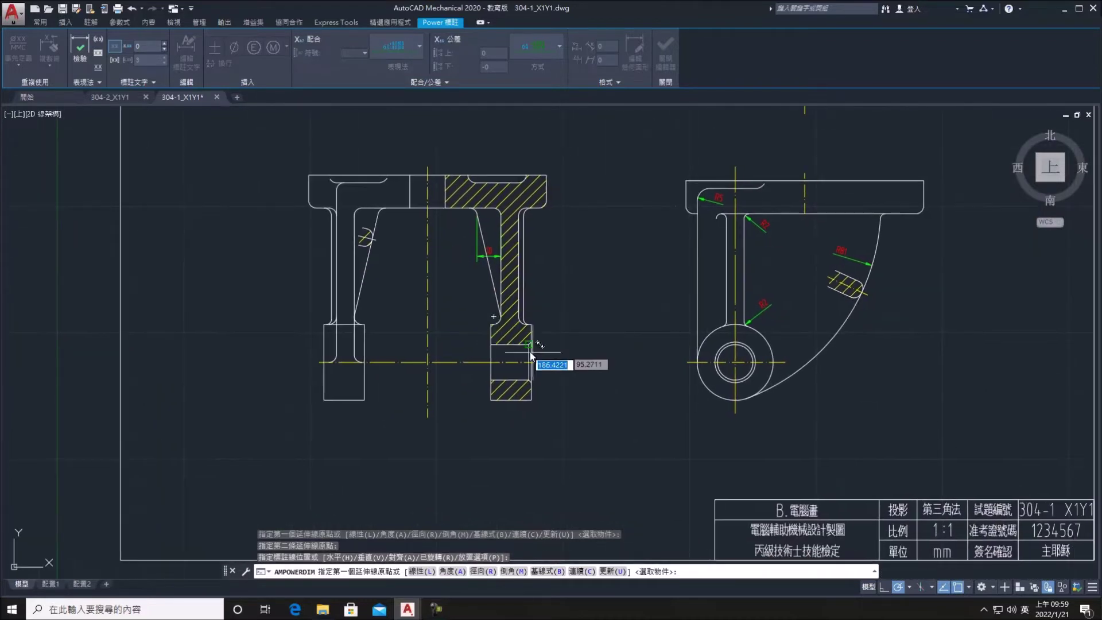
click(530, 344)
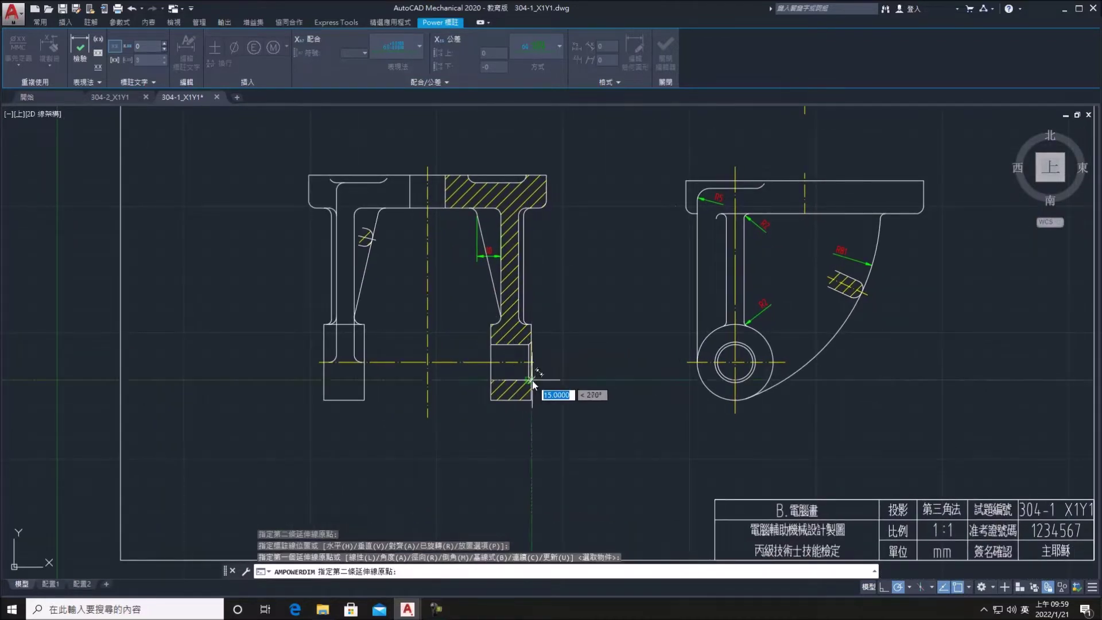
click(530, 380)
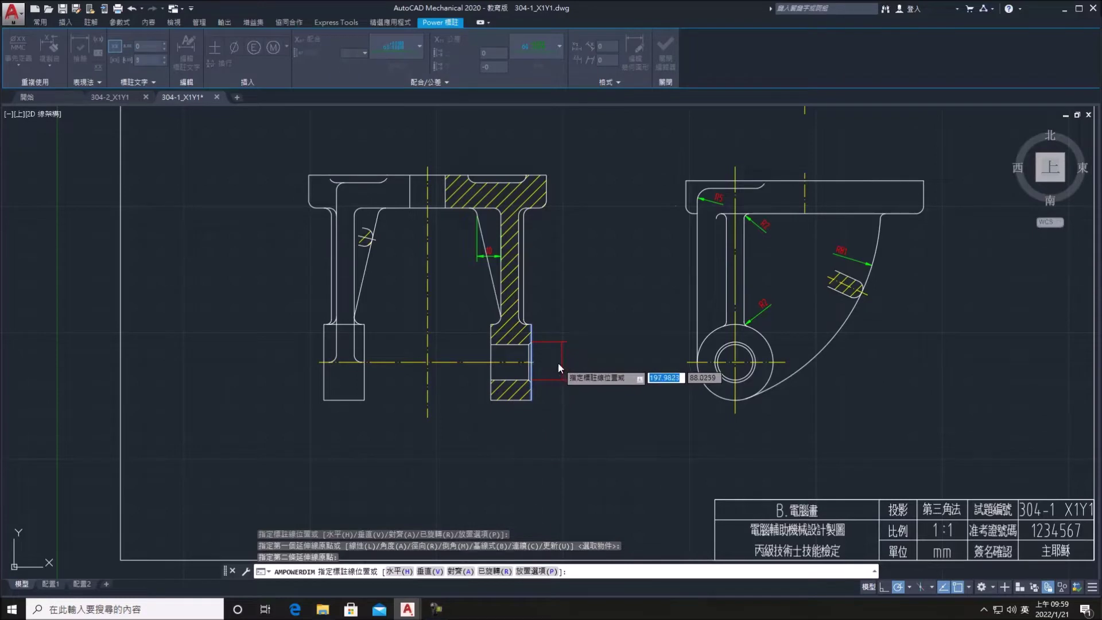
key(Escape)
key(Return)
scroll(474, 313, up, 3)
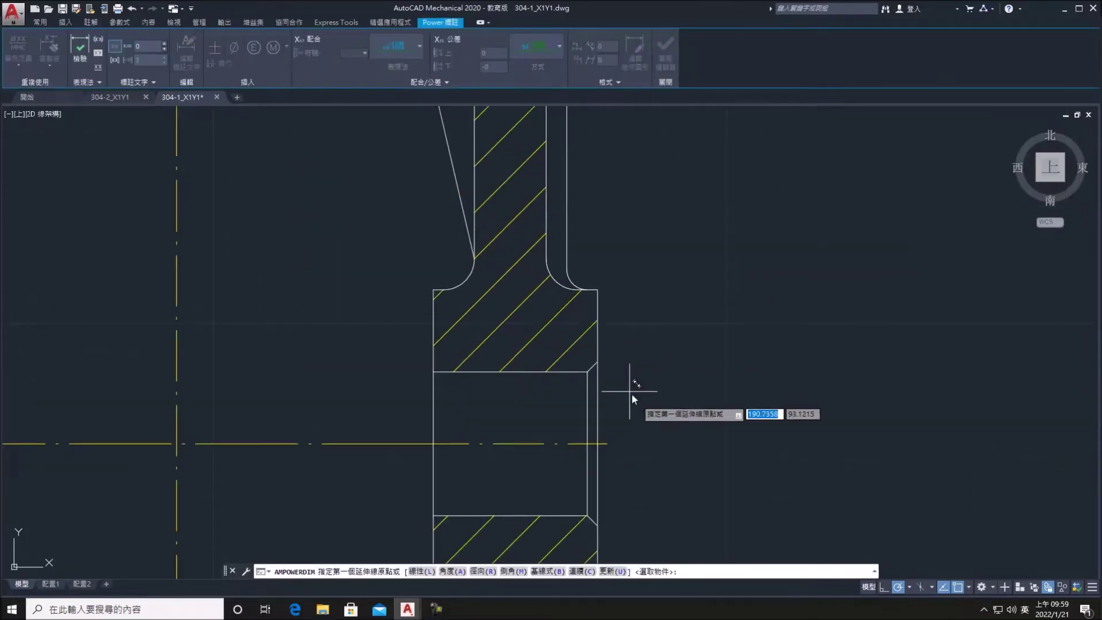
Dimension the bore vertically as %%c14 (Ø14) with a 0.07 upper tolerance
click(458, 437)
click(458, 276)
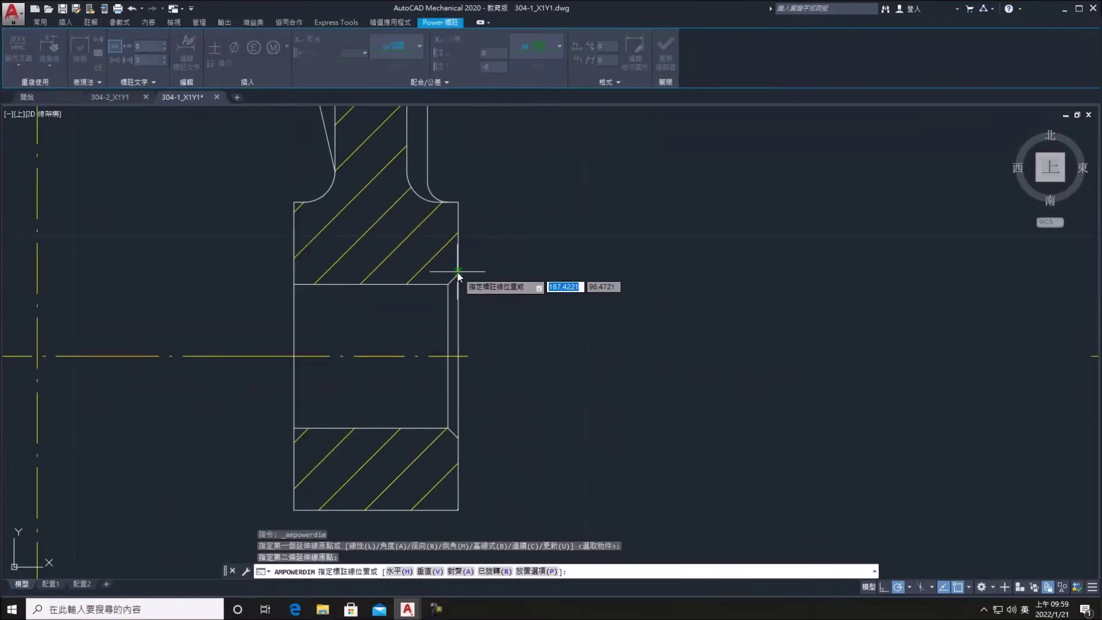
click(584, 347)
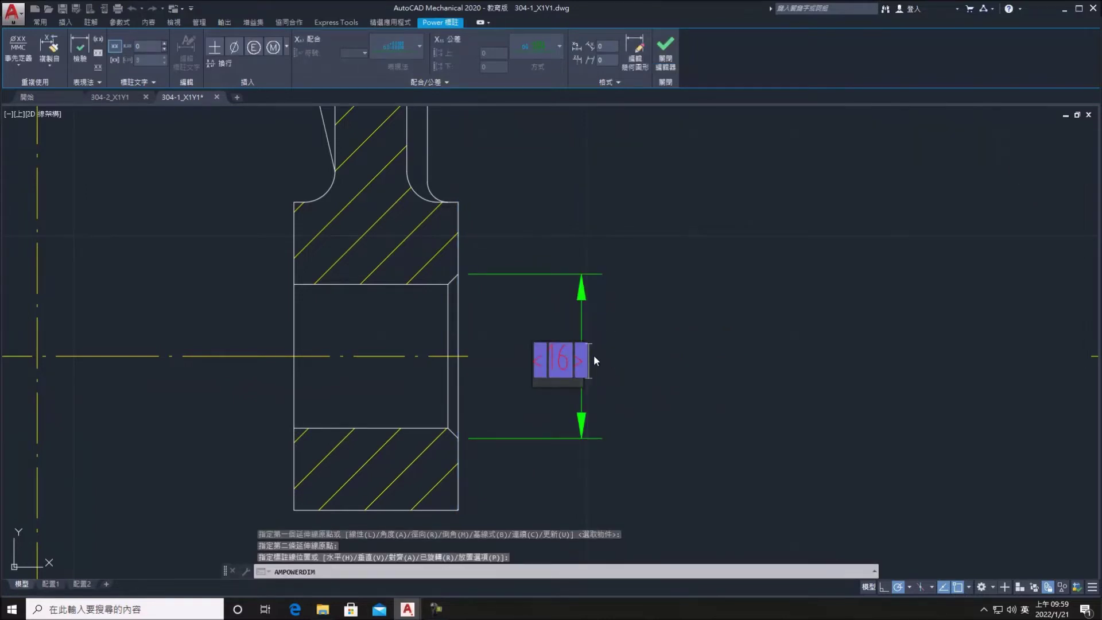
text(%%c14)
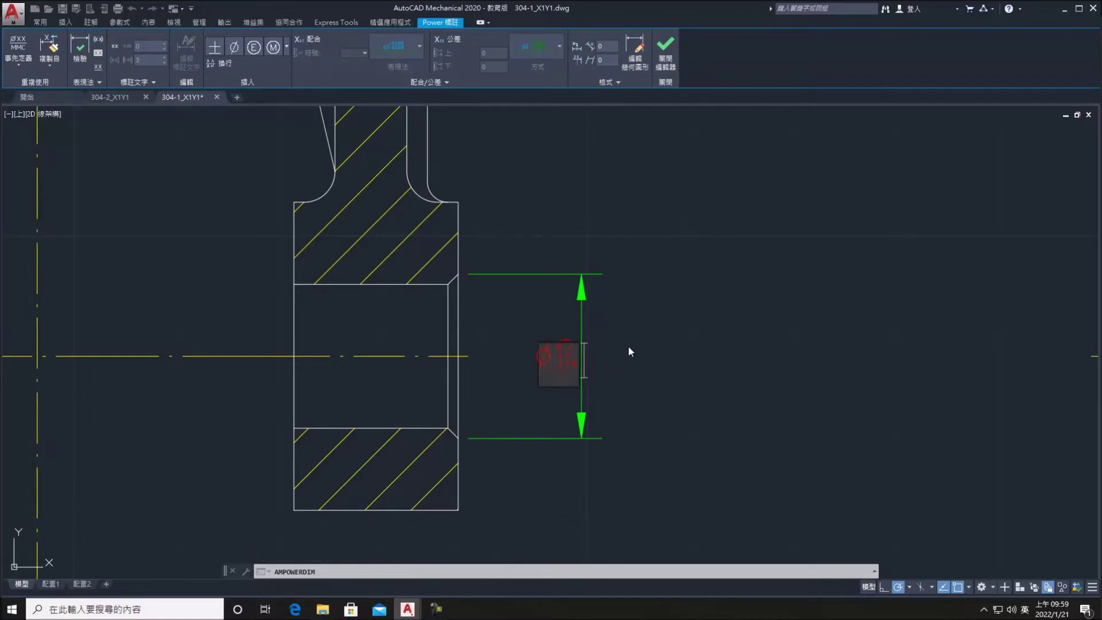
click(447, 39)
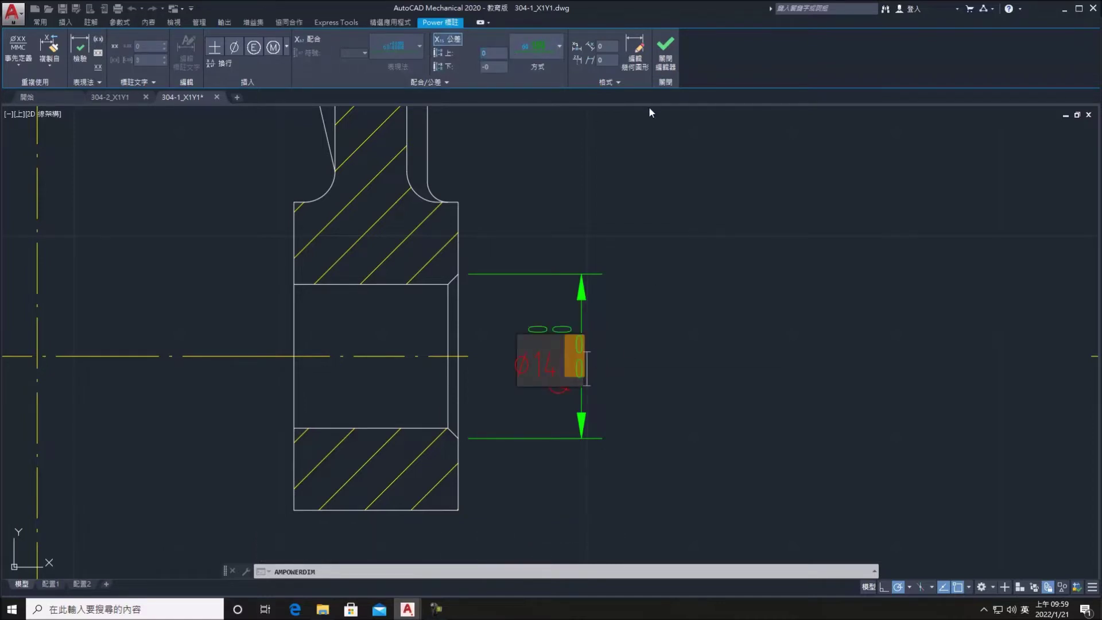
text(0.07)
click(666, 51)
key(Escape)
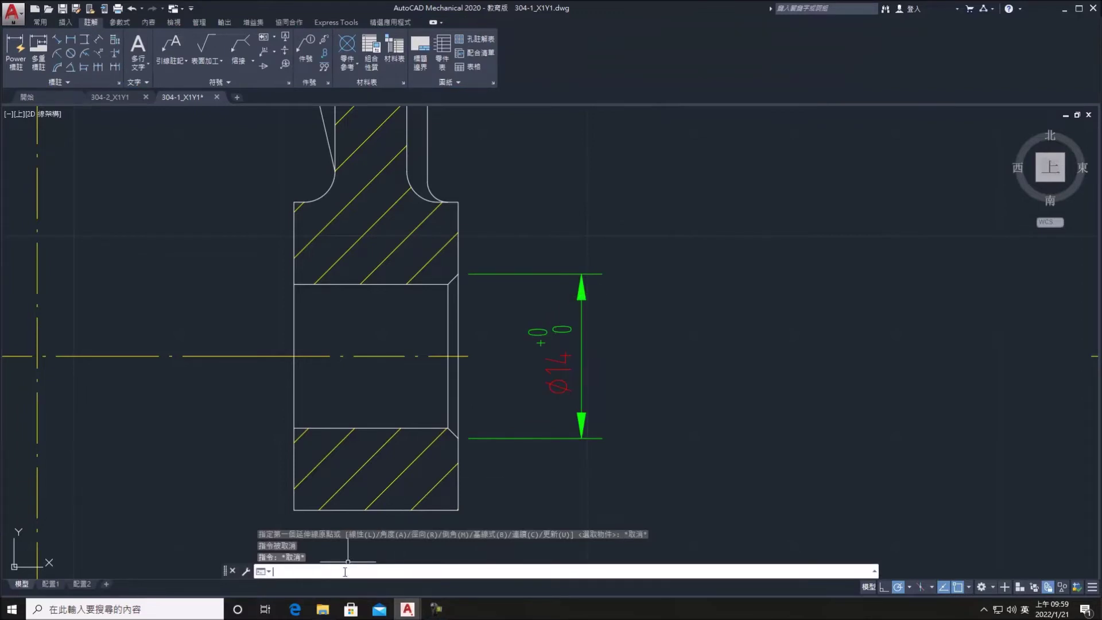
Override the CNS dimension style with alternate units display turned on
text(d)
key(Return)
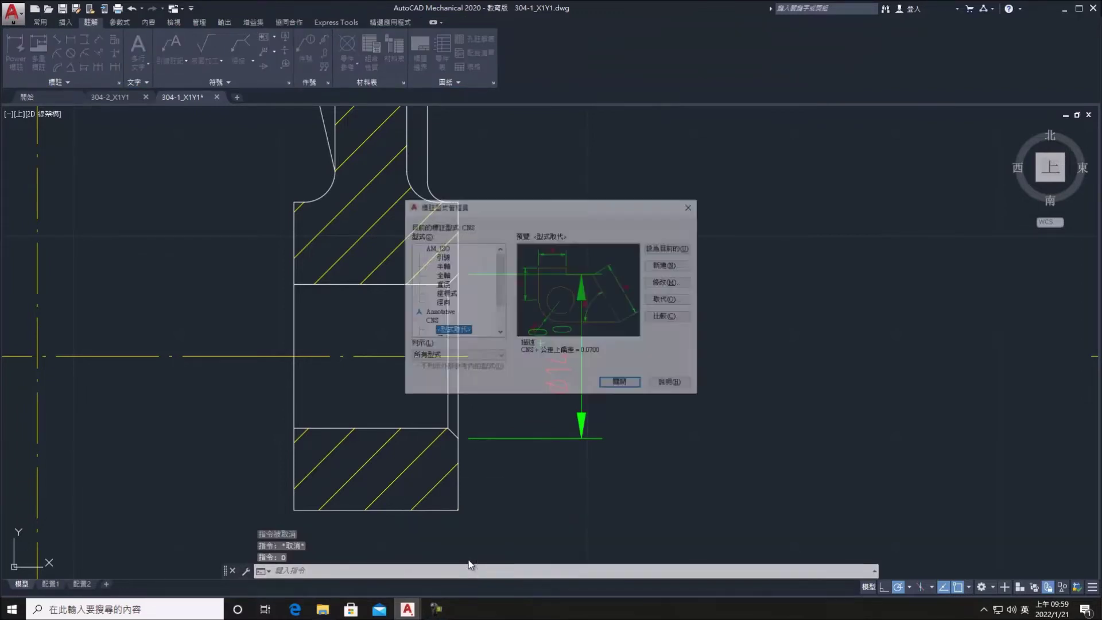
click(680, 285)
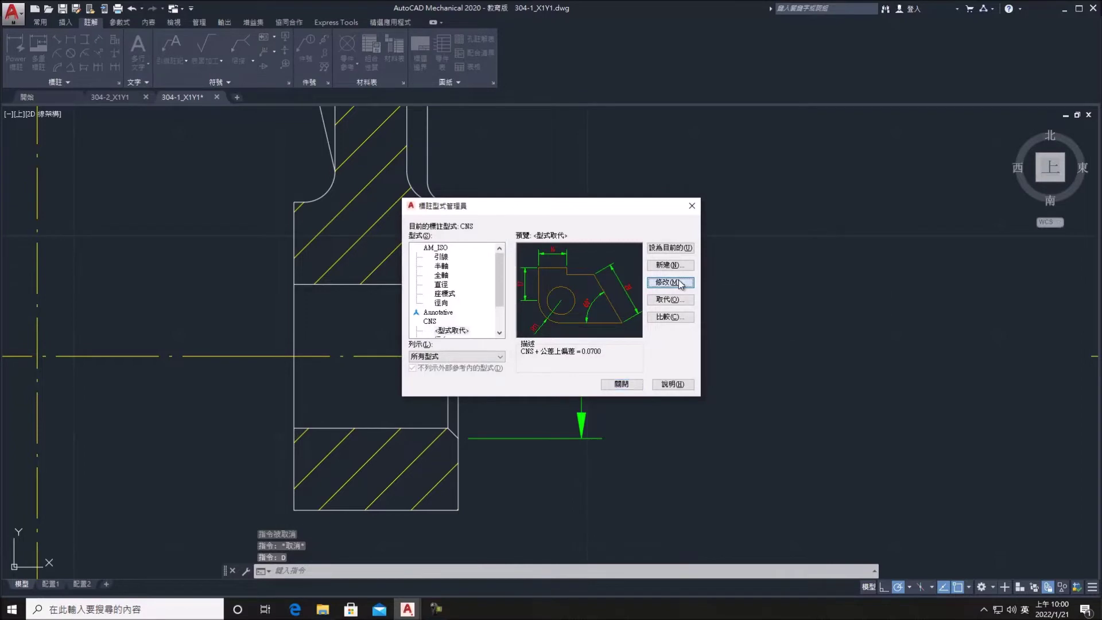
click(453, 188)
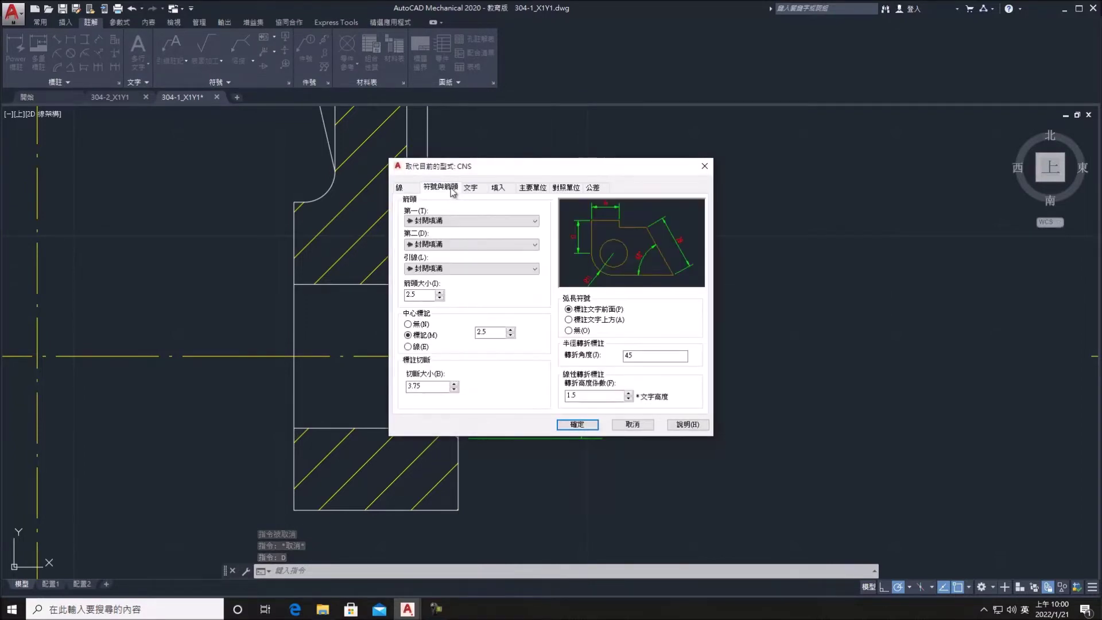
click(563, 189)
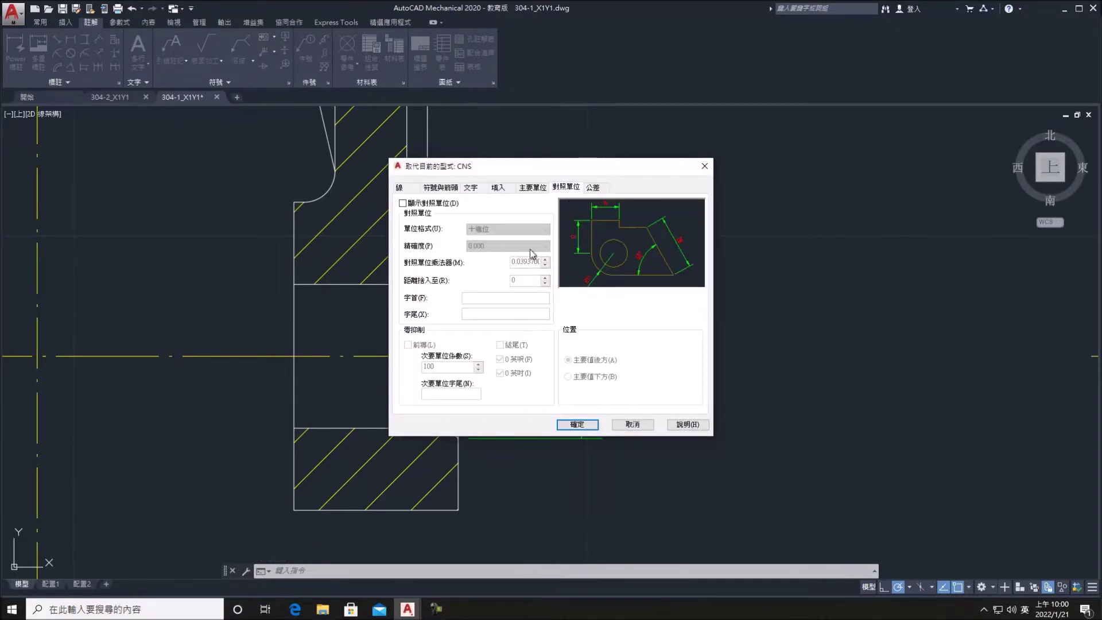
click(402, 203)
click(522, 246)
click(573, 424)
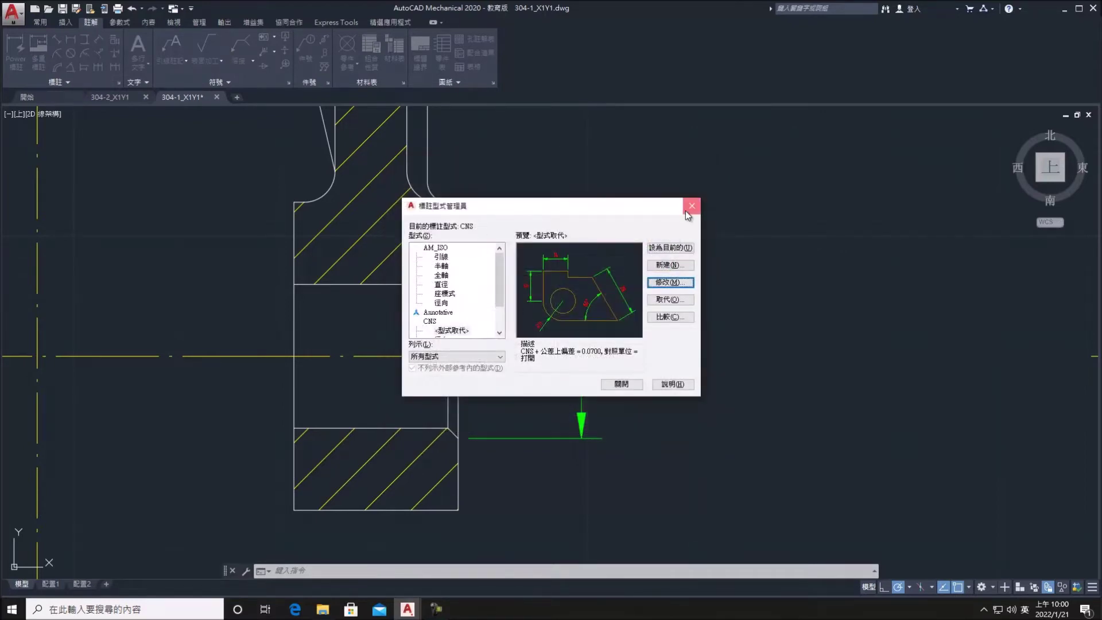
click(686, 210)
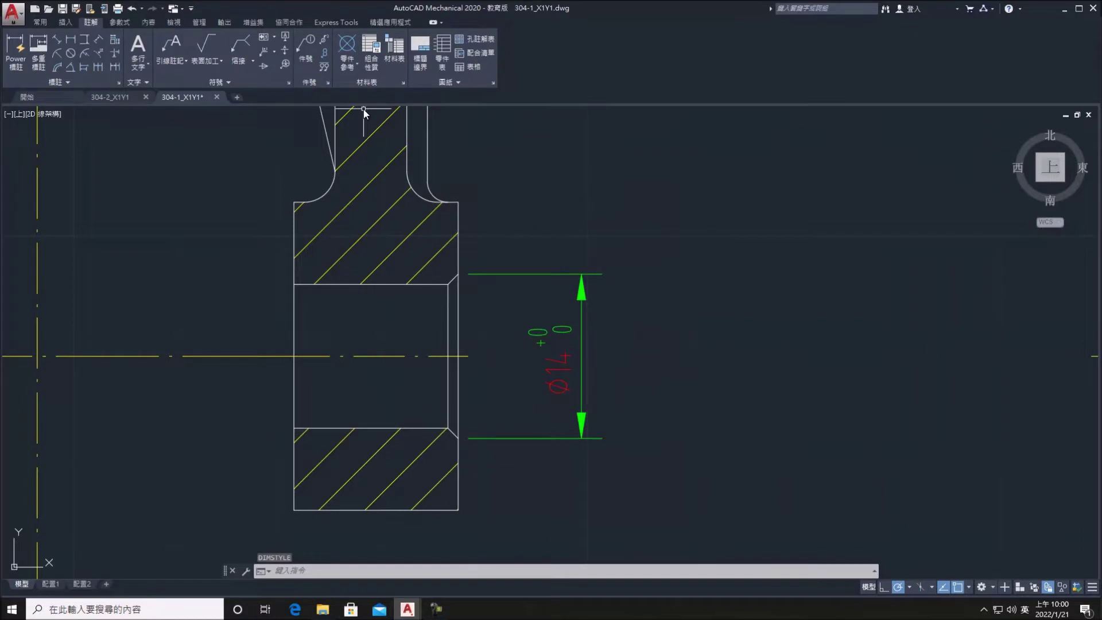
Edit the Ø14 bore dimension's text
click(16, 45)
key(Escape)
key(Escape)
double_click(553, 370)
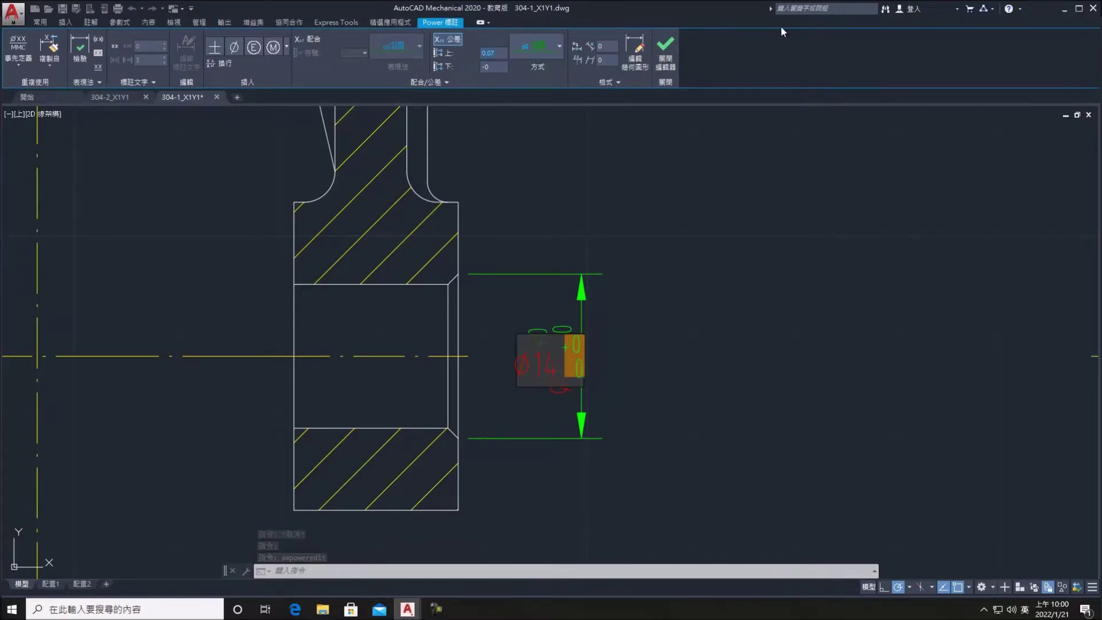
click(672, 44)
double_click(556, 330)
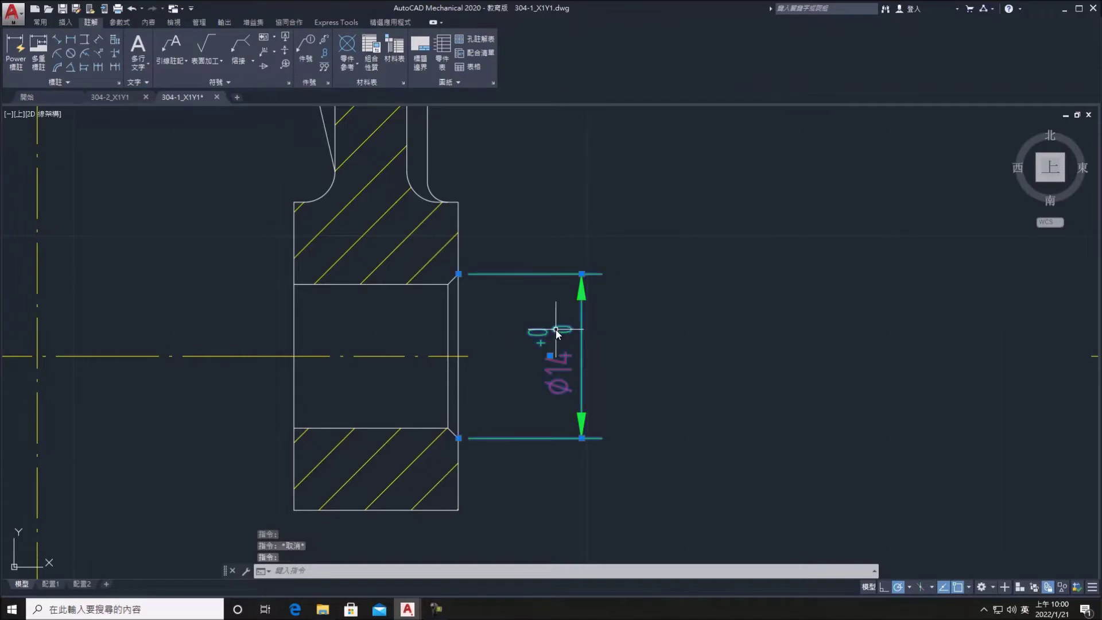
key(Return)
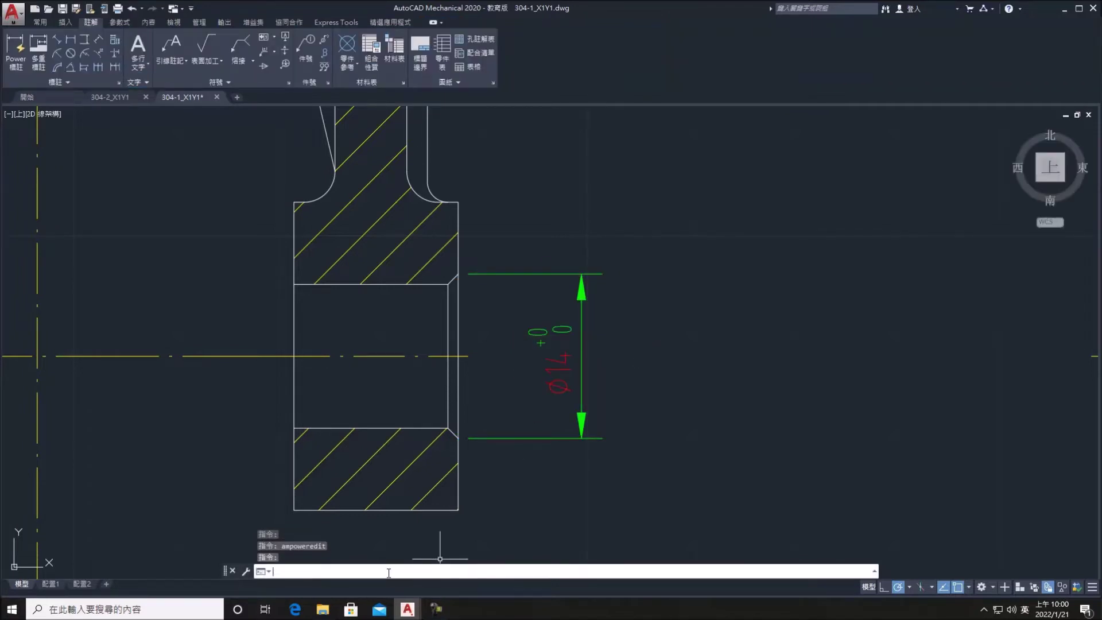
text(D)
Reconfirm the CNS style override and close the Dimension Style Manager
key(Return)
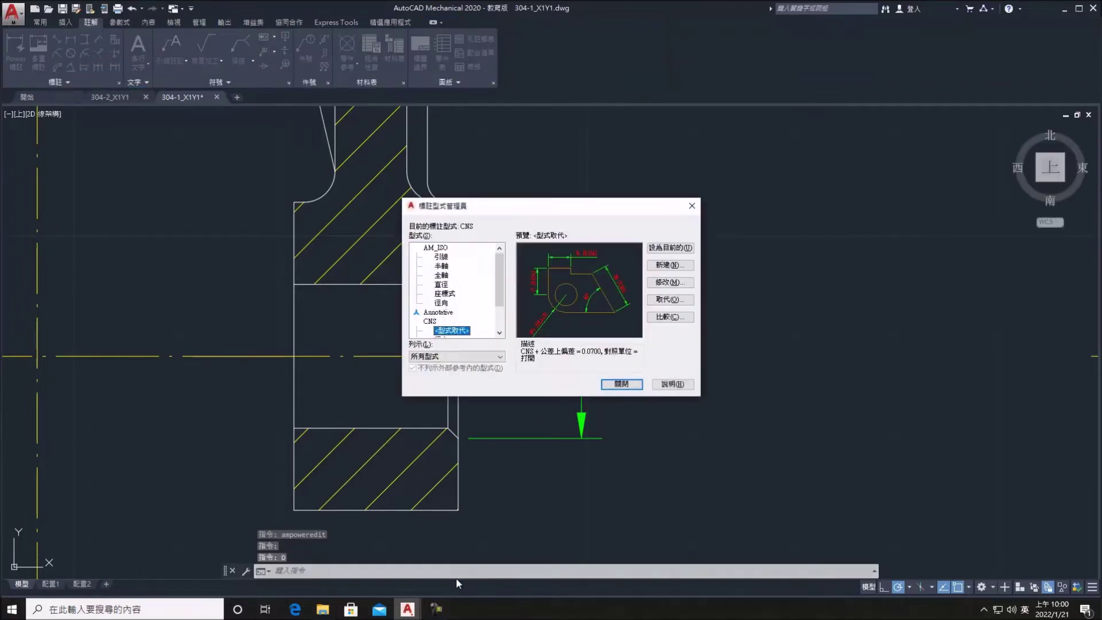
click(679, 284)
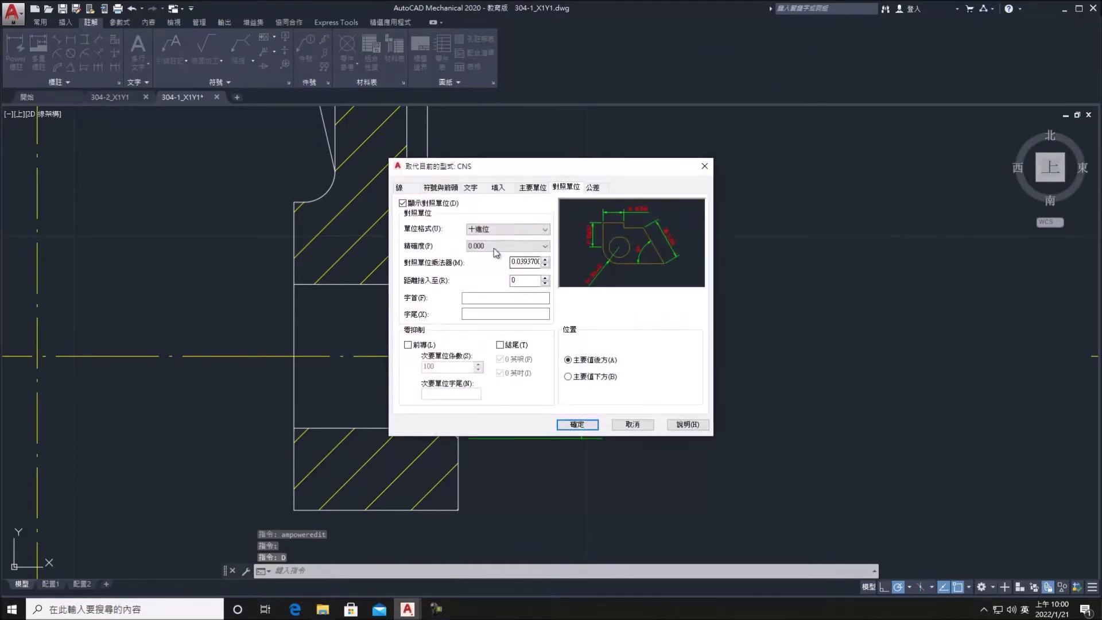
click(571, 425)
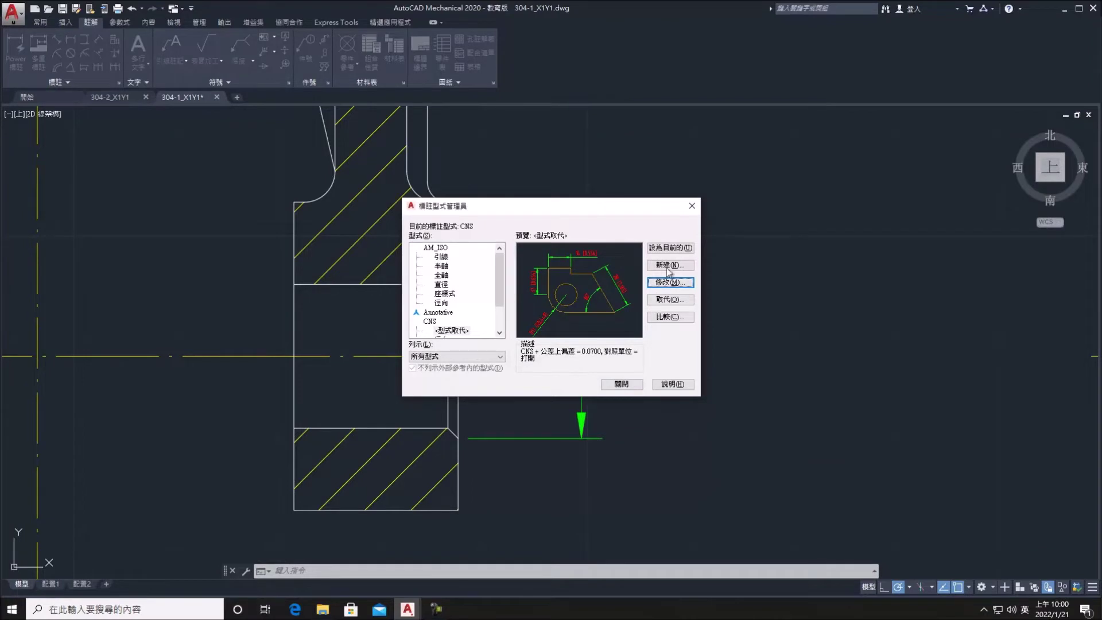
click(692, 205)
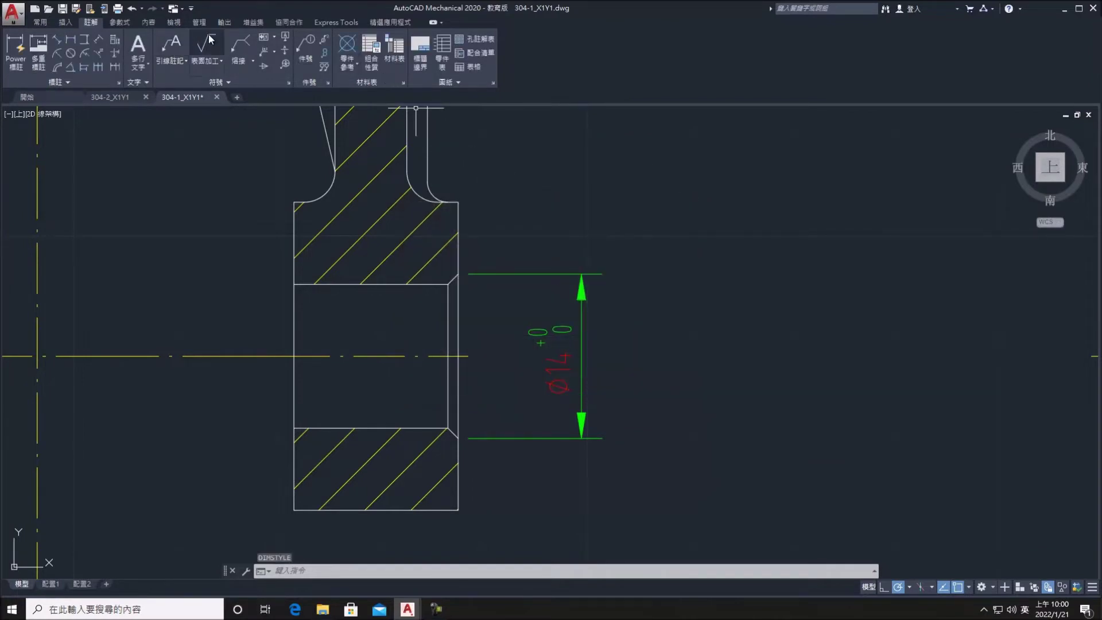
double_click(559, 372)
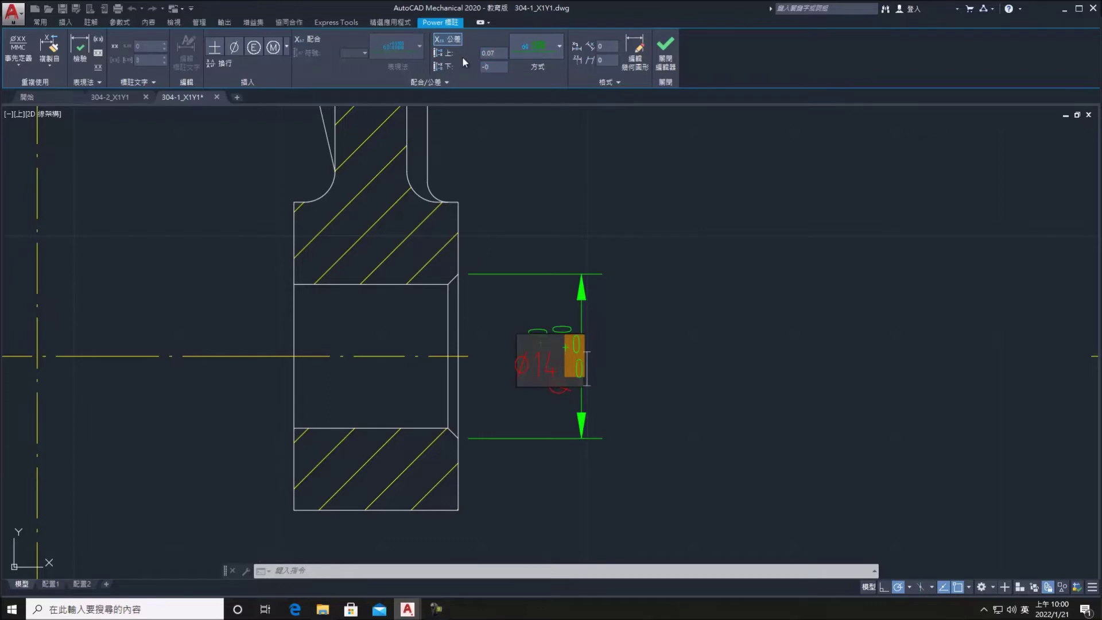
key(Escape)
drag(597, 367, 539, 337)
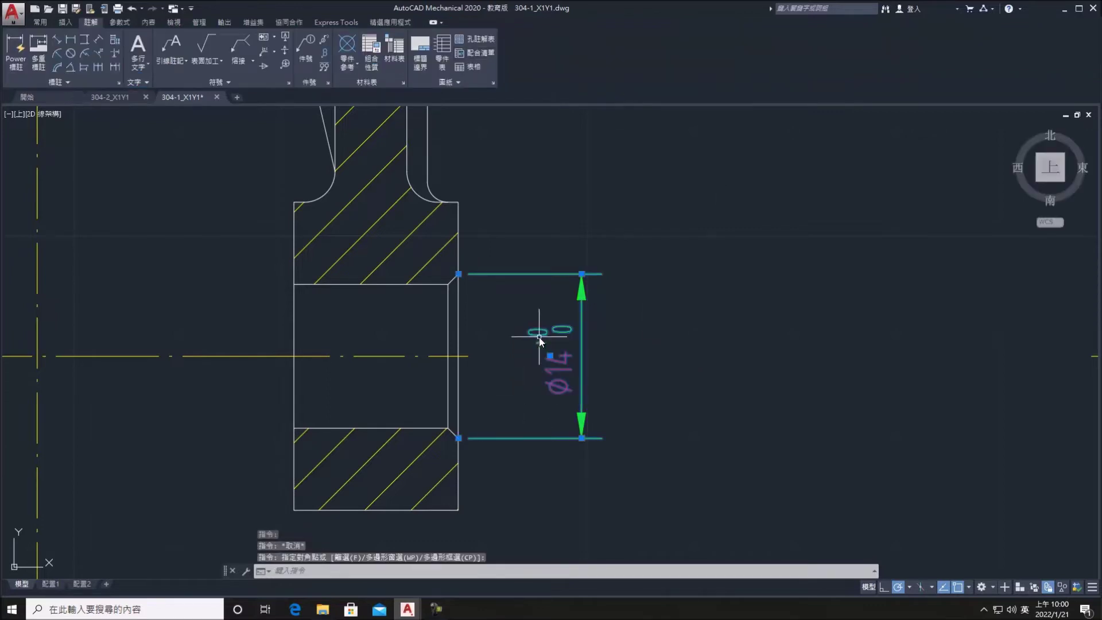
double_click(567, 366)
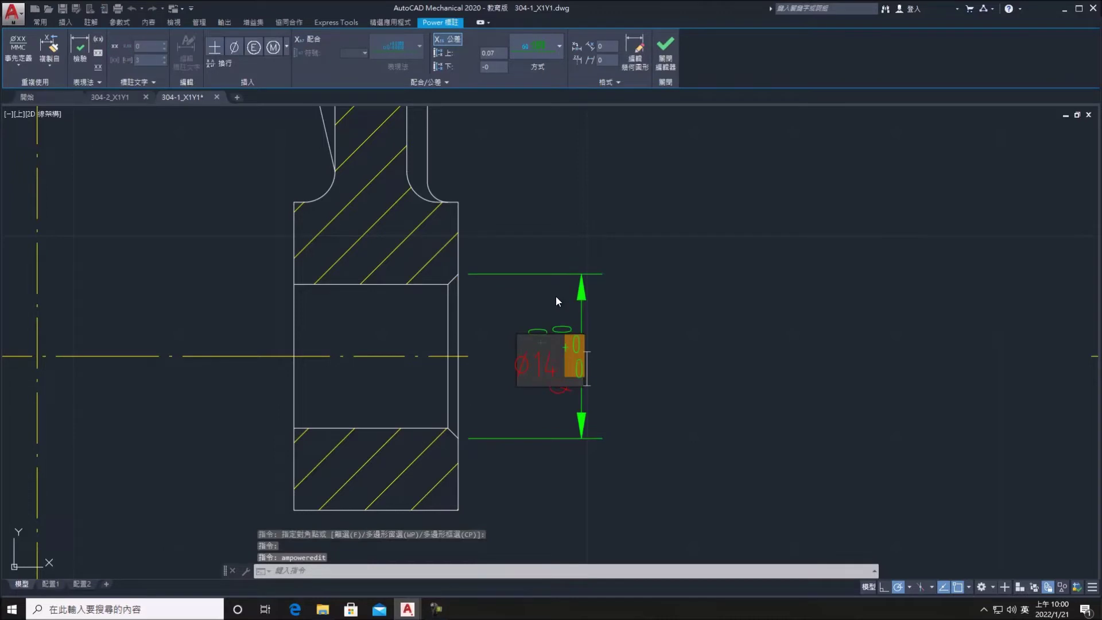
click(494, 455)
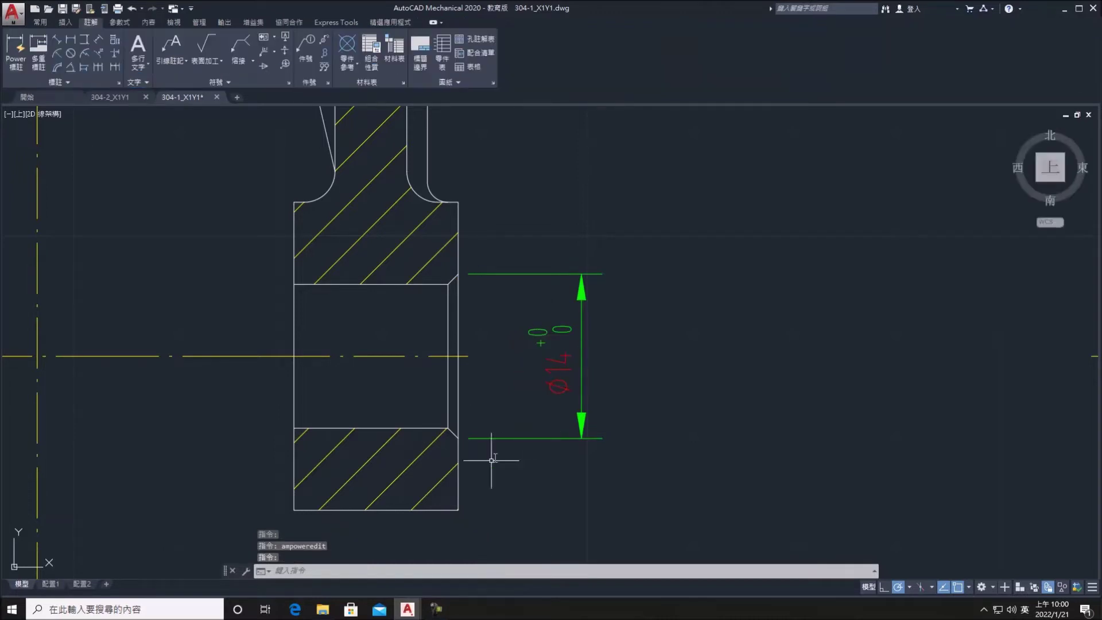
scroll(708, 308, down, 5)
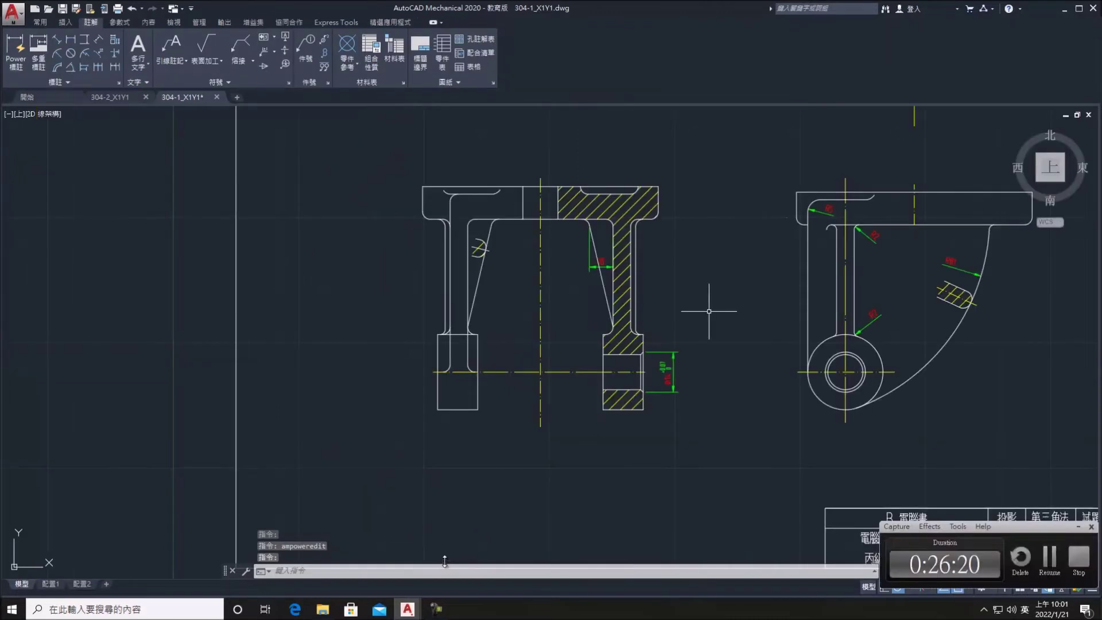
Dimension the outer boss edges as Ø30 beside the Ø14 dimension
middle_drag(455, 504, 409, 527)
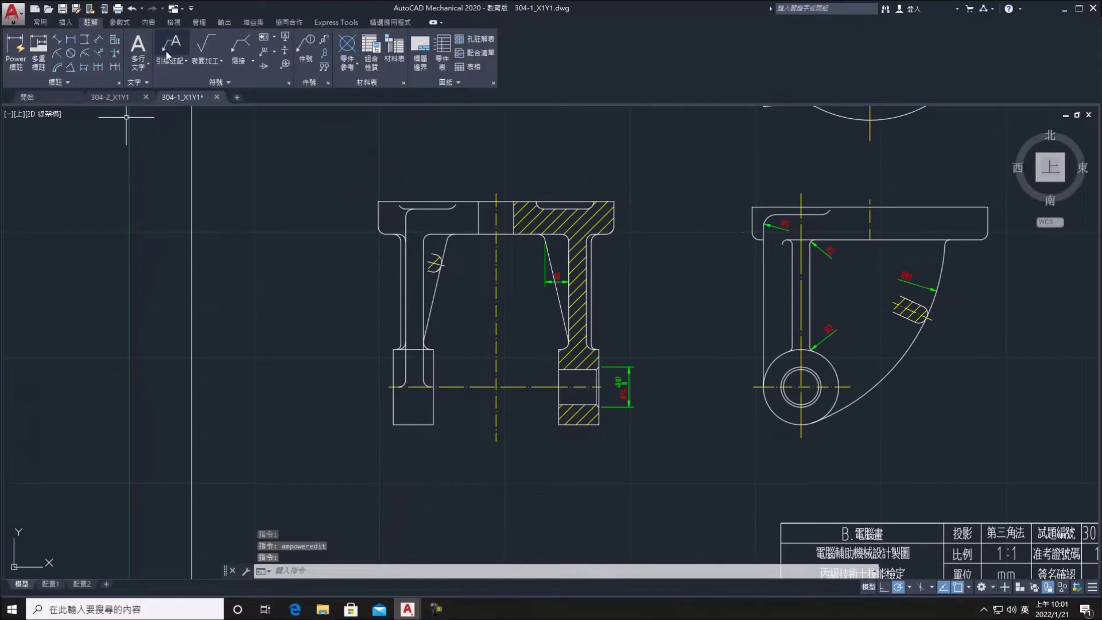
click(12, 48)
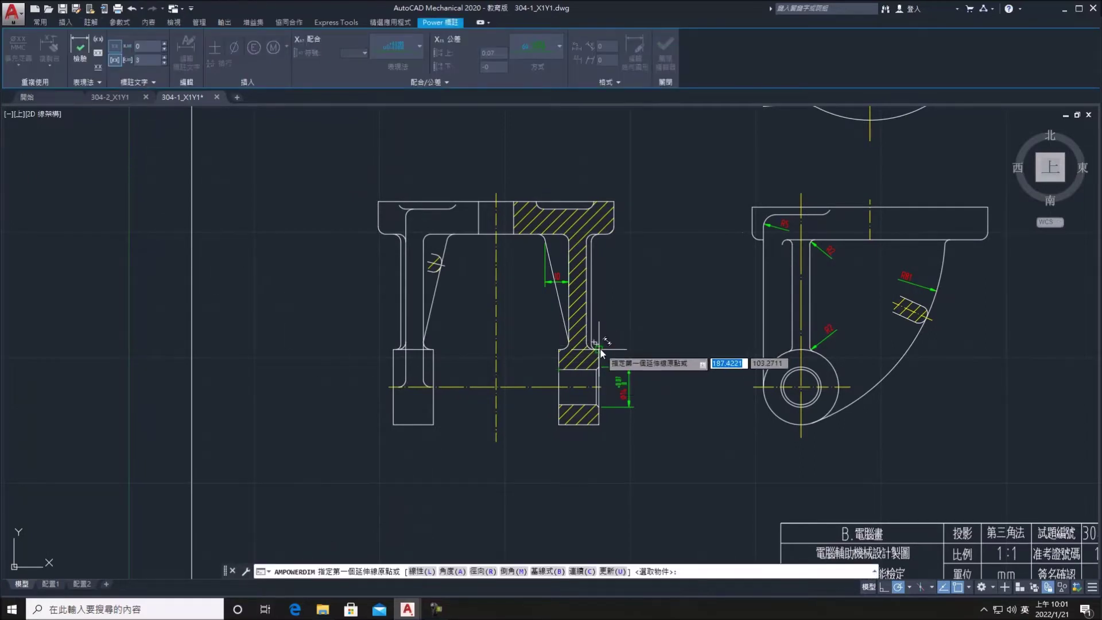
click(595, 344)
click(597, 432)
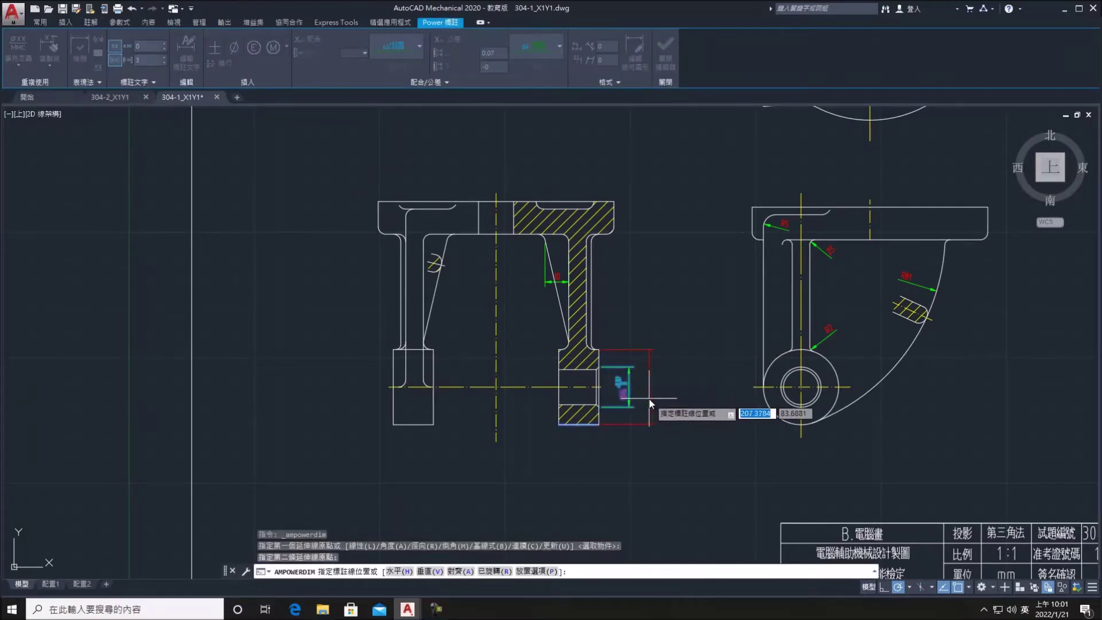
click(654, 397)
middle_drag(656, 396, 589, 381)
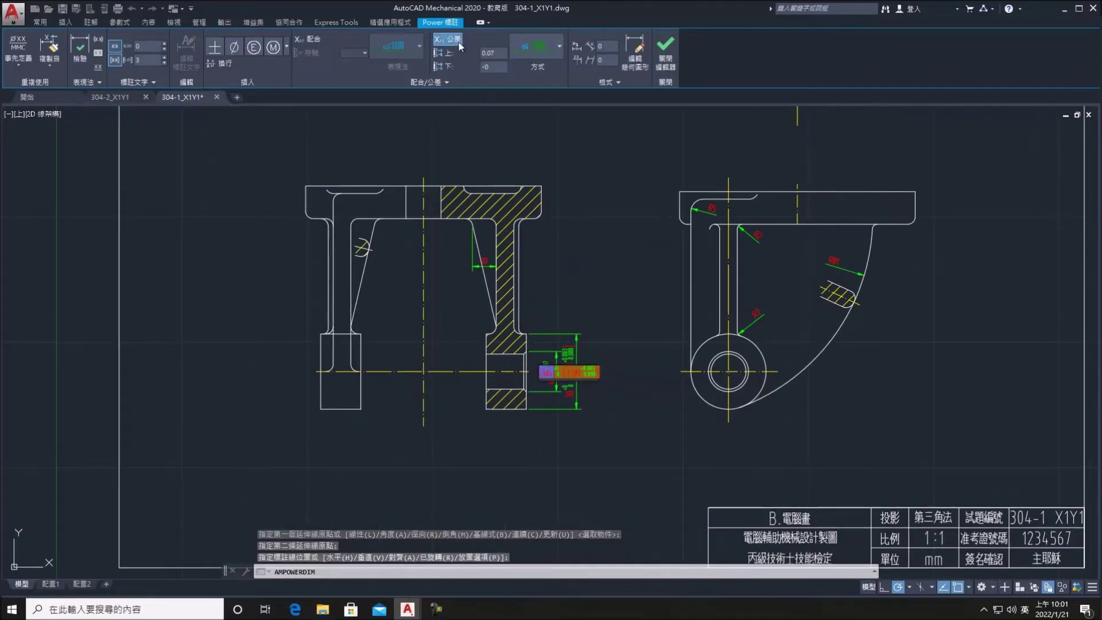
scroll(608, 367, up, 5)
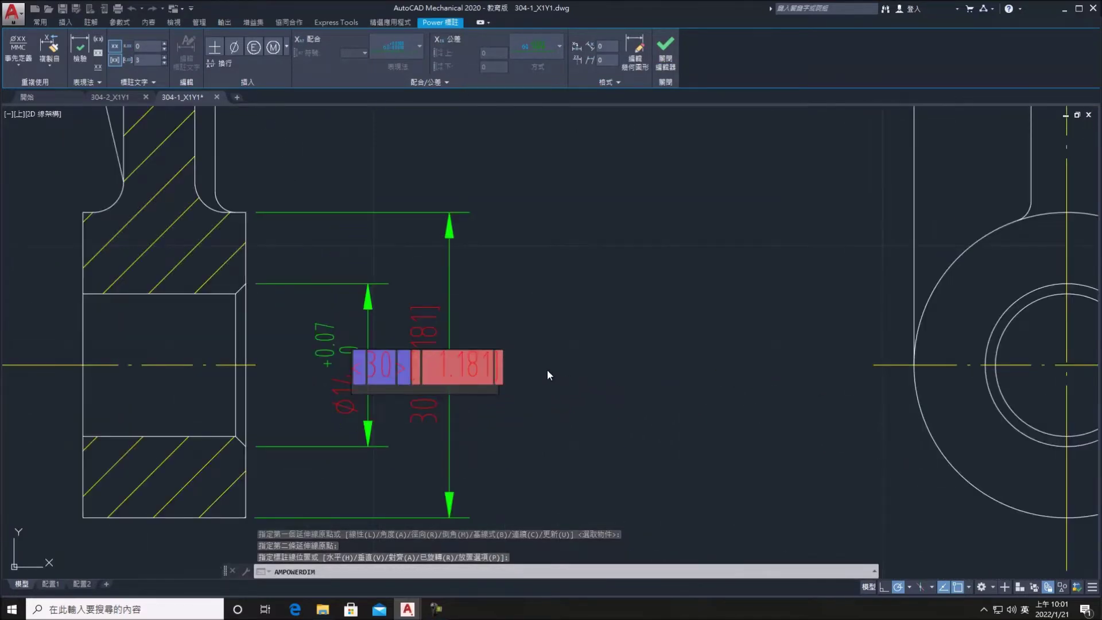
key(Return)
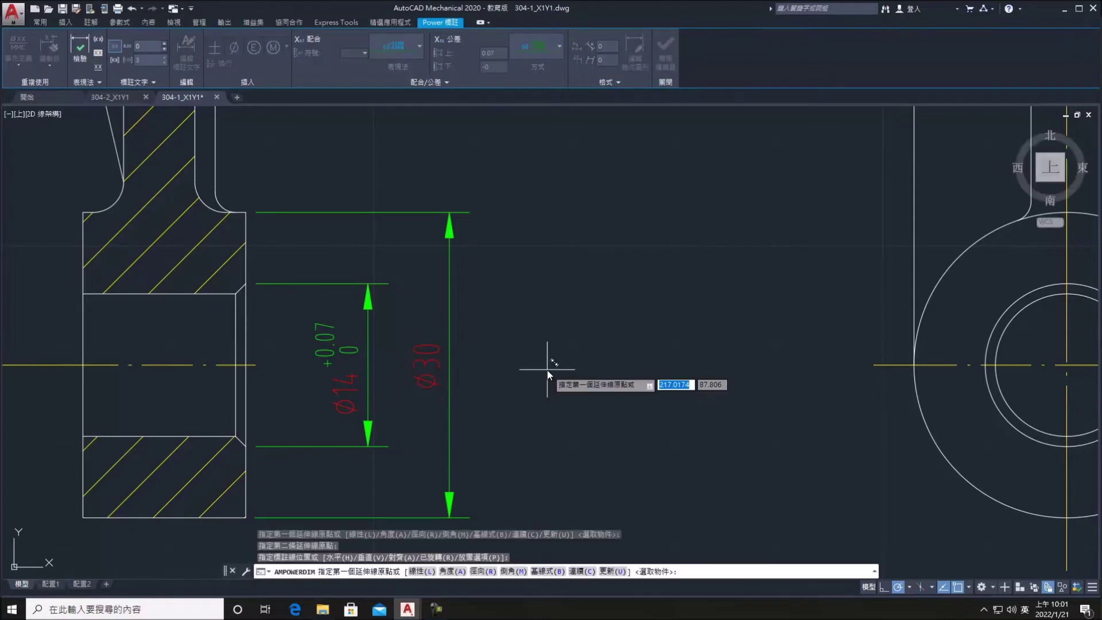
scroll(547, 369, down, 2)
middle_drag(511, 363, 677, 367)
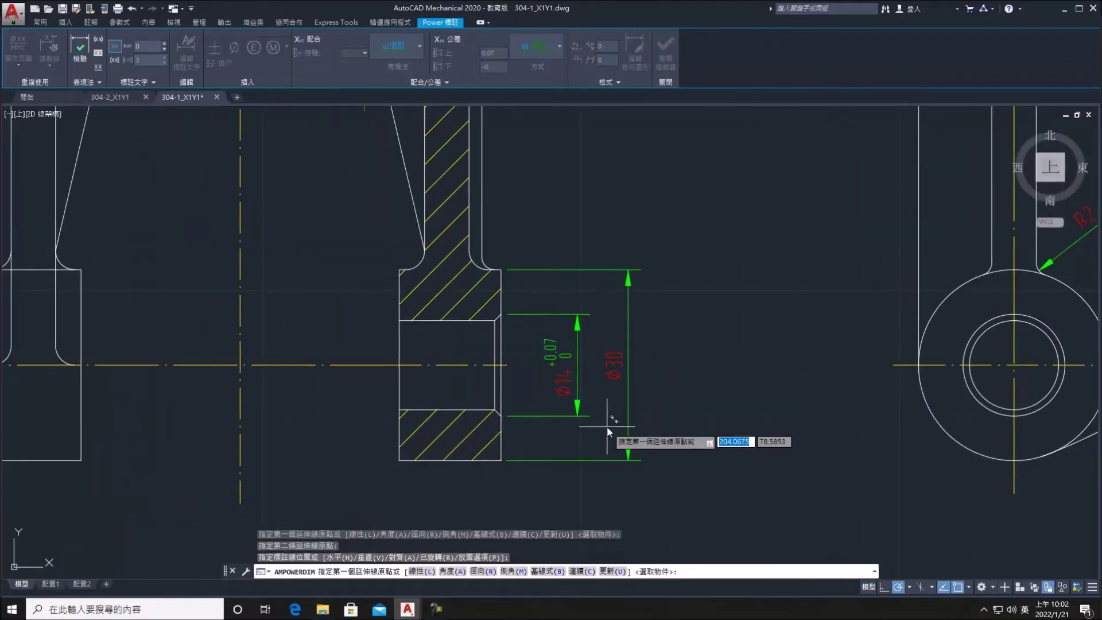
scroll(609, 432, up, 5)
scroll(354, 261, down, 2)
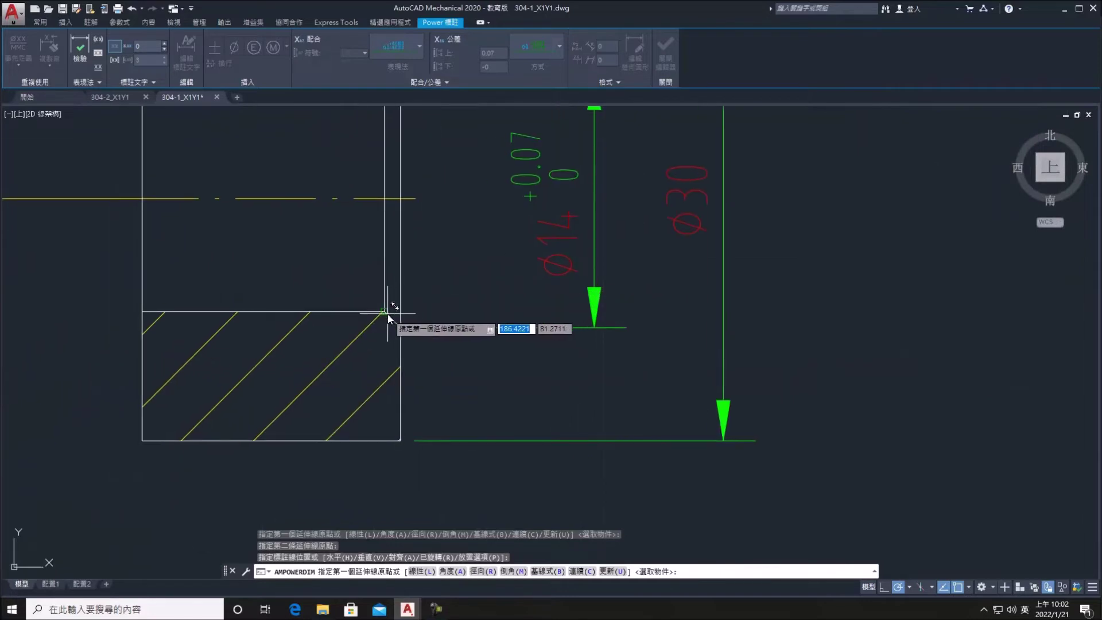
Dimension the bore chamfer and append X45%%d so it reads 1X45°
click(383, 312)
click(400, 345)
middle_drag(373, 474, 453, 335)
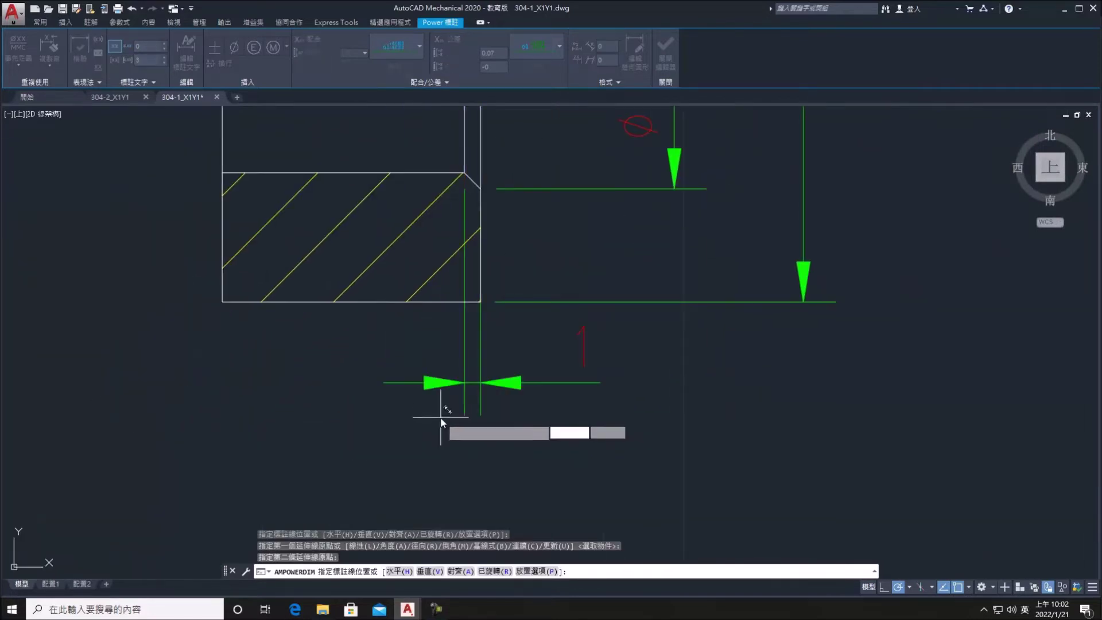
click(545, 390)
double_click(591, 351)
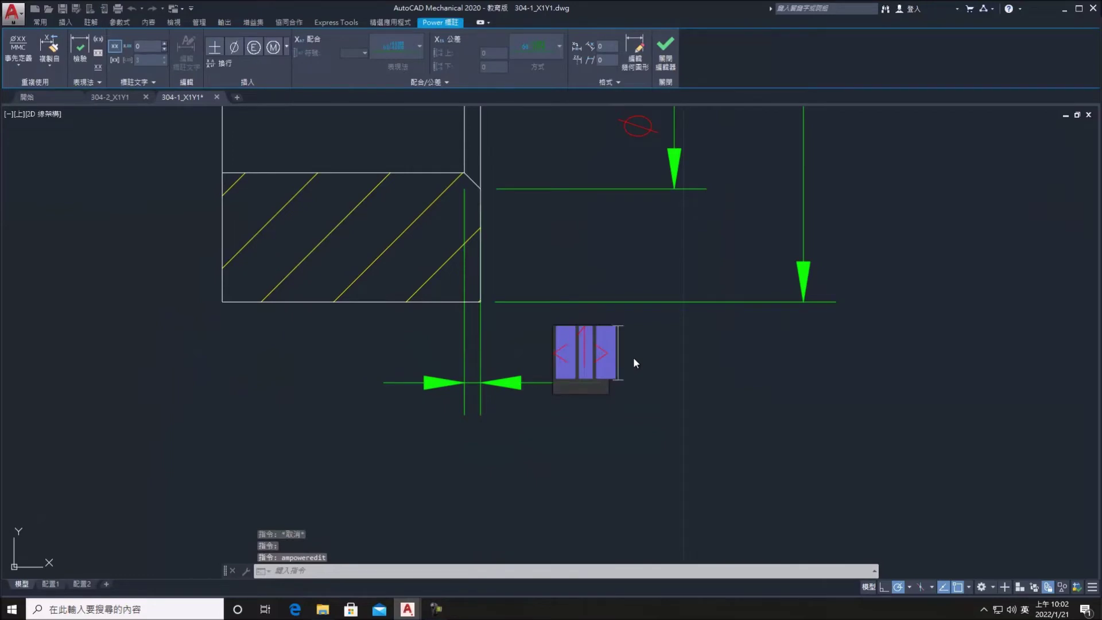
text(X45)
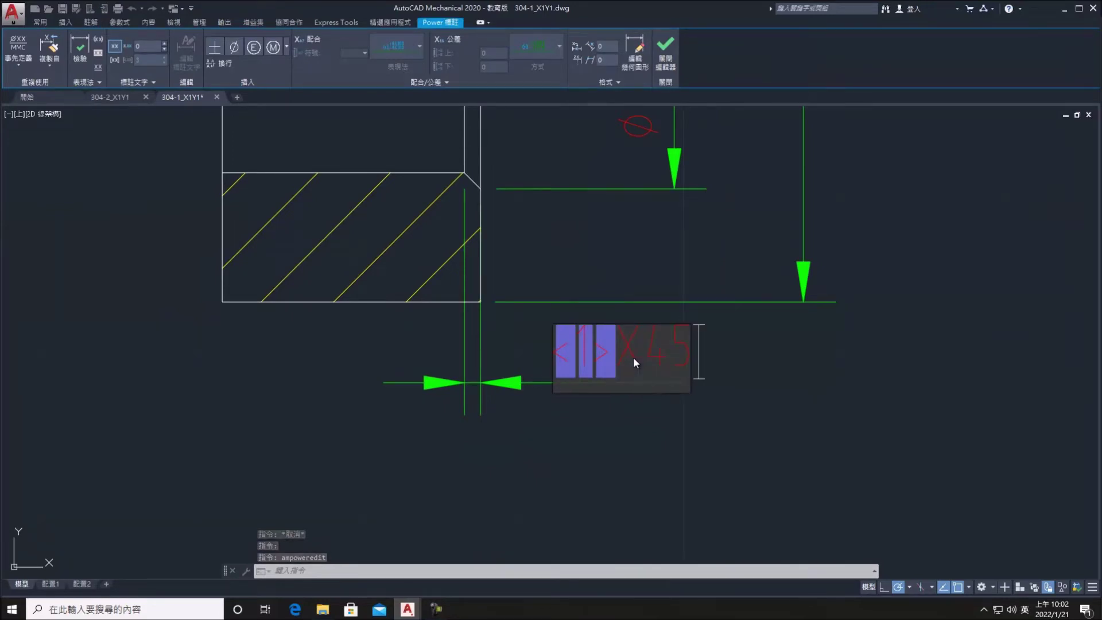
text(%%d)
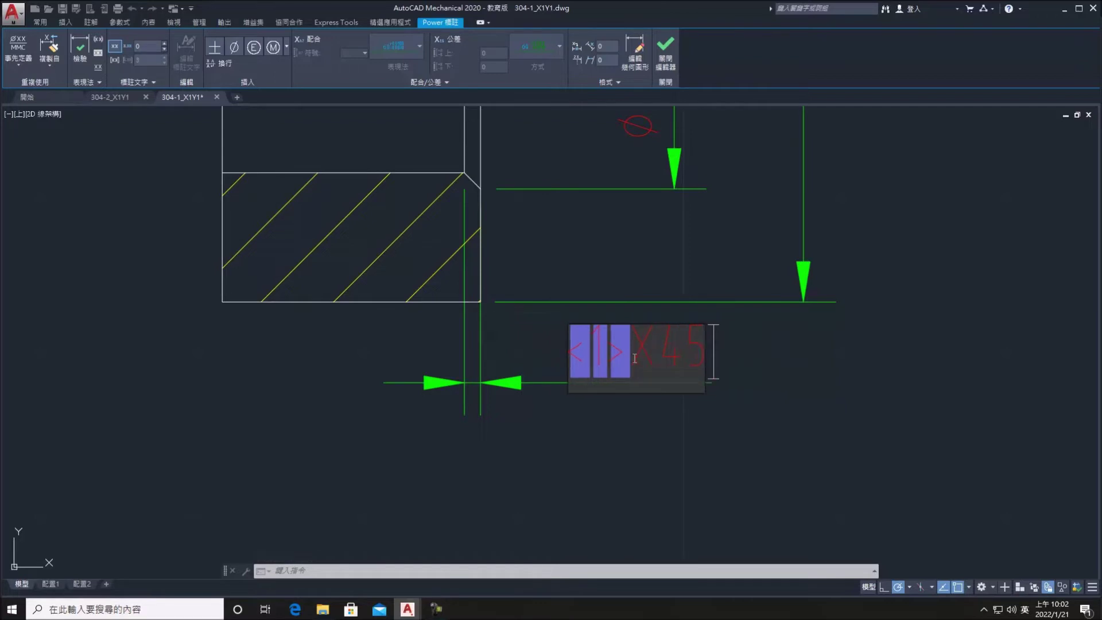
key(Escape)
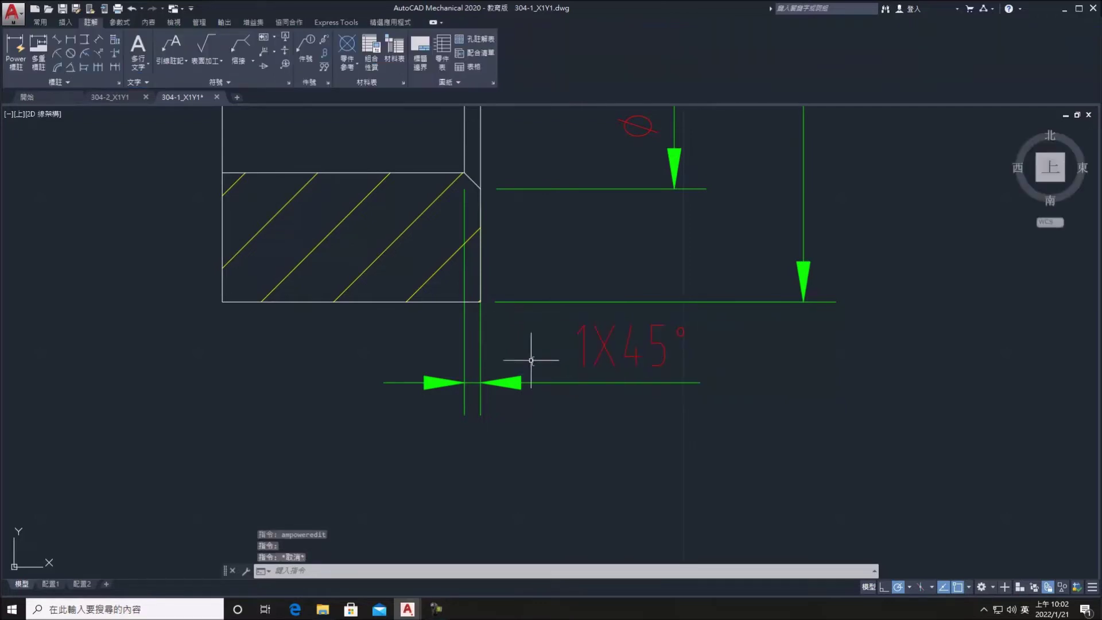
Select the chamfer dimension and grab its grip, then cancel the adjustment
click(521, 397)
click(393, 308)
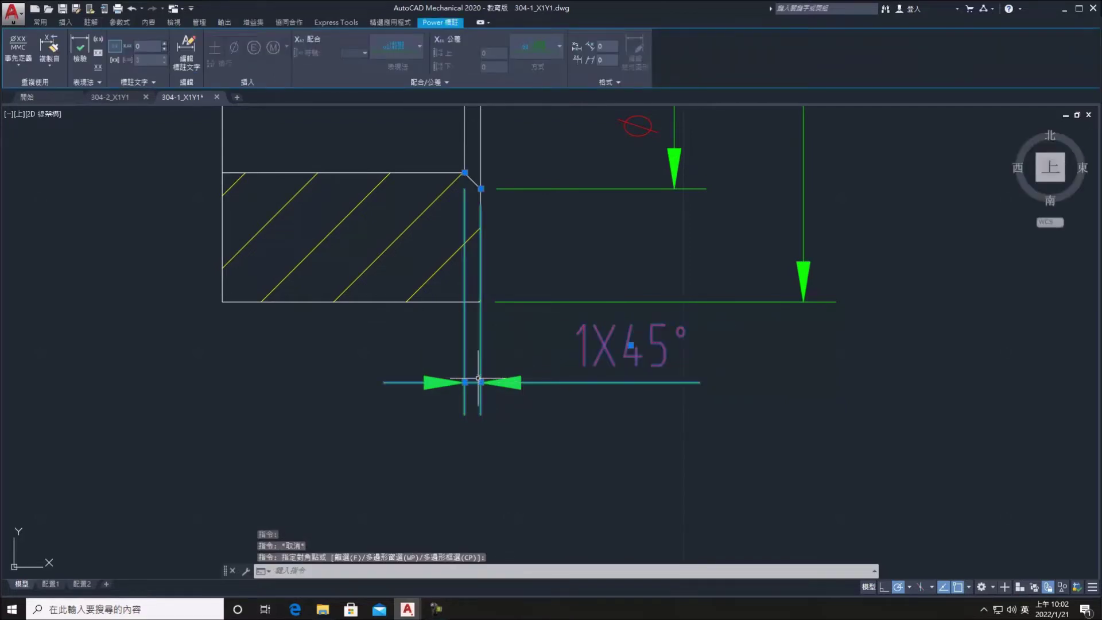
click(478, 379)
key(Escape)
scroll(492, 373, down, 4)
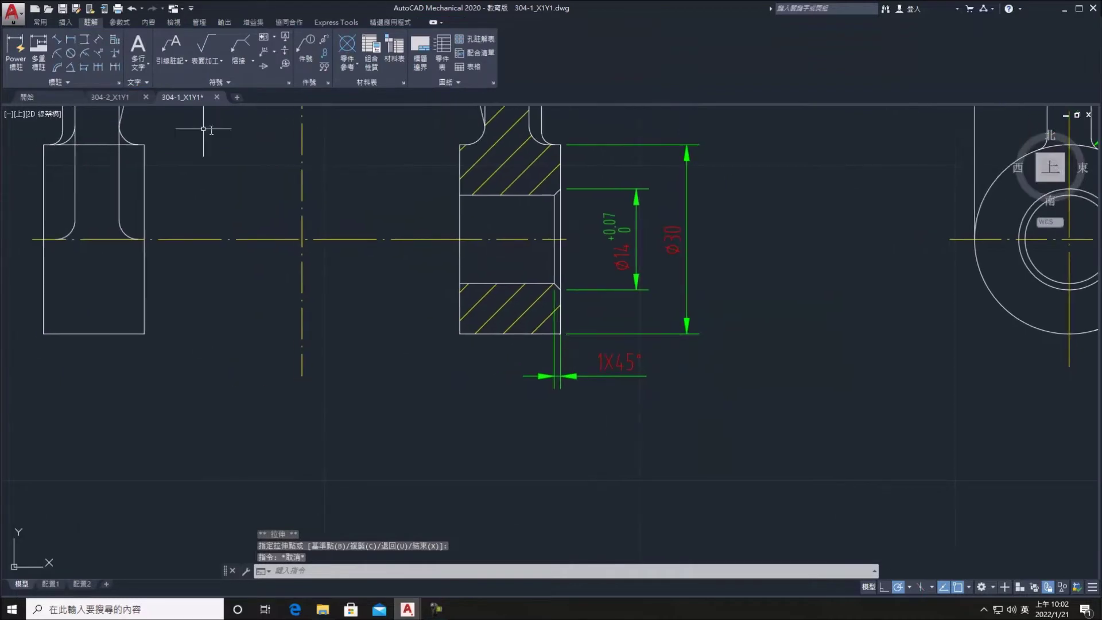
click(16, 51)
middle_drag(454, 273, 472, 229)
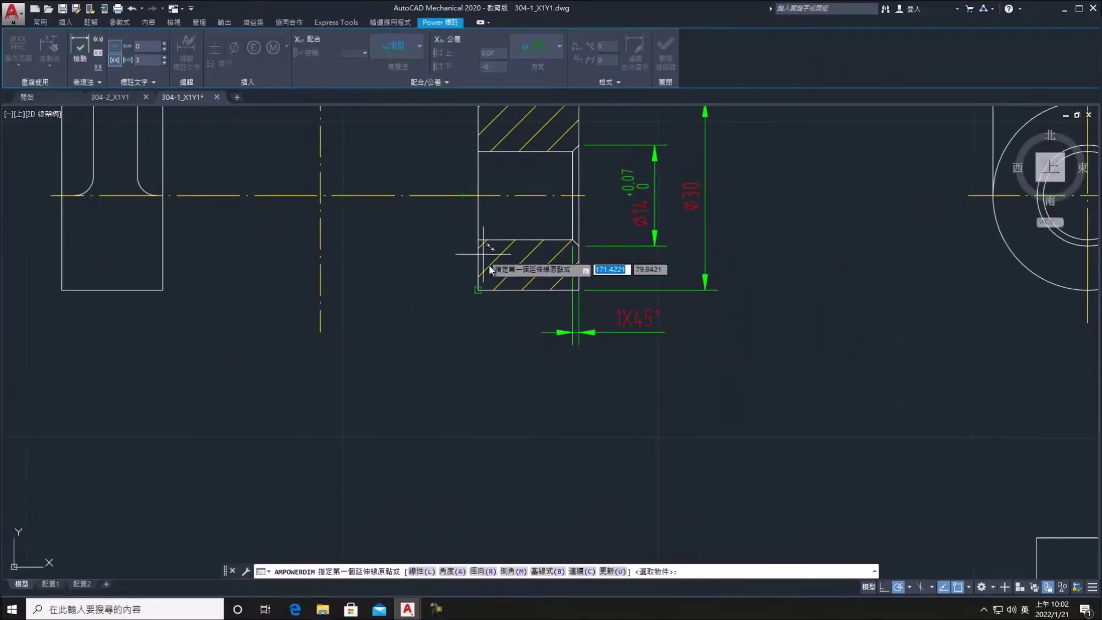
middle_drag(520, 315, 563, 301)
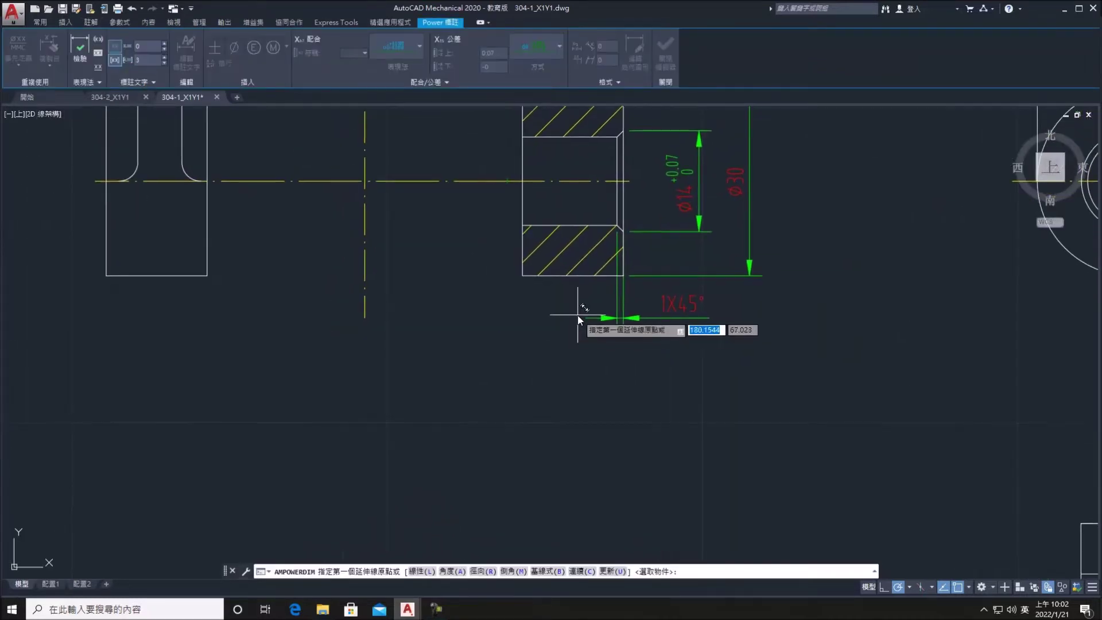
click(513, 276)
click(209, 274)
click(281, 394)
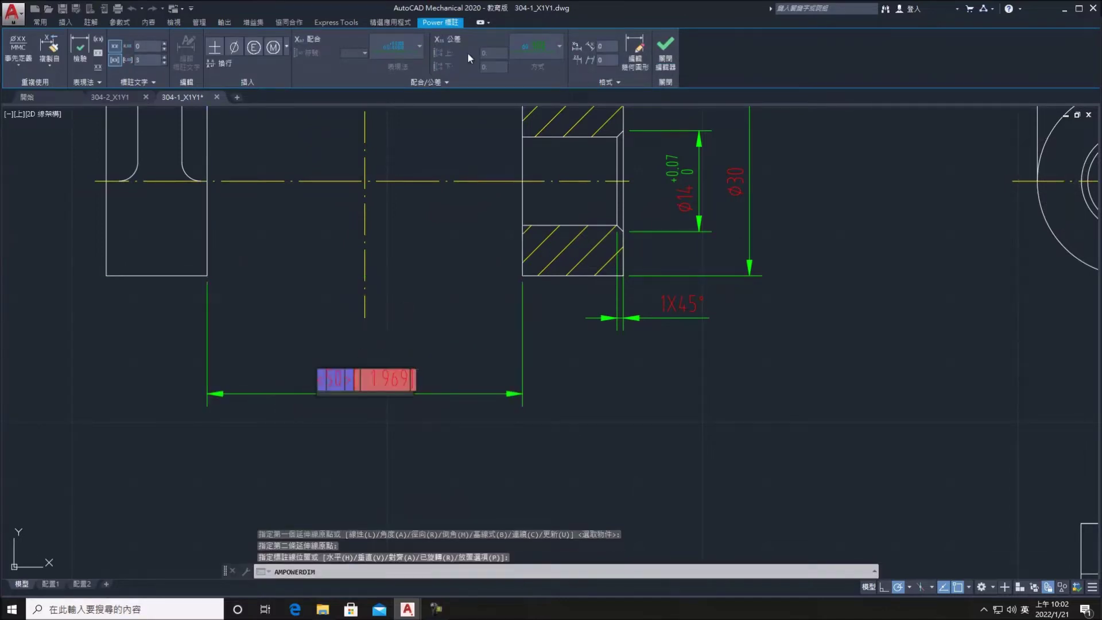
click(452, 39)
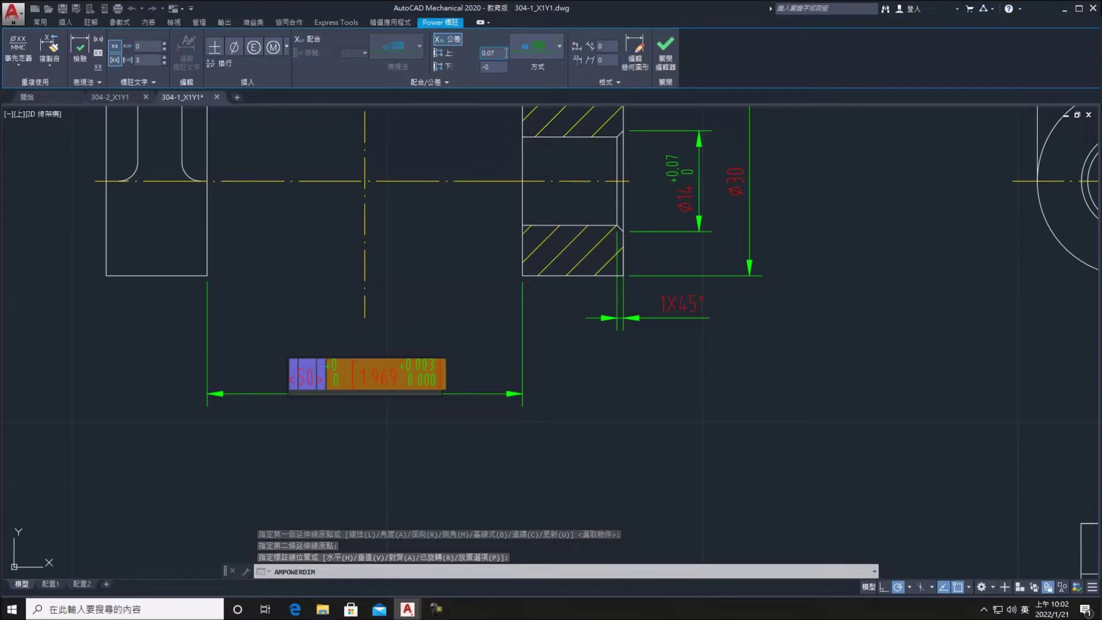
click(392, 82)
click(375, 106)
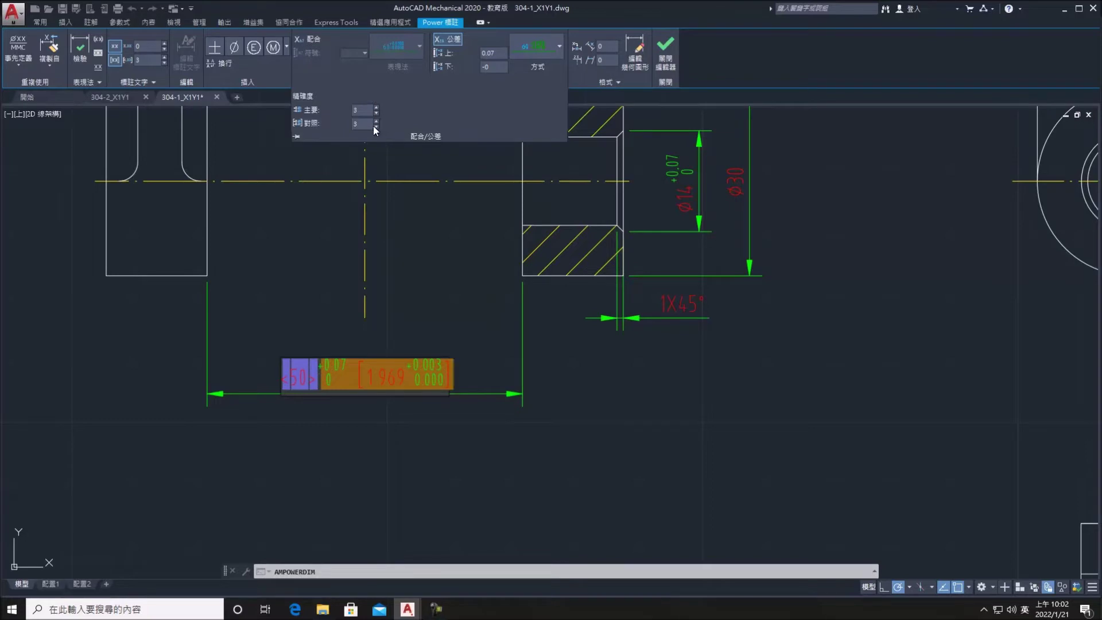
click(376, 126)
click(376, 126)
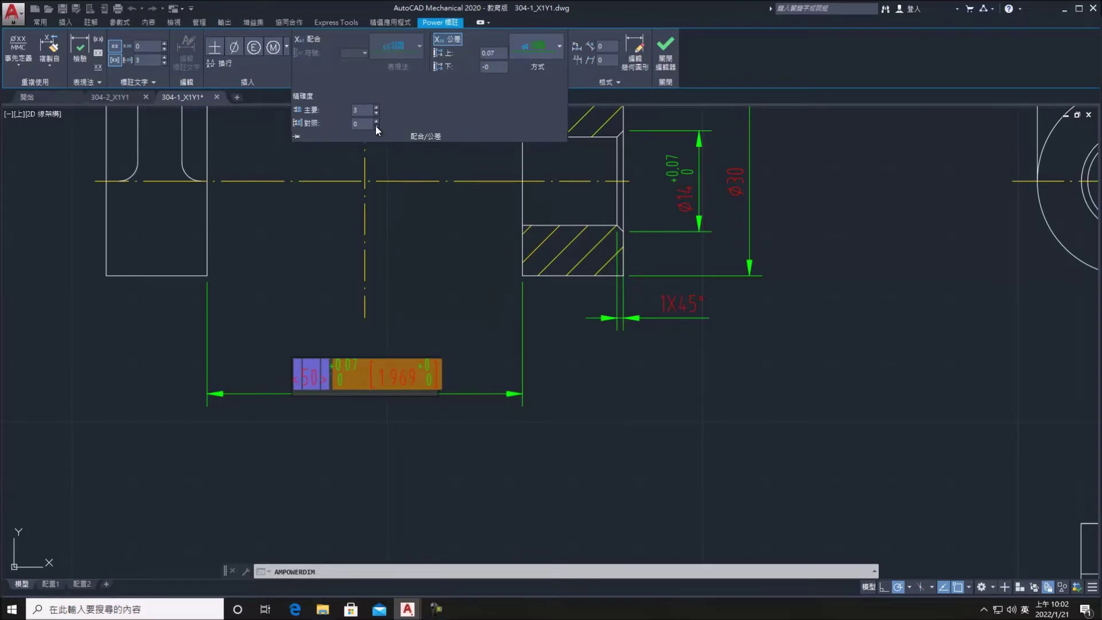
click(400, 145)
key(Escape)
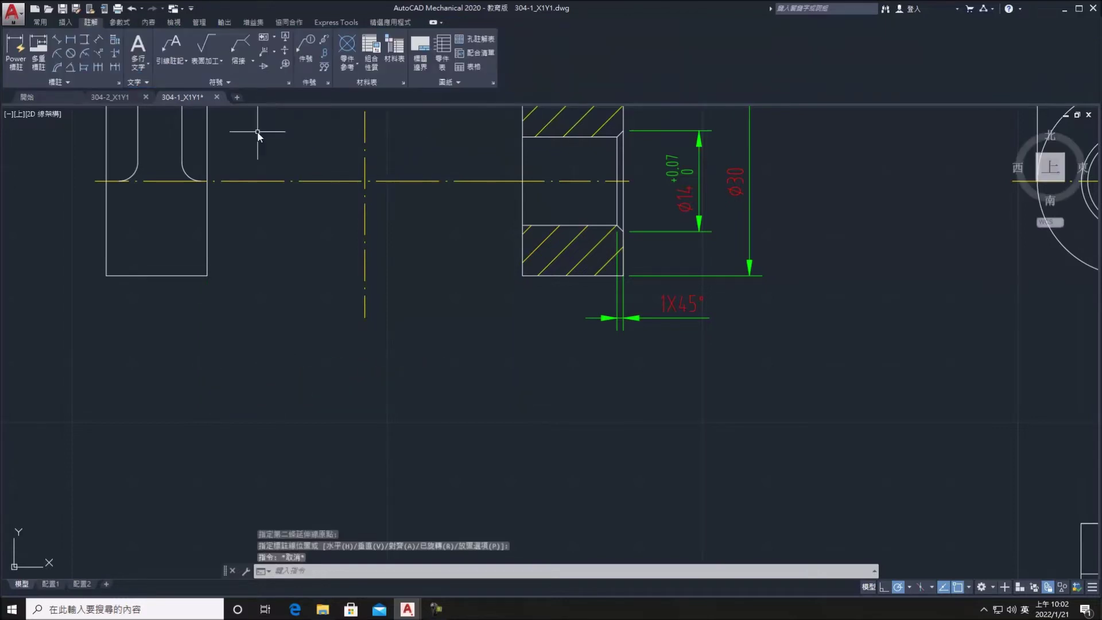
key(Return)
click(207, 276)
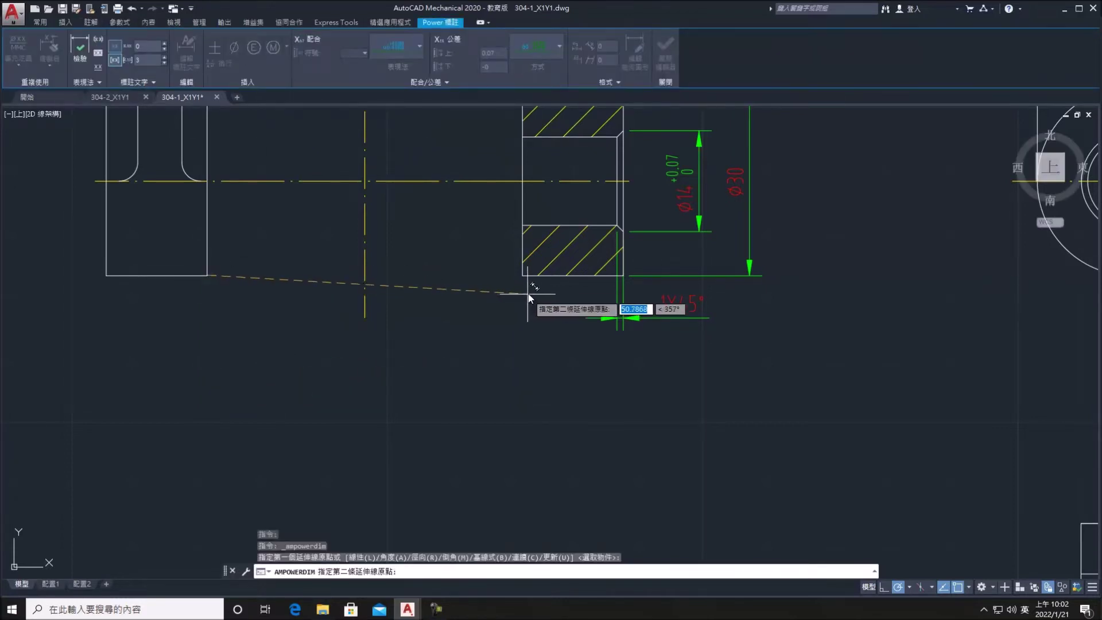
click(522, 276)
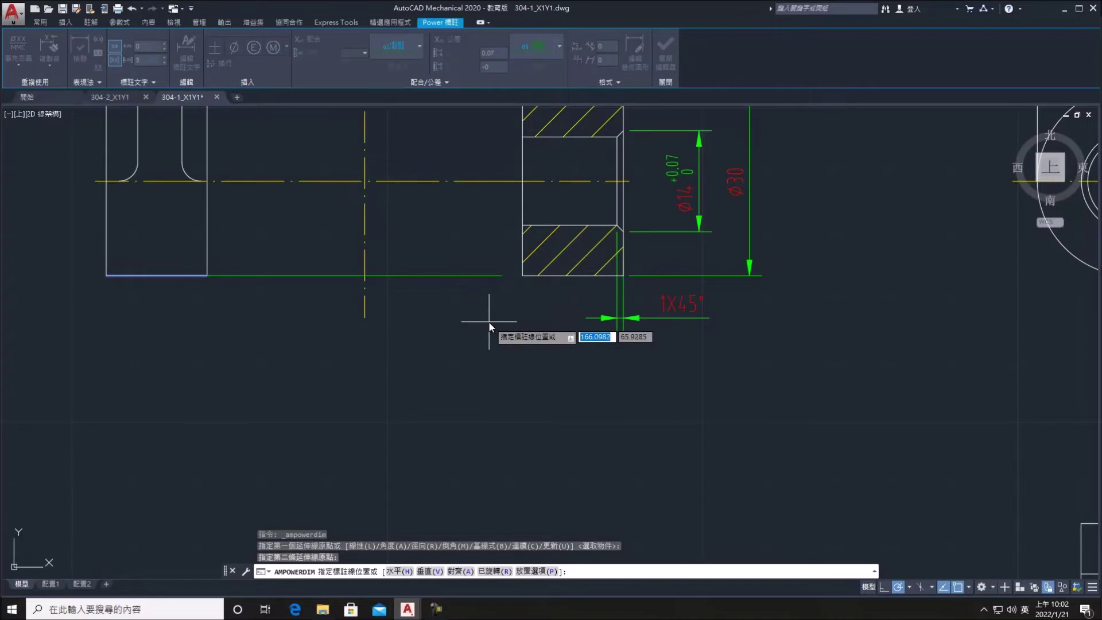
key(Escape)
key(Escape)
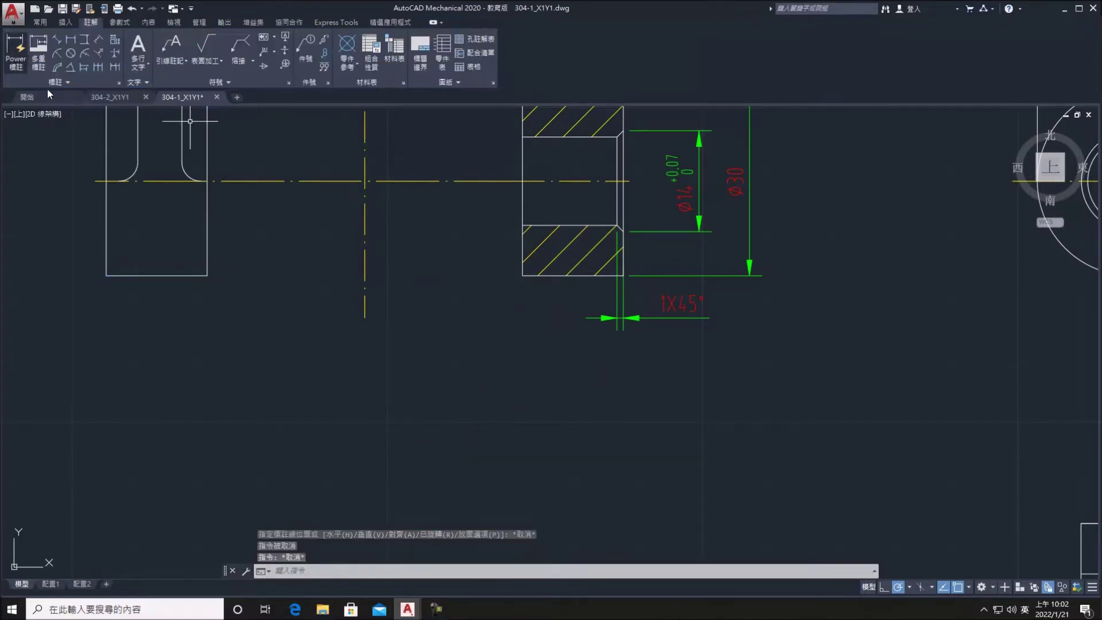
click(15, 52)
click(207, 275)
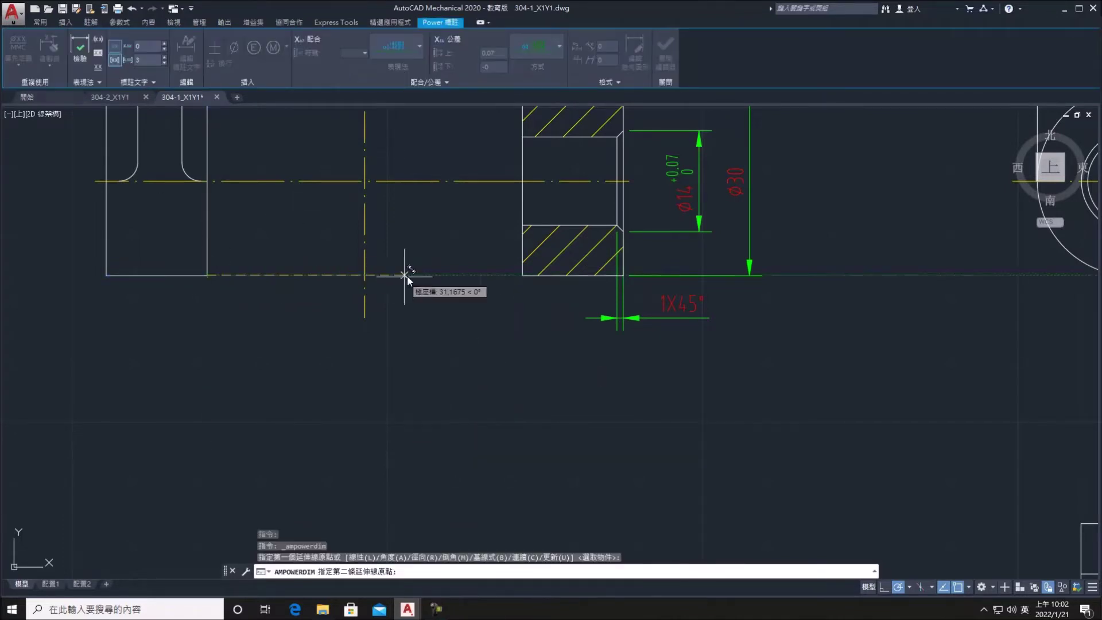
click(522, 275)
click(458, 377)
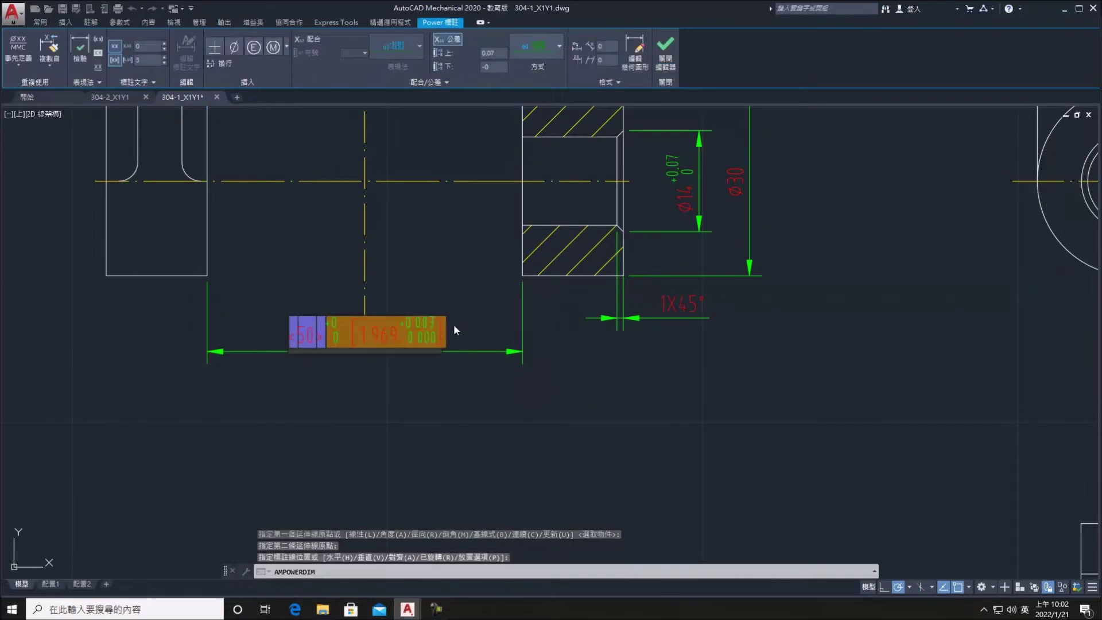
click(554, 46)
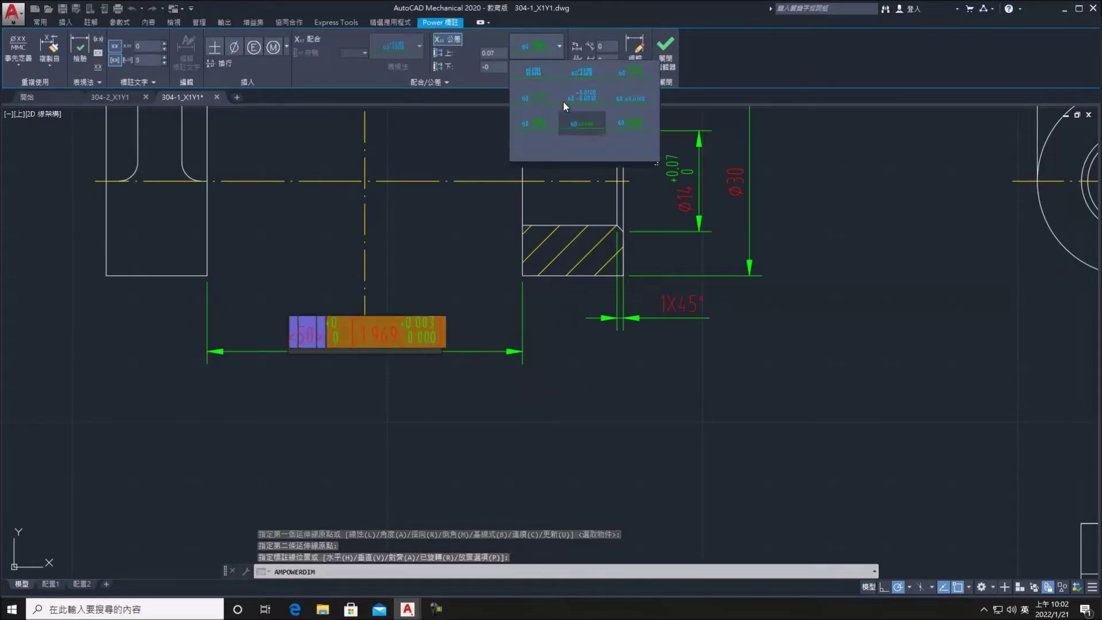
click(638, 72)
click(549, 47)
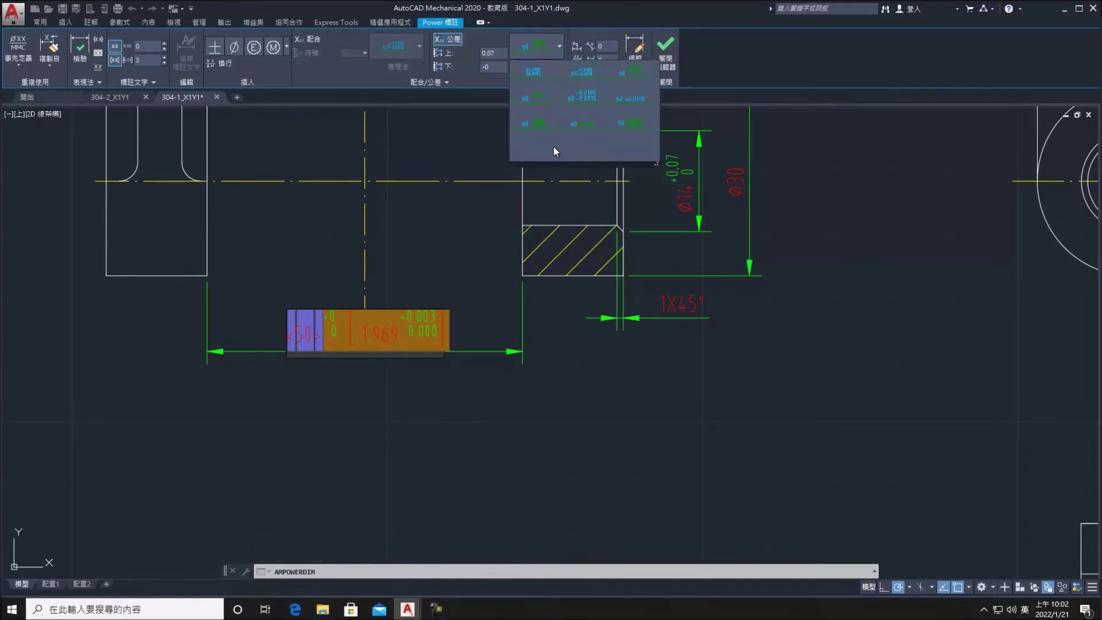
click(546, 113)
click(554, 54)
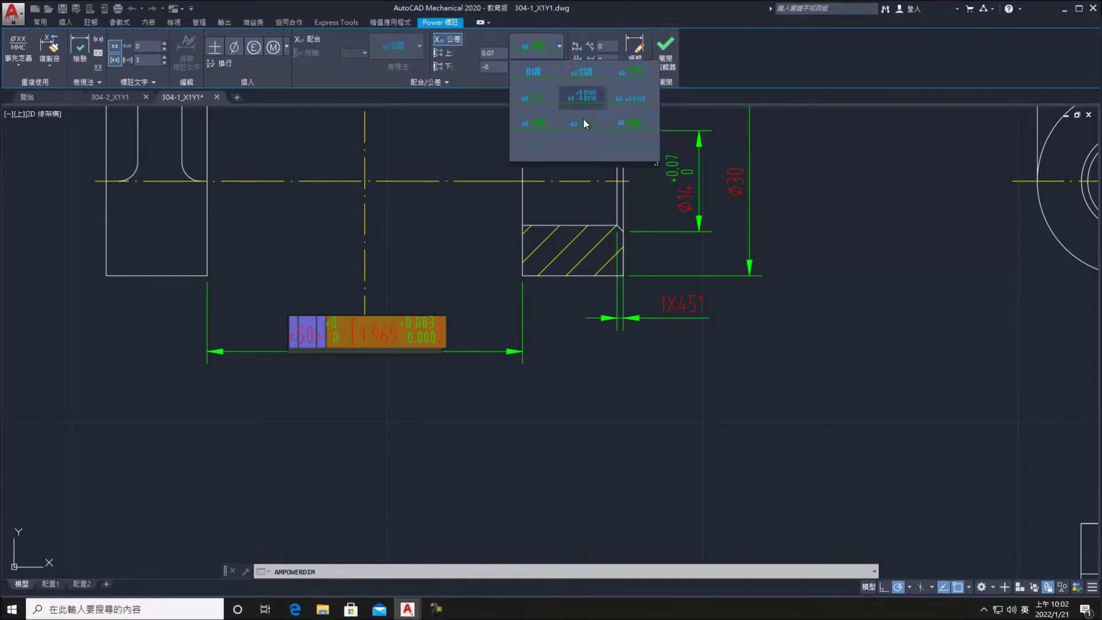
click(635, 121)
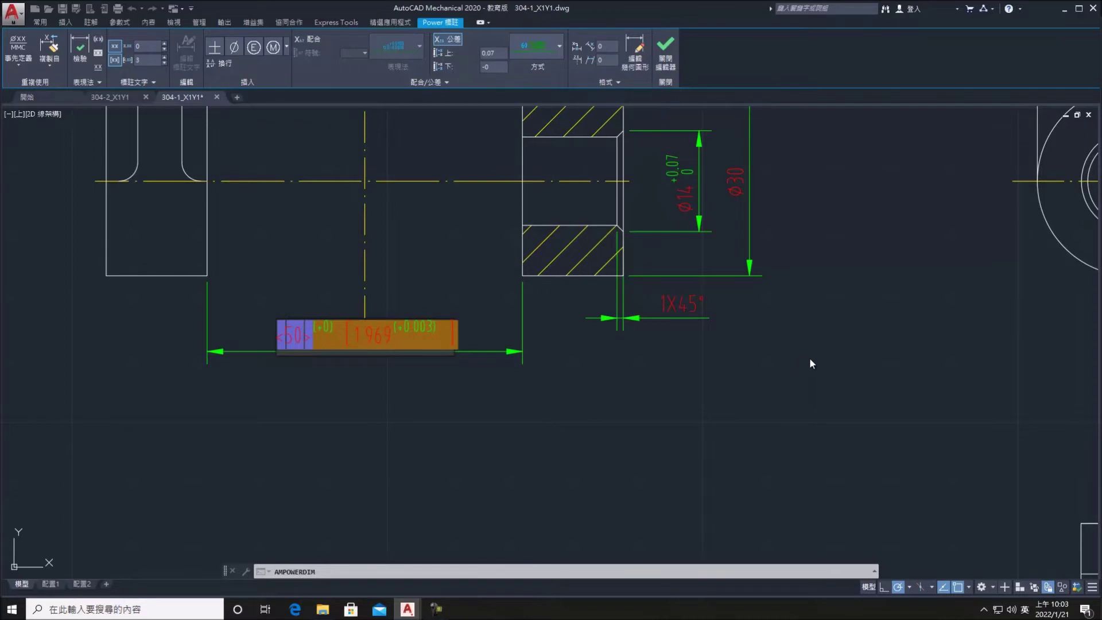
click(808, 343)
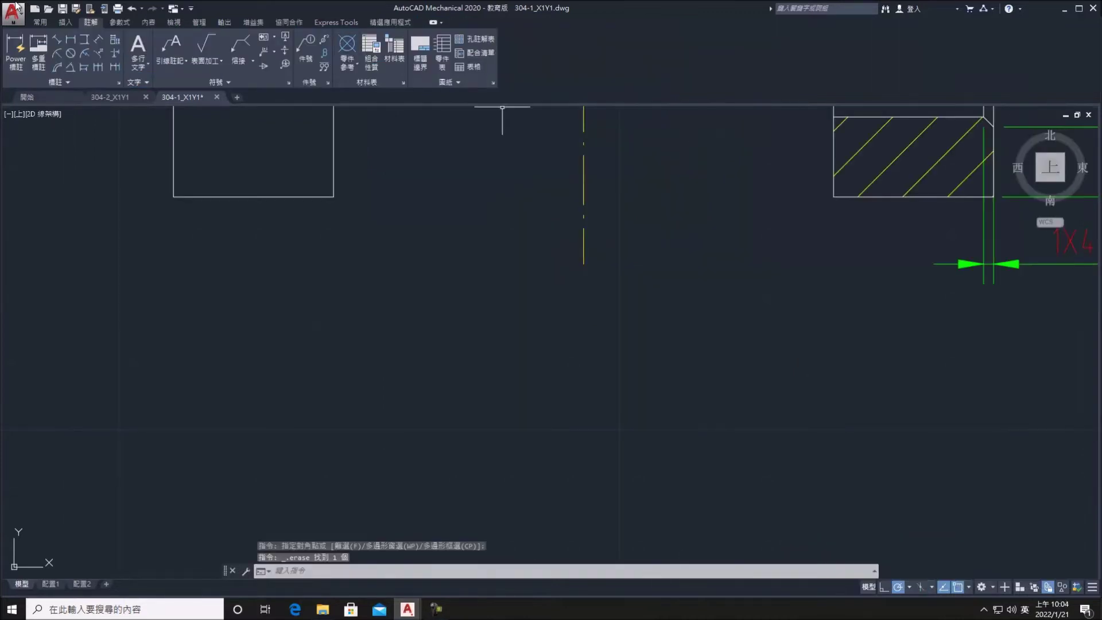
Dimension the 50 length below the views with a stacked tolerance at precision 3
click(334, 197)
click(833, 197)
click(721, 322)
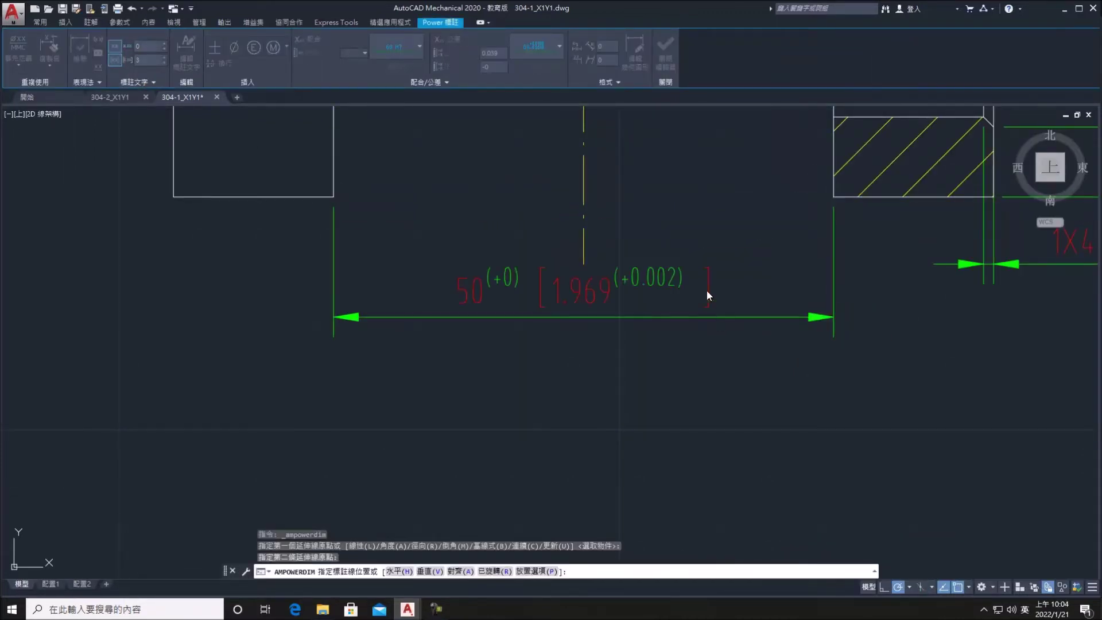
click(528, 41)
click(592, 102)
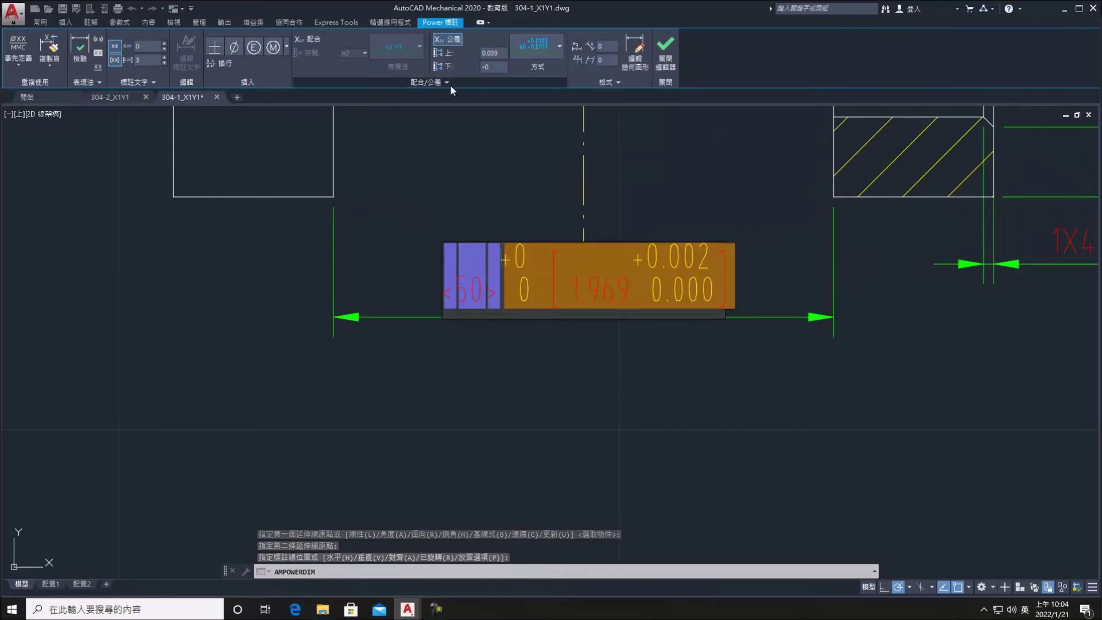
click(447, 83)
click(376, 107)
click(376, 106)
click(376, 127)
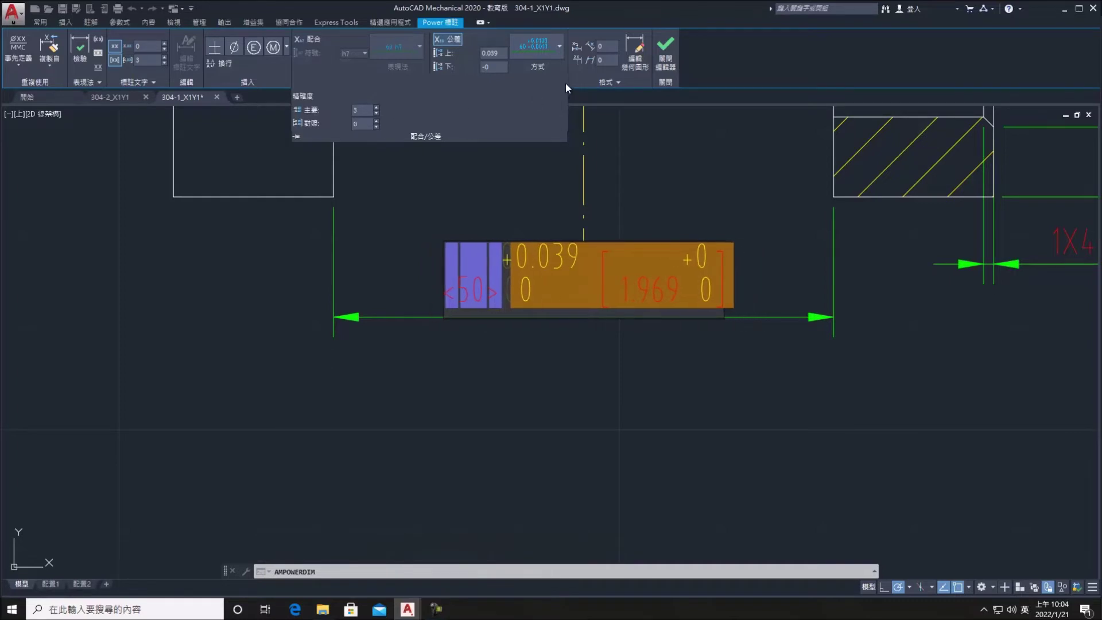
click(533, 47)
click(587, 102)
text(39)
click(665, 51)
key(Escape)
key(Escape)
Reapply a tolerance style to the 50 dimension, then delete it
click(722, 273)
click(506, 266)
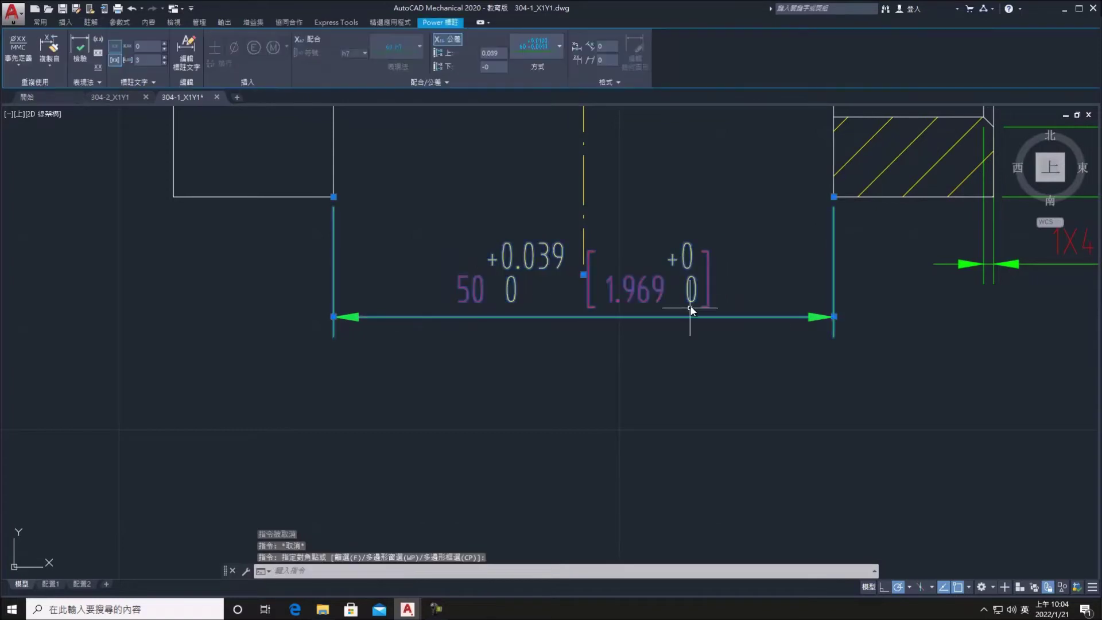
click(528, 50)
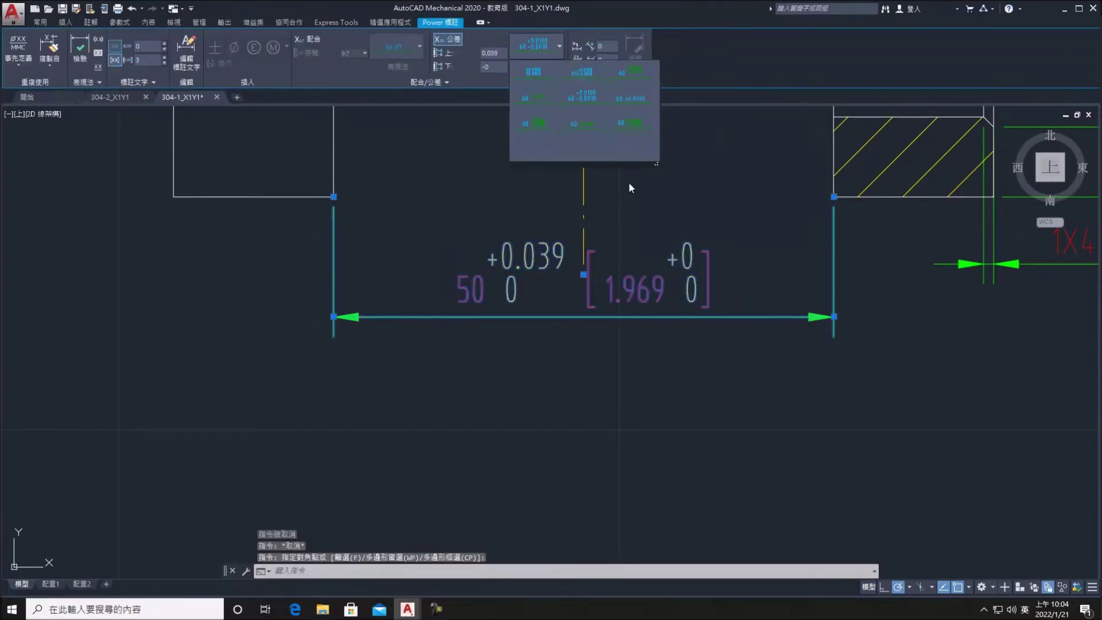
click(600, 100)
click(596, 174)
click(709, 276)
key(Escape)
click(625, 298)
key(Delete)
Redimension the 50 length with a new upper tolerance value, then delete it again
click(16, 50)
click(334, 197)
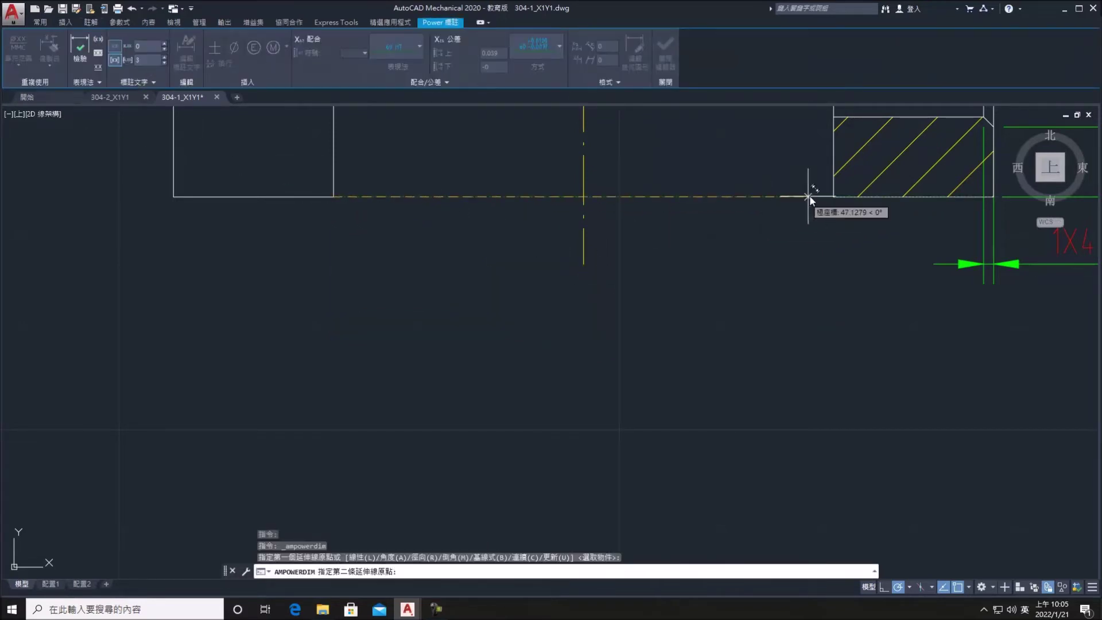
click(833, 197)
click(724, 317)
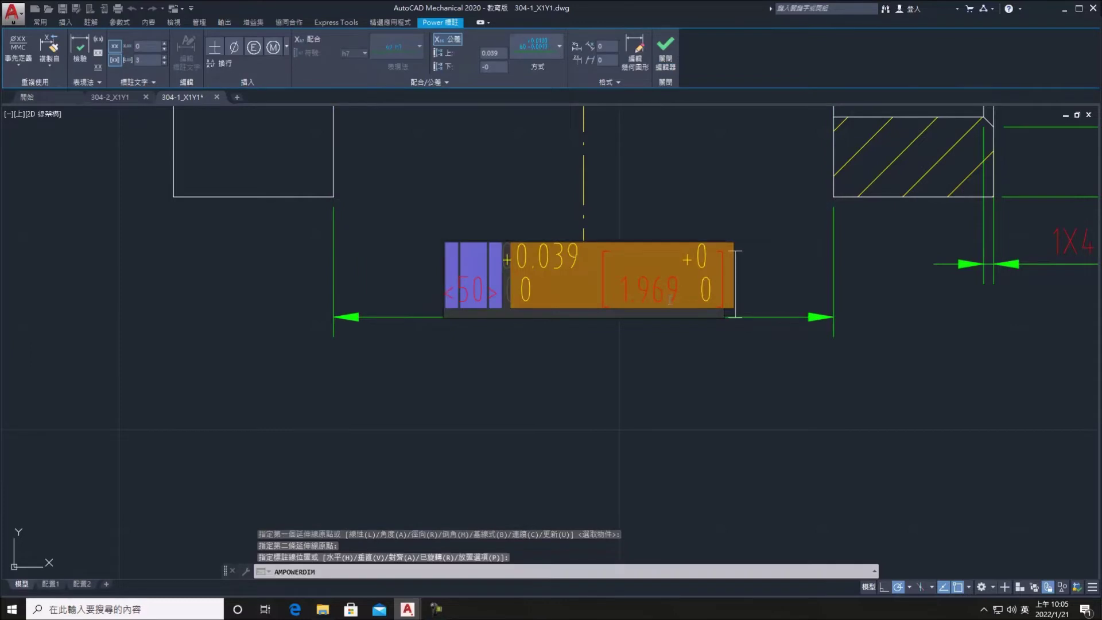
click(534, 48)
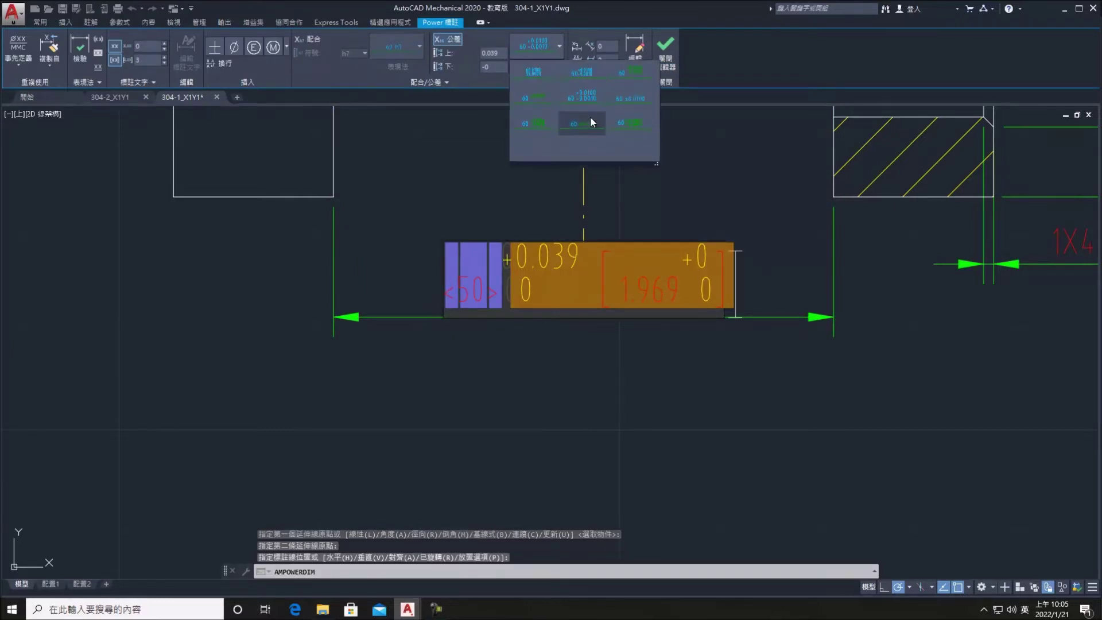
click(583, 117)
click(491, 53)
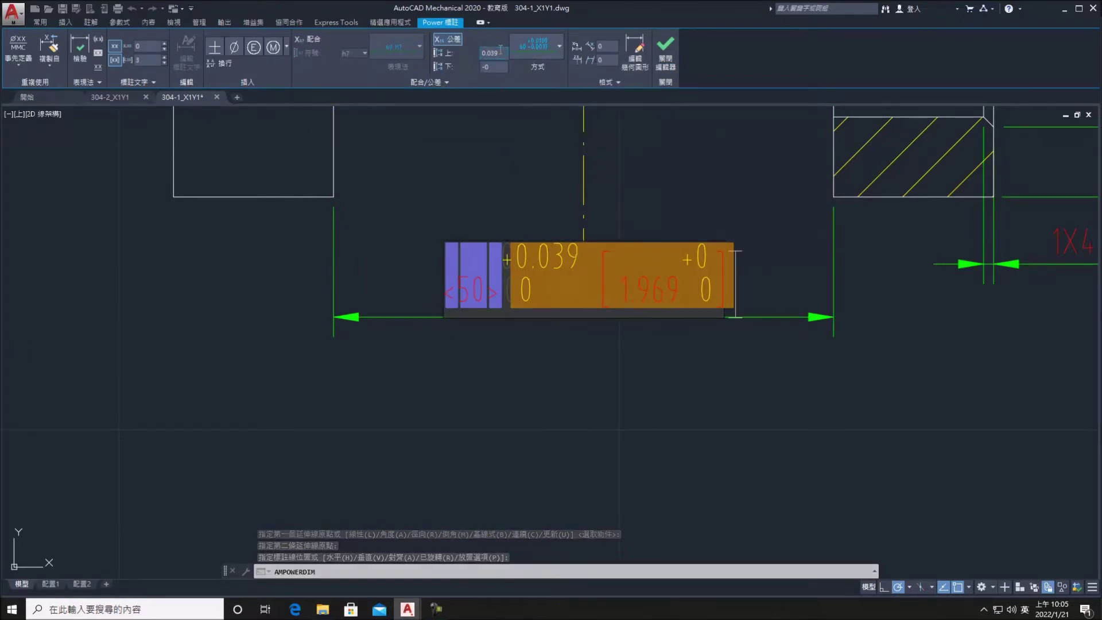
text(0.0)
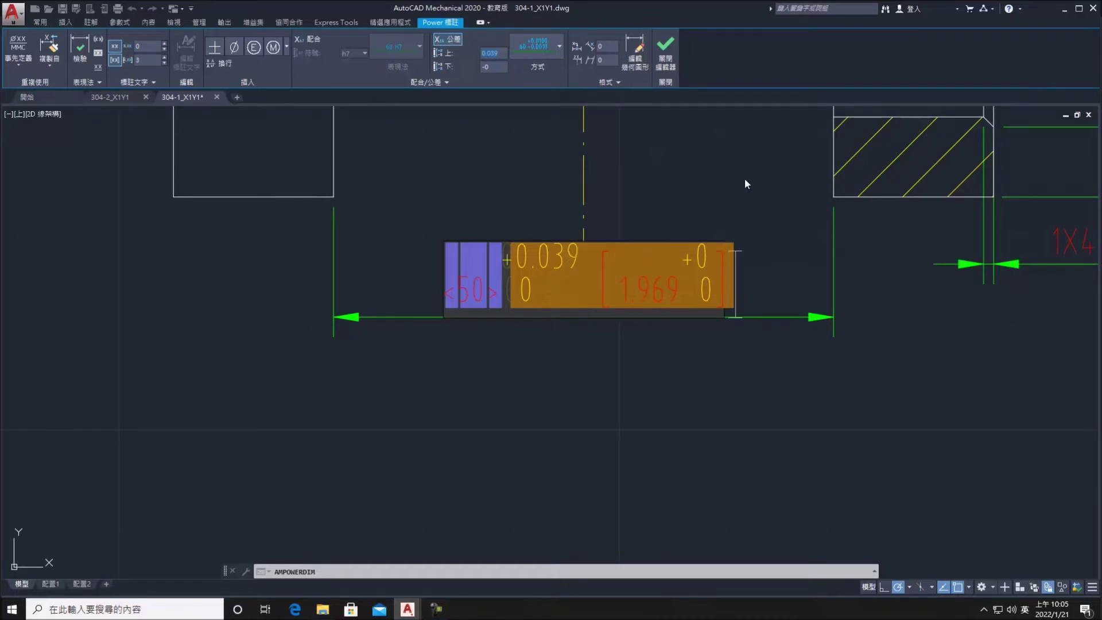
click(664, 56)
key(Escape)
click(853, 397)
click(676, 322)
key(Delete)
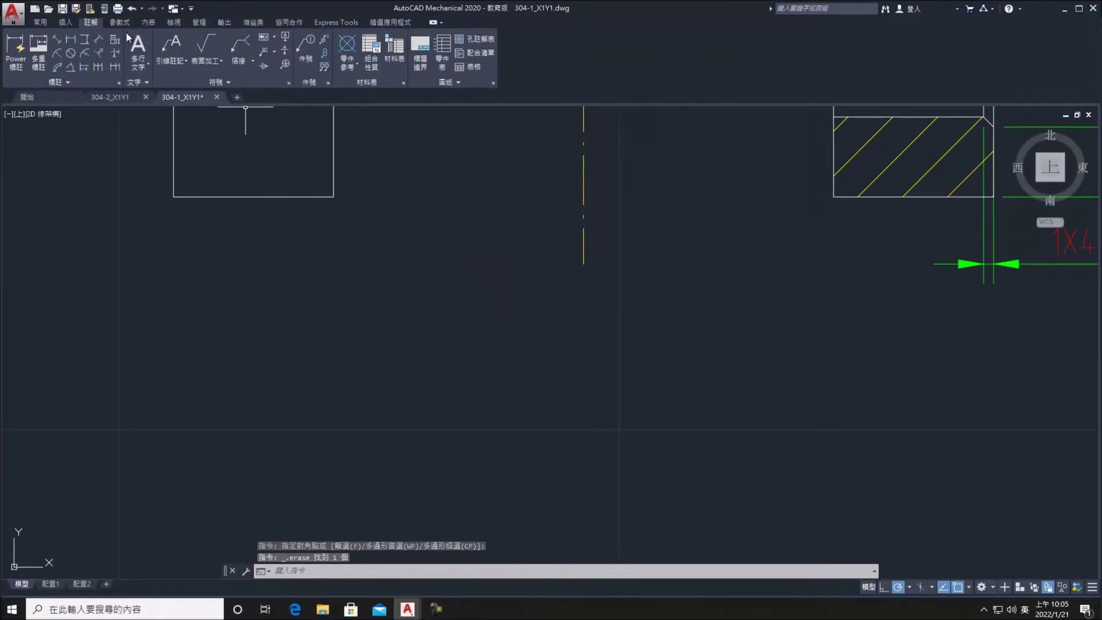
Dimension the 50 length once more with a +0.039 / 0 tolerance
click(15, 49)
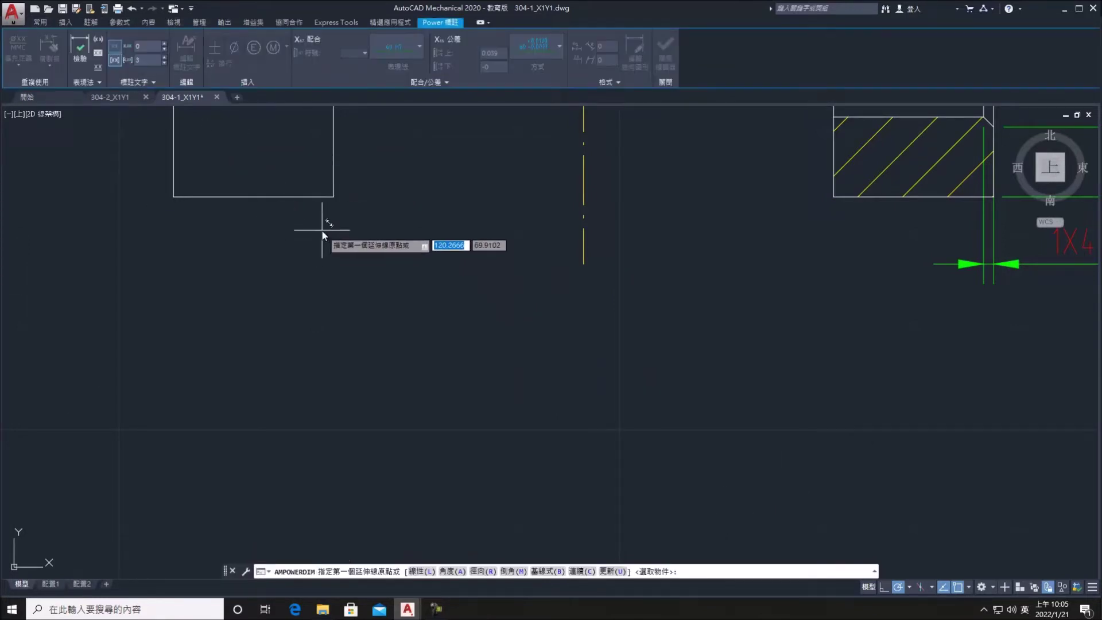
click(334, 196)
click(833, 198)
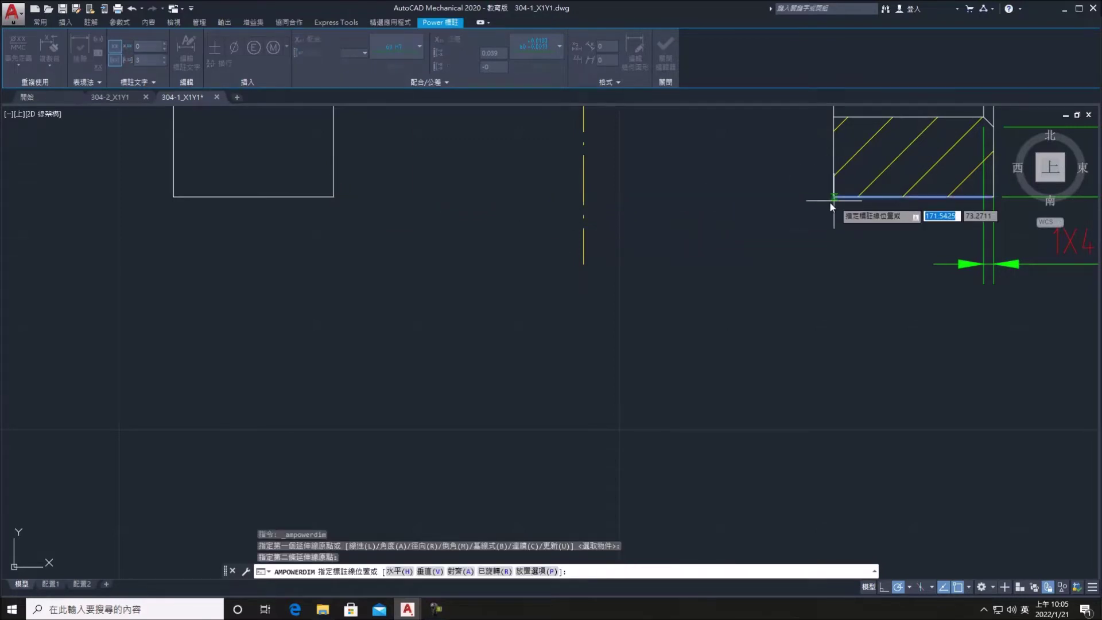
click(634, 344)
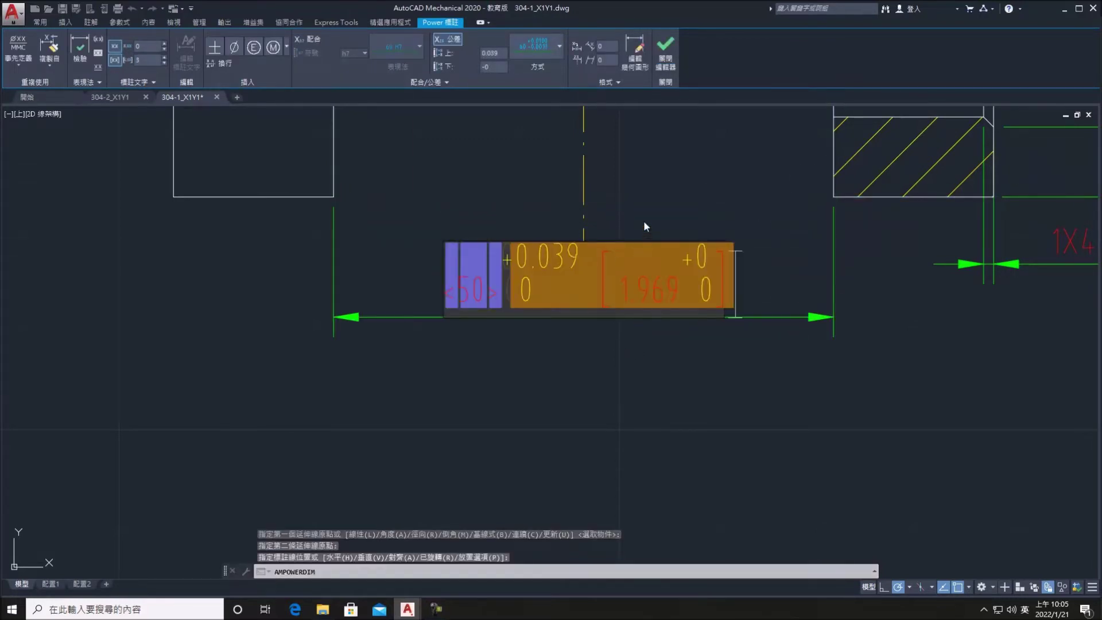
click(446, 39)
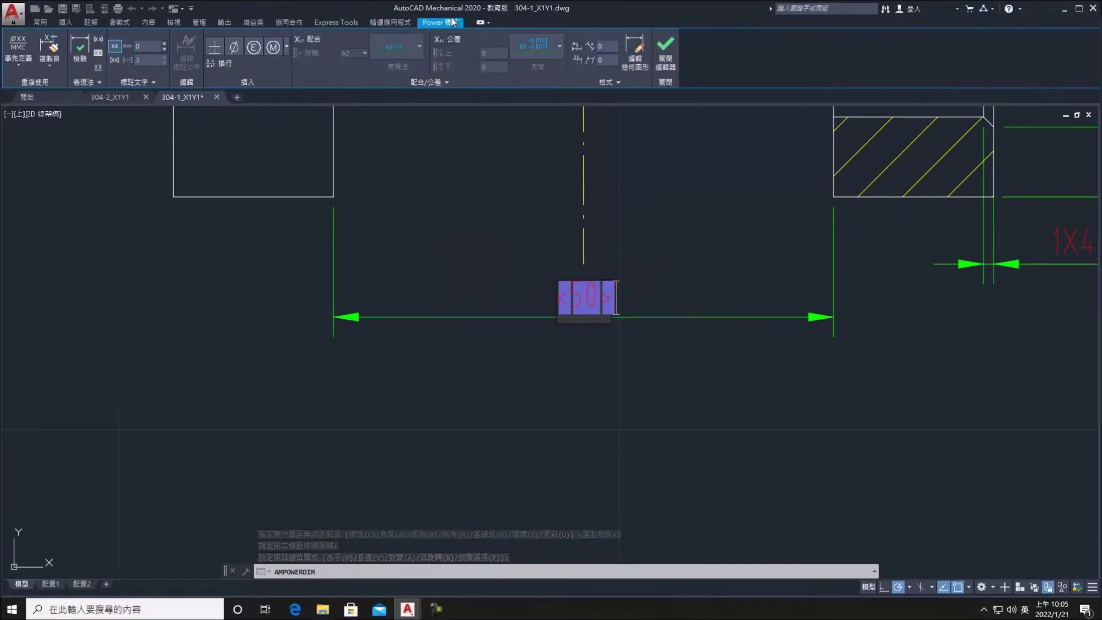
click(456, 40)
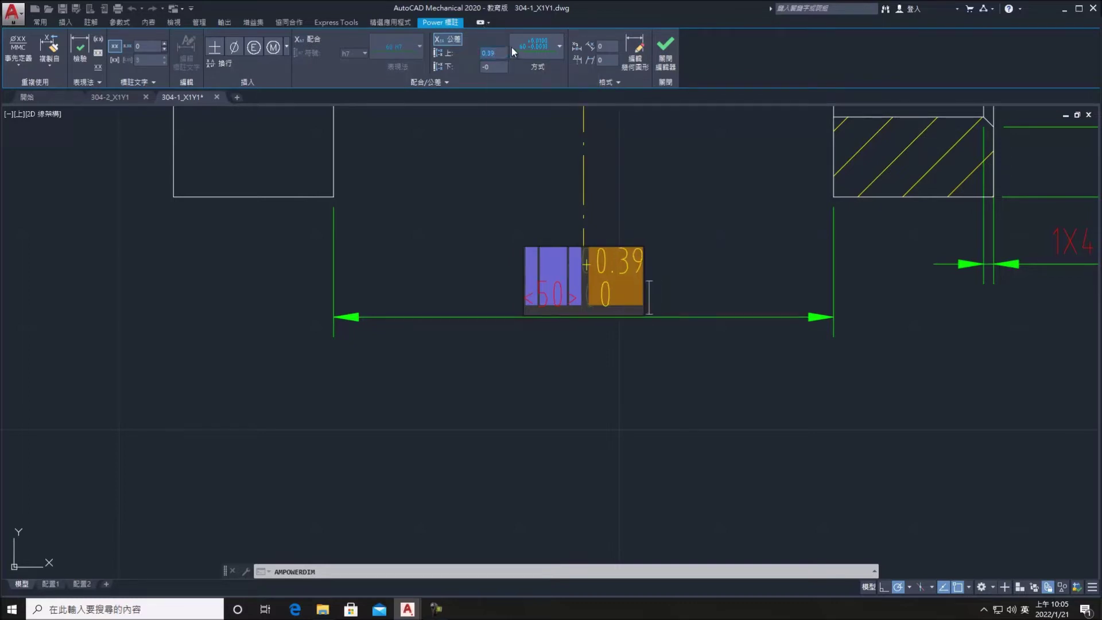
text(.039)
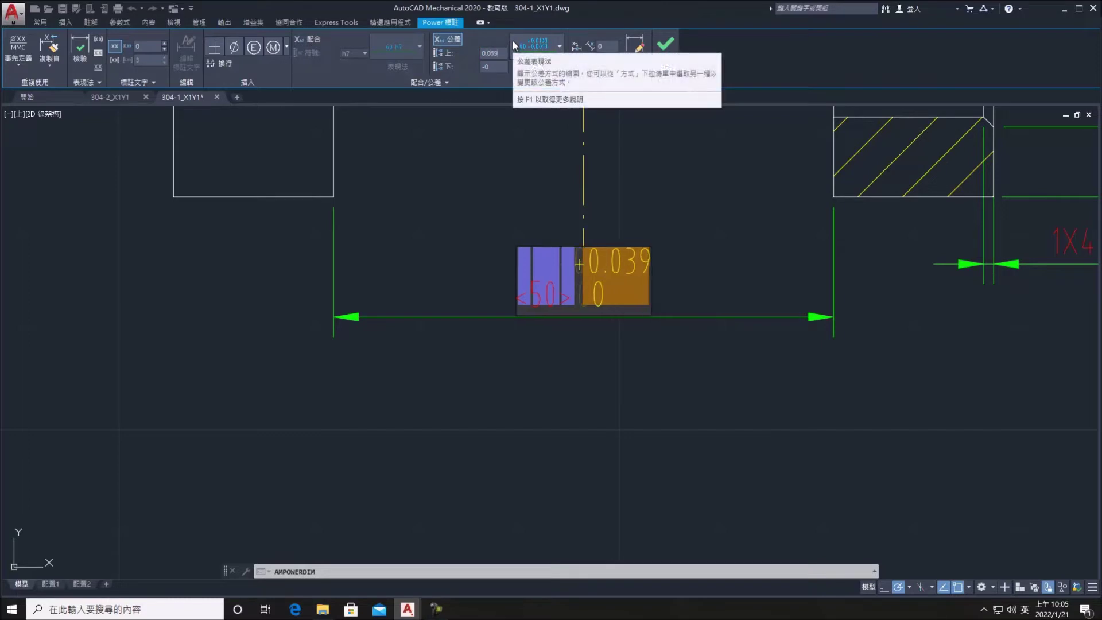
click(672, 56)
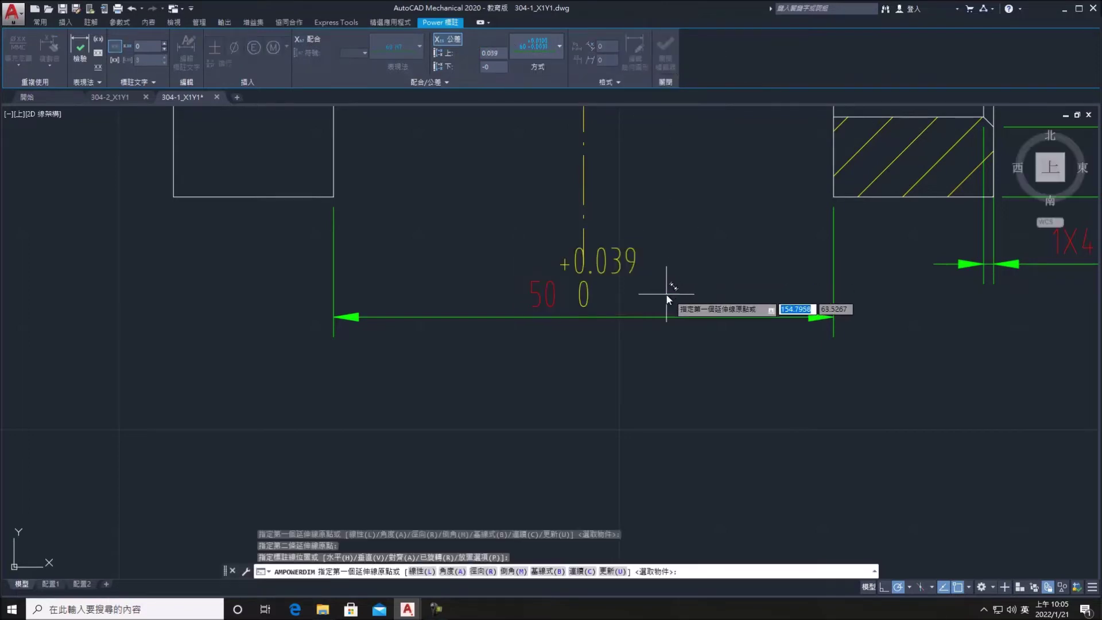
key(Escape)
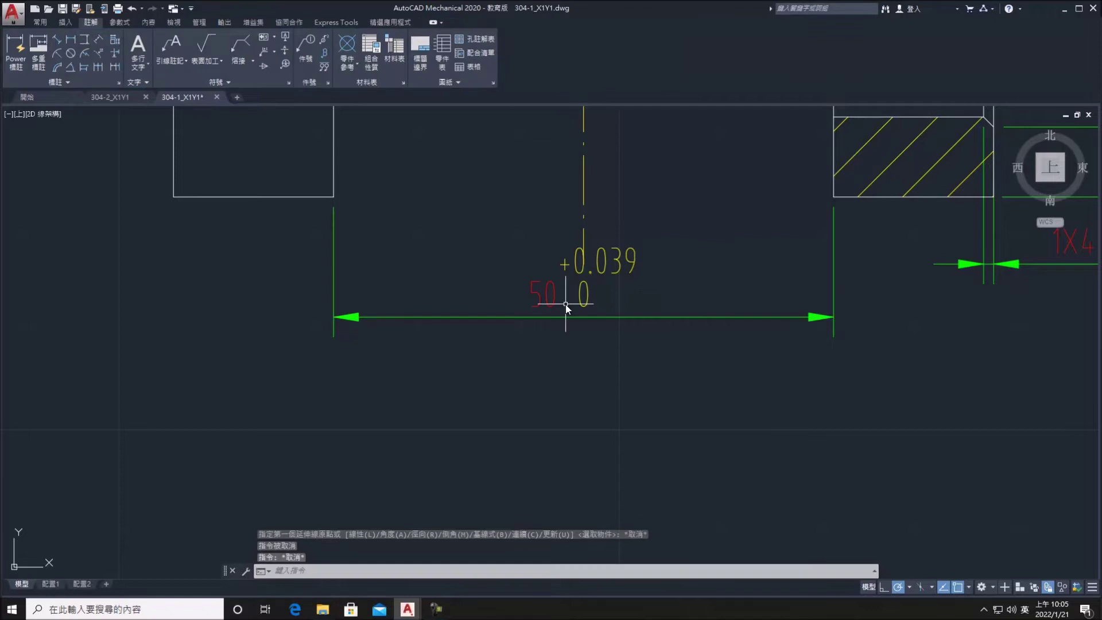
Insert the diameter symbol so the dimension reads Ø50
double_click(546, 305)
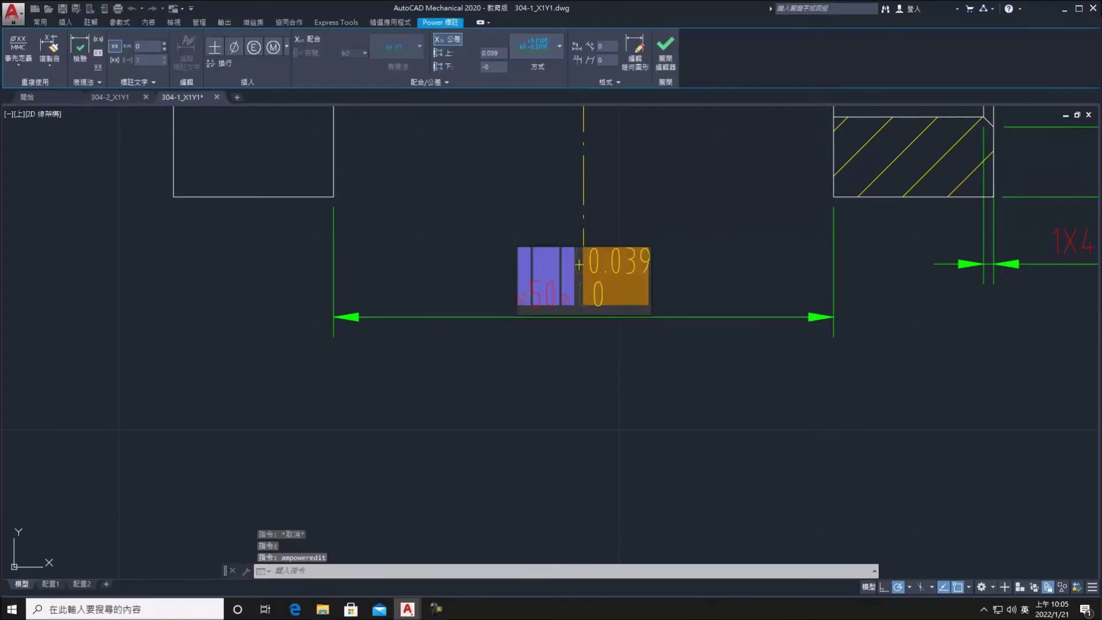
click(237, 48)
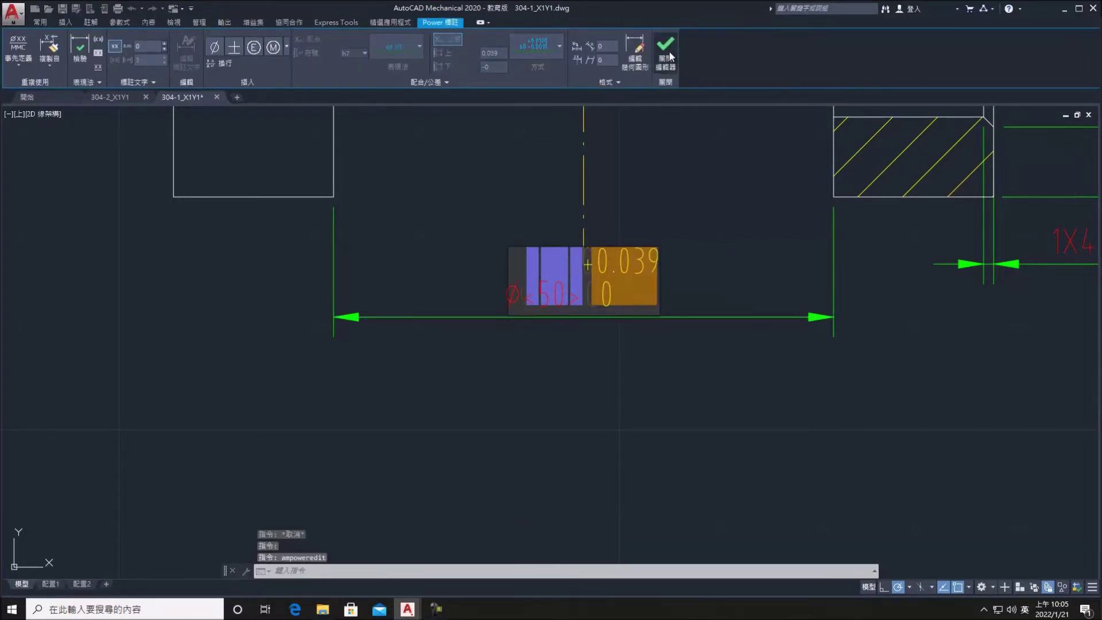
click(665, 55)
scroll(664, 305, down, 2)
click(628, 276)
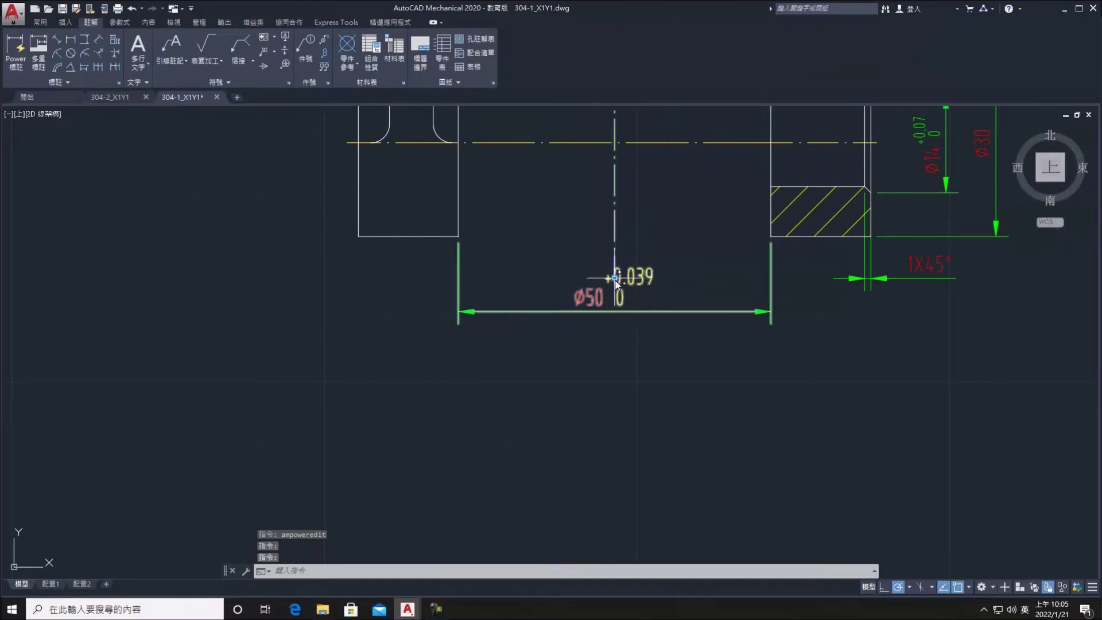
Pan to the section view and make a first, abandoned surface-finish symbol attempt
key(Escape)
key(Escape)
scroll(666, 248, down, 3)
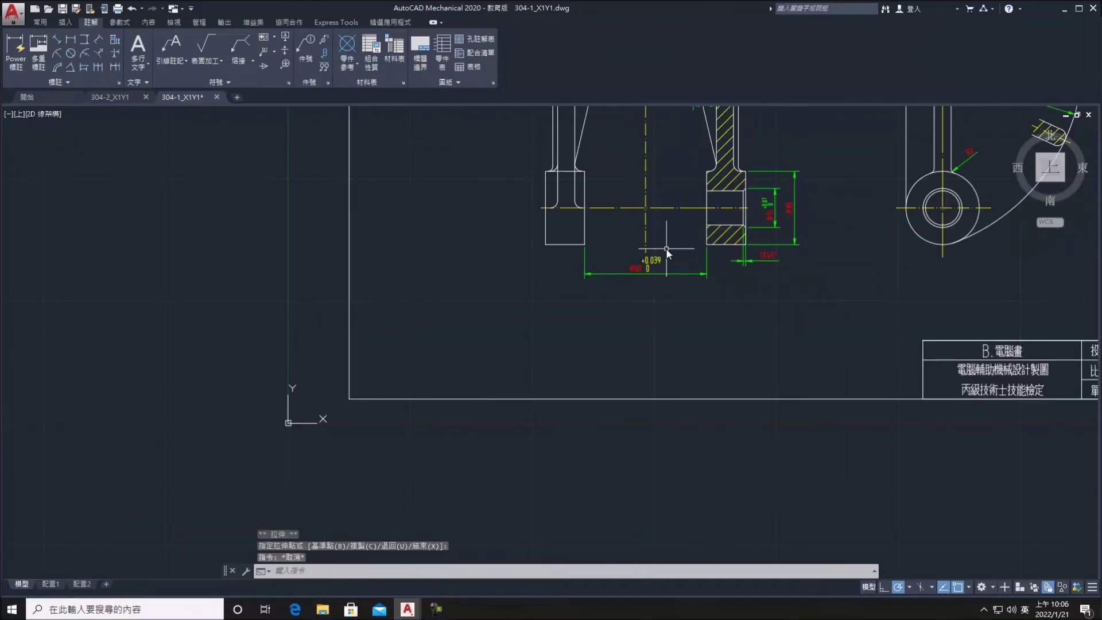
middle_drag(697, 229, 614, 294)
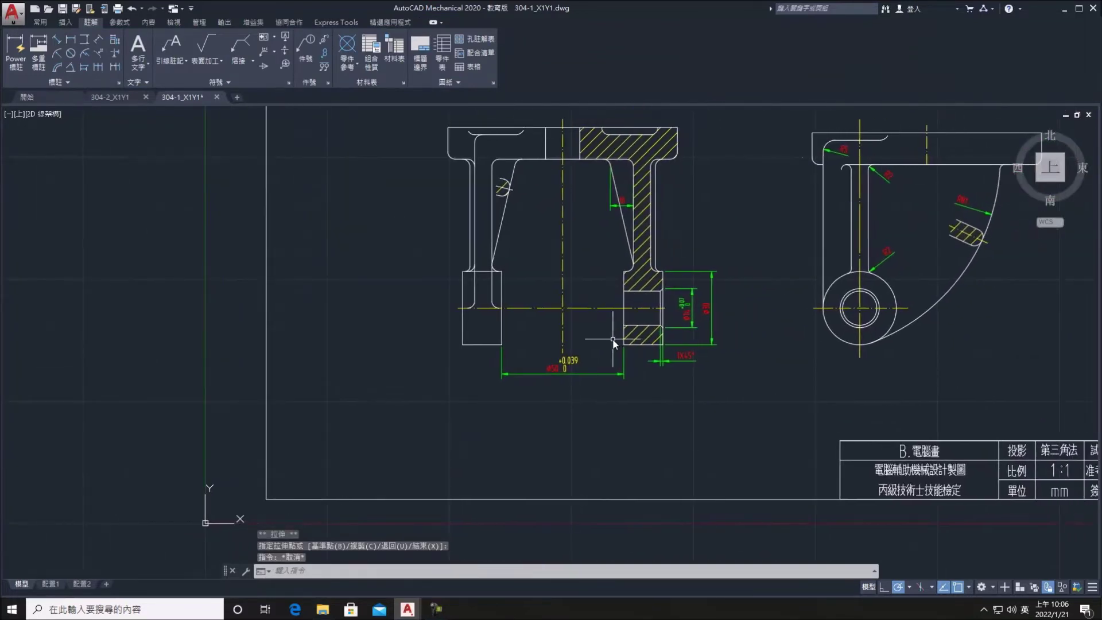
middle_drag(624, 394, 641, 323)
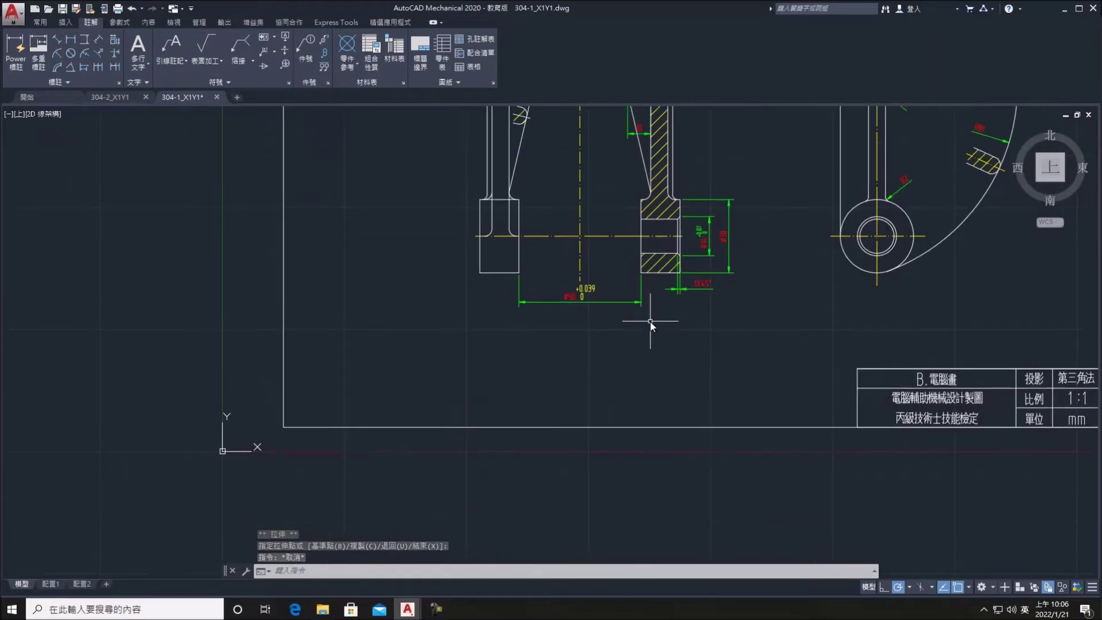
click(209, 47)
click(637, 293)
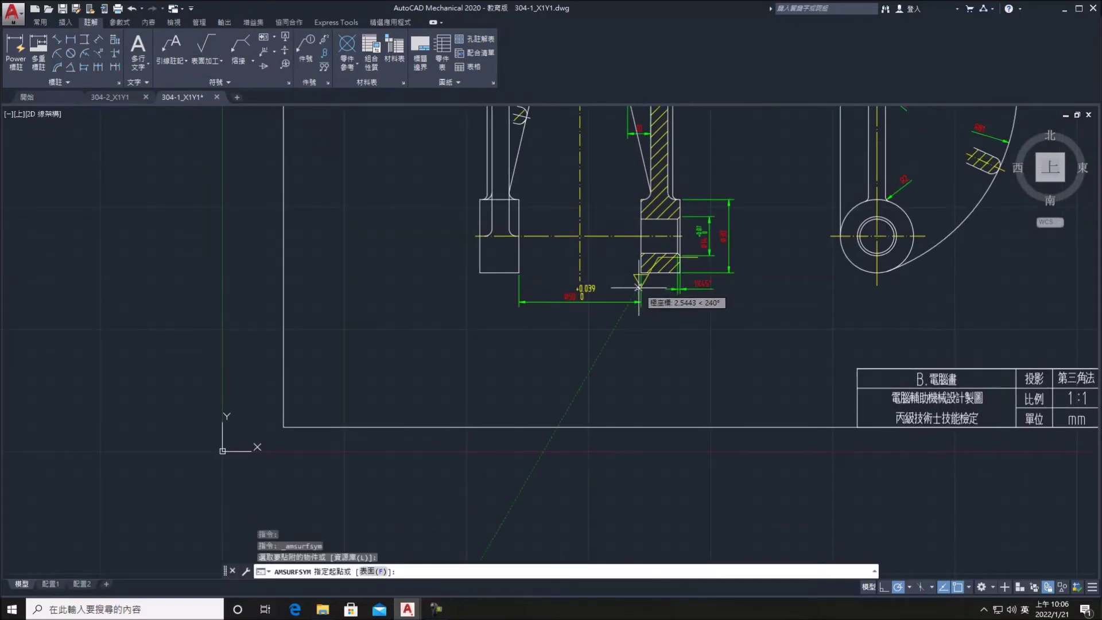
key(Return)
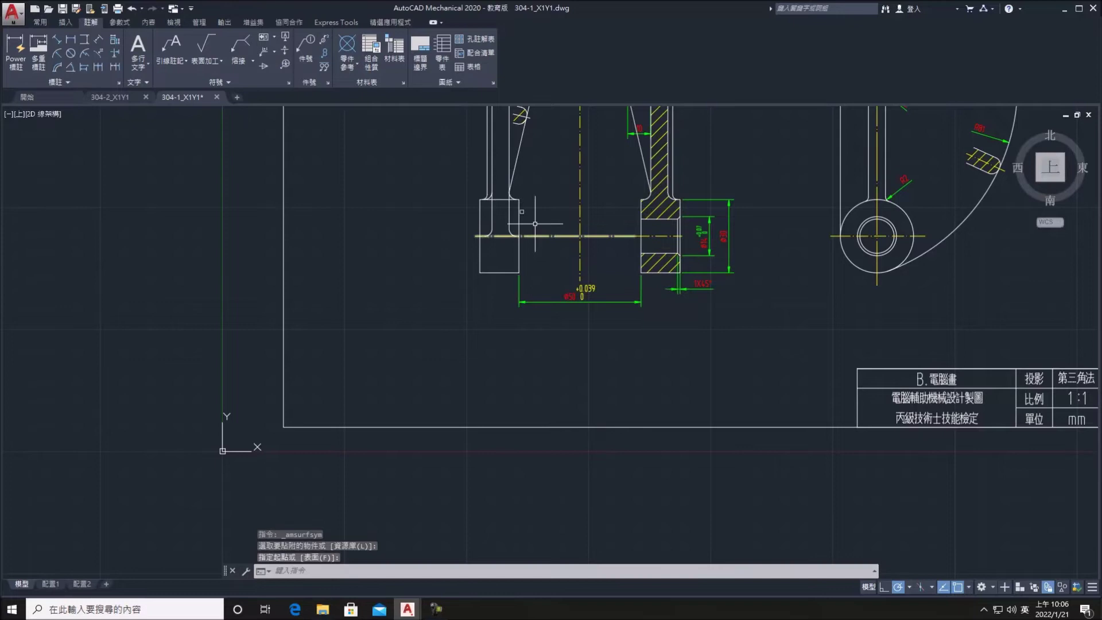
Attach an Ra 1.6 surface-finish symbol with a leader to the Ø50 extension line
click(205, 46)
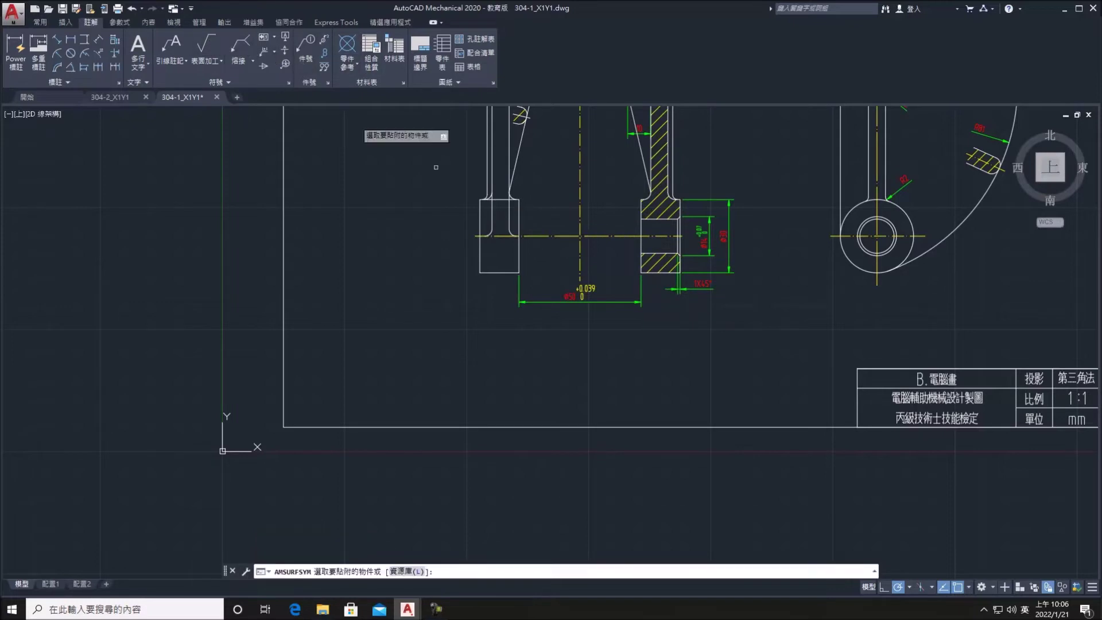
click(638, 278)
click(639, 297)
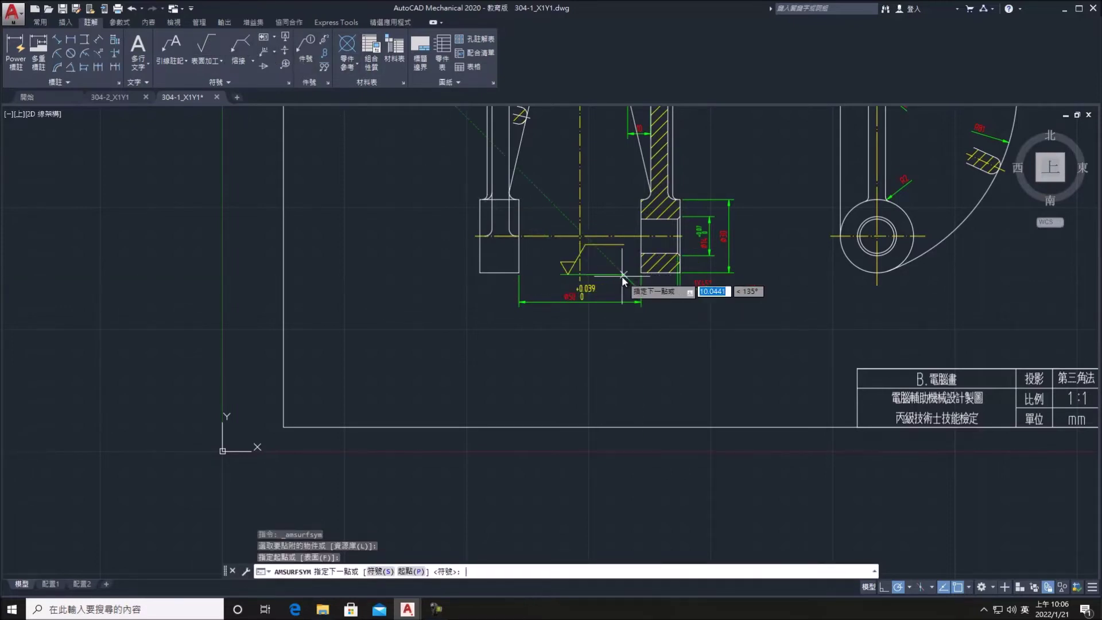
key(Return)
click(619, 274)
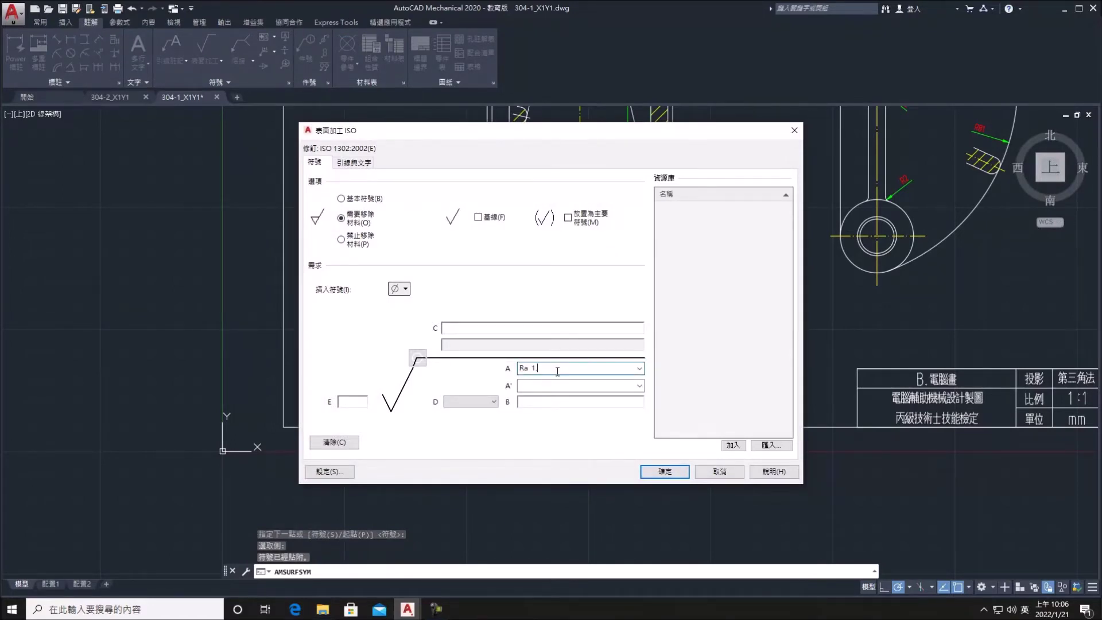
text(6)
key(Return)
key(Escape)
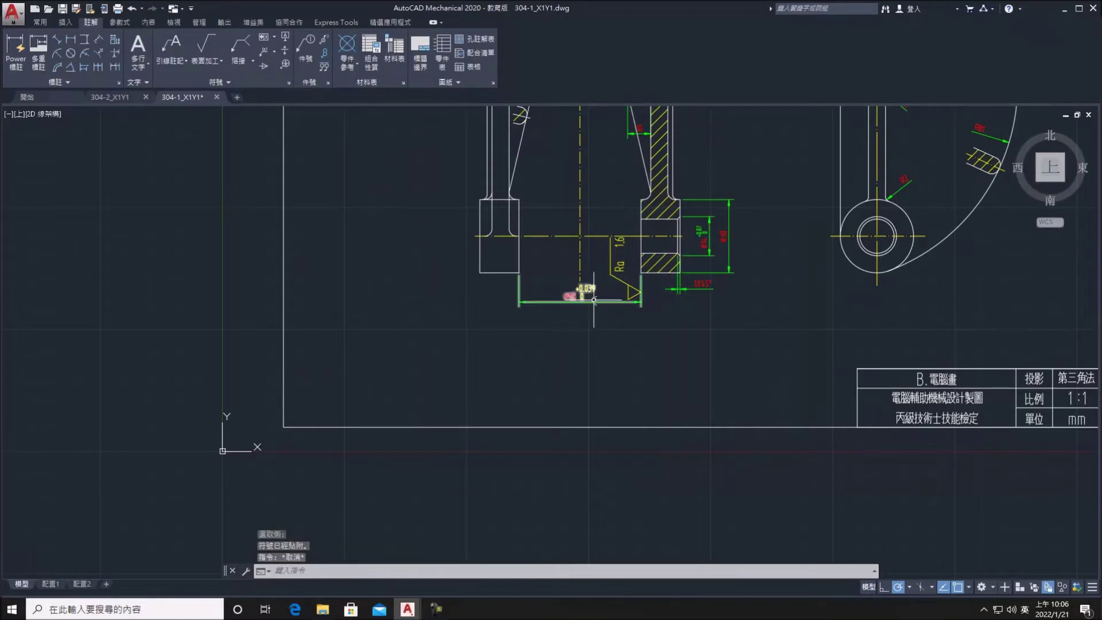
click(638, 301)
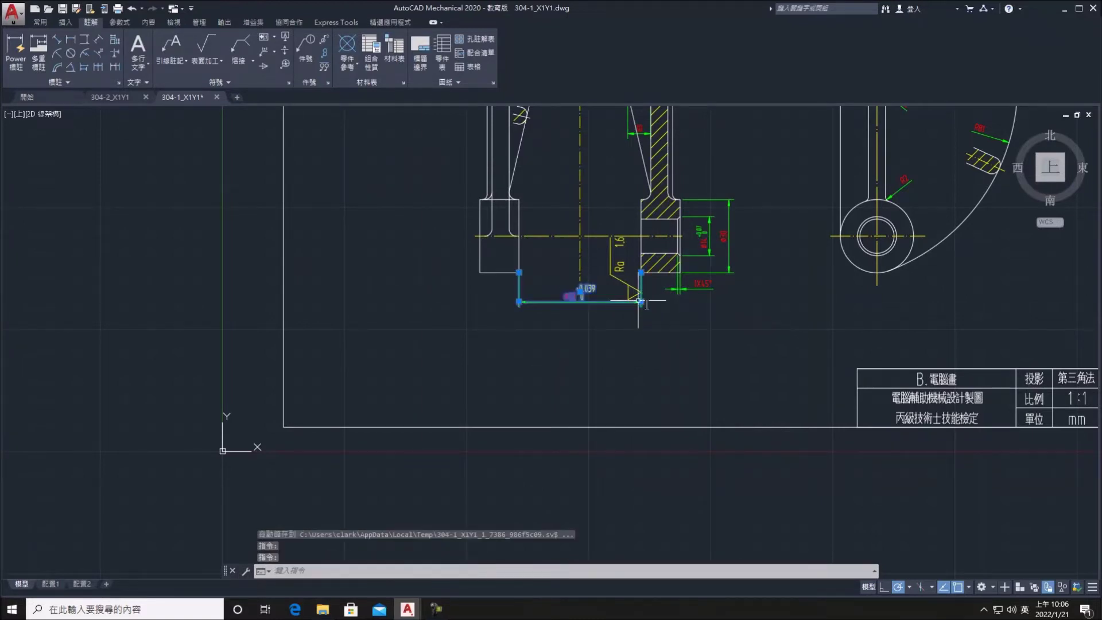
Adjust the Ø50 dimension and nudge the Ra 1.6 symbol slightly down
click(640, 301)
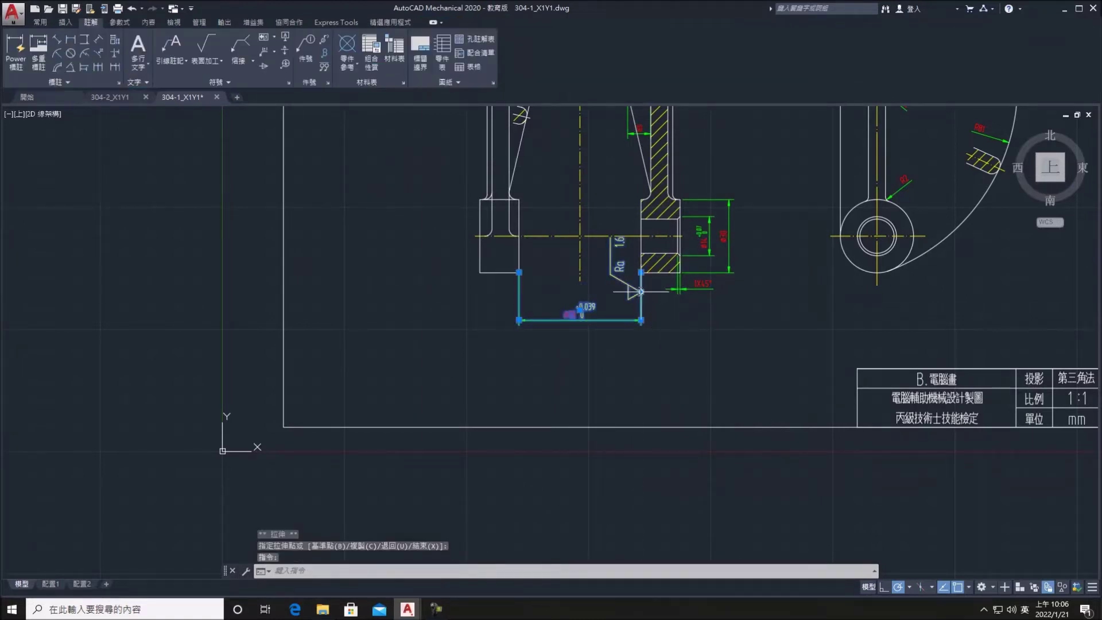
double_click(641, 291)
key(Return)
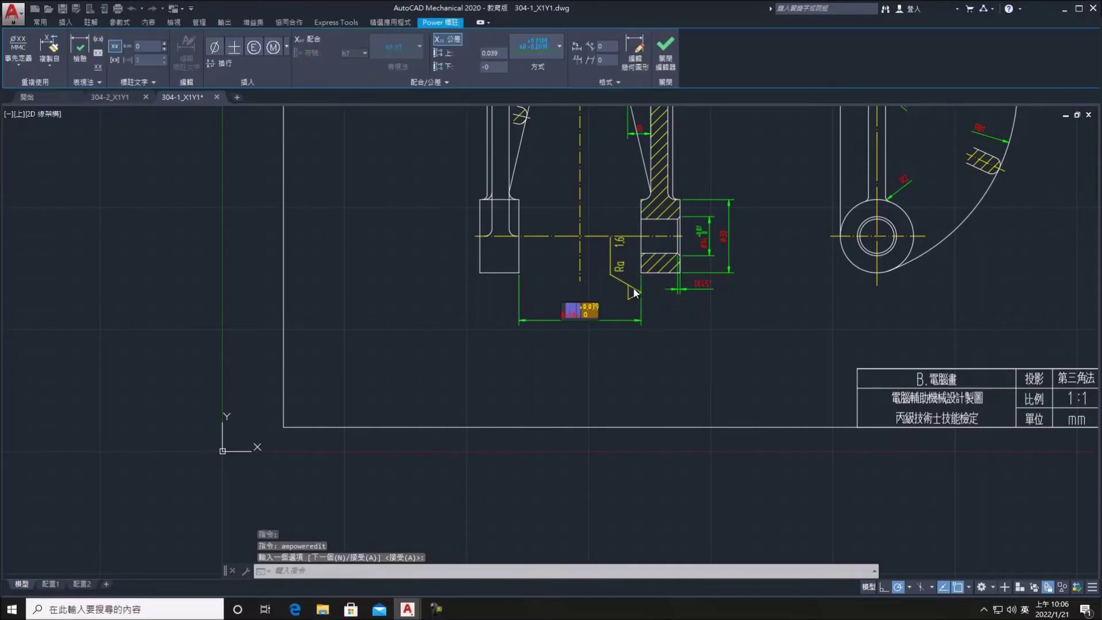
click(625, 277)
click(642, 296)
click(640, 300)
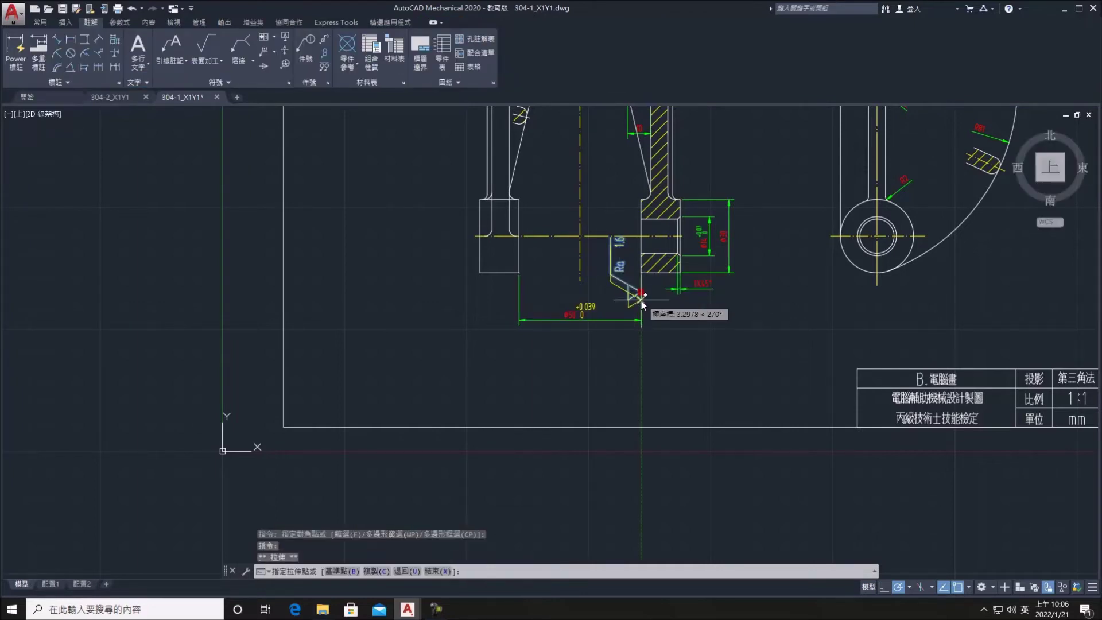
key(Escape)
Dimension the section view's full width between its outer edges, below Ø50
click(13, 54)
scroll(450, 209, down, 1)
scroll(461, 224, down, 1)
scroll(475, 242, down, 1)
click(511, 225)
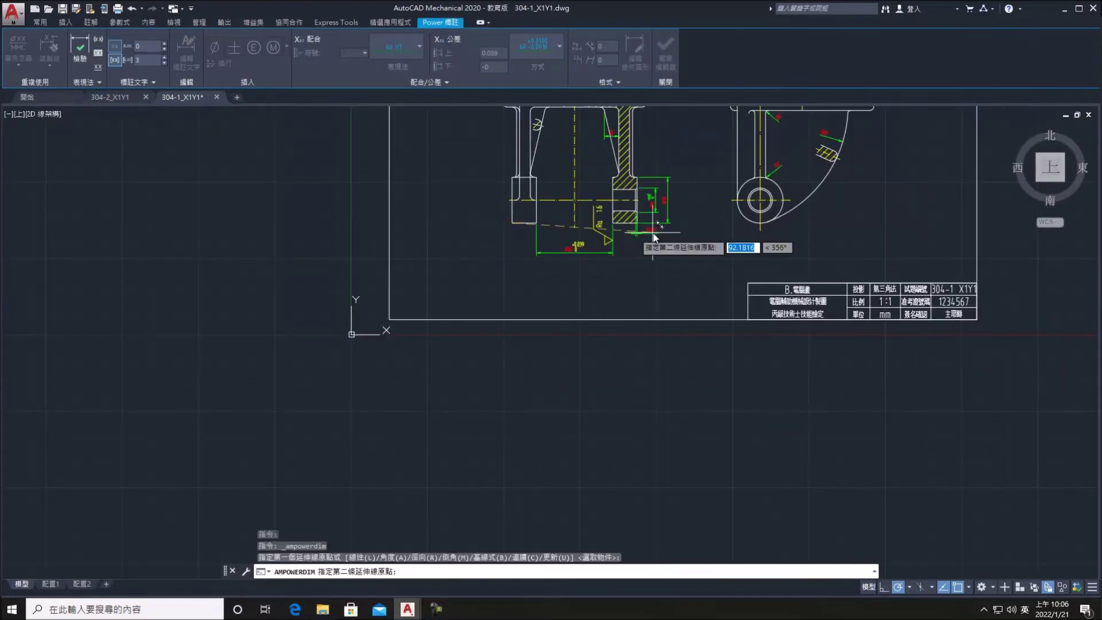
scroll(631, 227, up, 5)
click(655, 212)
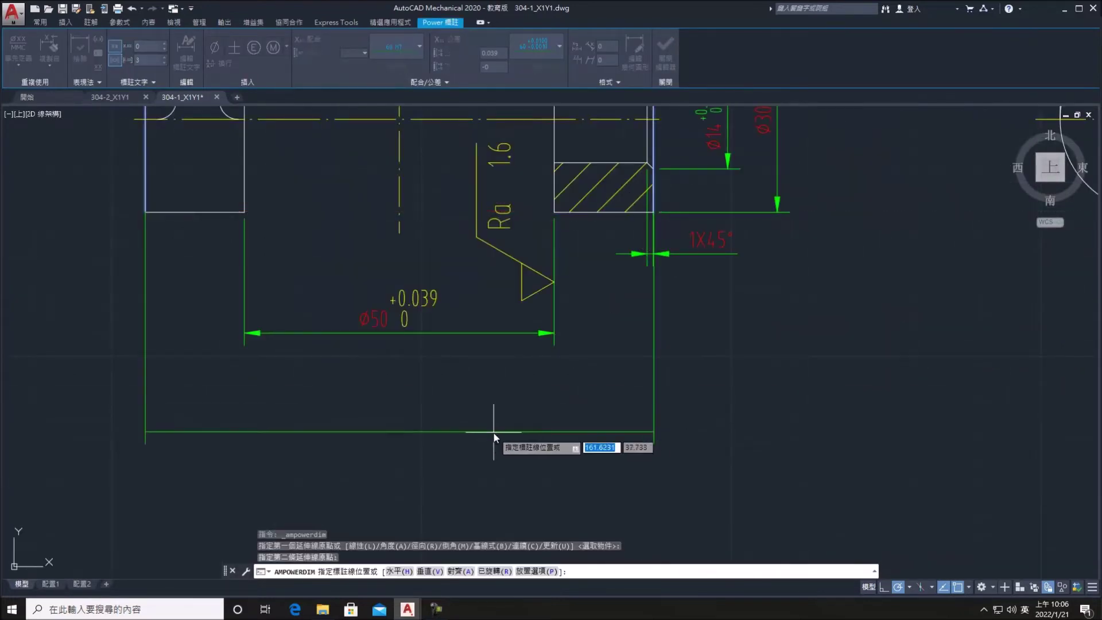
click(490, 402)
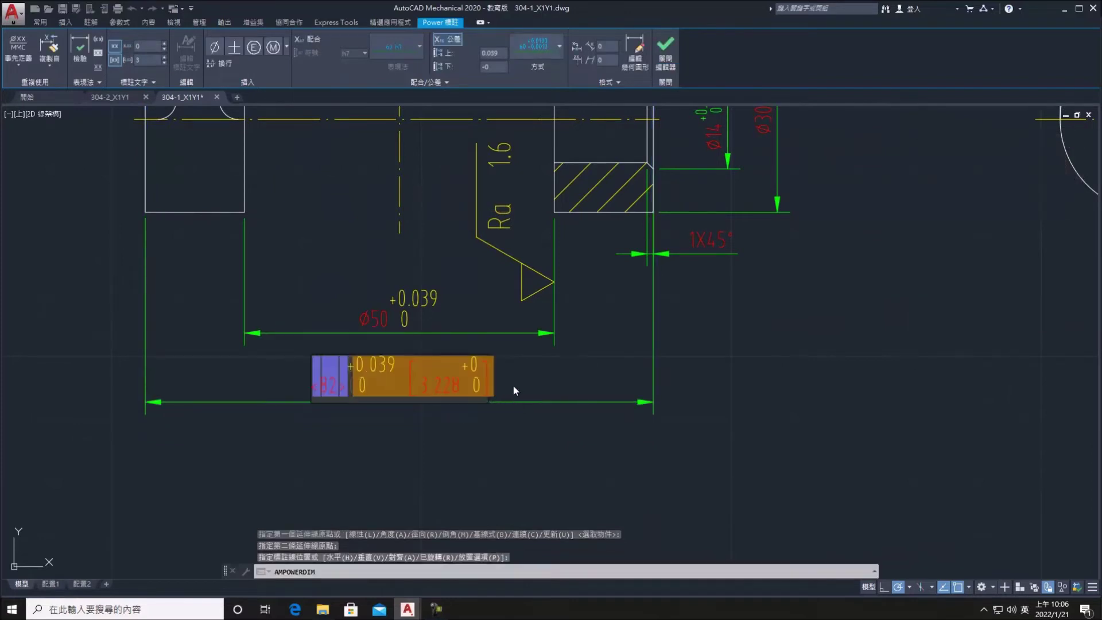
Remove the tolerance and extra text from the overall width dimension
click(451, 42)
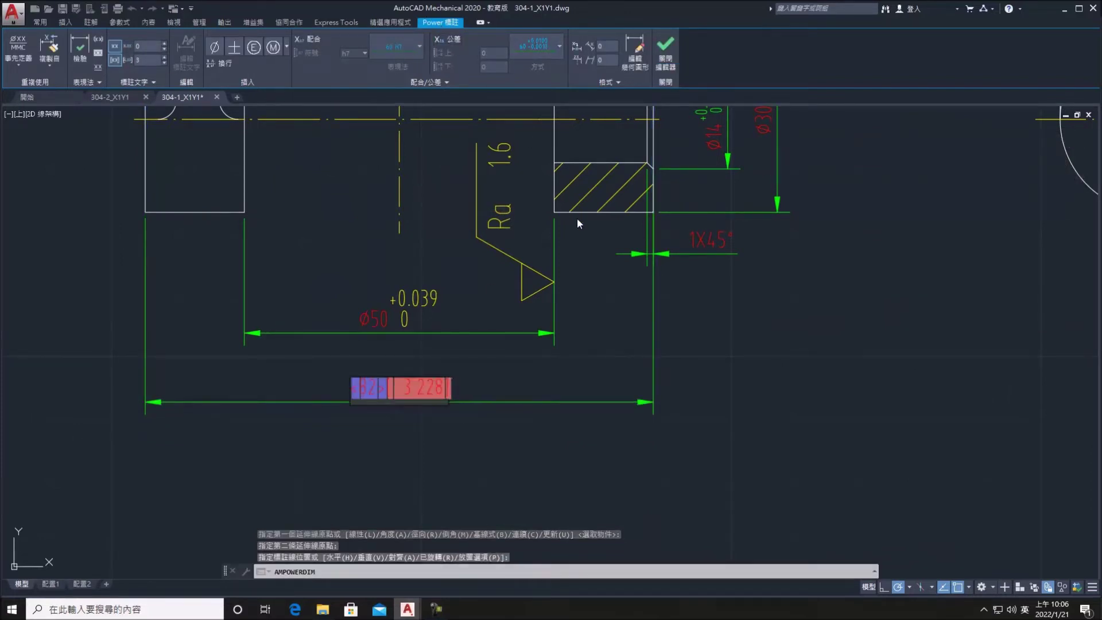
key(Escape)
double_click(397, 390)
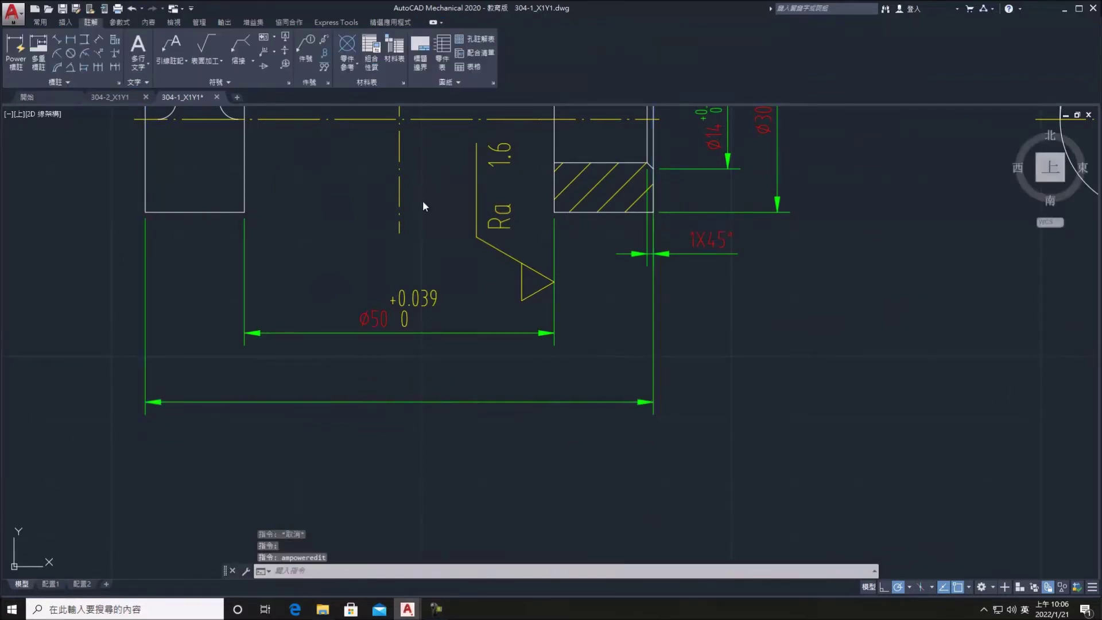
key(BackSpace)
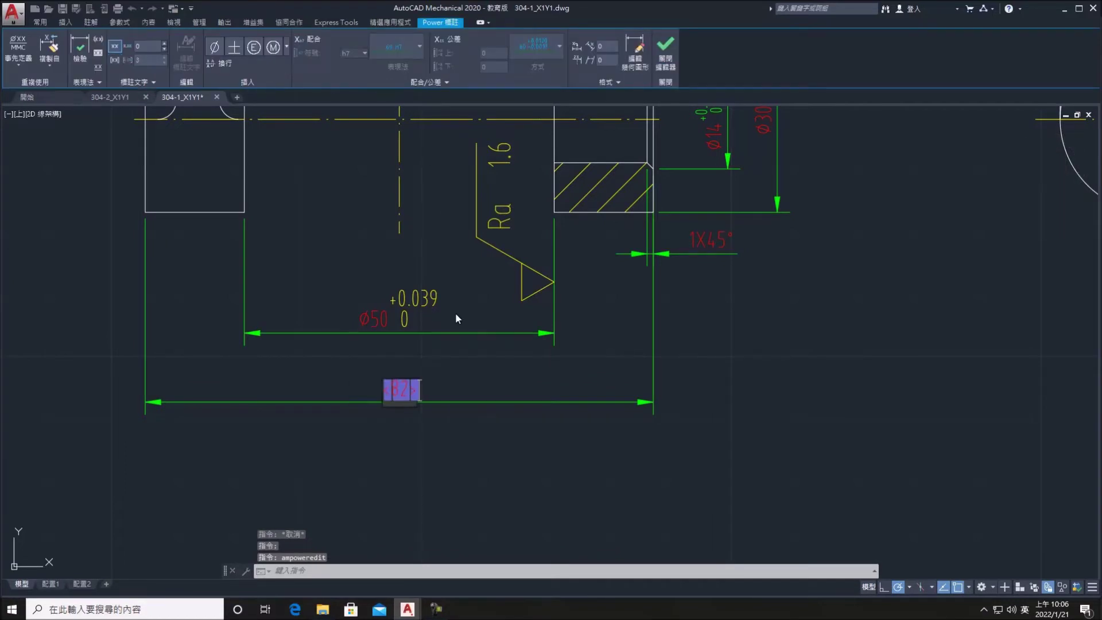
key(Return)
scroll(394, 327, down, 4)
scroll(395, 327, down, 2)
scroll(345, 261, down, 1)
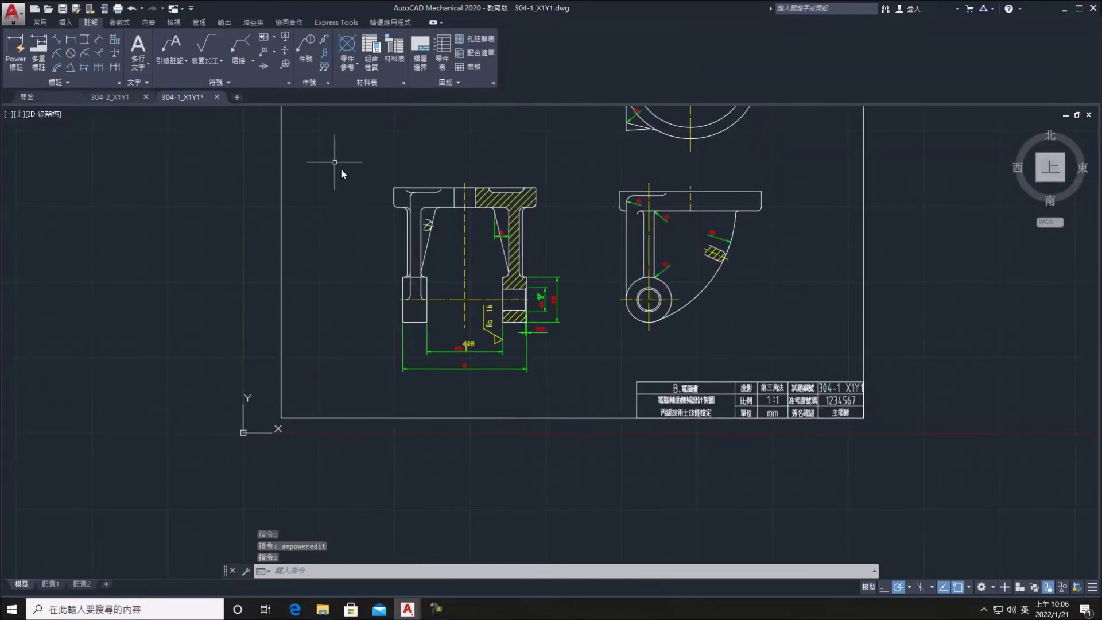
Place a surface-finish symbol at the left end of the lower dimension line
click(210, 51)
click(392, 348)
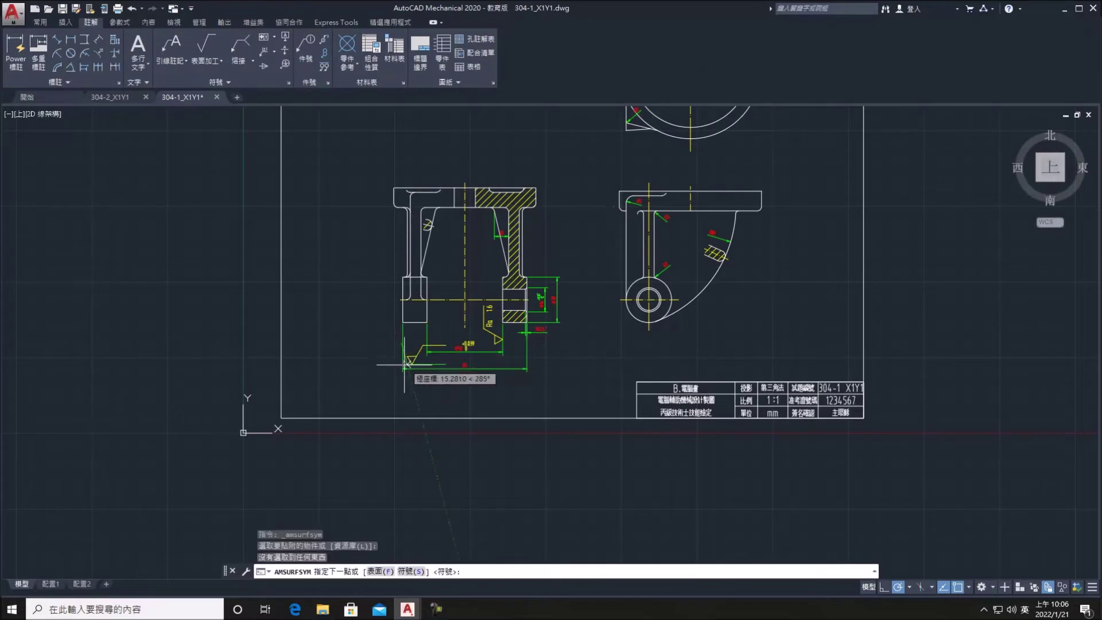
key(Escape)
click(217, 50)
click(402, 347)
click(402, 357)
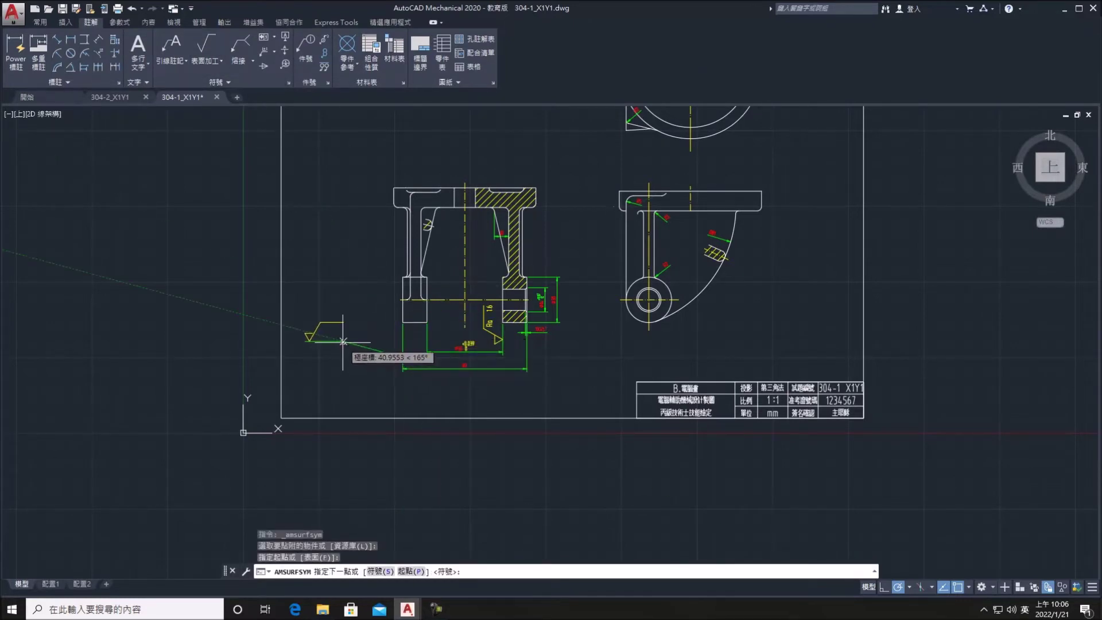
key(Return)
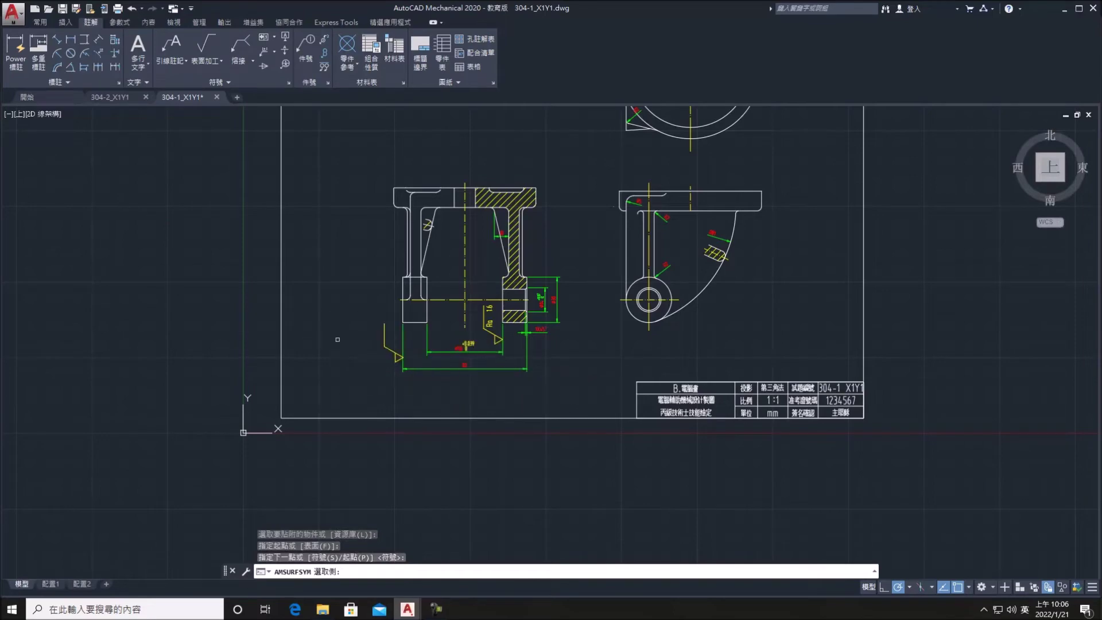
click(344, 343)
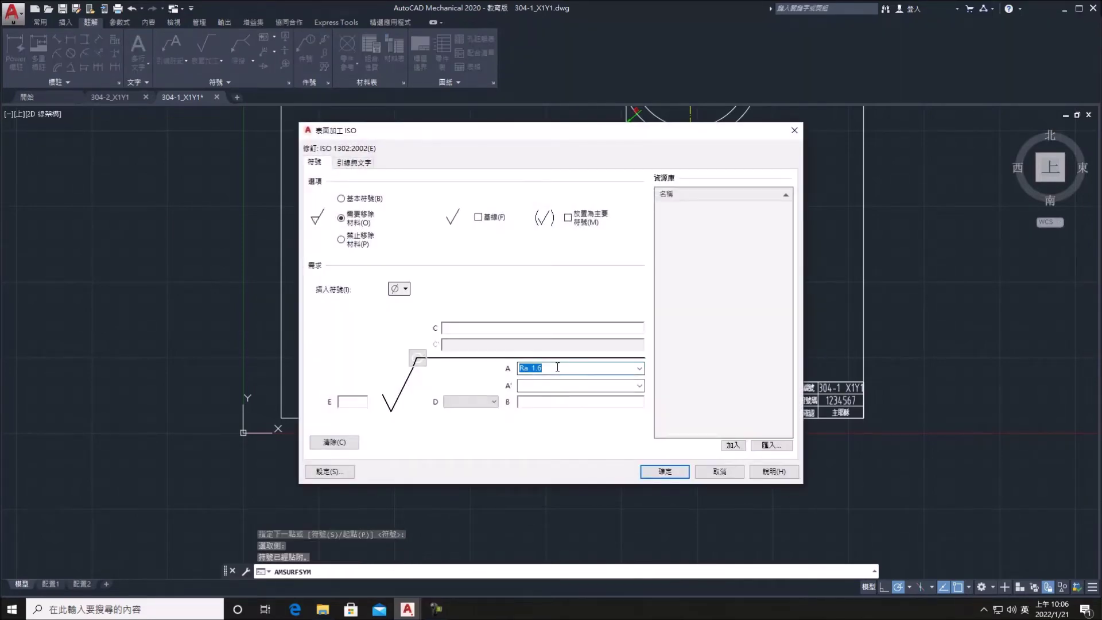
text(Ra 3.2)
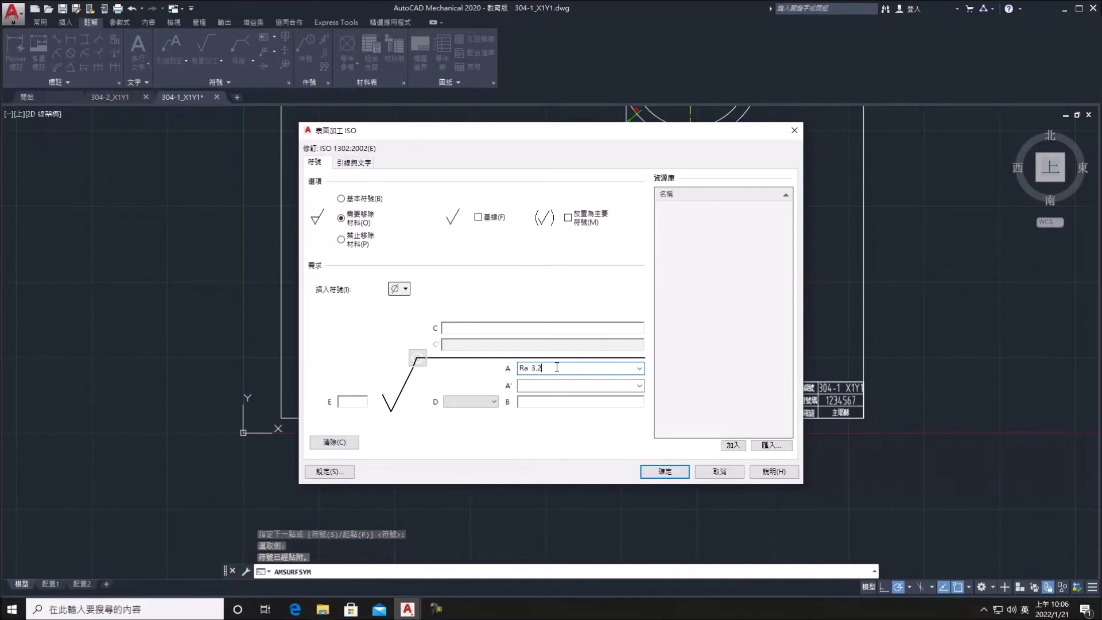
key(Return)
key(Escape)
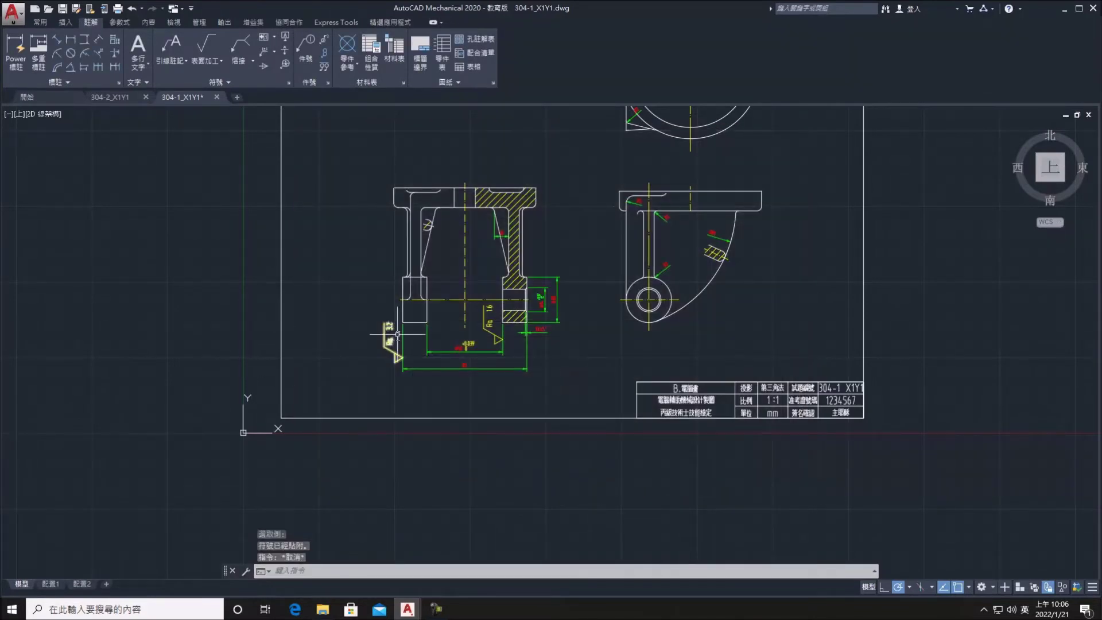
Change the new symbol's roughness value to Ra 6.3
double_click(394, 325)
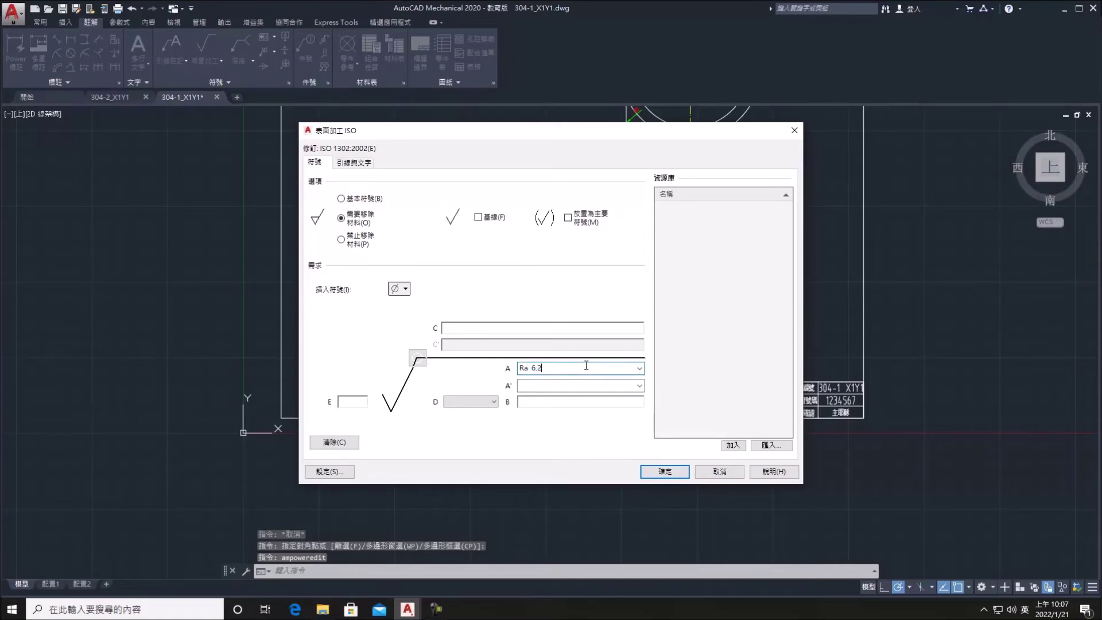
key(Return)
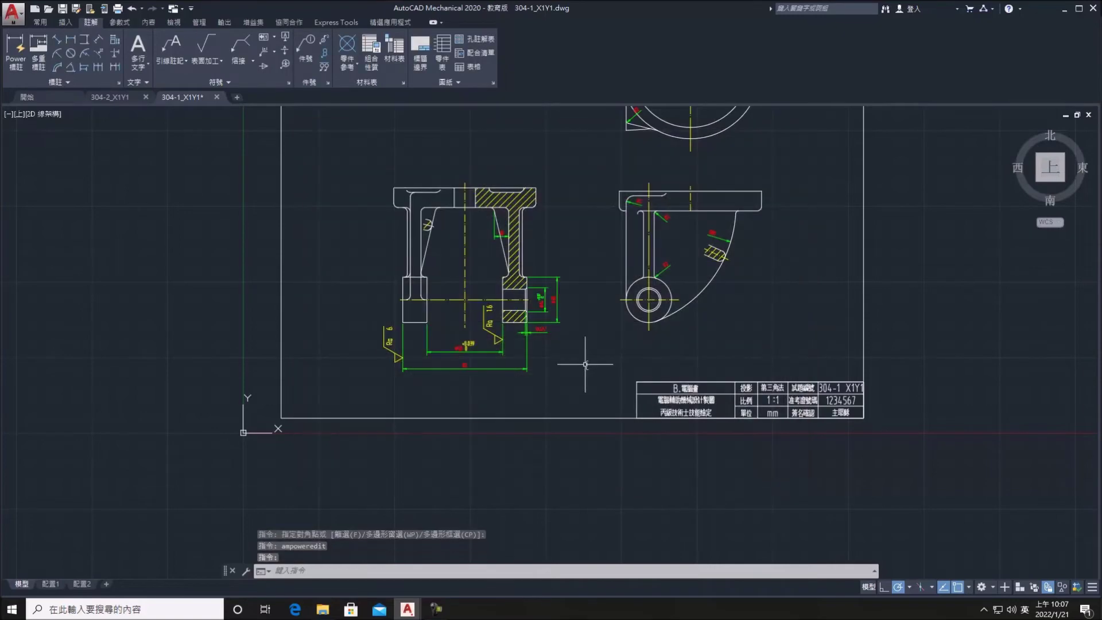
double_click(390, 340)
text(Ra 6.3)
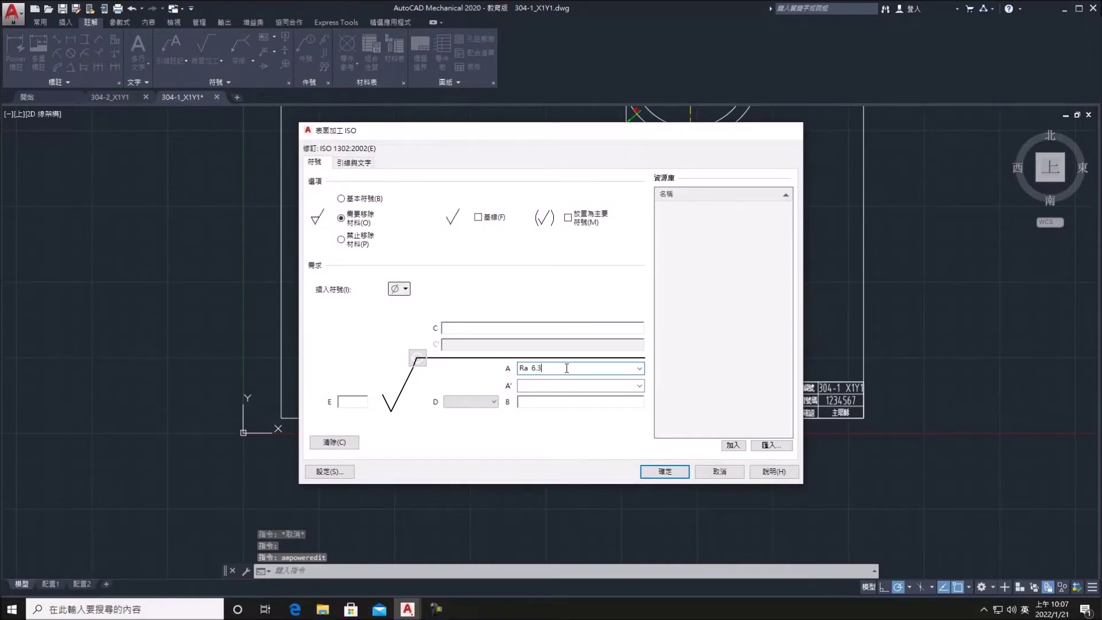
key(Return)
Place a power dimension at the section view's top-left fillet area
scroll(412, 295, up, 5)
middle_drag(406, 246, 89, 364)
click(27, 51)
middle_drag(191, 248, 401, 294)
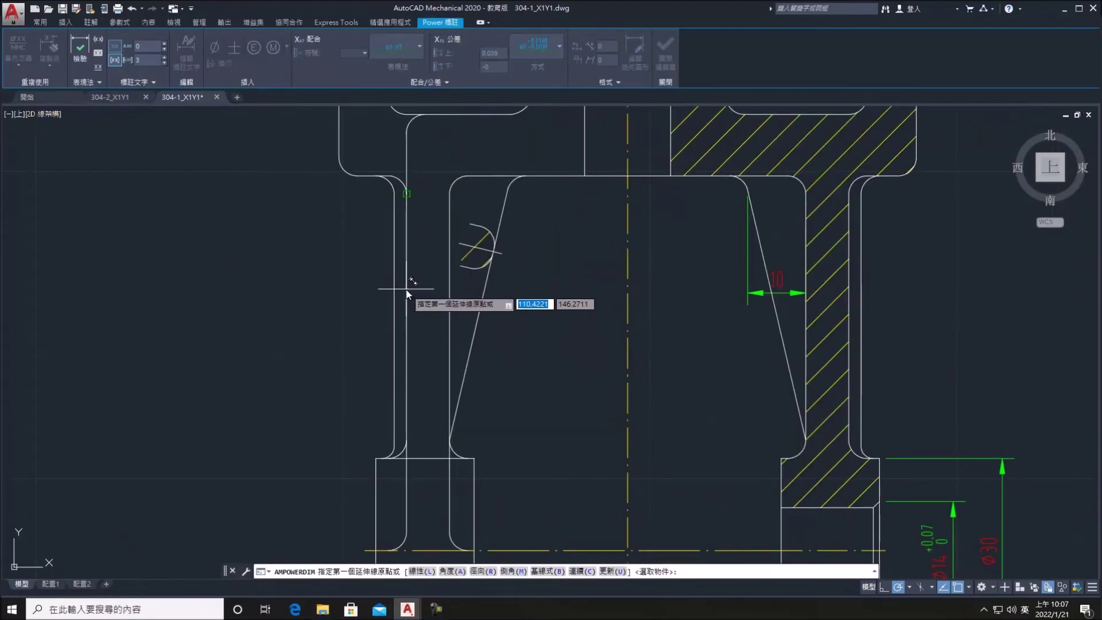
click(386, 248)
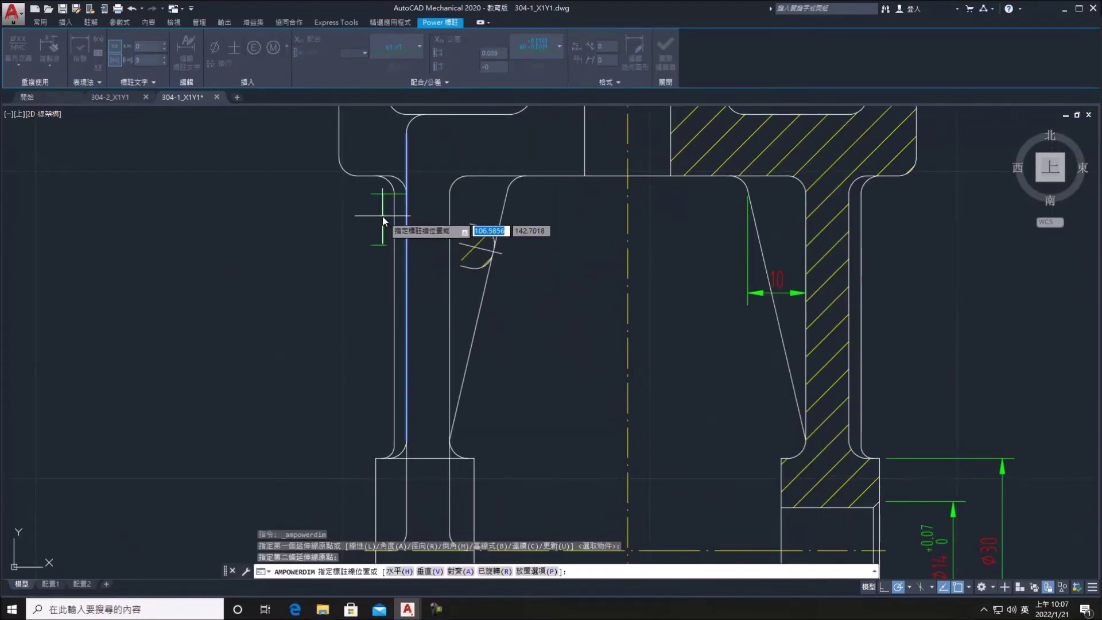
click(404, 165)
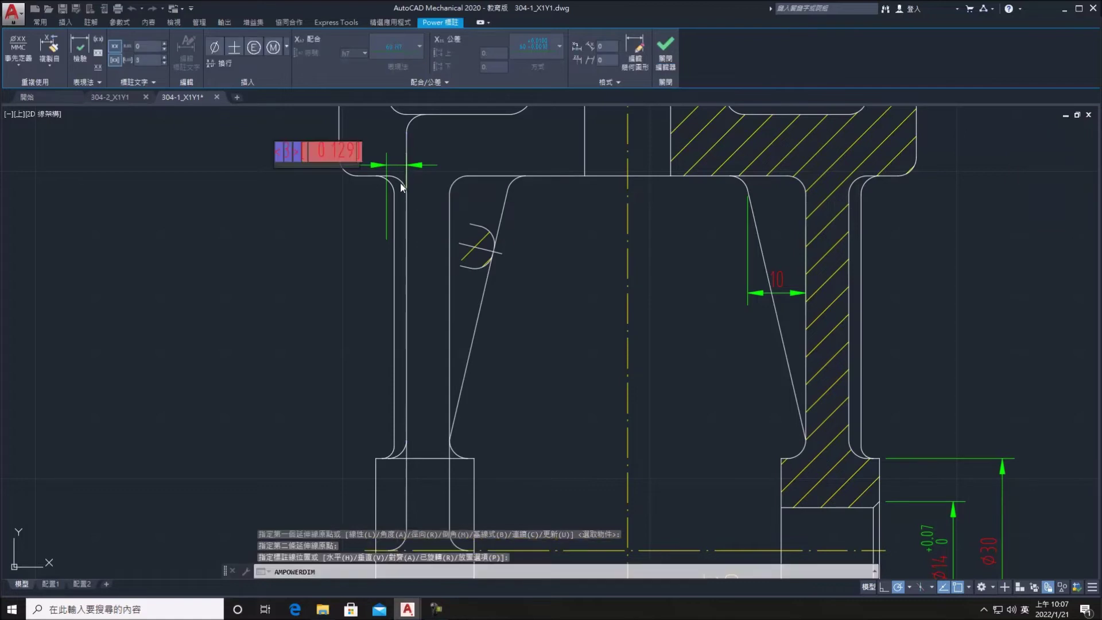
key(BackSpace)
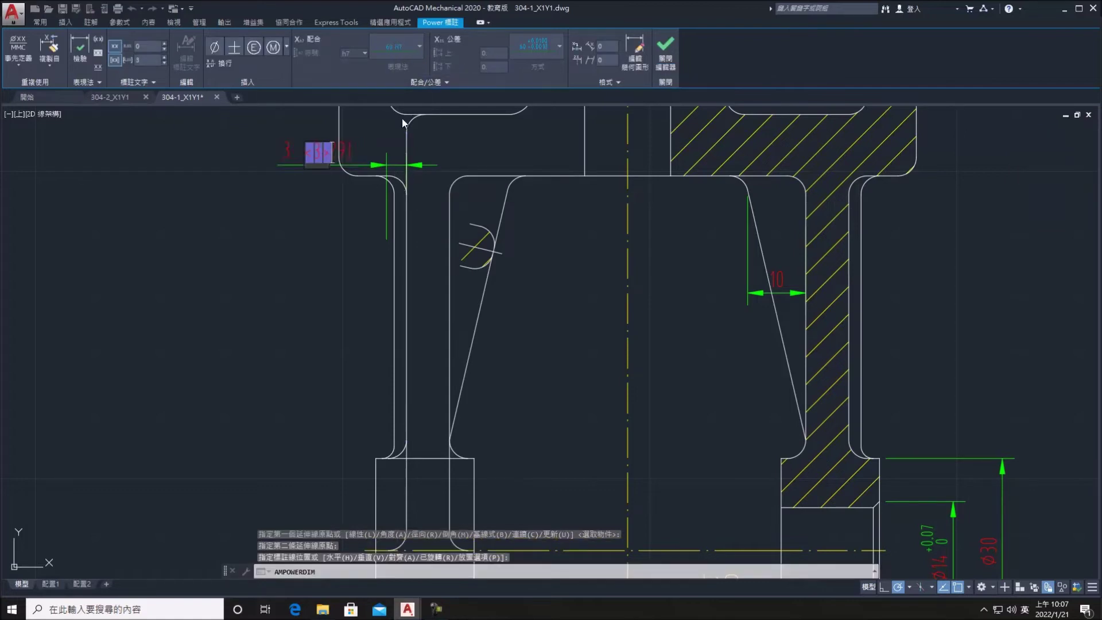
key(Escape)
key(Escape)
Re-anchor the dimension to measure 2 and delete its [0.079] inch value
click(387, 237)
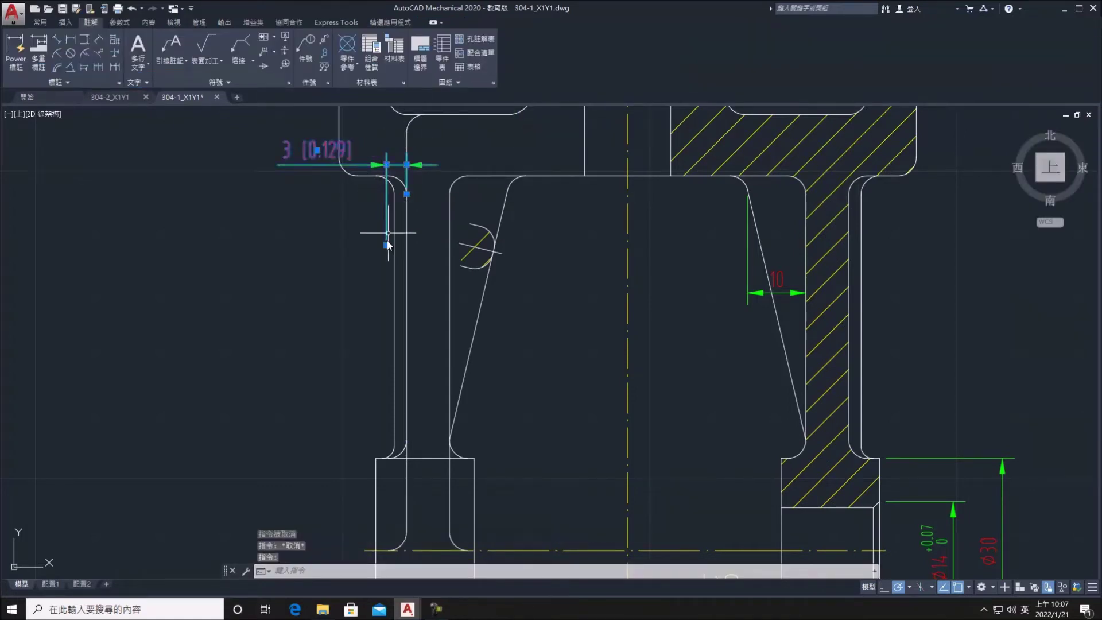
click(386, 245)
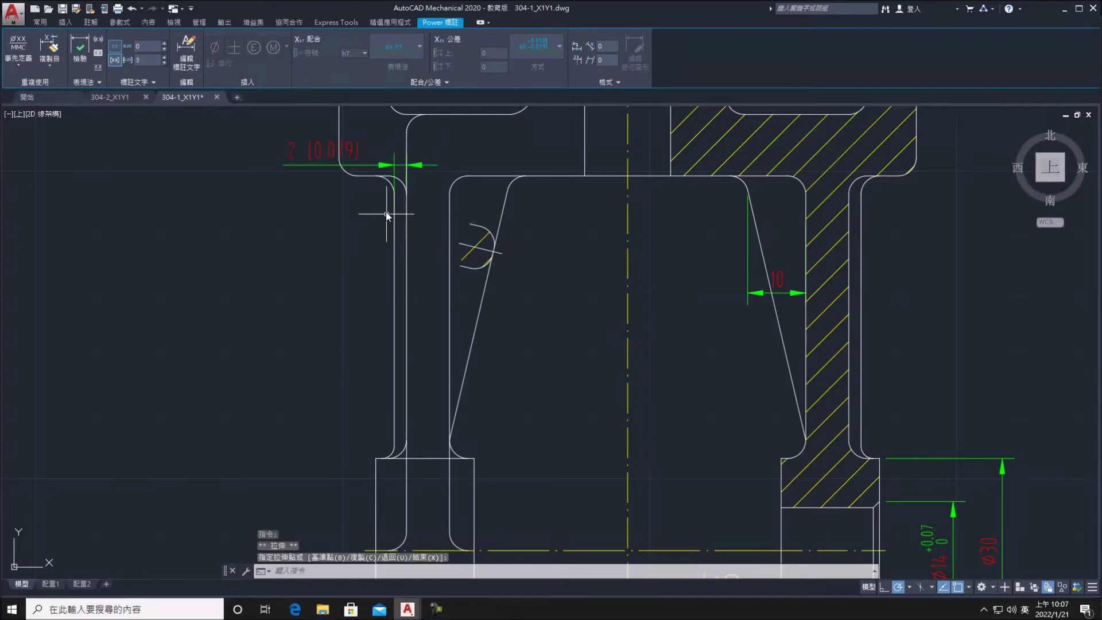
double_click(315, 154)
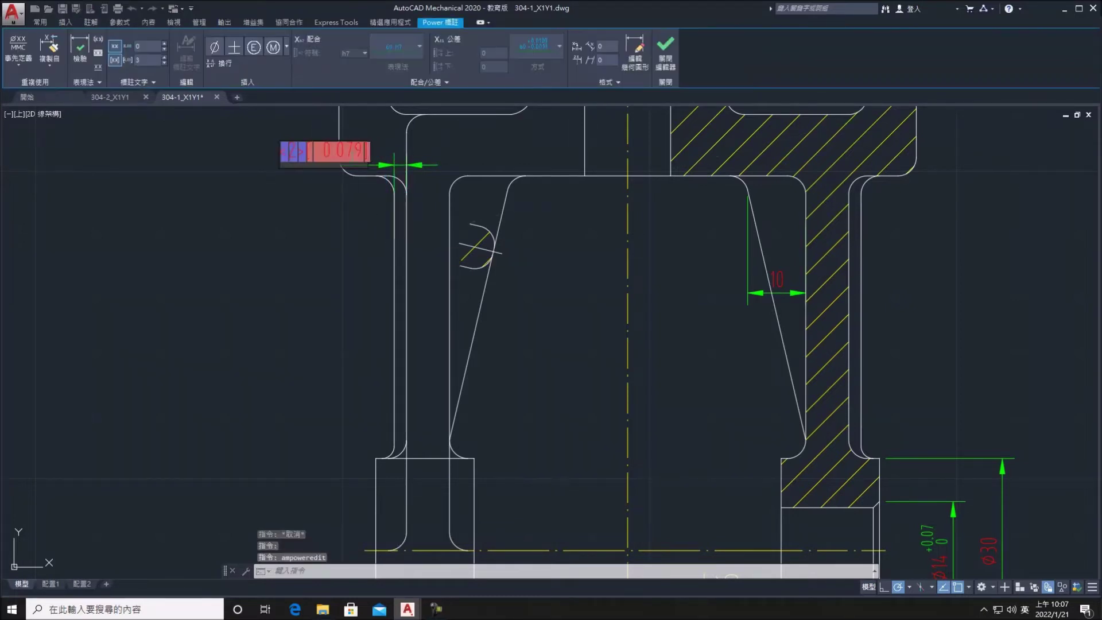
click(352, 154)
key(Return)
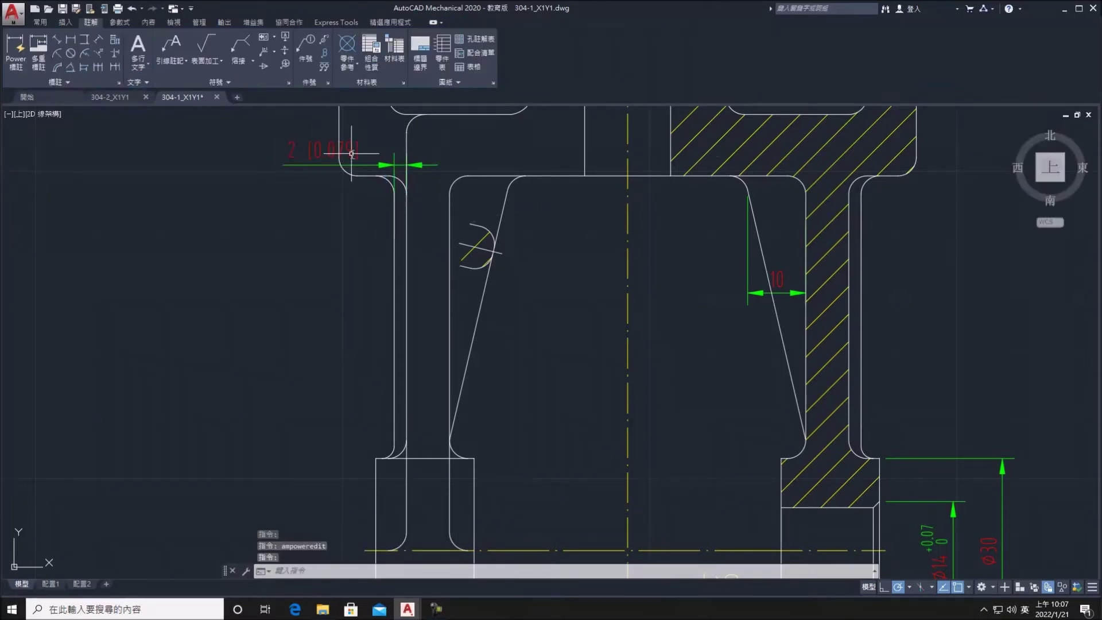
double_click(352, 153)
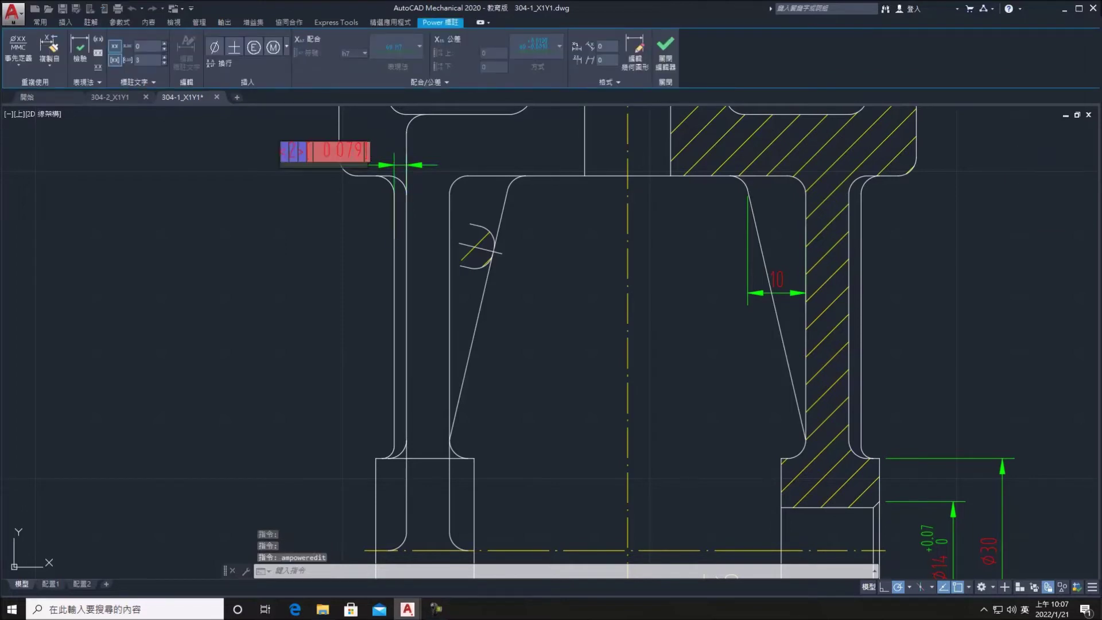
key(Delete)
key(Escape)
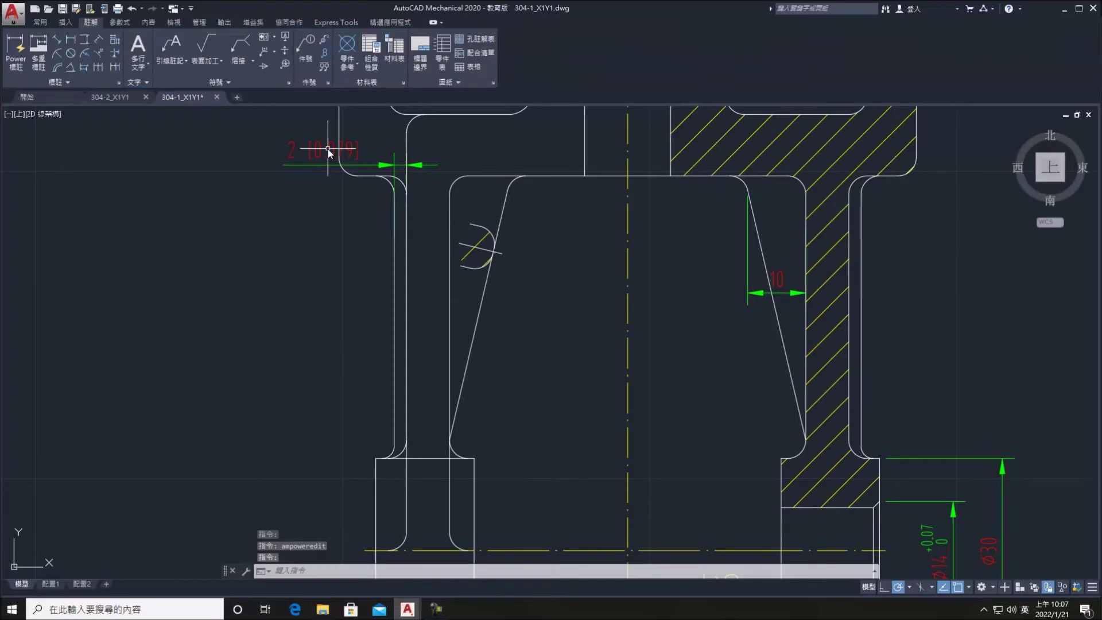
double_click(328, 150)
key(Delete)
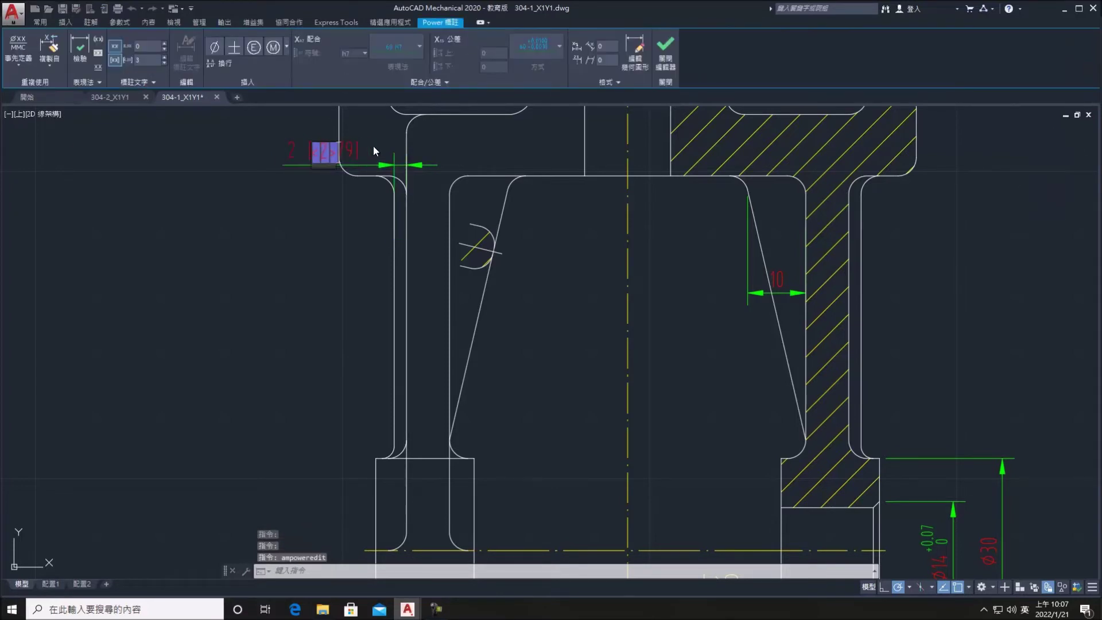
click(373, 145)
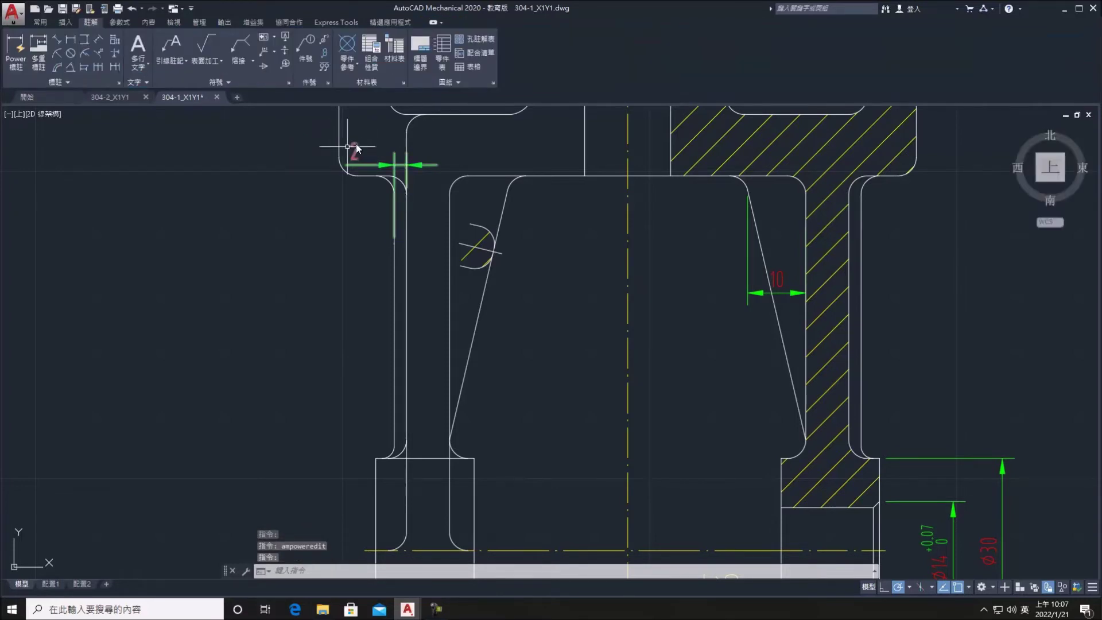
click(23, 64)
Dimension the left wall thickness between the outer and inner wall lines
scroll(367, 269, up, 2)
scroll(333, 287, up, 3)
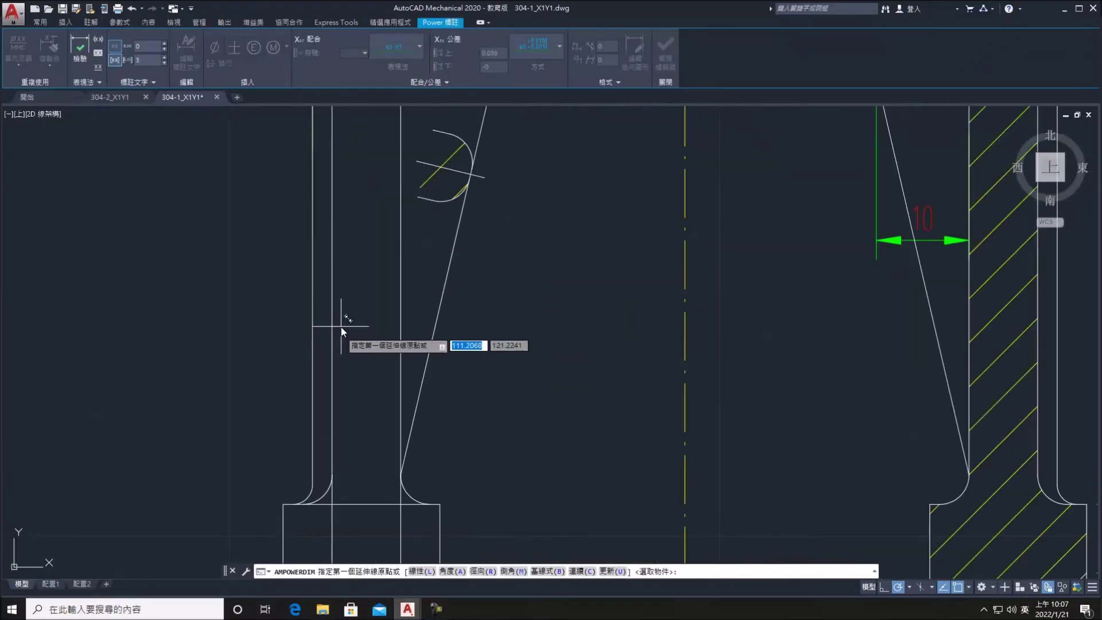
click(330, 270)
click(400, 253)
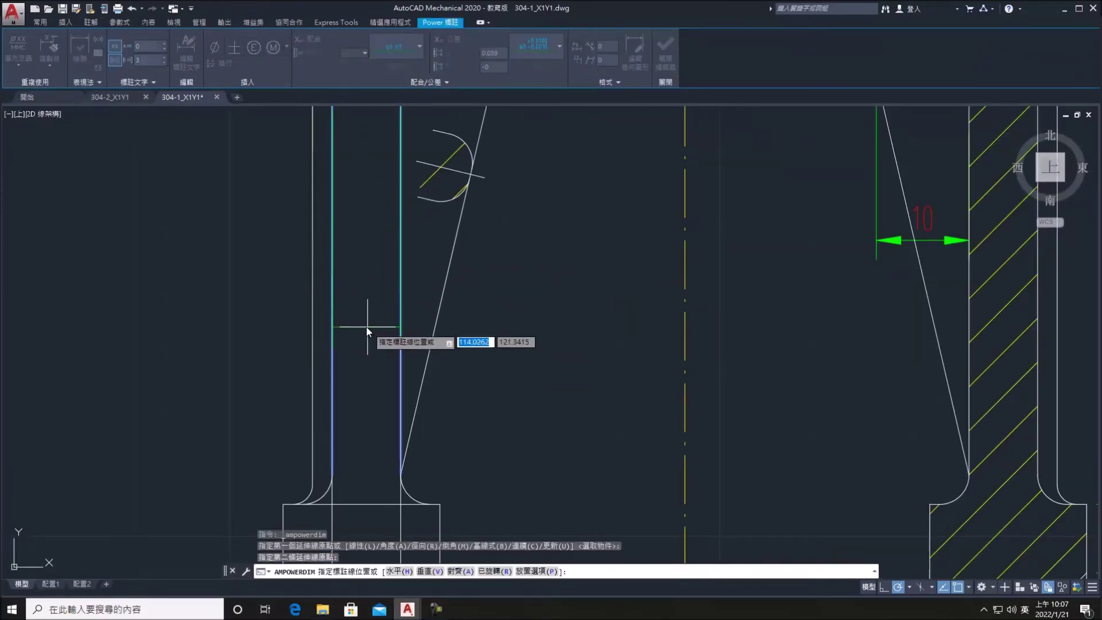
click(371, 291)
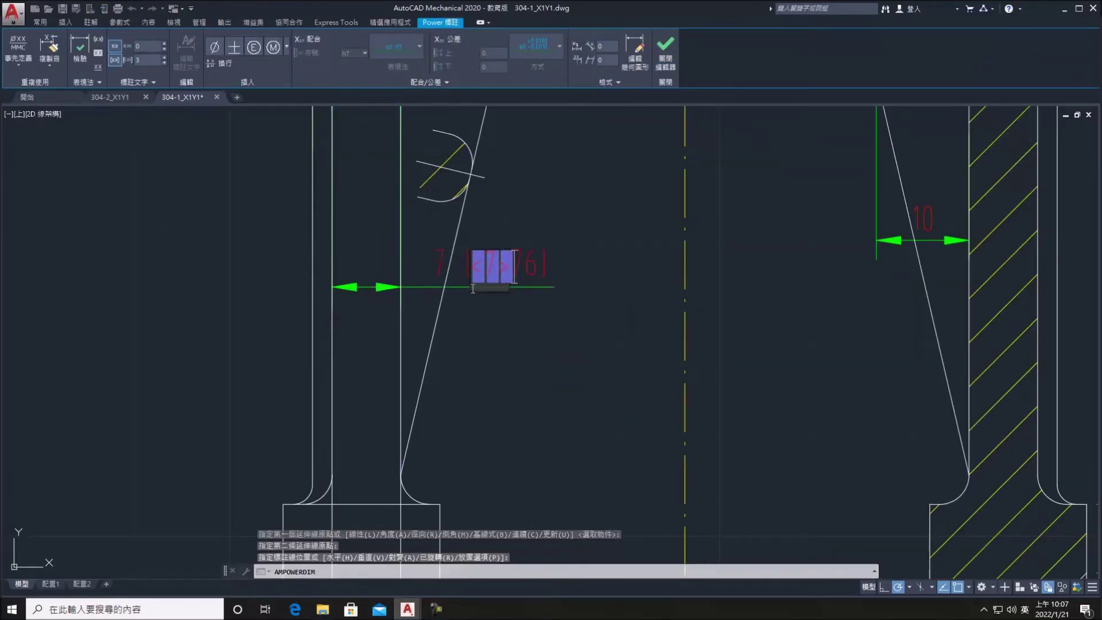
key(Escape)
key(Escape)
Delete the bracketed [0.276] value so the dimension reads just 7
click(529, 264)
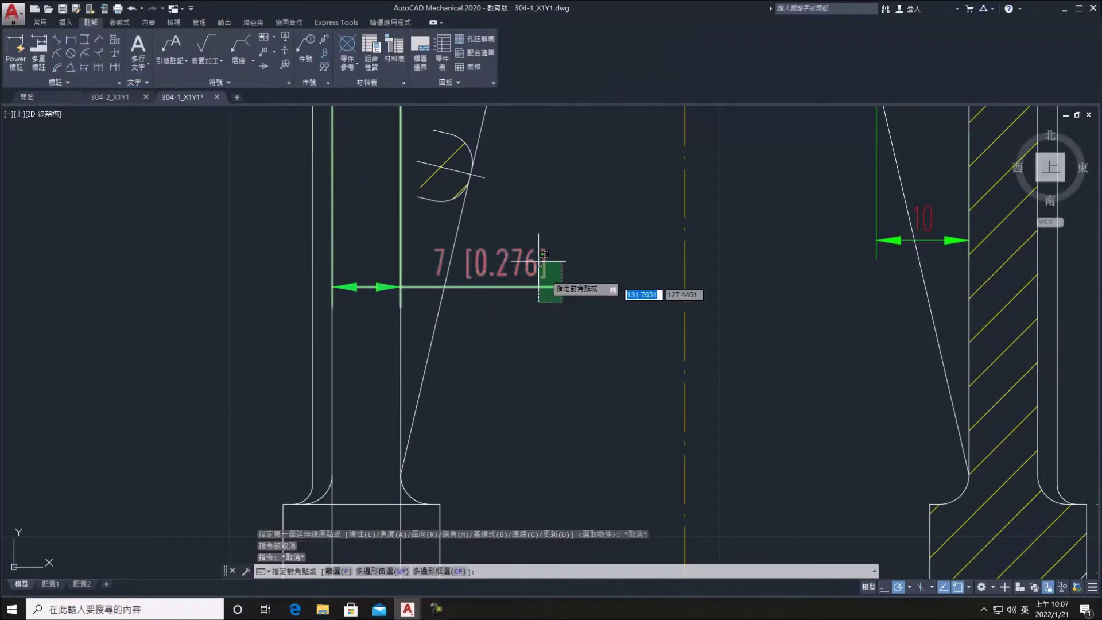
double_click(529, 264)
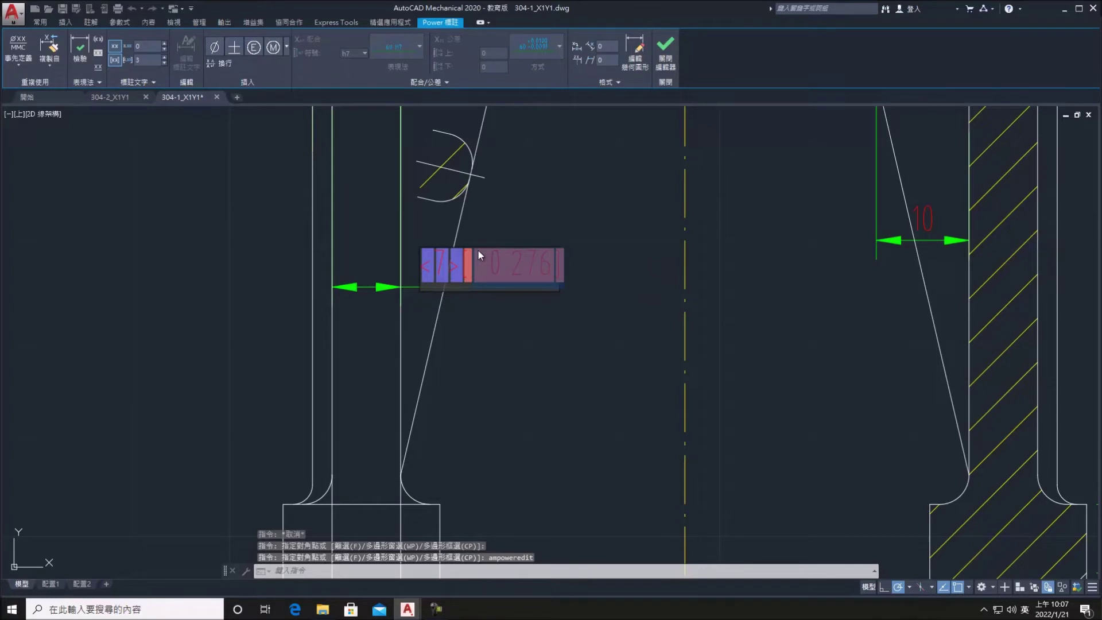
click(541, 279)
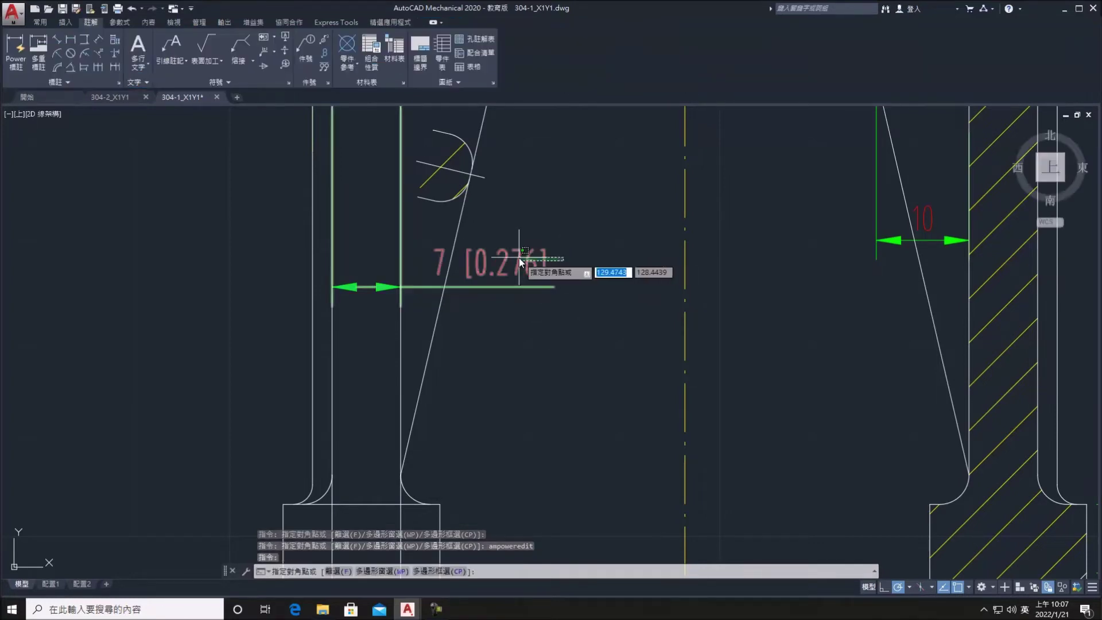
click(520, 261)
double_click(519, 262)
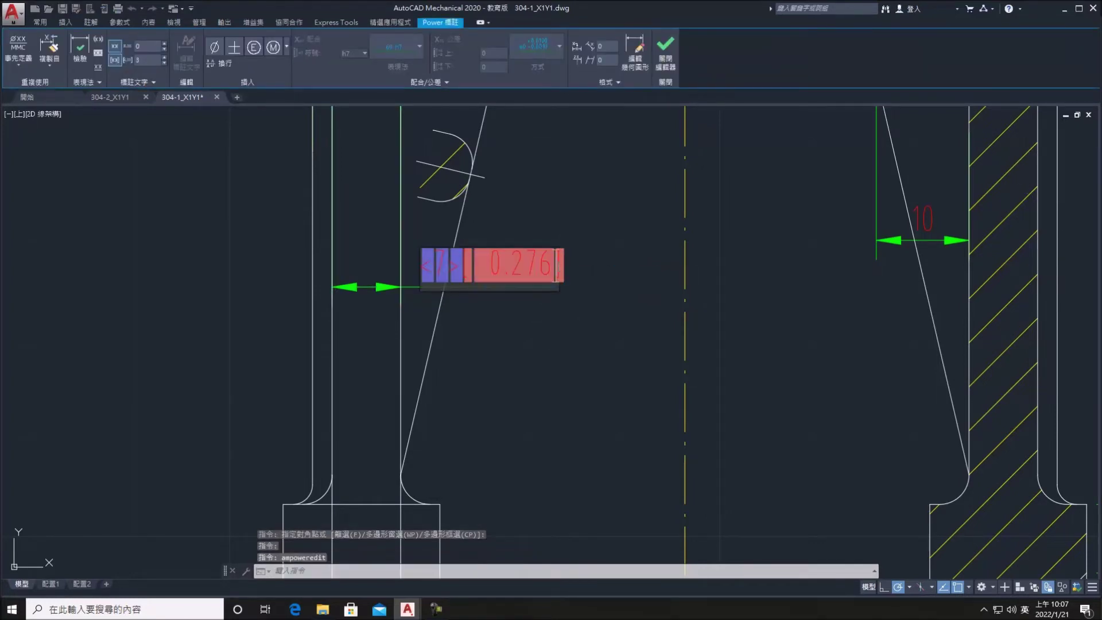
click(578, 260)
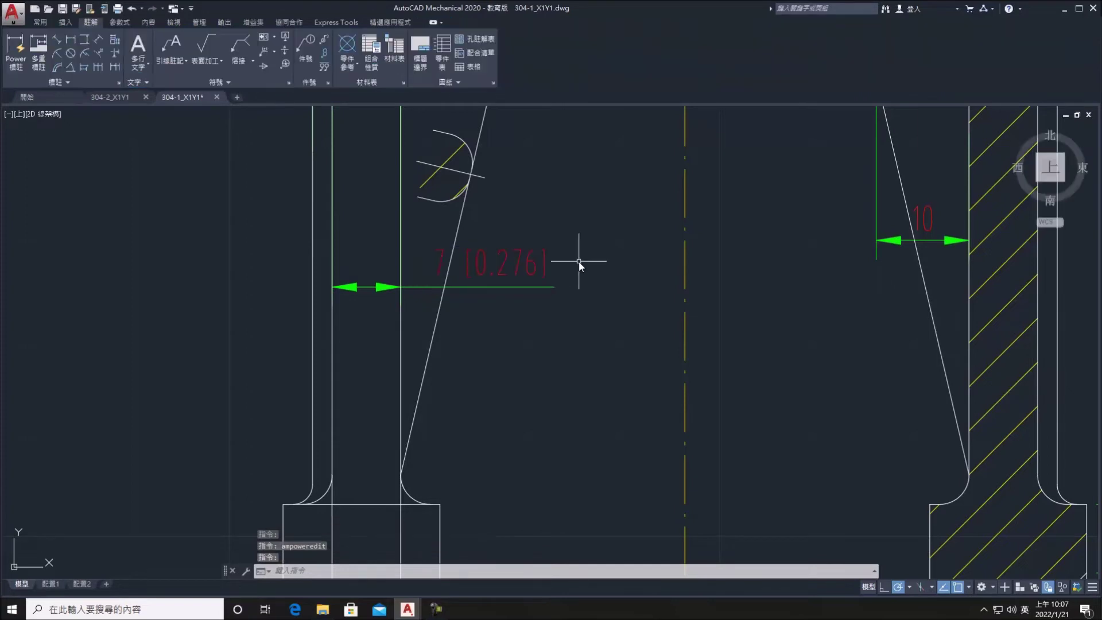
double_click(509, 265)
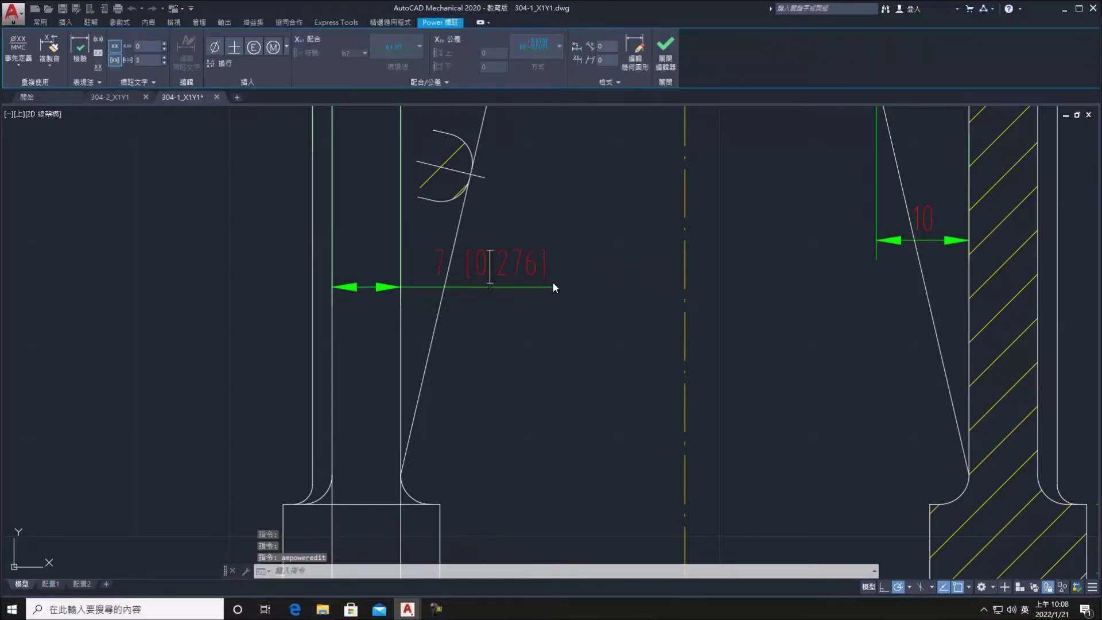
key(BackSpace)
click(514, 281)
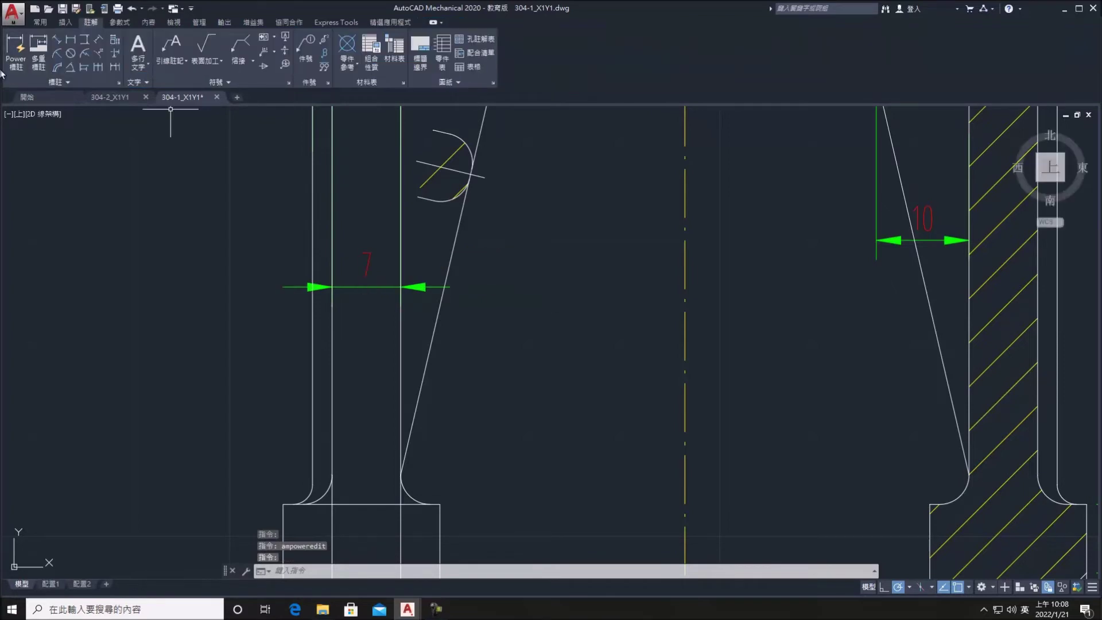
click(14, 57)
scroll(430, 333, down, 2)
Add an aligned power dimension along the section view's slanted wall
scroll(488, 408, up, 1)
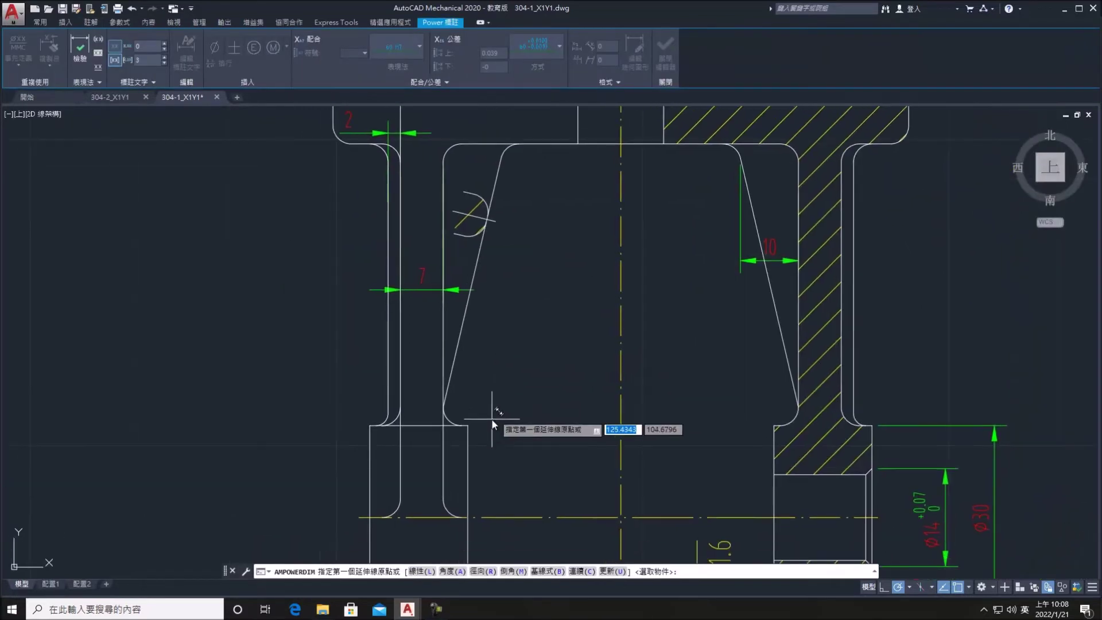
click(467, 424)
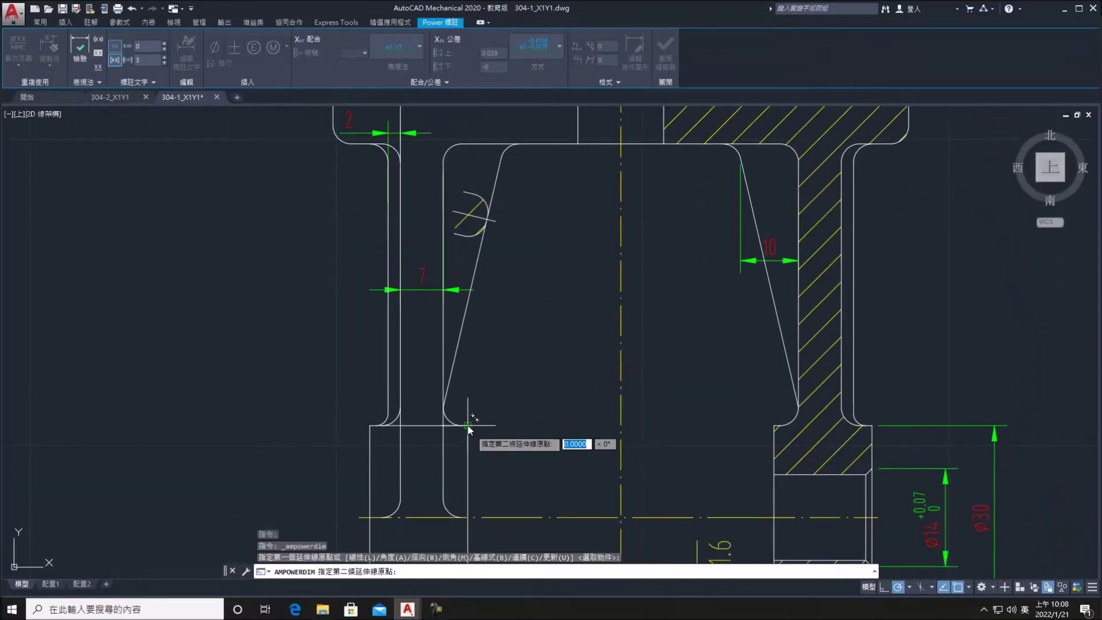
click(442, 335)
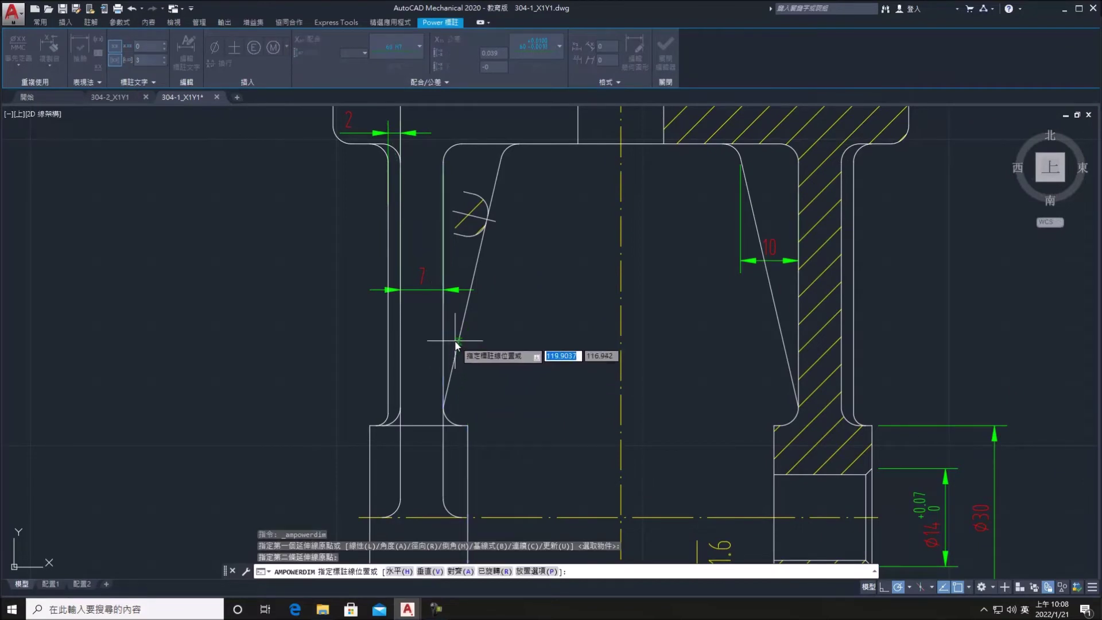
click(455, 340)
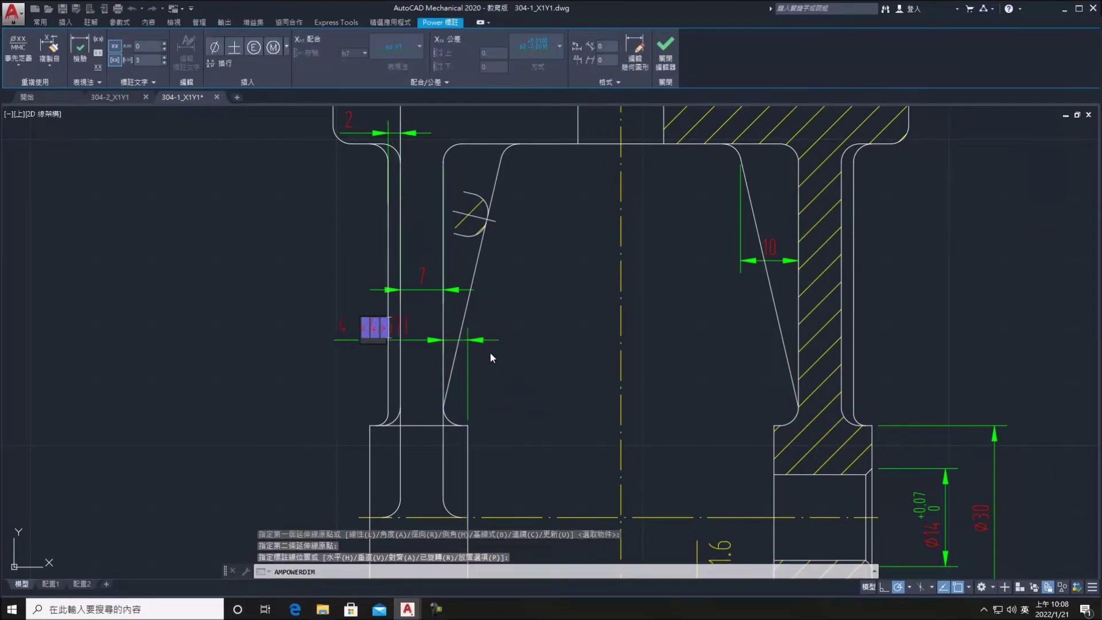
key(Escape)
key(Escape)
key(Escape)
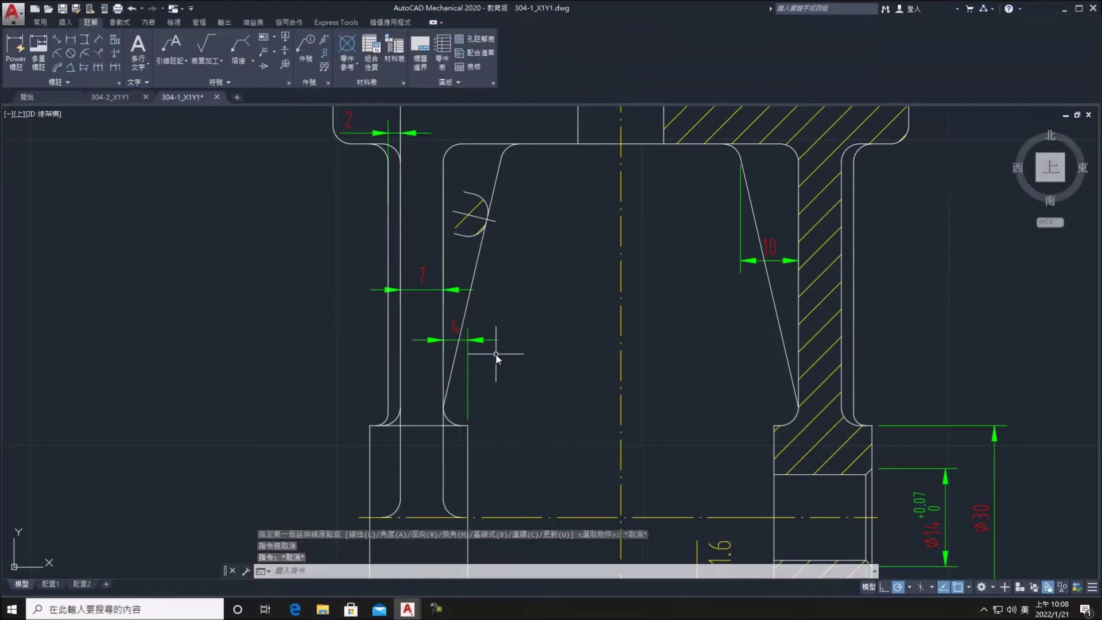
Move the 7 dimension higher up the slanted wall
click(444, 290)
click(443, 290)
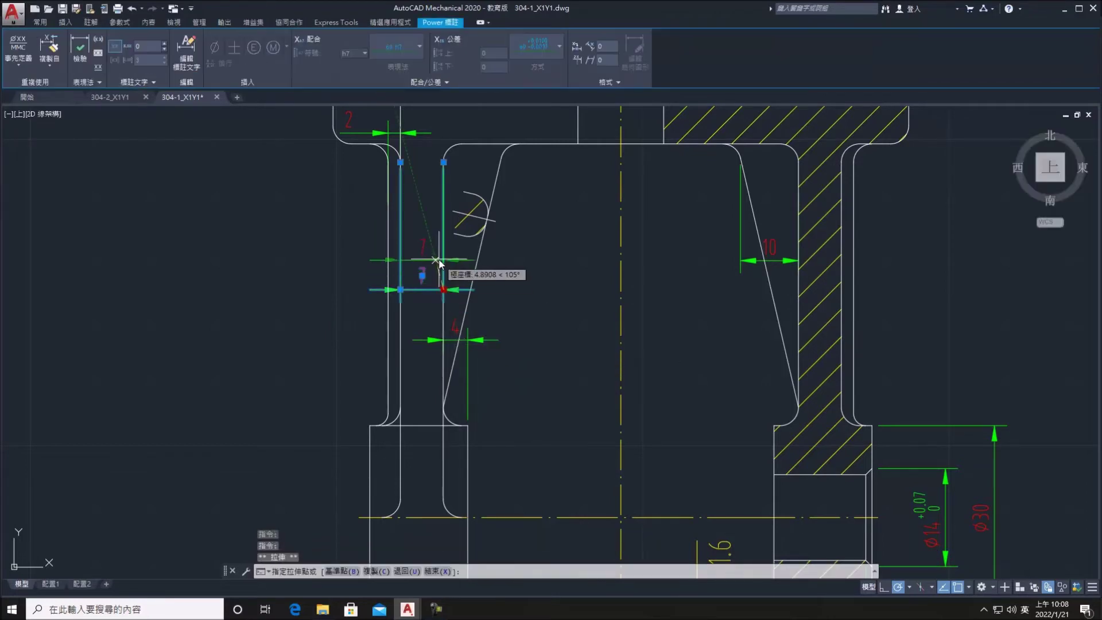
click(481, 256)
key(Escape)
middle_drag(480, 255, 394, 292)
Start a power dimension across the rounded feature, then discard its 0.275 value
click(20, 57)
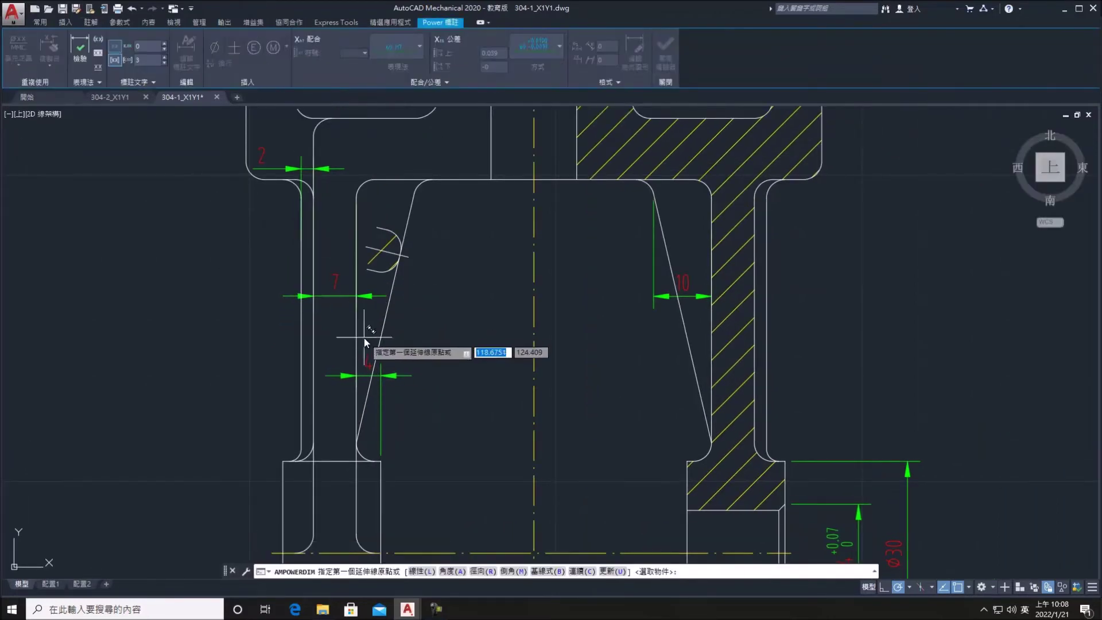
scroll(285, 369, up, 2)
scroll(291, 344, up, 3)
click(348, 194)
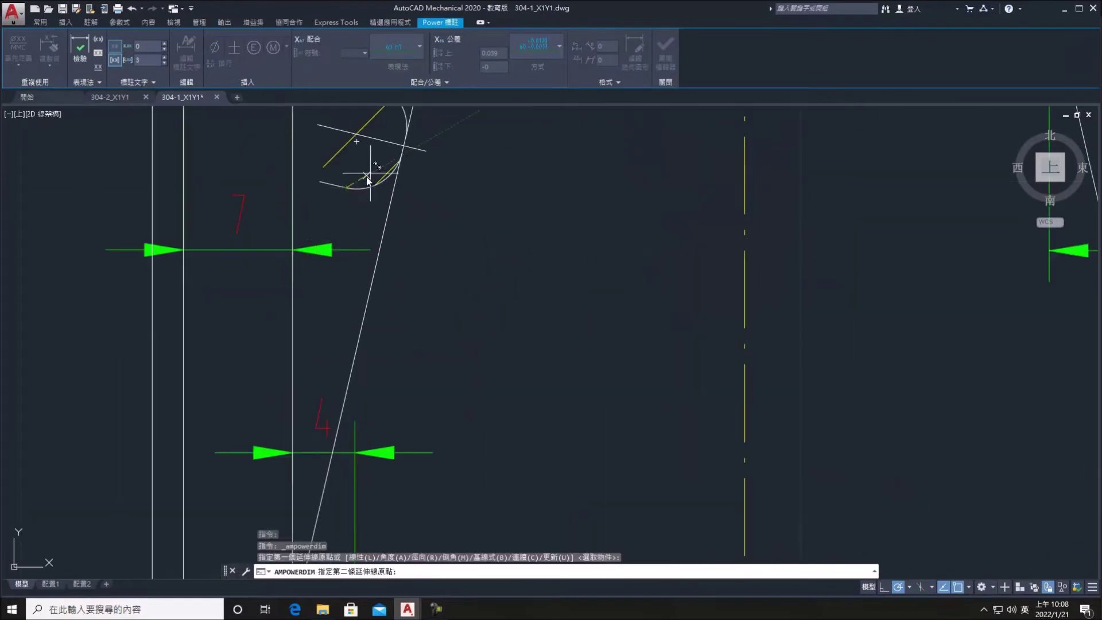
middle_drag(396, 234, 388, 284)
click(366, 133)
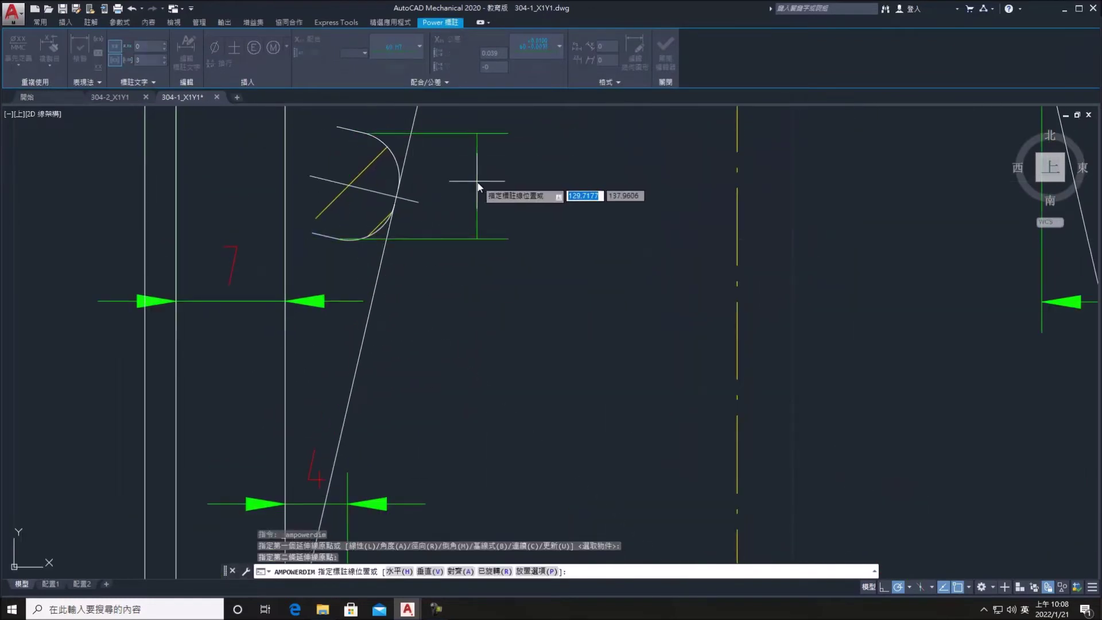
click(467, 247)
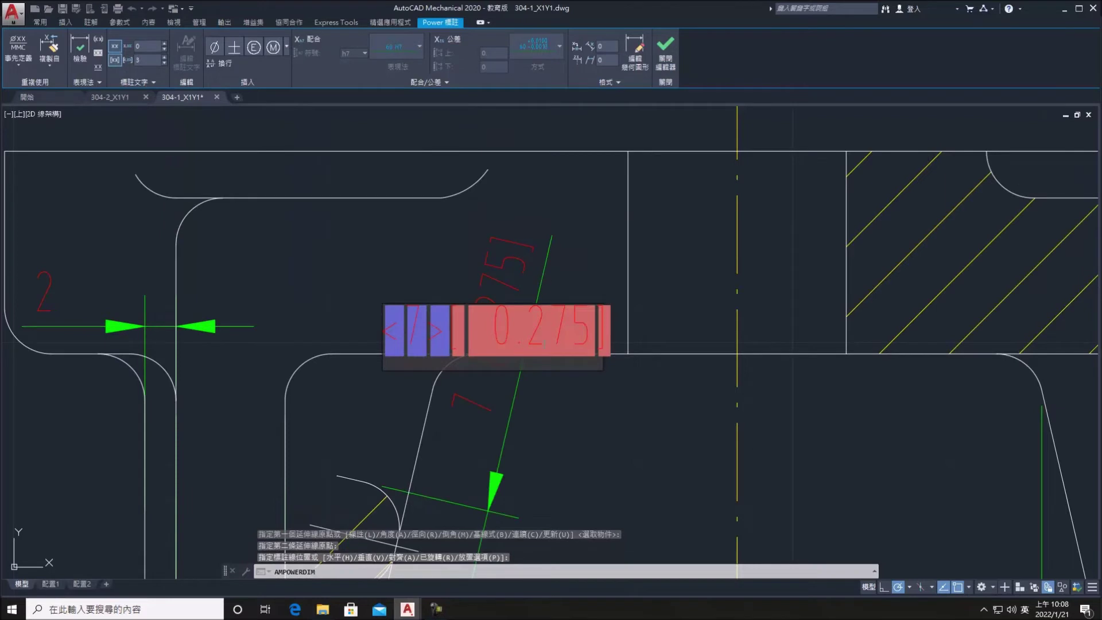
key(Return)
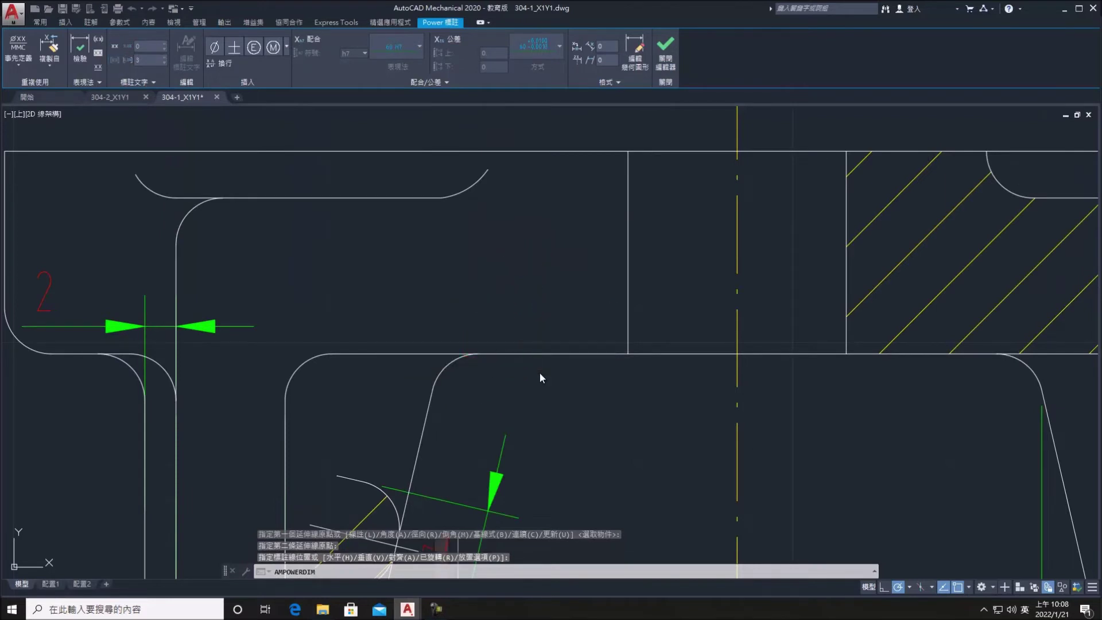
Cancel the running dimension command and pan over to the bored flange
scroll(539, 373, down, 5)
scroll(628, 398, up, 2)
scroll(559, 339, up, 2)
middle_drag(558, 339, 664, 422)
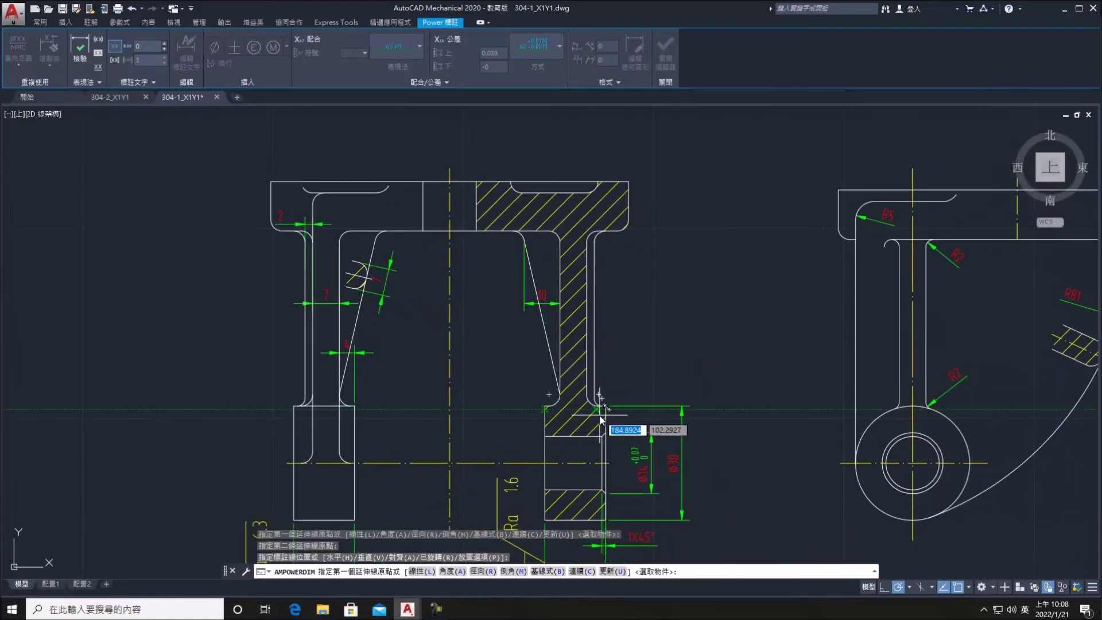
scroll(665, 422, down, 2)
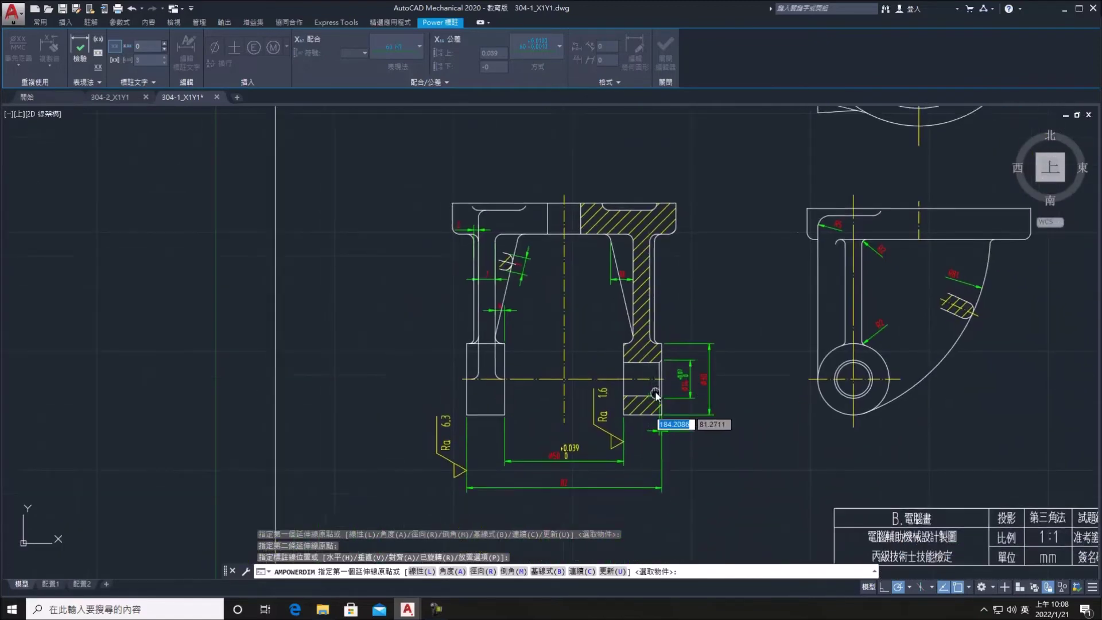
middle_drag(687, 388, 572, 416)
key(Escape)
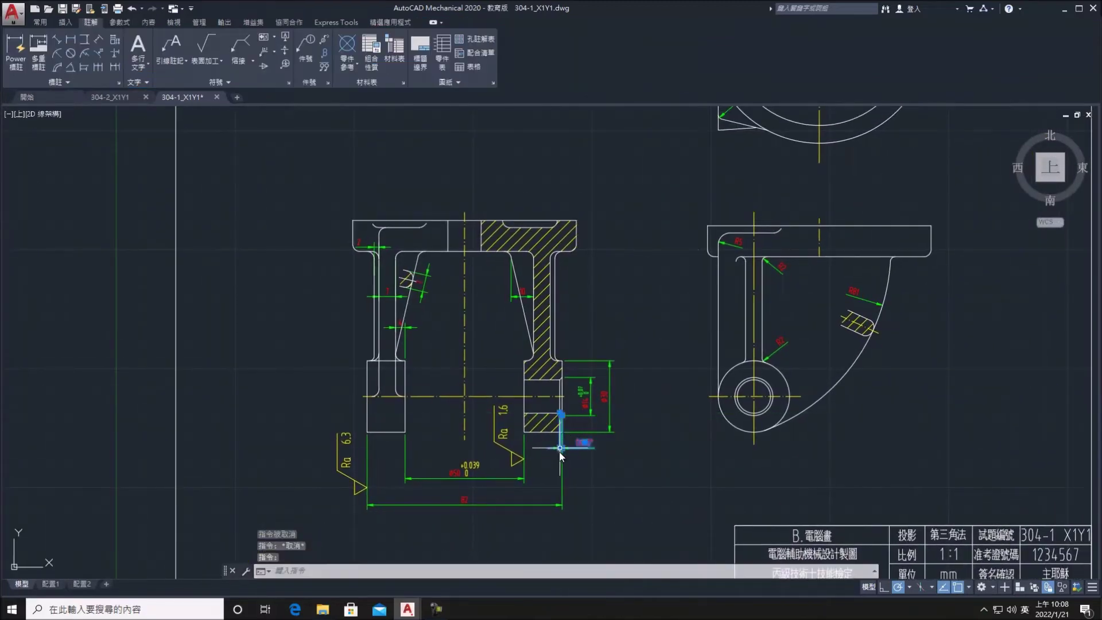
Stretch the extension line of the dimension beside the bore
click(560, 452)
click(560, 473)
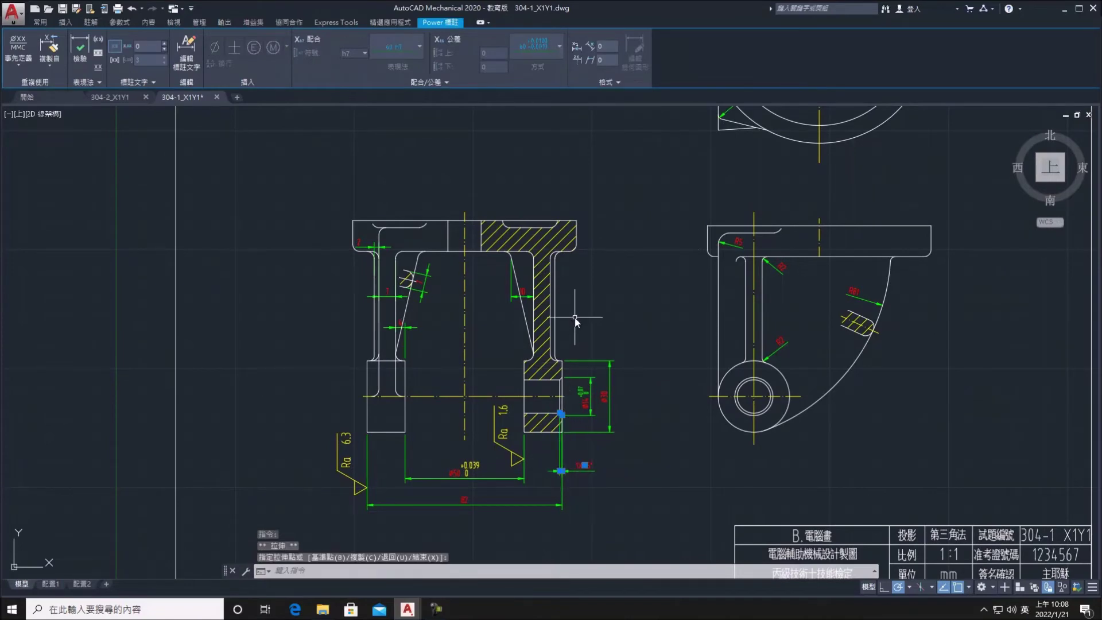
middle_drag(574, 315, 556, 332)
key(Escape)
click(205, 52)
scroll(573, 365, up, 5)
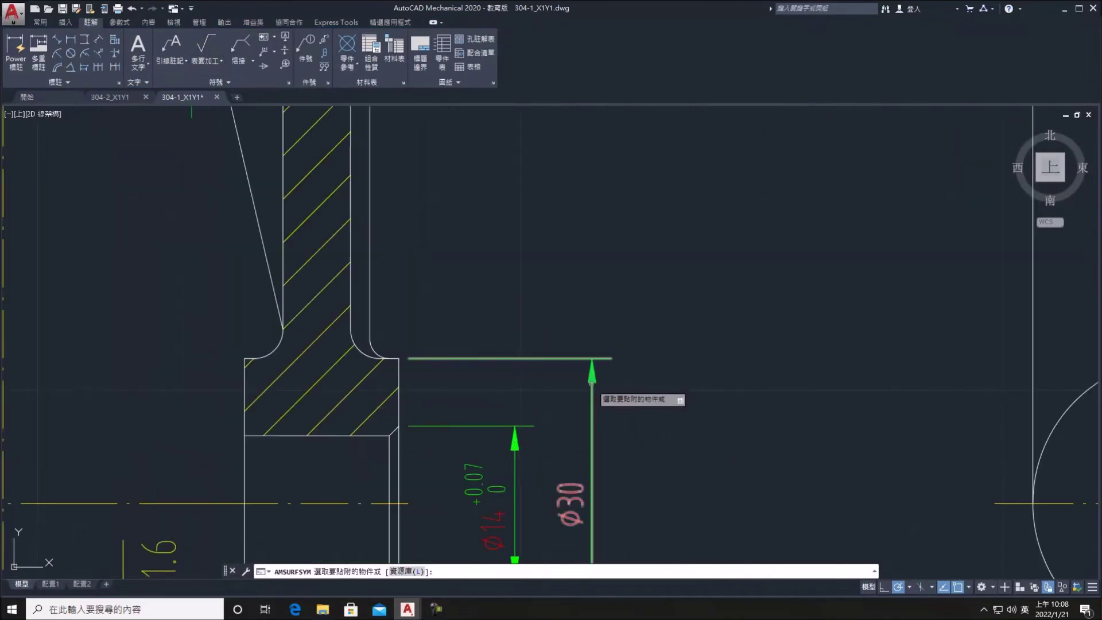
Attach an Ra 6.3 surface-finish symbol with a bent leader to the flange's right face
click(400, 386)
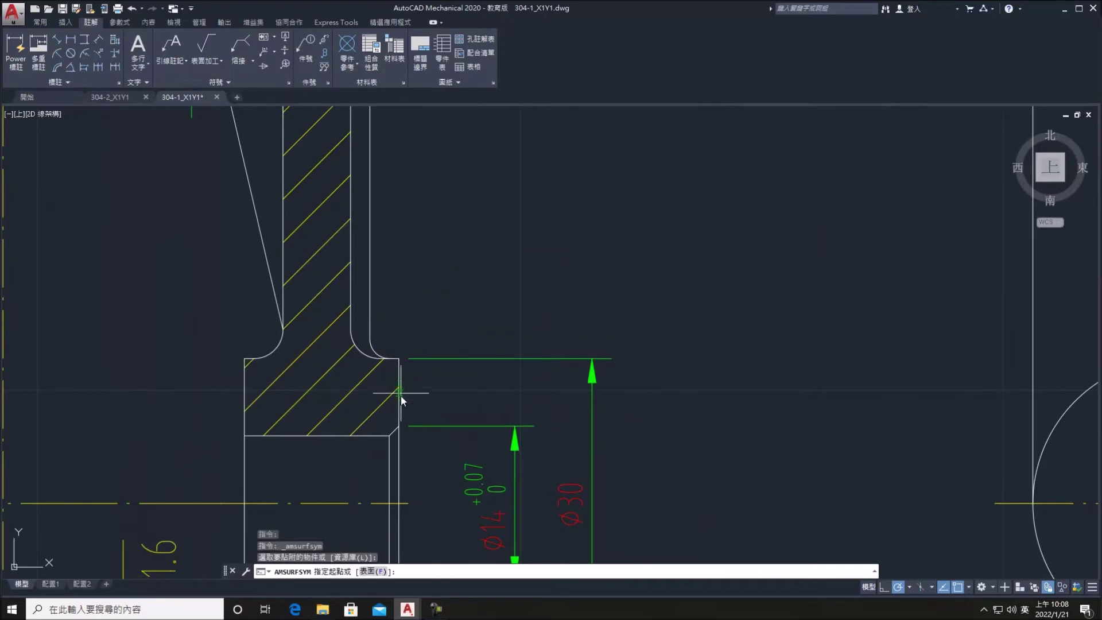
click(545, 208)
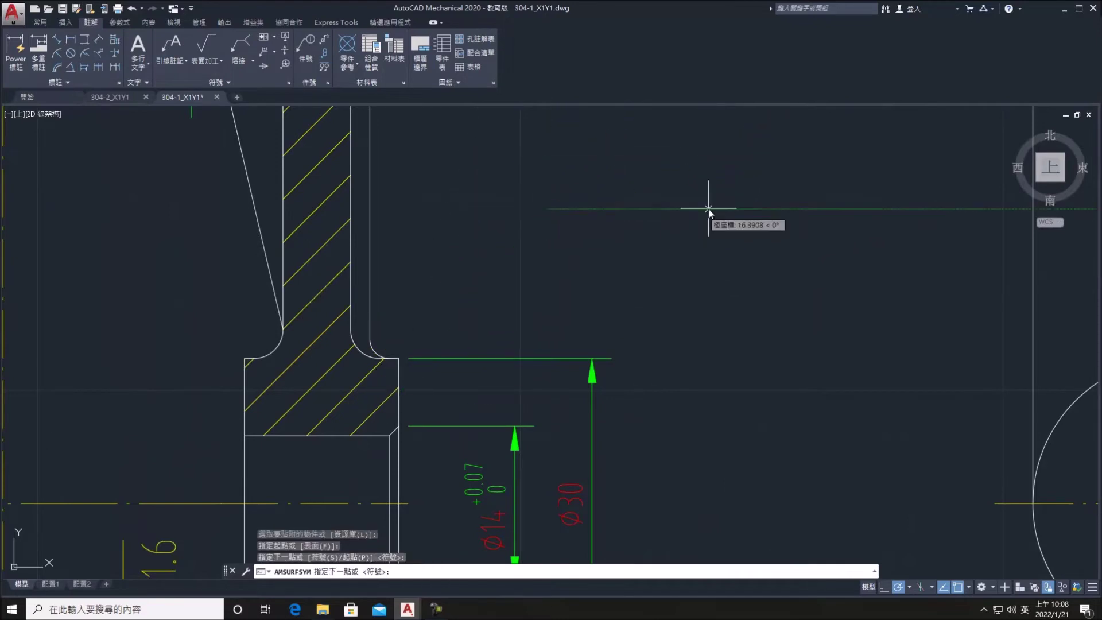
click(733, 208)
key(Return)
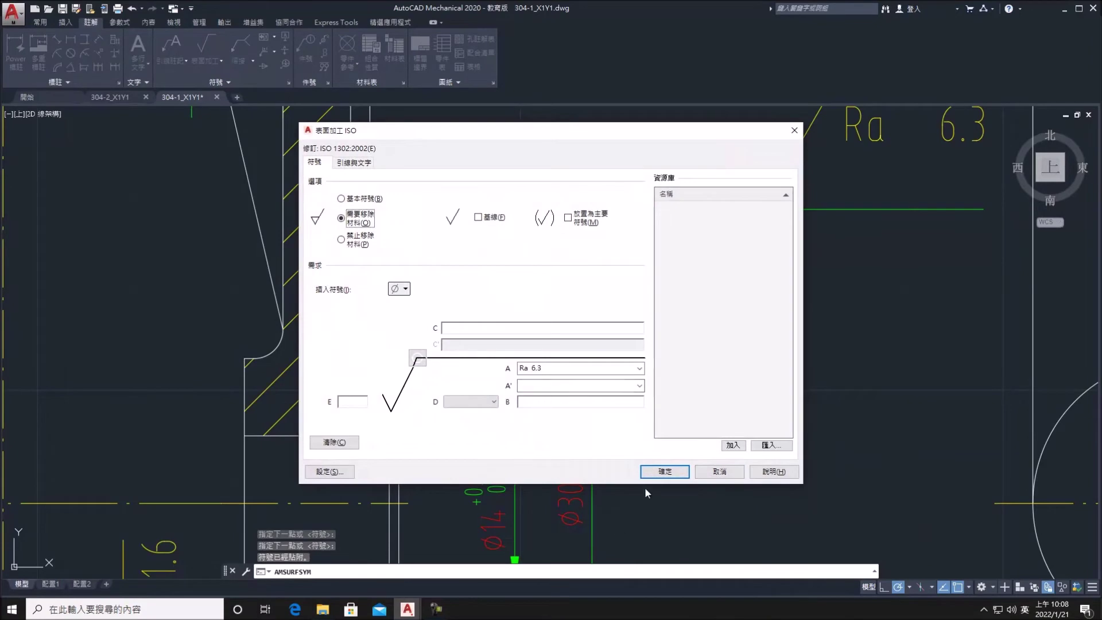
click(663, 469)
Grab the Ra 6.3 leader to slide the symbol, then cancel, leaving it in place
key(Escape)
scroll(809, 299, down, 3)
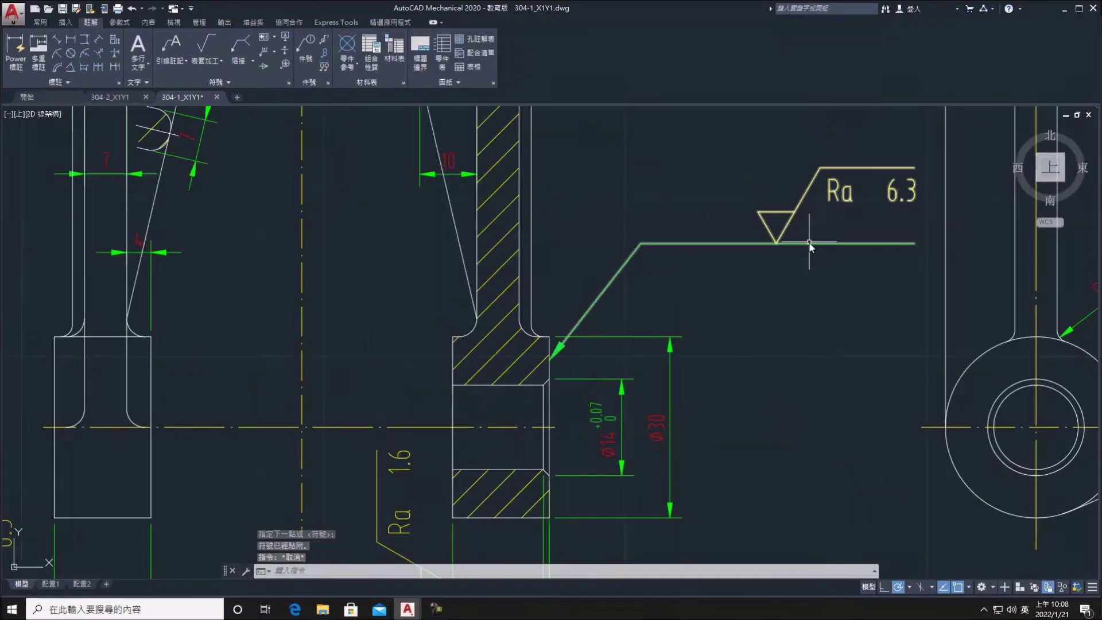
click(783, 243)
click(776, 243)
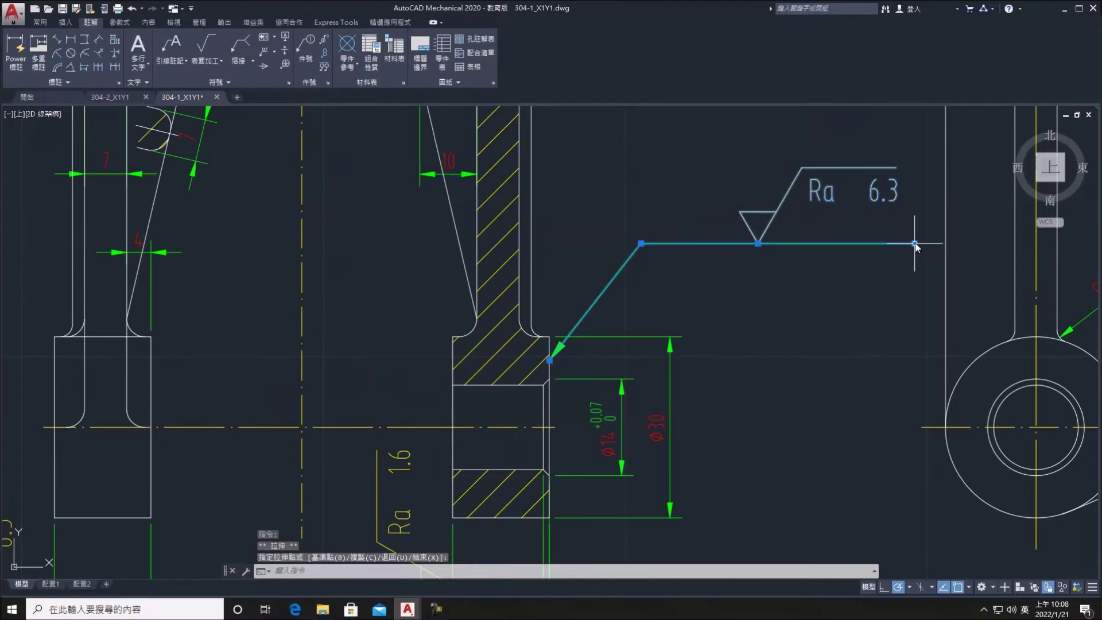
key(Escape)
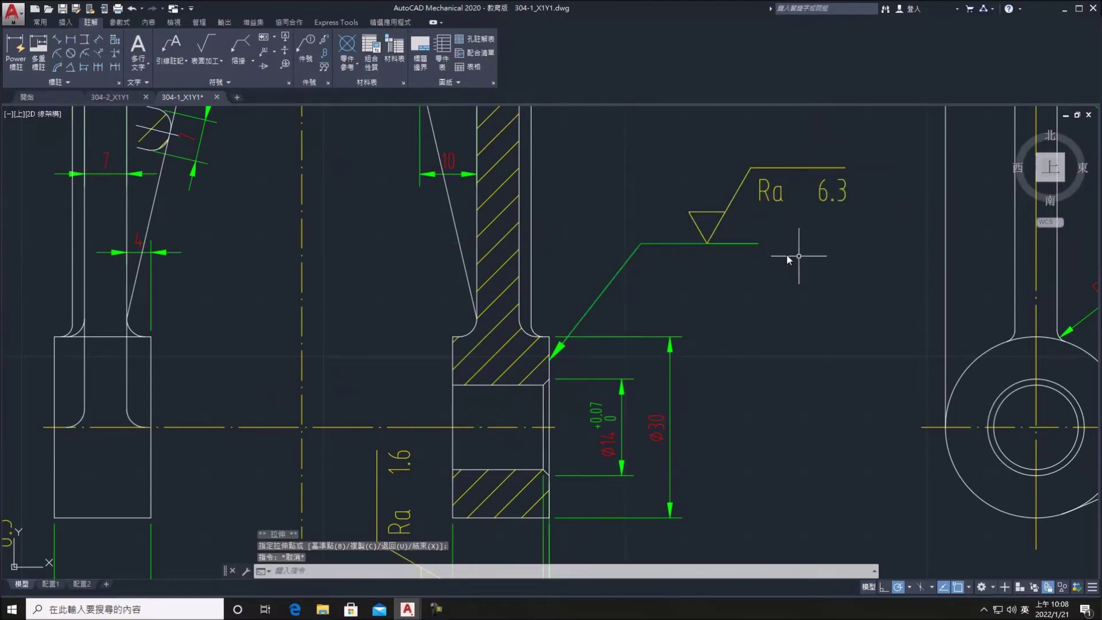
Add a second leader from the Ra 6.3 symbol to the bore's lower edge
click(645, 185)
right_click(677, 239)
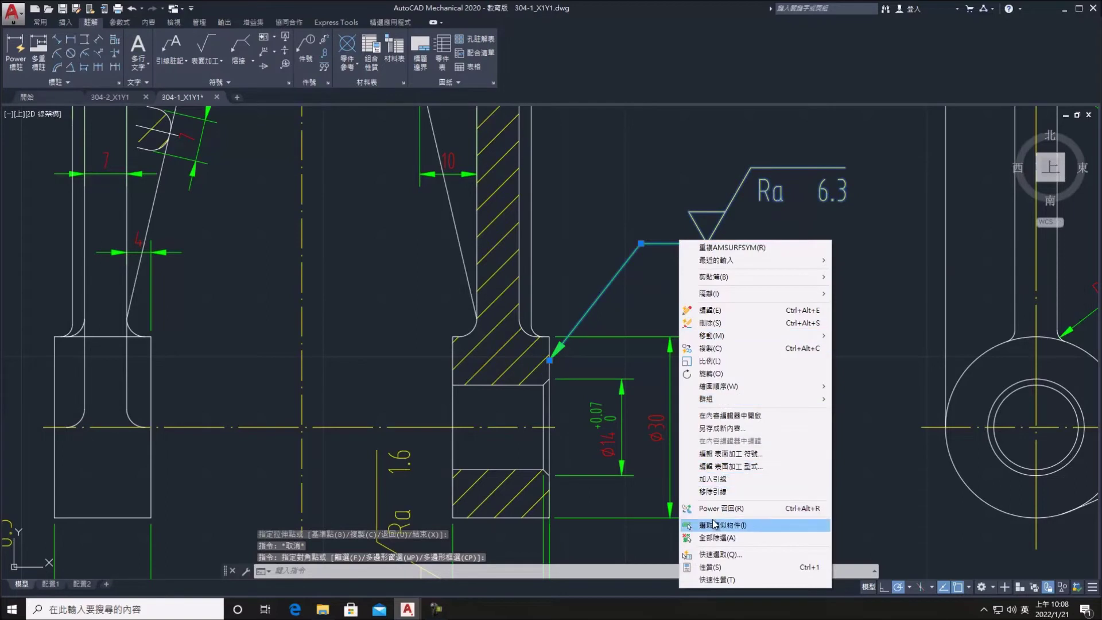
click(719, 482)
middle_drag(658, 468, 685, 429)
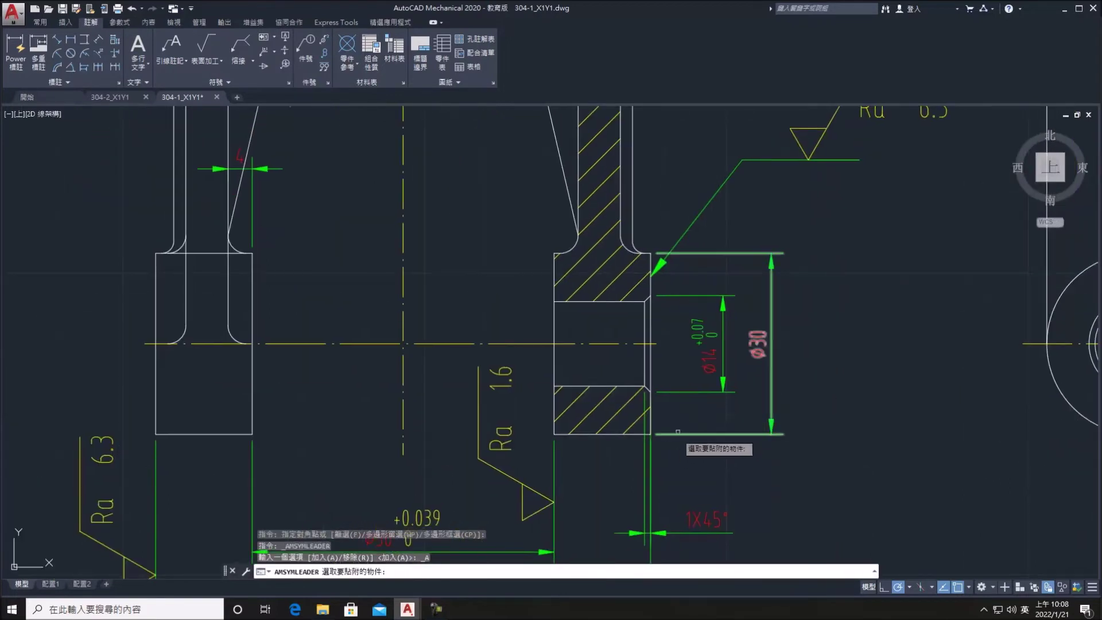
click(680, 393)
click(662, 392)
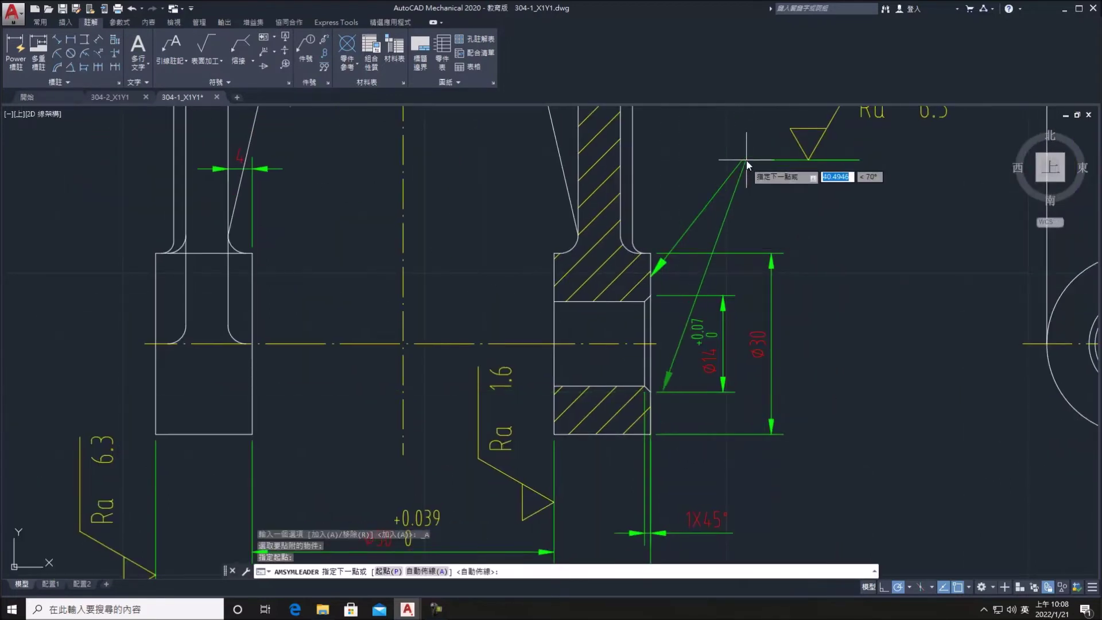
click(742, 163)
key(Escape)
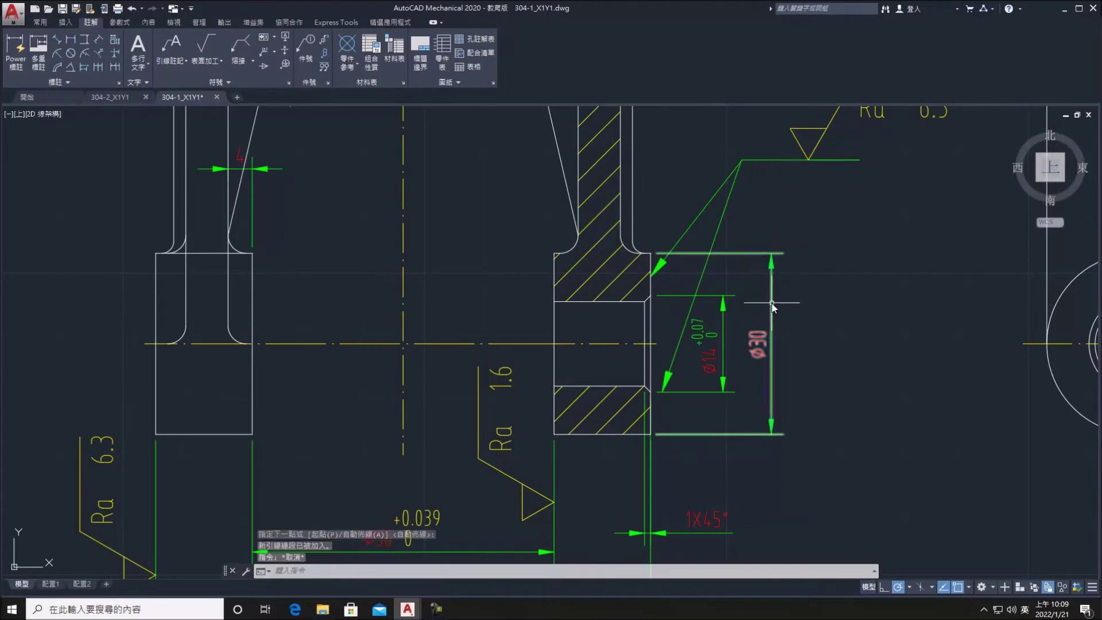
Zoom out and pan to the front view's upper flange
scroll(774, 290, down, 5)
scroll(773, 282, down, 1)
middle_drag(772, 281, 675, 373)
scroll(632, 386, up, 1)
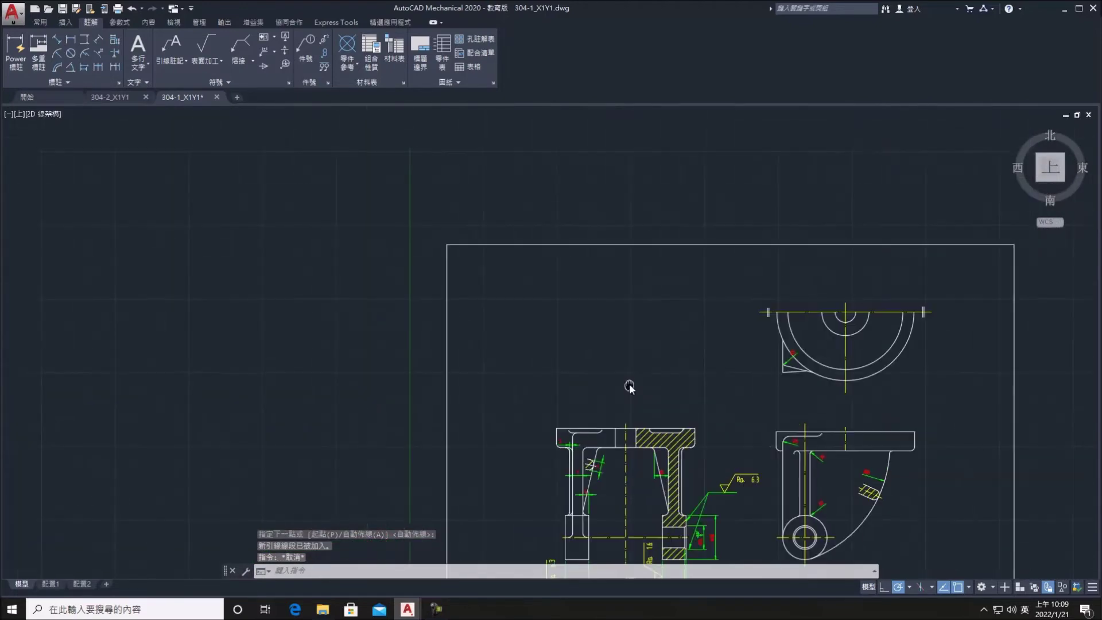
mouse_move(615, 349)
middle_down()
mouse_move(644, 402)
mouse_move(442, 241)
middle_up()
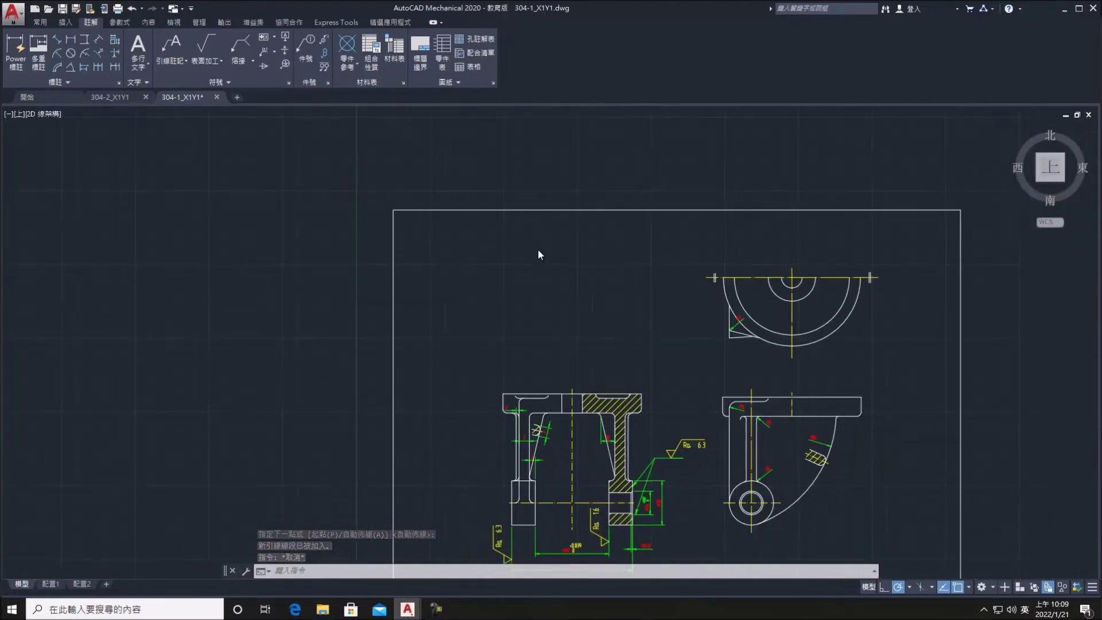
click(204, 46)
scroll(367, 287, up, 1)
Attach an Ra 1.6 surface-finish symbol with a leader to the upper flange's top face
scroll(390, 304, up, 2)
scroll(407, 332, up, 2)
click(408, 331)
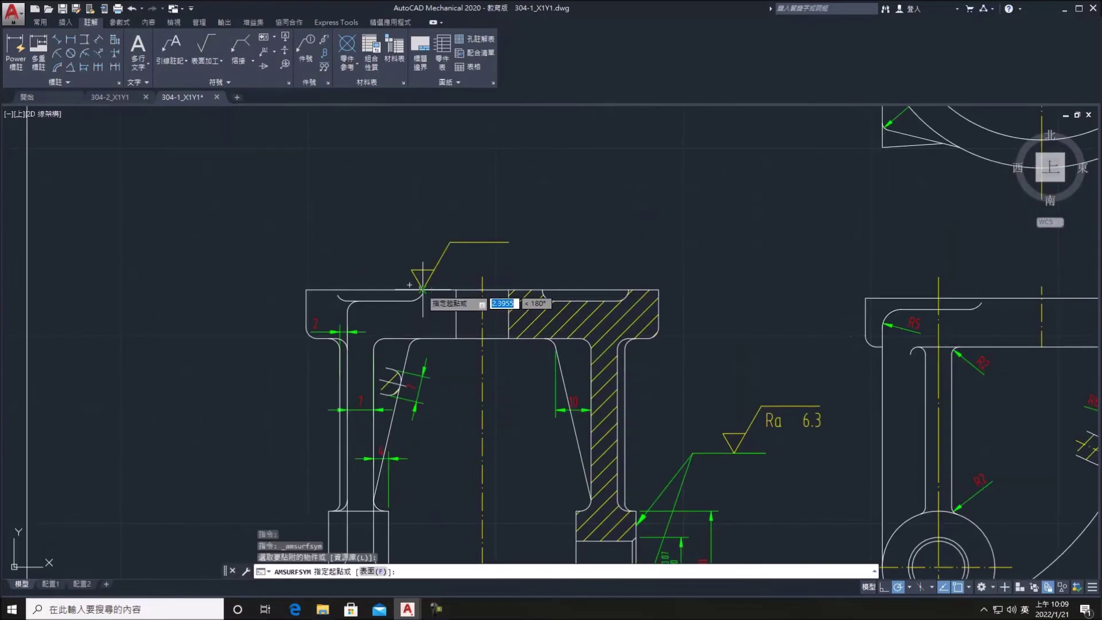
click(430, 289)
click(393, 222)
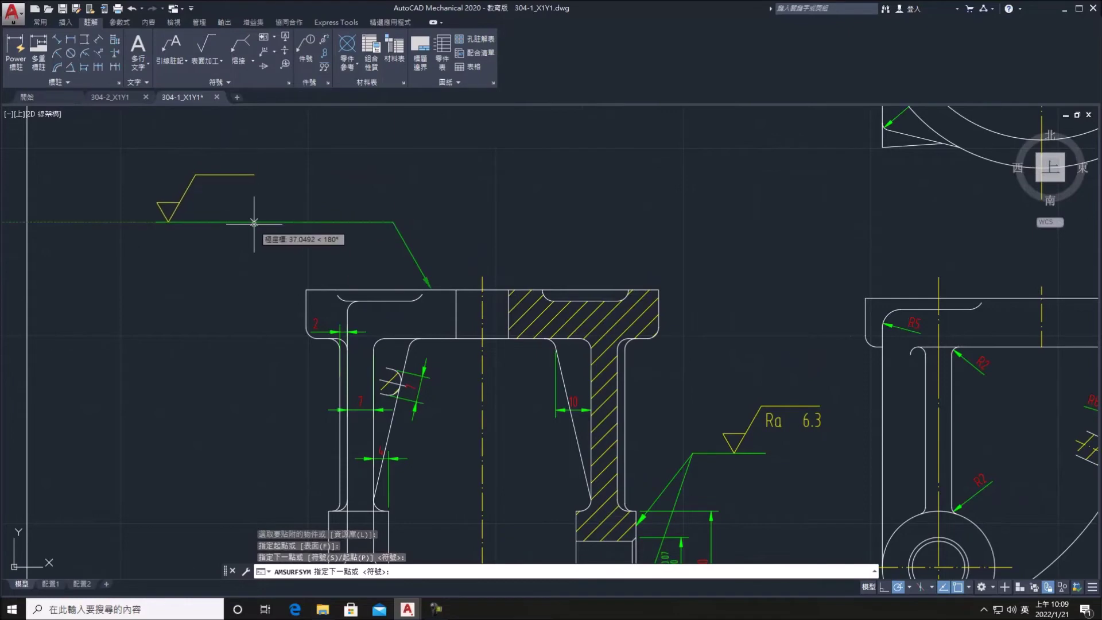
key(Return)
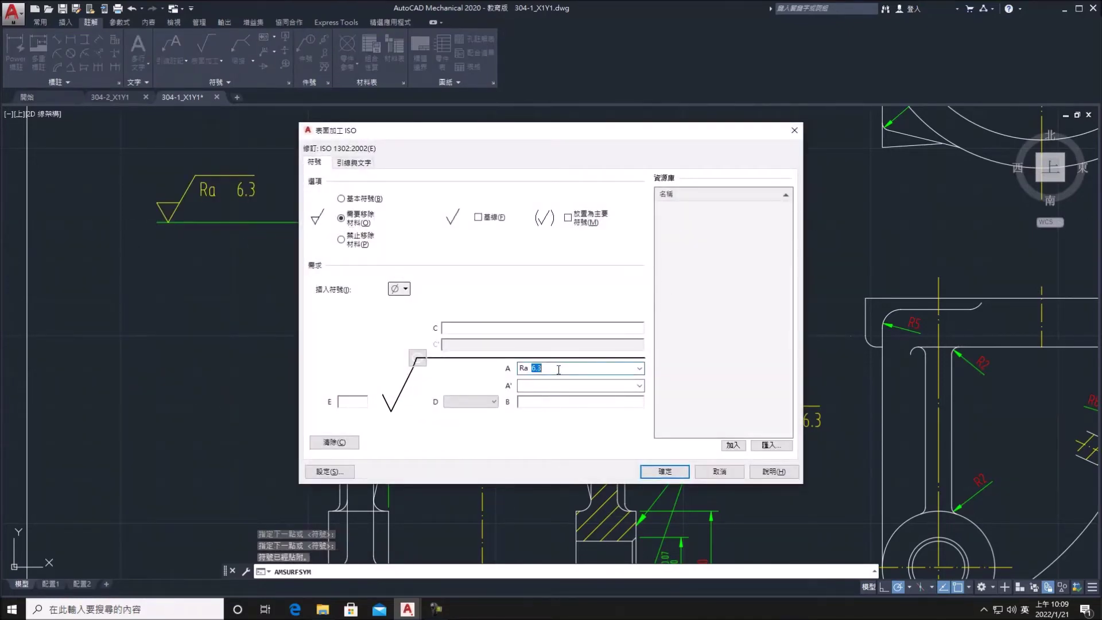
text(6)
key(Return)
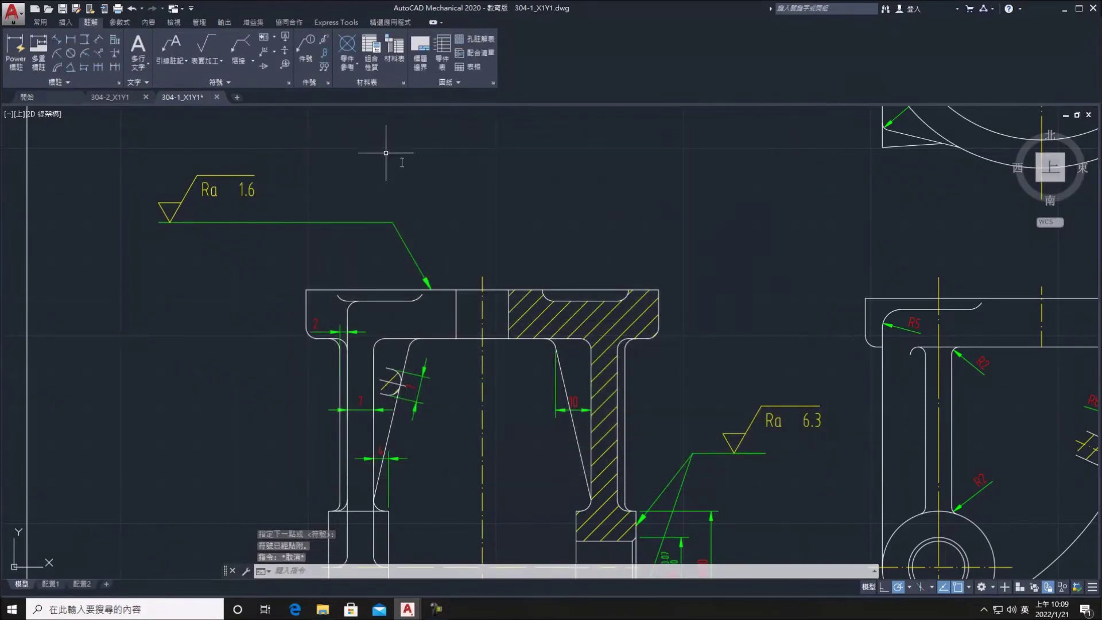
Slide the Ra 1.6 symbol to a new position along its leader
click(316, 212)
click(406, 253)
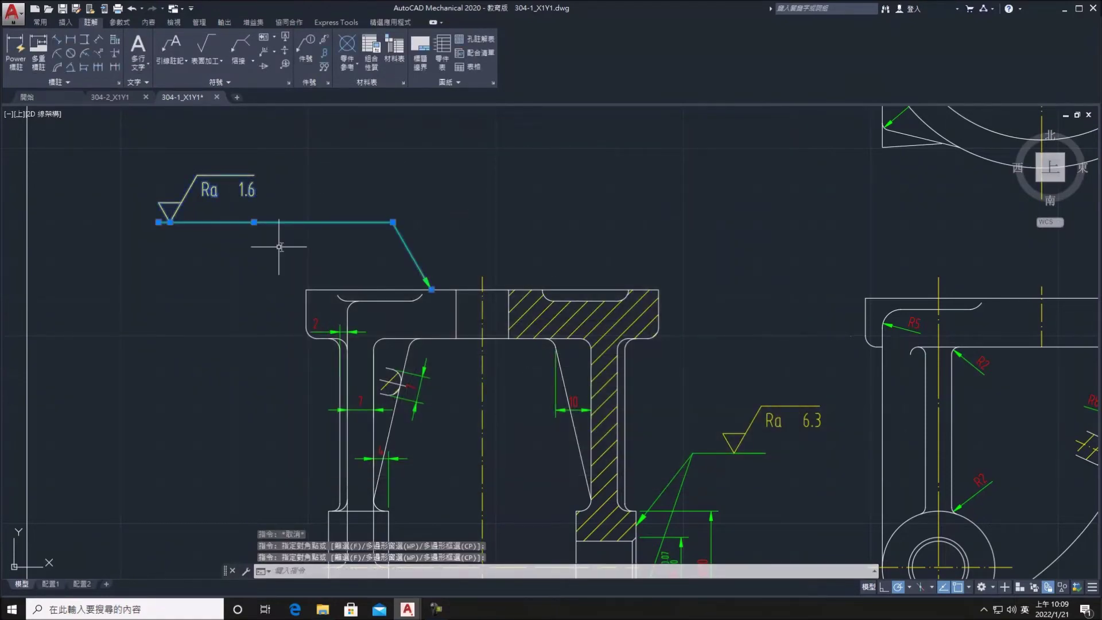
click(254, 222)
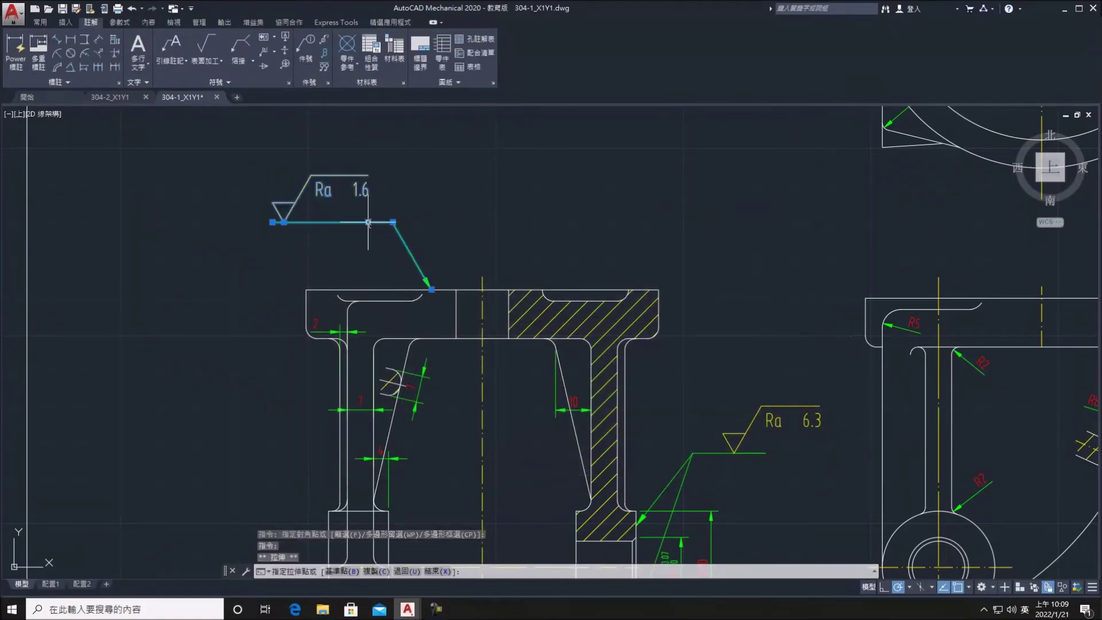
click(368, 222)
key(Escape)
middle_drag(457, 226, 356, 225)
Reselect the Ra 1.6 symbol and choose to add another leader to it
click(402, 275)
click(69, 138)
right_click(333, 214)
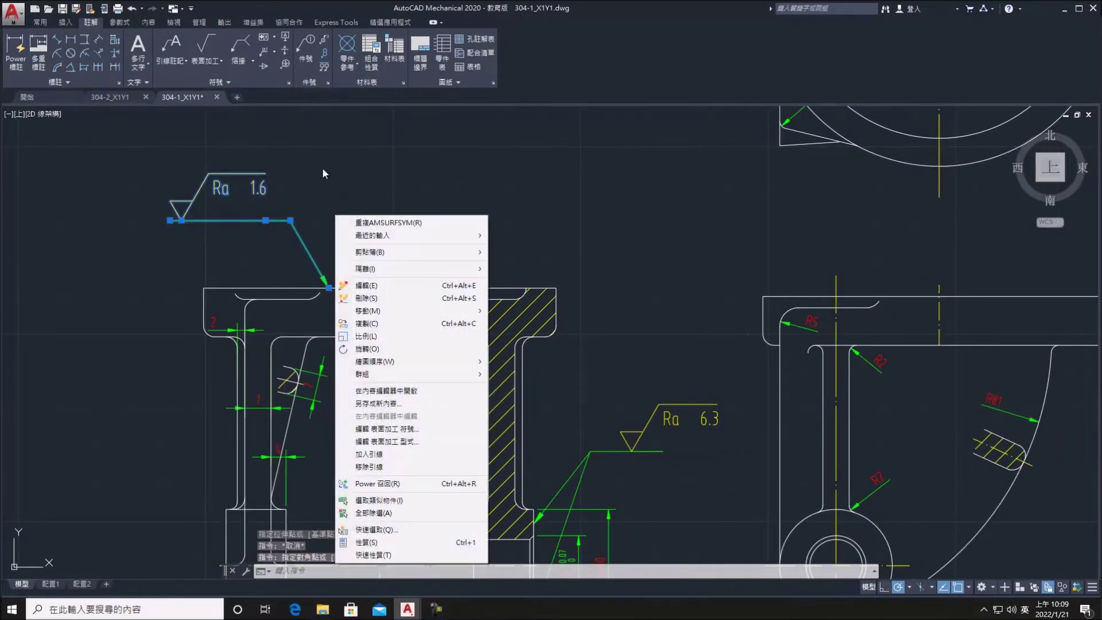
click(384, 442)
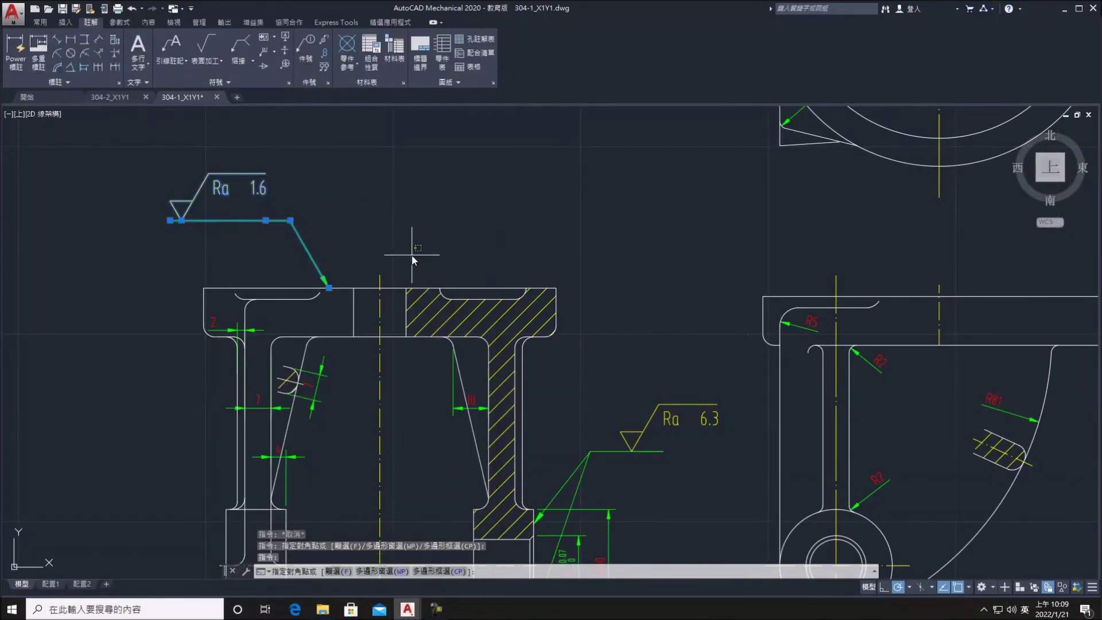
click(408, 256)
right_click(258, 212)
key(Escape)
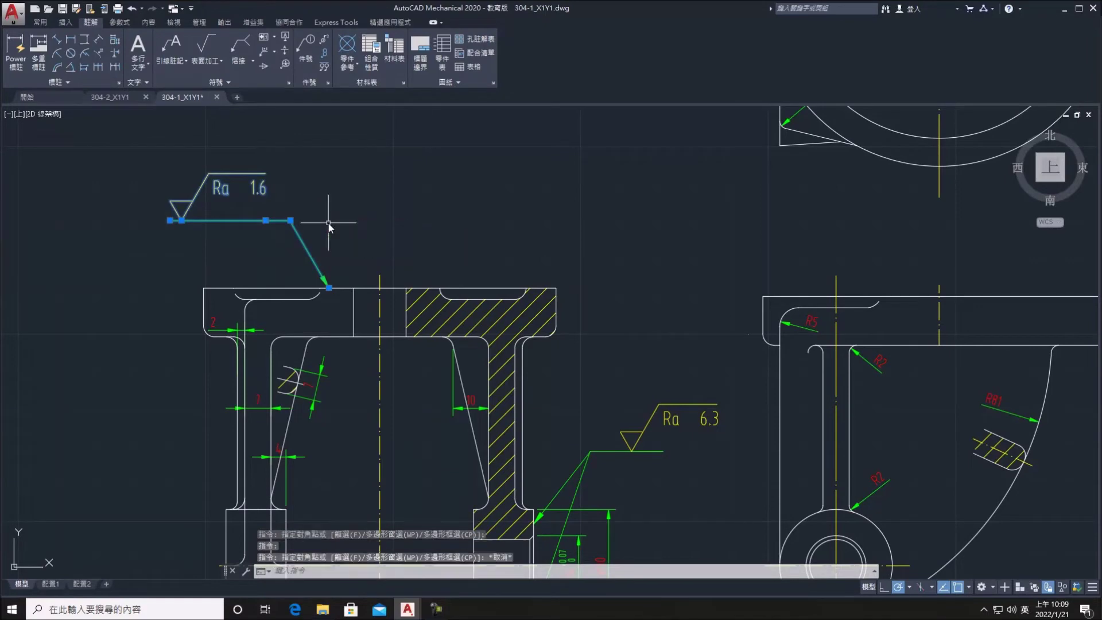
right_click(329, 223)
click(373, 462)
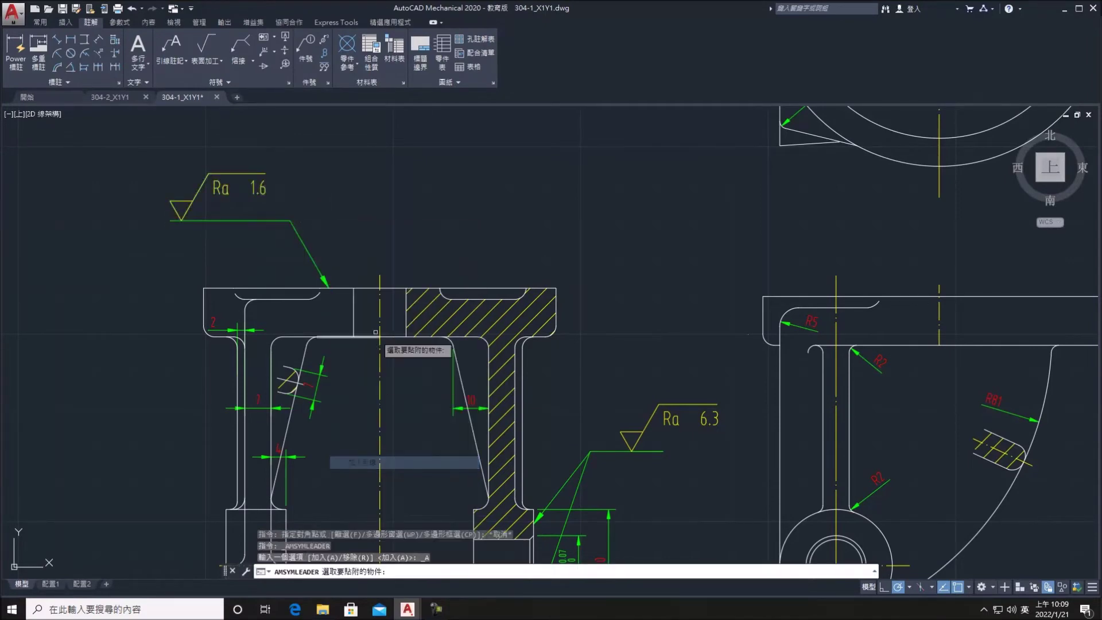
Cancel the extra leader and start a leader note attached to the hatched section
middle_drag(316, 223, 264, 215)
key(Escape)
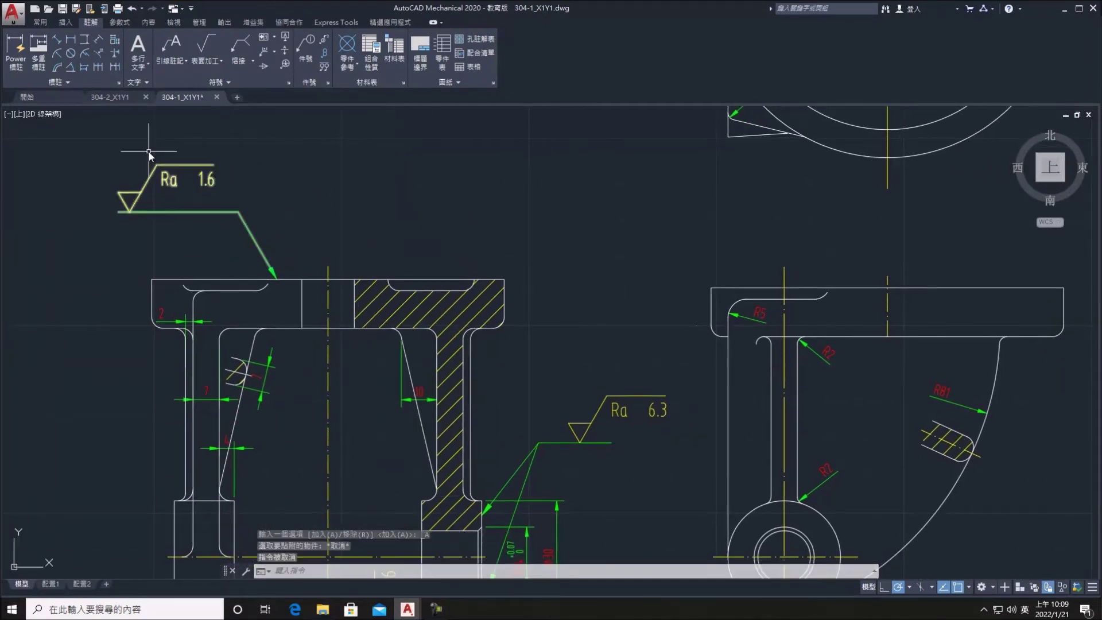
click(170, 42)
click(354, 280)
middle_drag(368, 254, 411, 428)
key(Return)
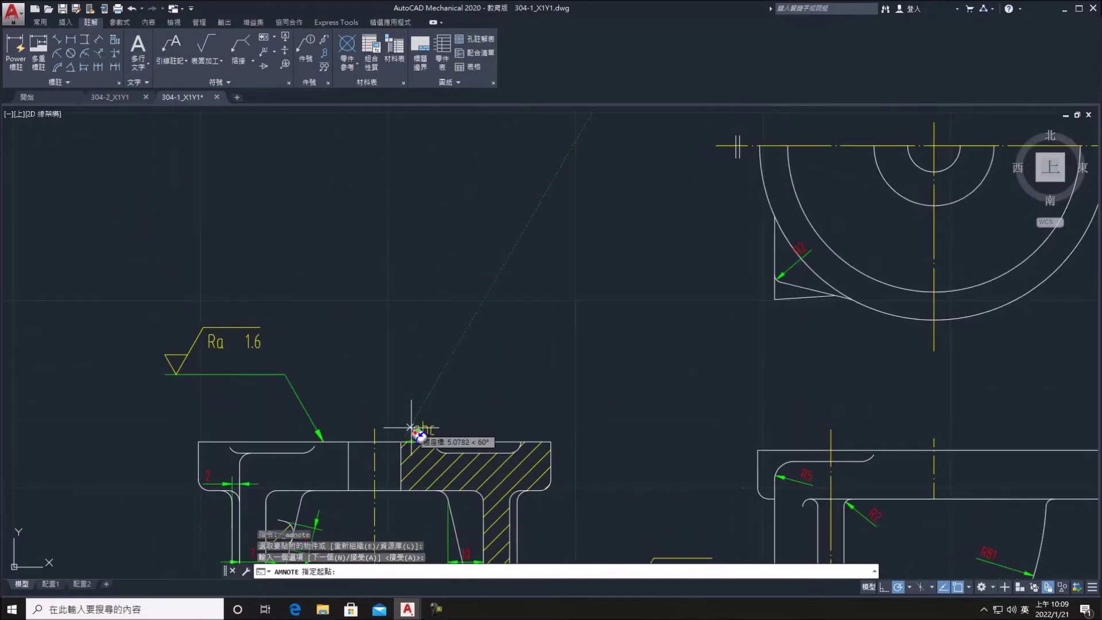
Abandon the leader note and start the Line command from the Home tab
click(401, 442)
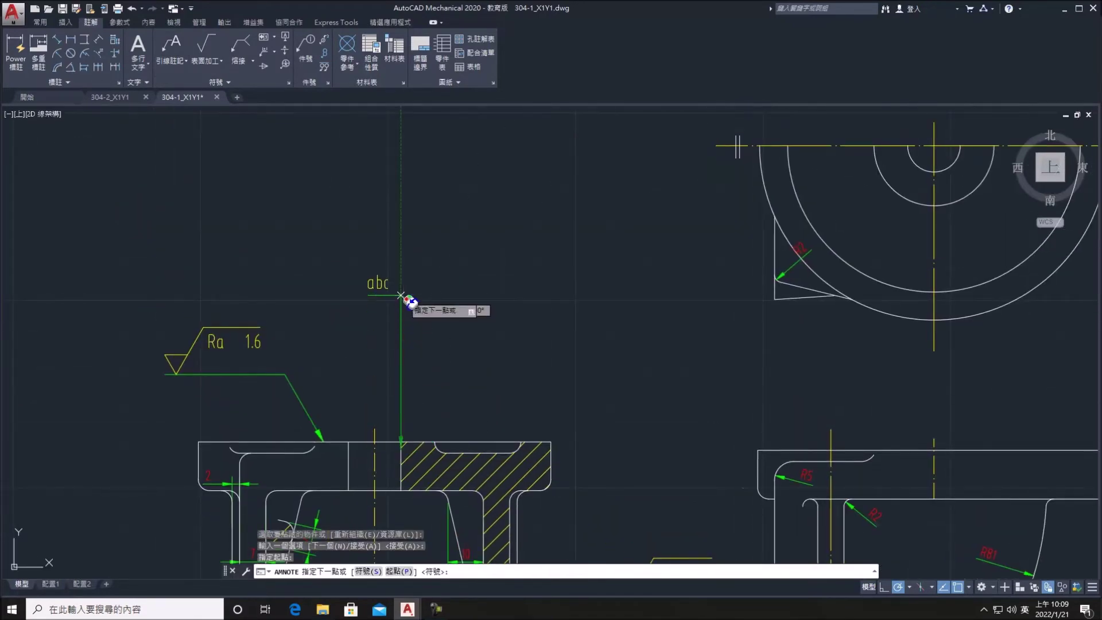
middle_drag(401, 296, 354, 133)
key(Escape)
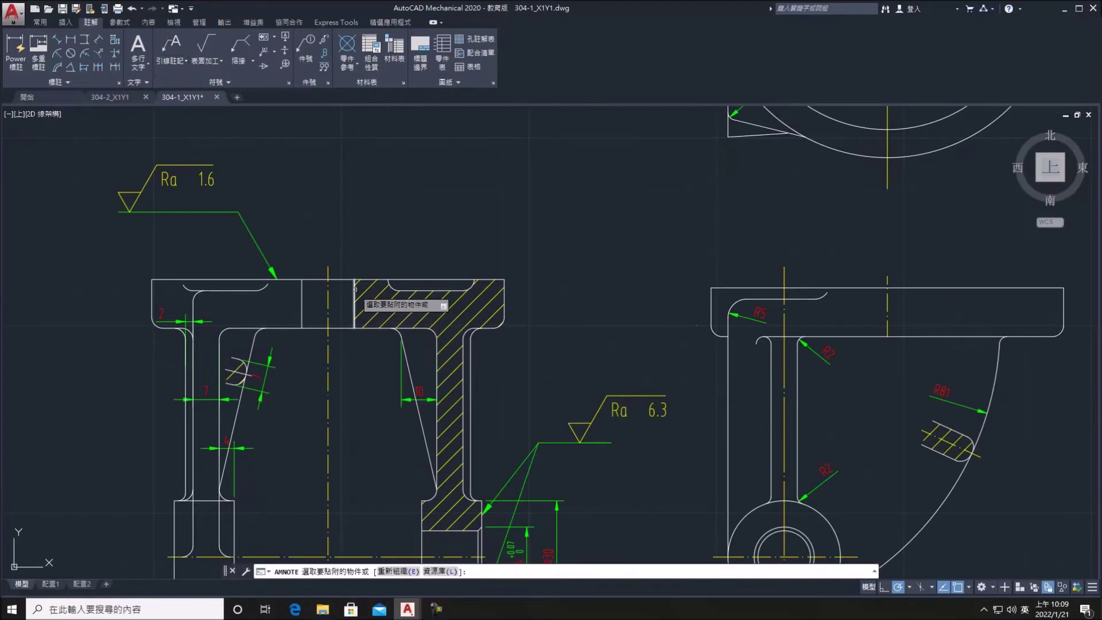
click(354, 290)
key(Escape)
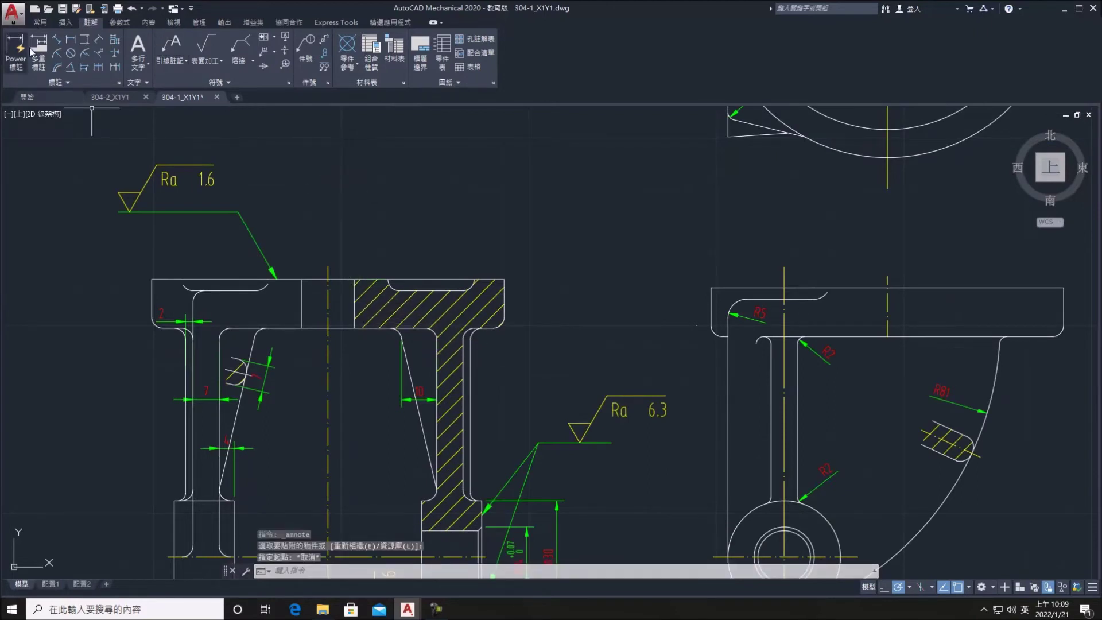
click(40, 22)
click(17, 45)
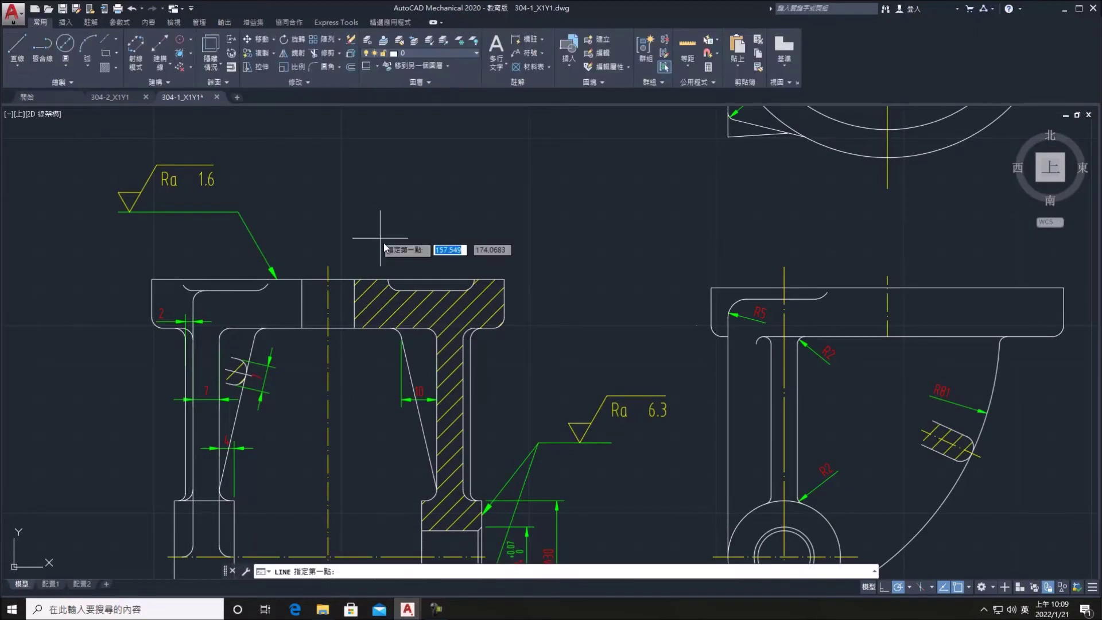
Draw two vertical lines rising from the hatched section's top edge
click(354, 280)
middle_drag(351, 172, 349, 294)
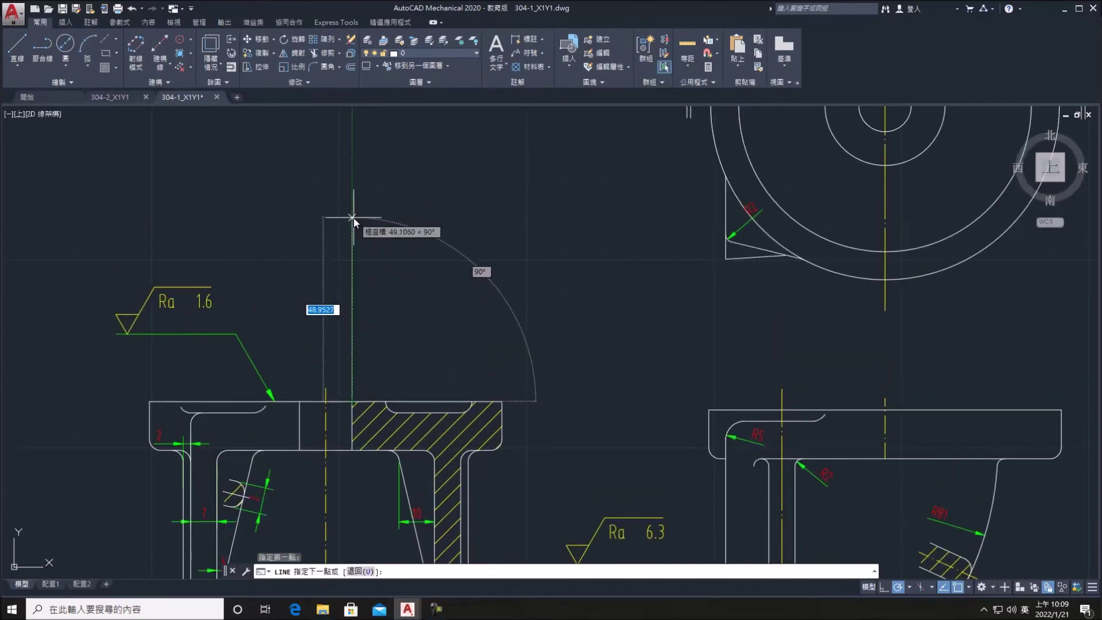
click(352, 241)
key(Return)
key(Return)
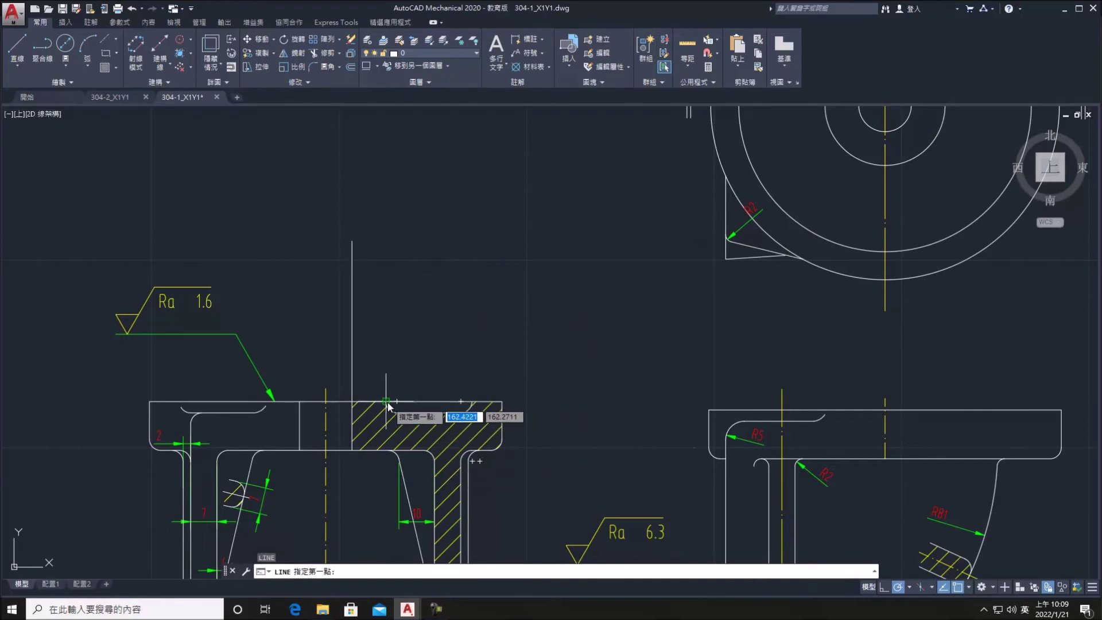
click(386, 402)
click(385, 184)
key(Return)
key(Return)
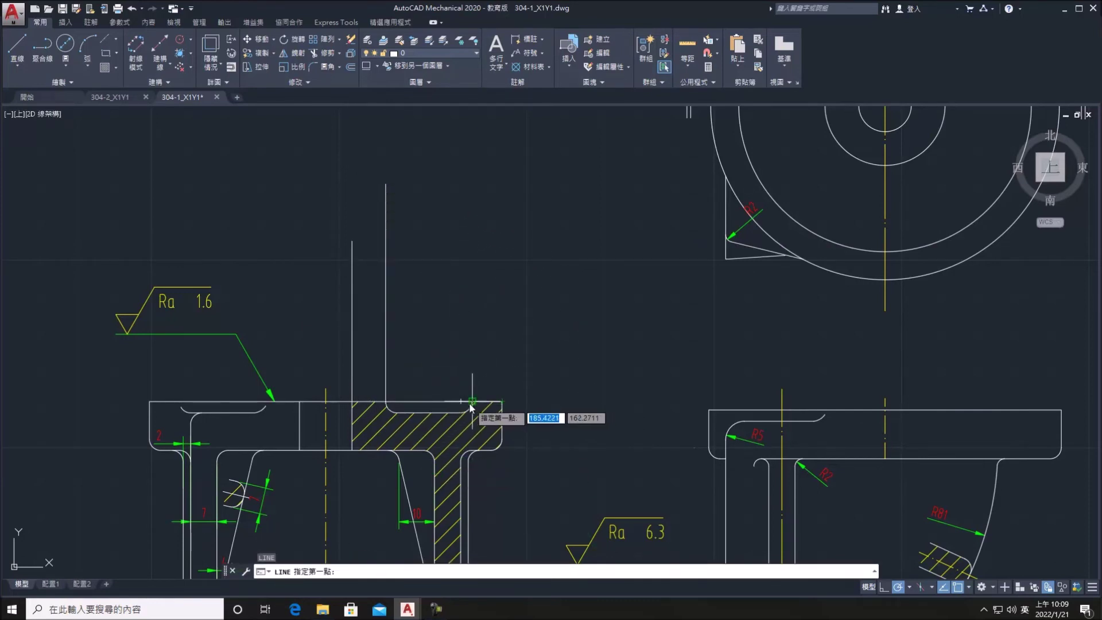
Draw a third vertical line further right on the edge and select one of the new lines
click(471, 402)
middle_drag(459, 175, 482, 250)
click(494, 235)
key(Escape)
click(408, 260)
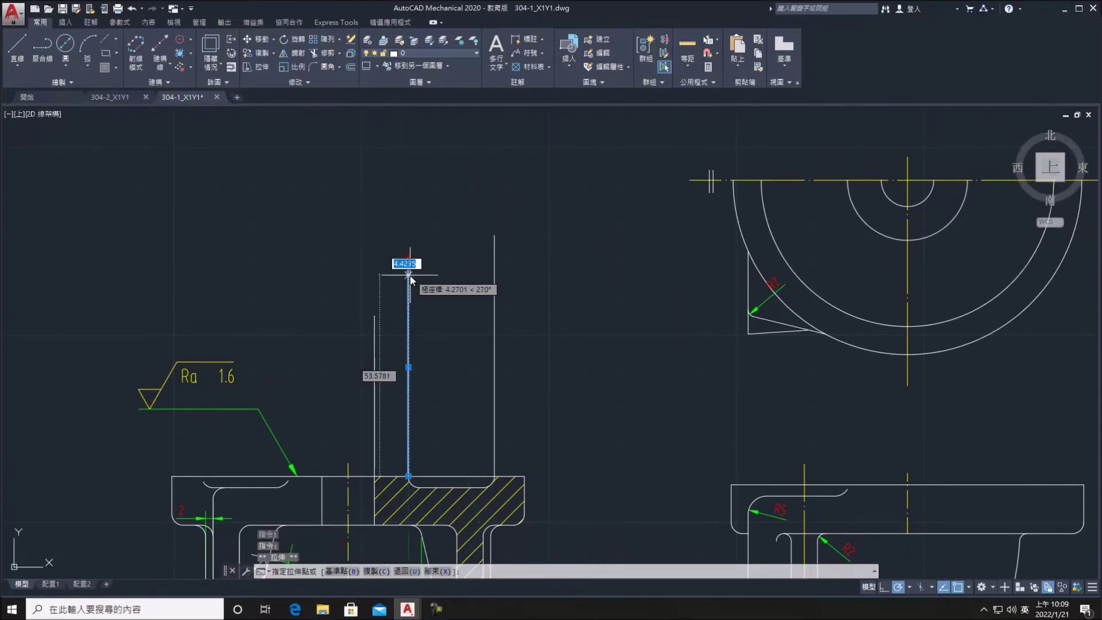
key(Escape)
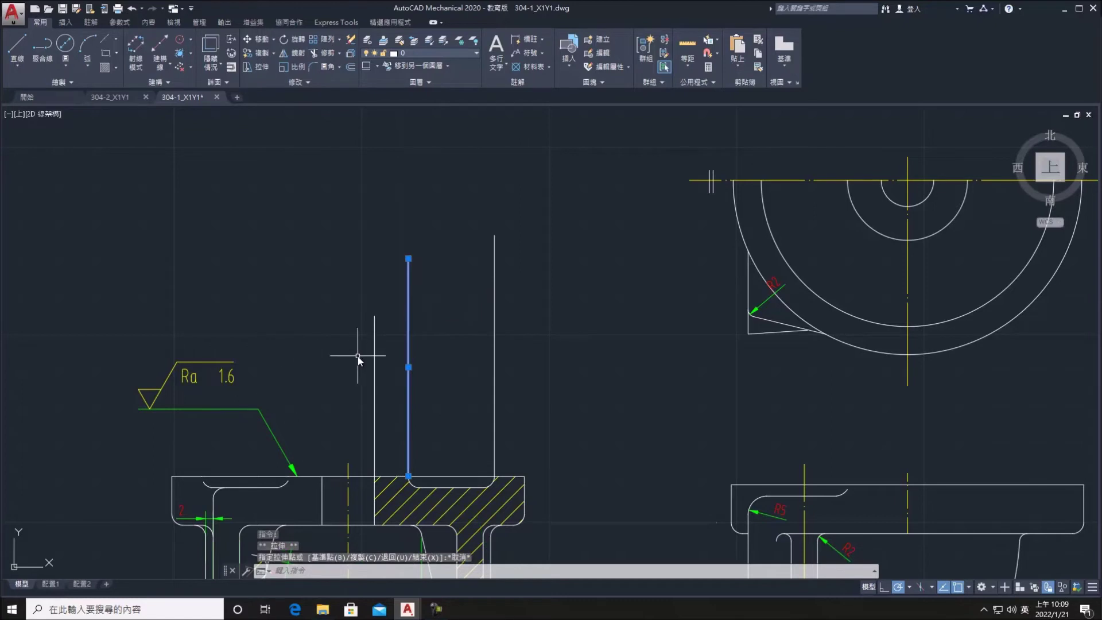
middle_drag(357, 356, 405, 345)
key(Escape)
Try adjusting the vertical line's bottom end, then cancel the edit
click(410, 436)
scroll(400, 471, up, 4)
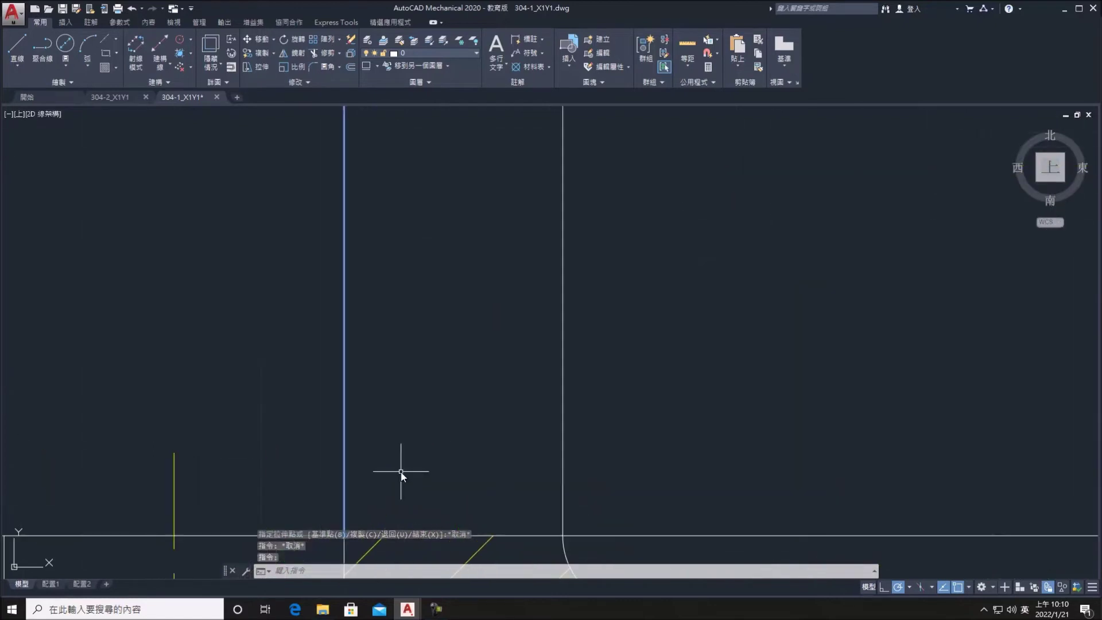
middle_drag(354, 532, 383, 449)
click(374, 453)
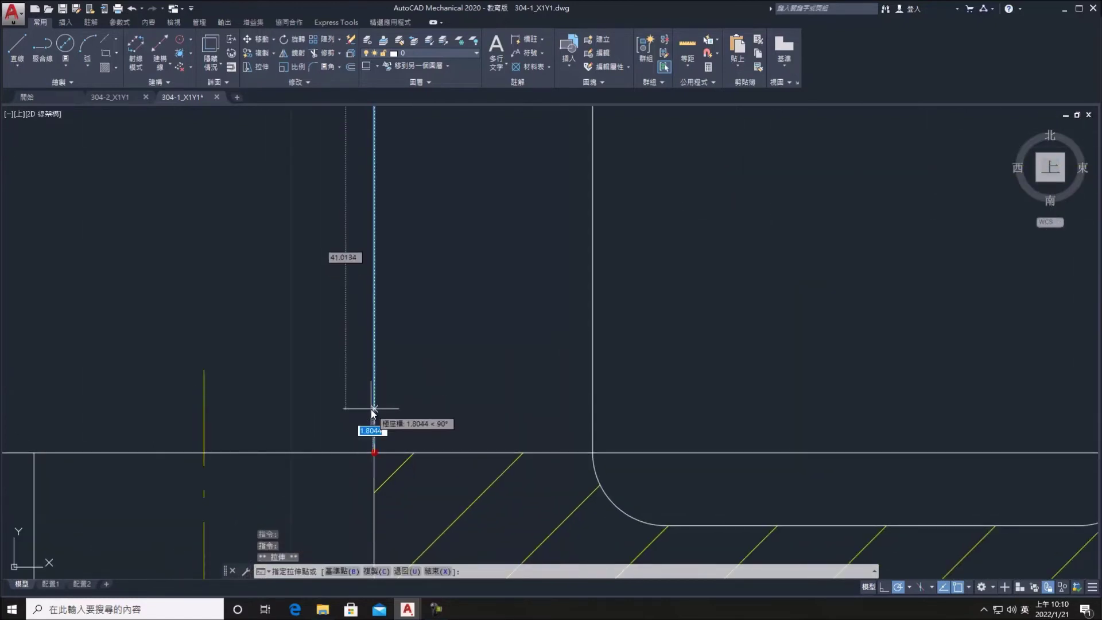
key(Escape)
key(Escape)
scroll(450, 386, down, 4)
scroll(437, 351, down, 4)
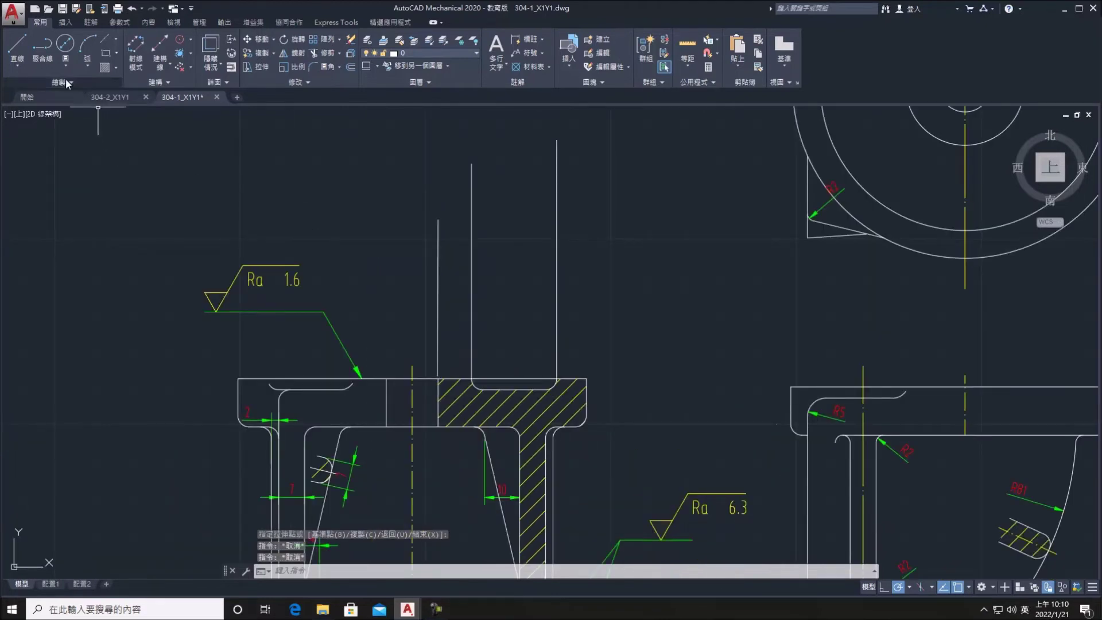
Draw a short line at the vertical line's end, then delete the stray short segment
click(22, 42)
click(438, 220)
scroll(443, 270, up, 2)
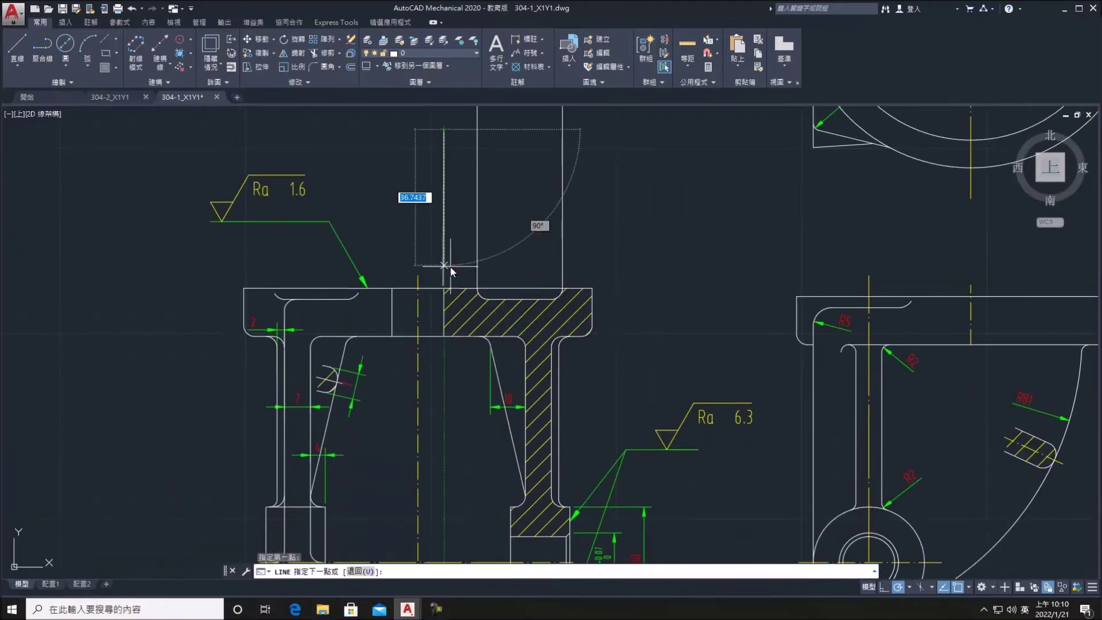
scroll(445, 271, up, 4)
click(399, 187)
key(Escape)
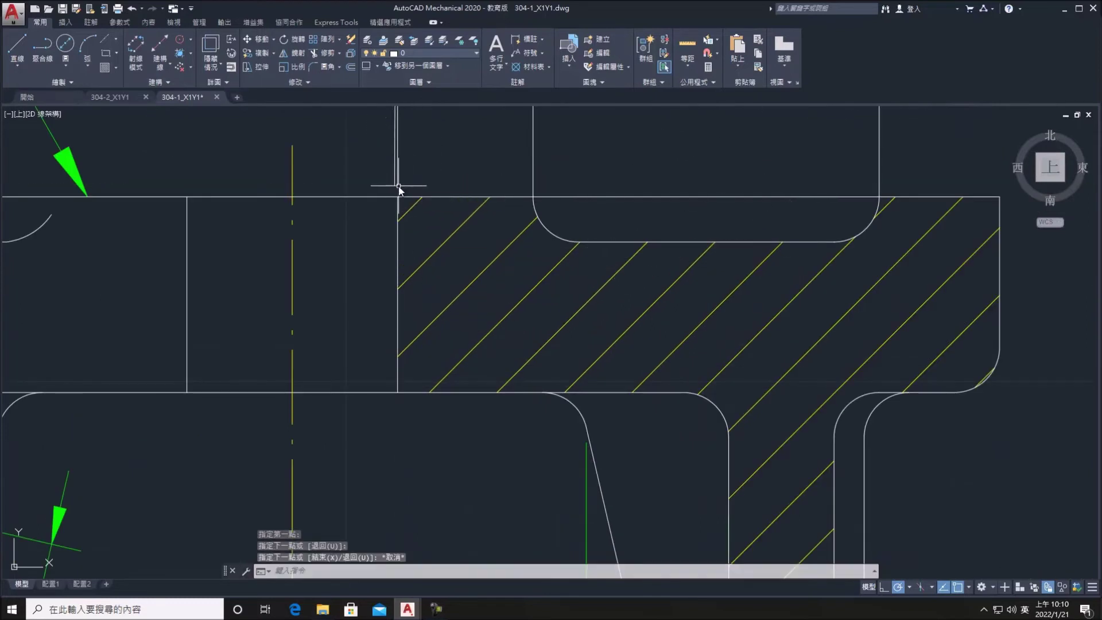
click(392, 175)
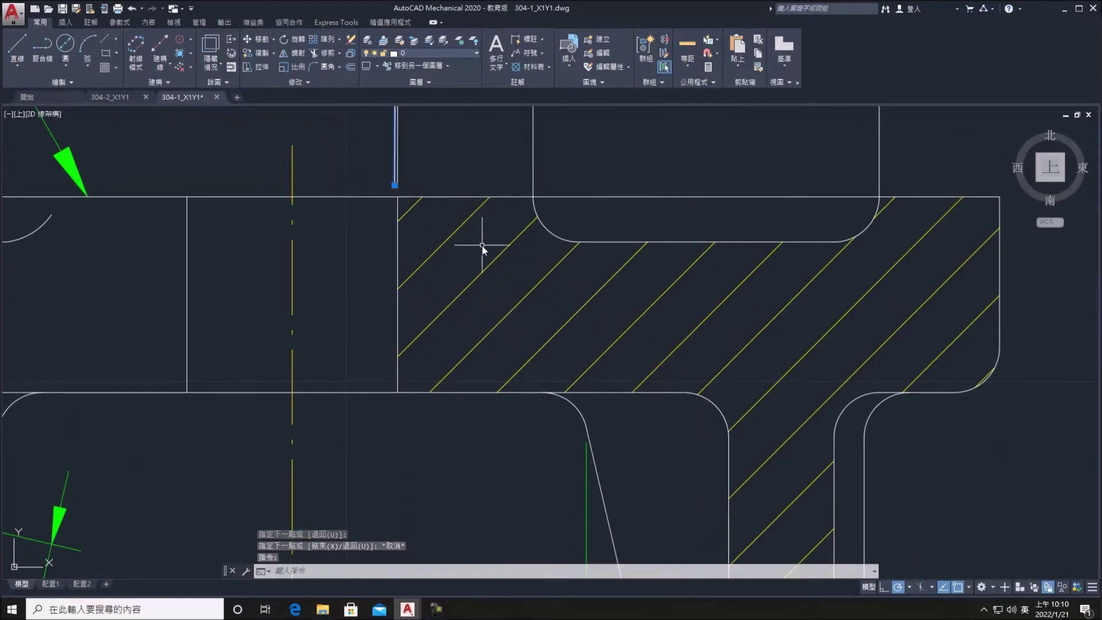
key(Delete)
scroll(567, 248, down, 2)
Attempt to stretch the rightmost vertical line's ends, cancelling the adjustment
click(549, 210)
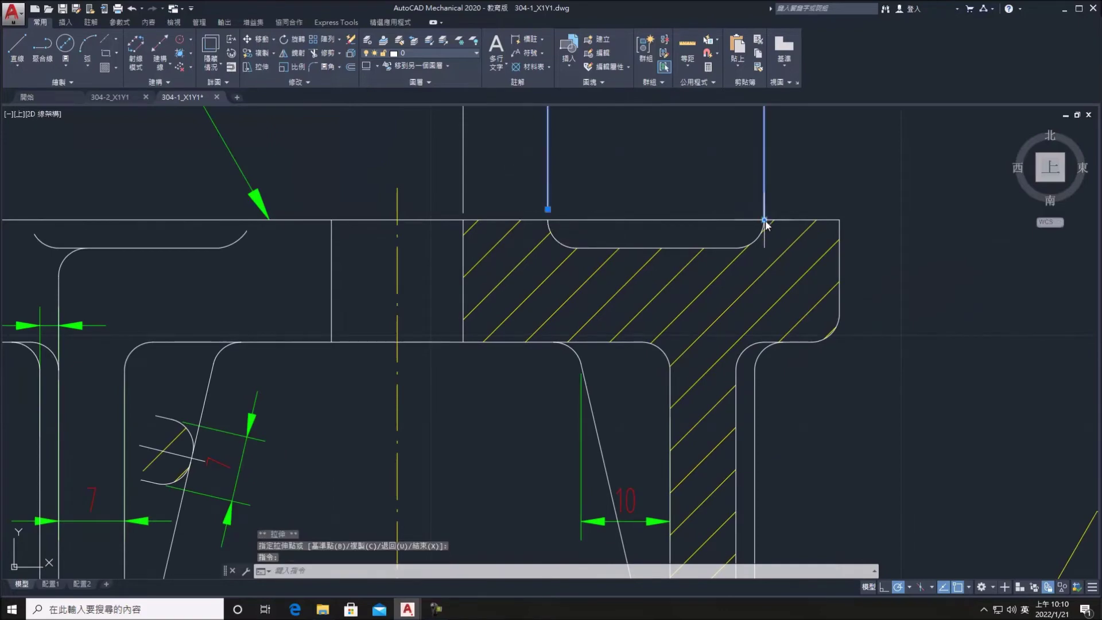
key(Escape)
scroll(622, 189, down, 4)
middle_drag(623, 192, 628, 245)
click(635, 228)
click(633, 209)
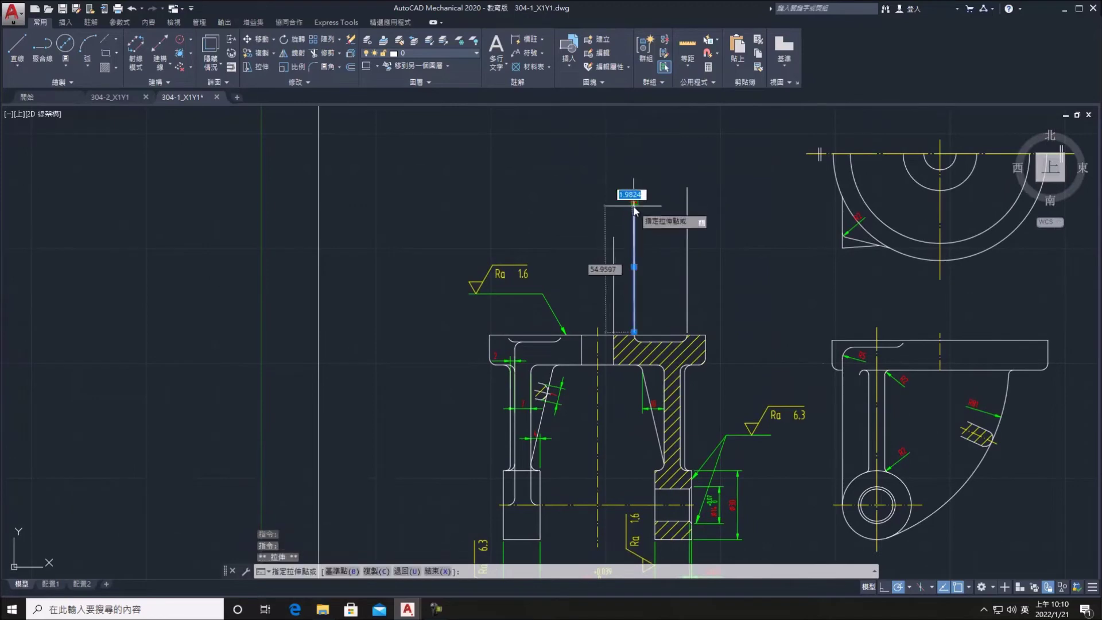
key(Escape)
scroll(645, 260, up, 4)
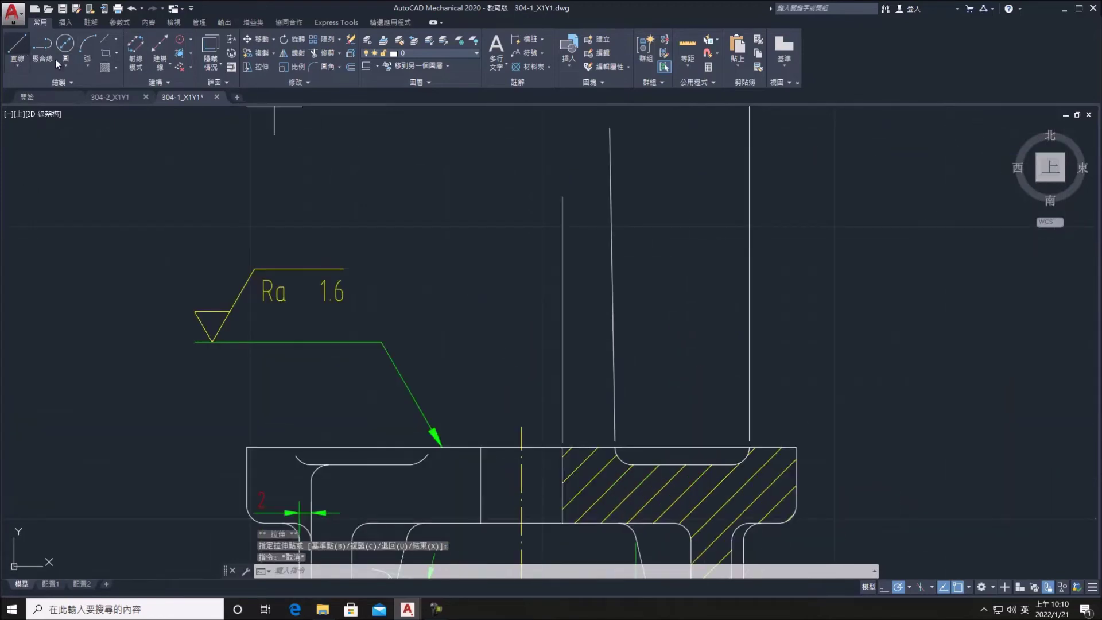
Draw another vertical line from the top edge with L and delete a stray slanted line
text(l)
key(space)
click(615, 439)
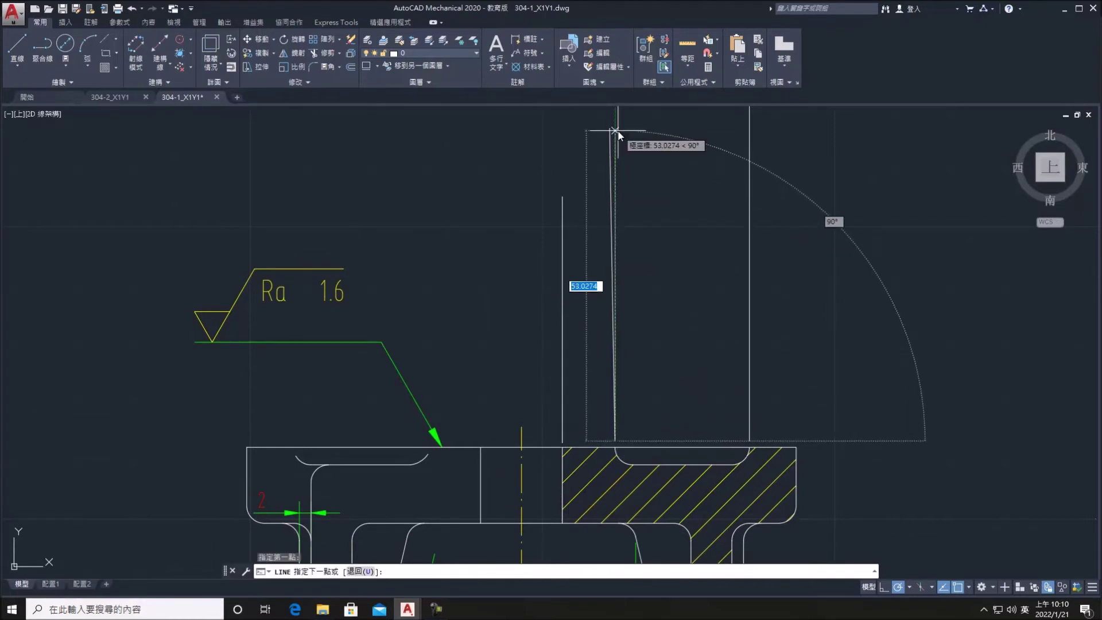
click(615, 131)
key(Escape)
middle_drag(671, 183, 682, 171)
key(Delete)
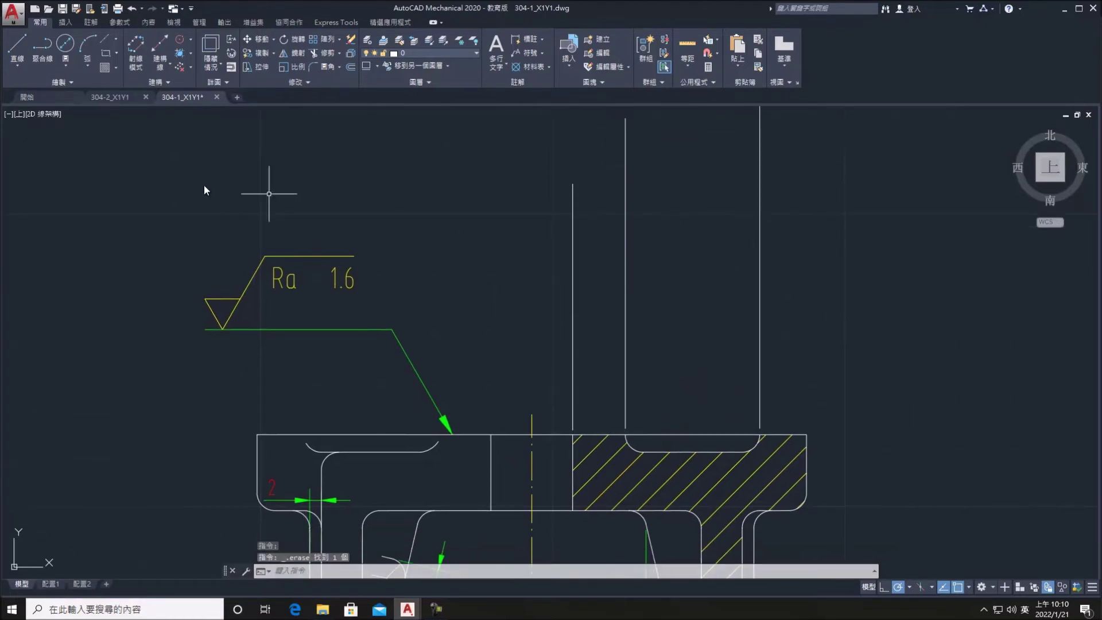
Start an AMNOTE leader note on the 註解 tab, picking its start point on a vertical line
click(90, 22)
click(184, 48)
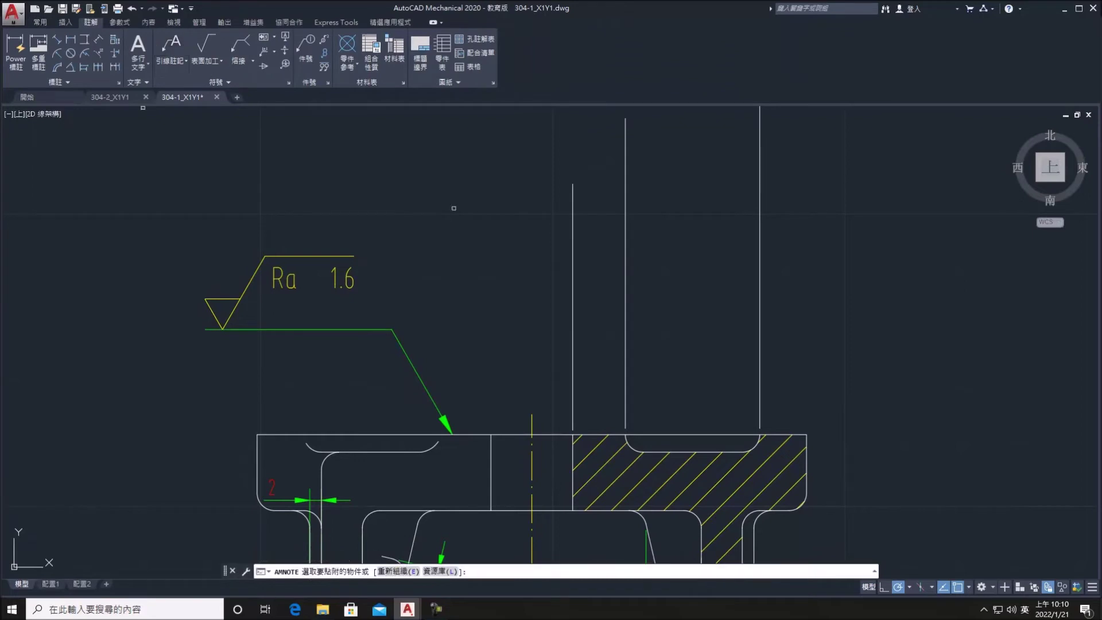
click(570, 200)
click(572, 199)
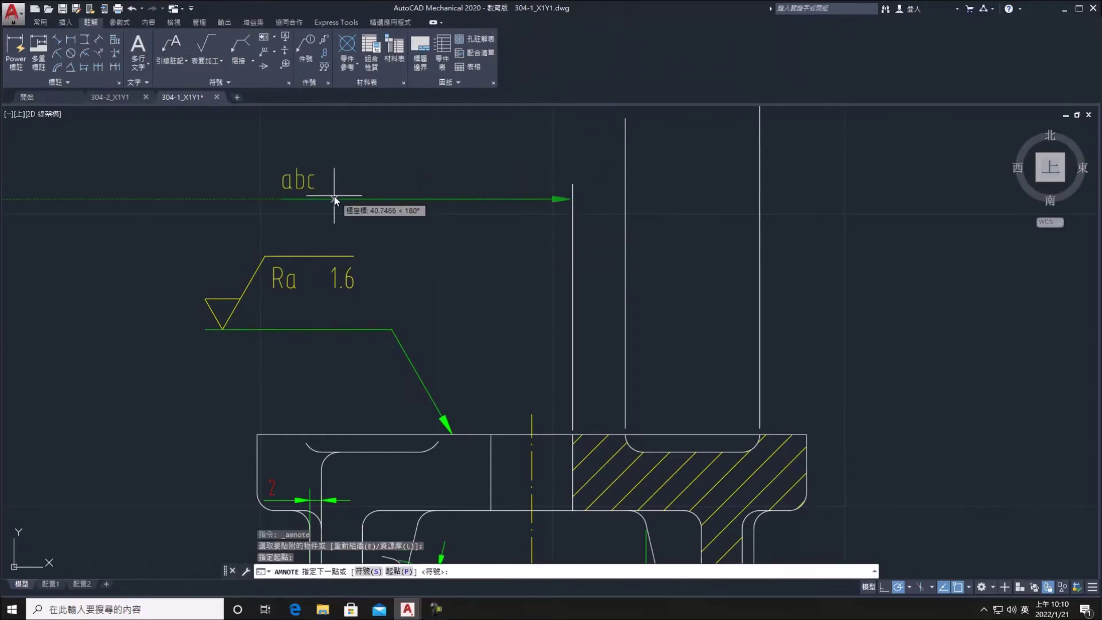
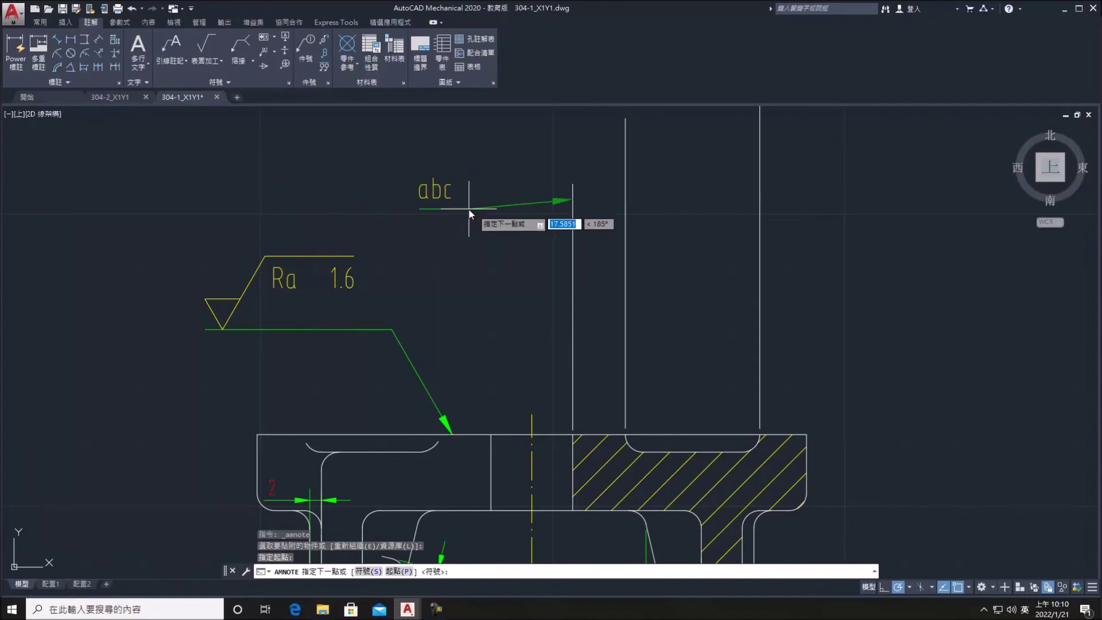
Abandon the ø14 leader note by deleting its text and cancelling it
click(452, 199)
key(Return)
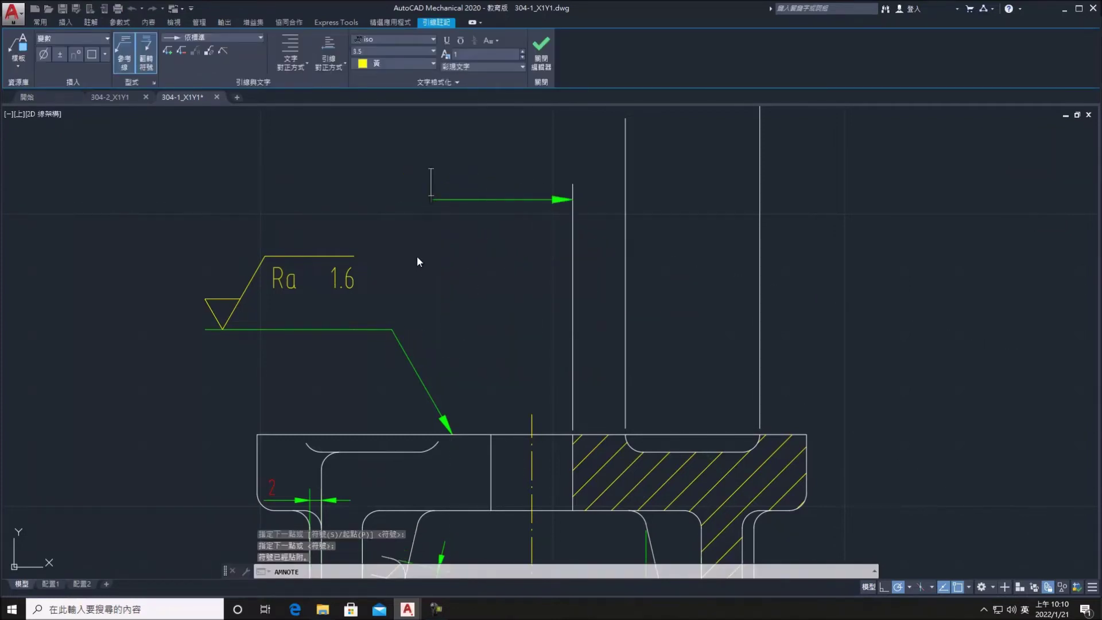
text(%%c)
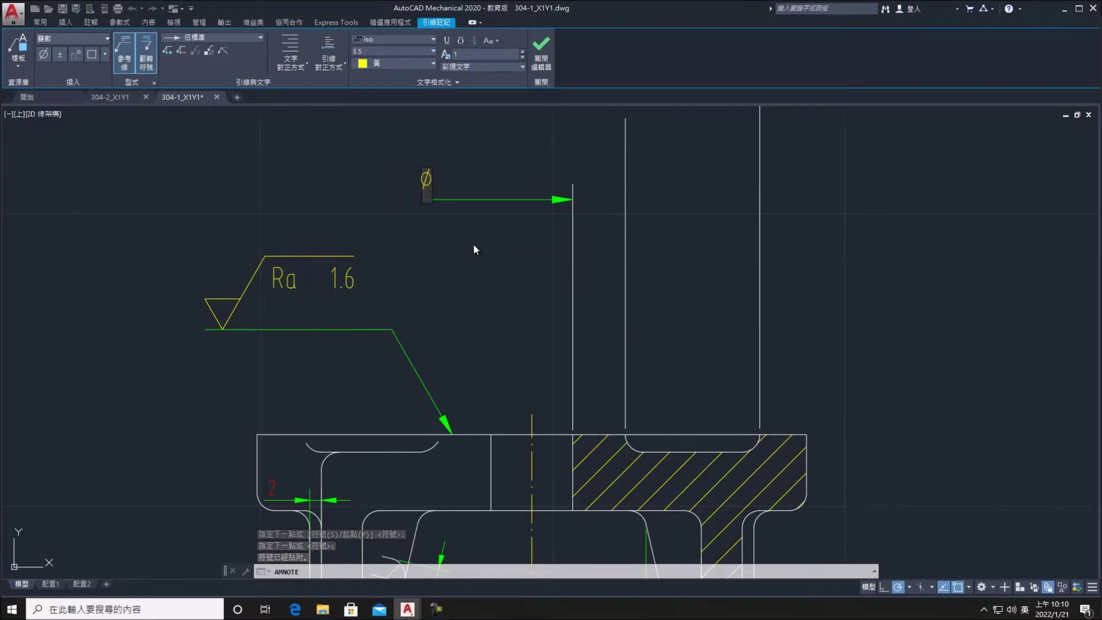
text(14)
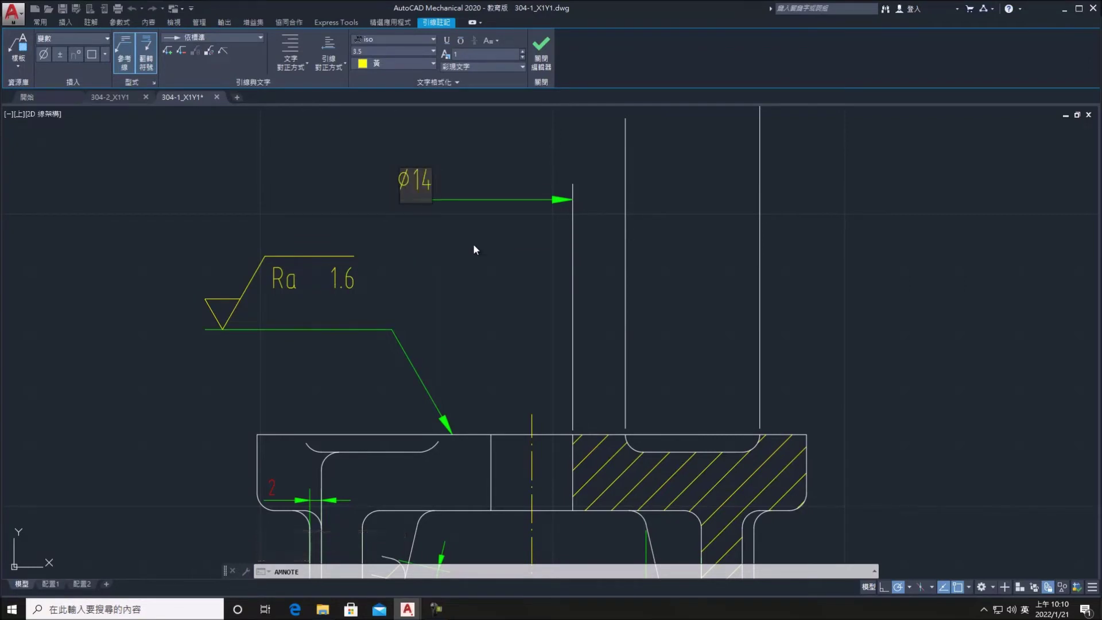
key(BackSpace)
key(BackSpace)
key(BackSpace)
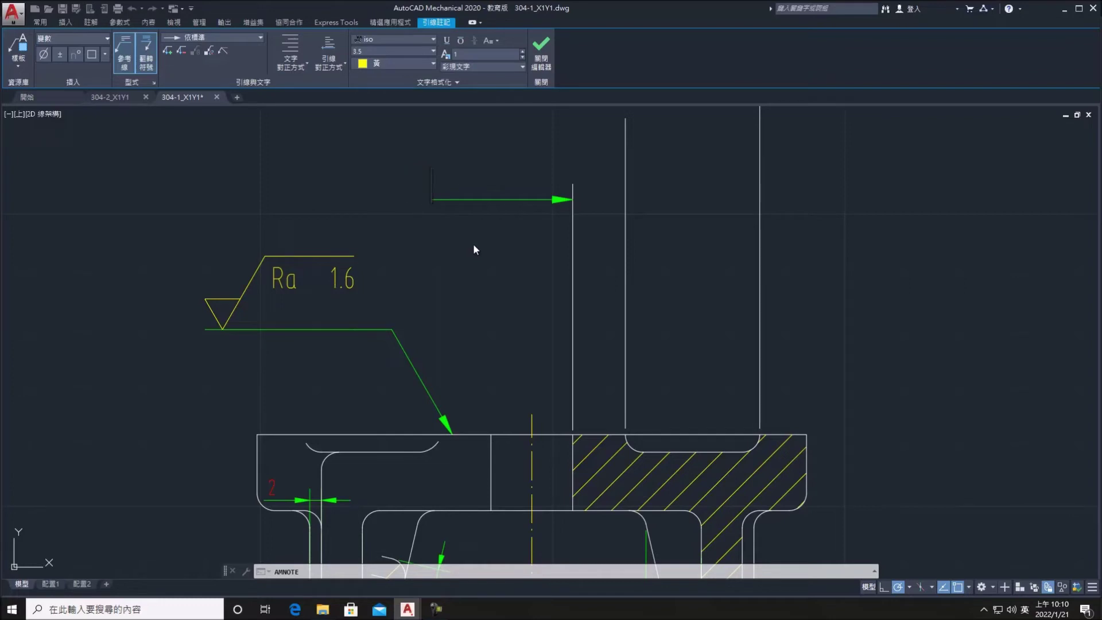
key(Escape)
Erase the leftover leader and vertical lines above the top flange
click(821, 295)
click(469, 198)
key(Delete)
click(650, 233)
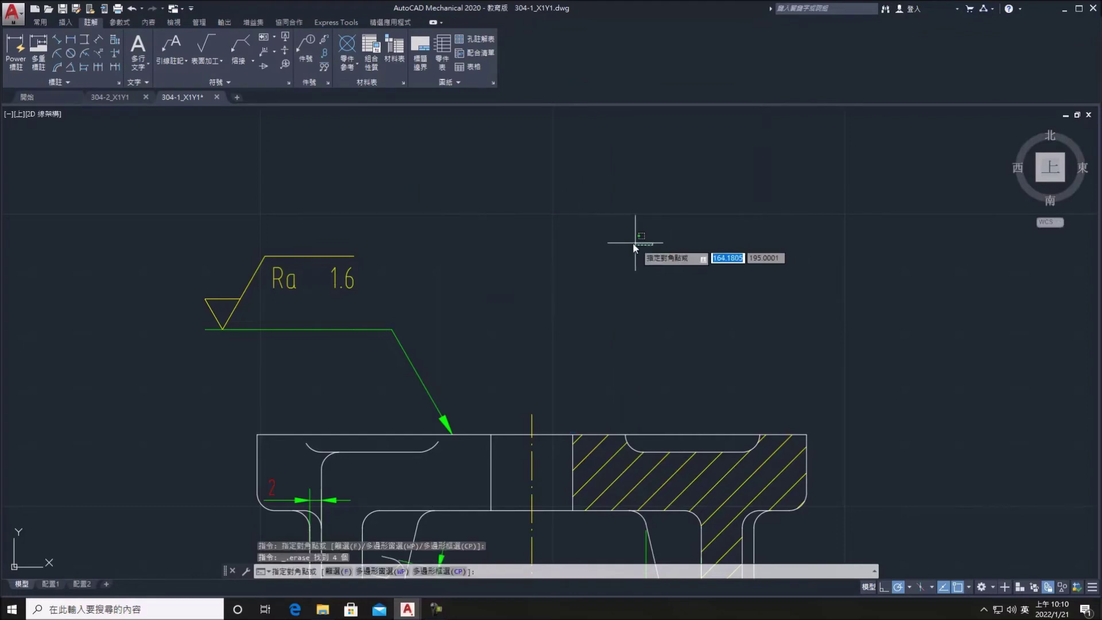
Start a Power Dimension (PD), cancelling a first misplaced attempt
click(166, 46)
key(Escape)
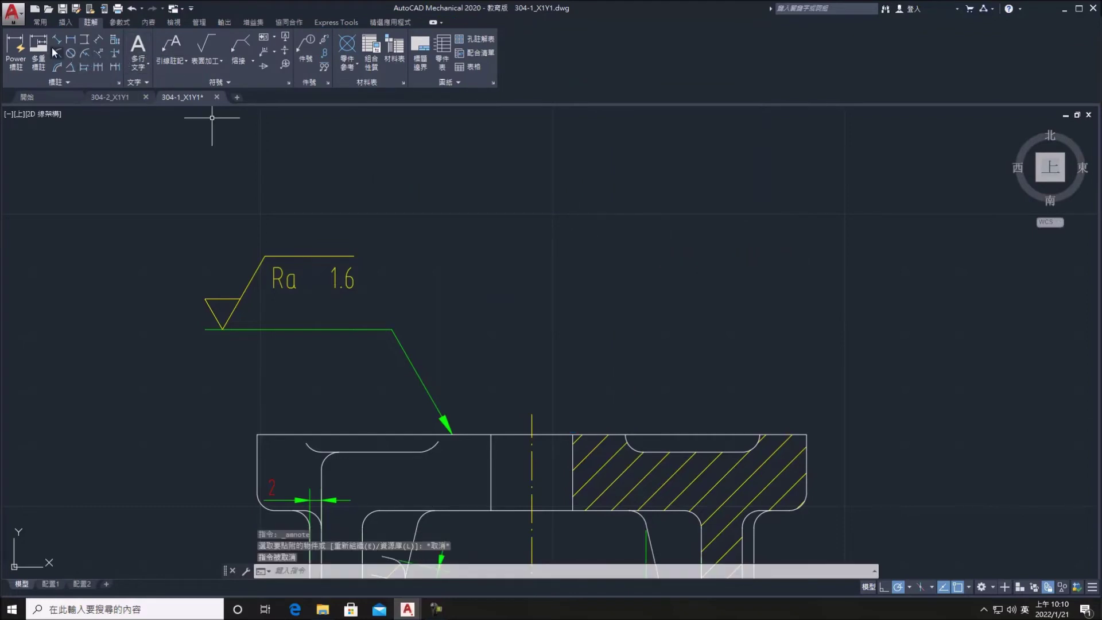
text(pd)
key(Return)
scroll(381, 281, down, 2)
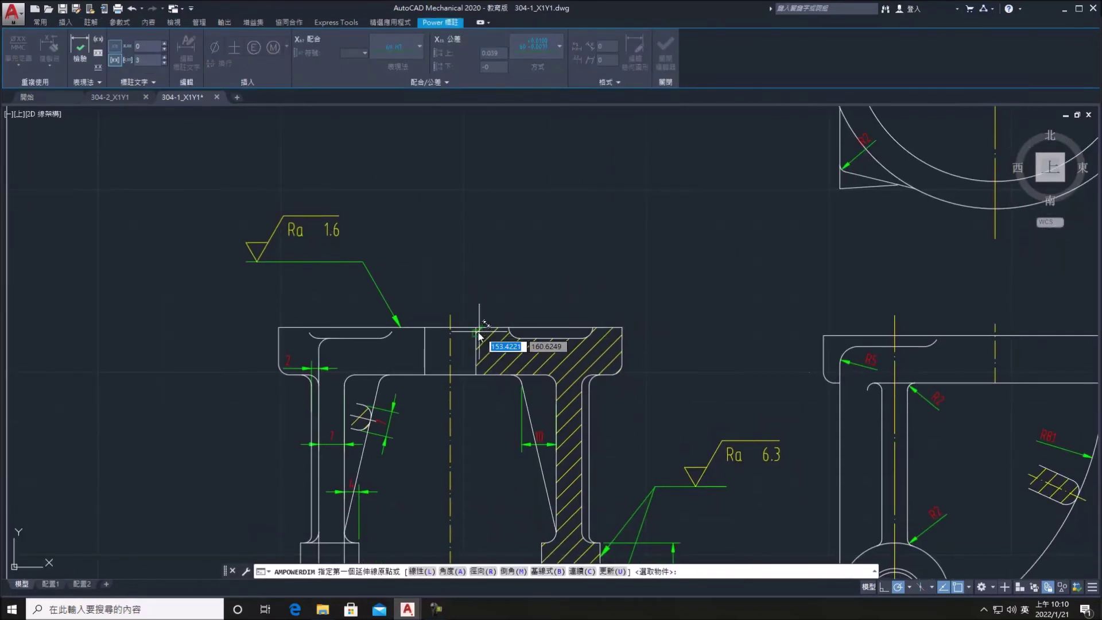
click(451, 326)
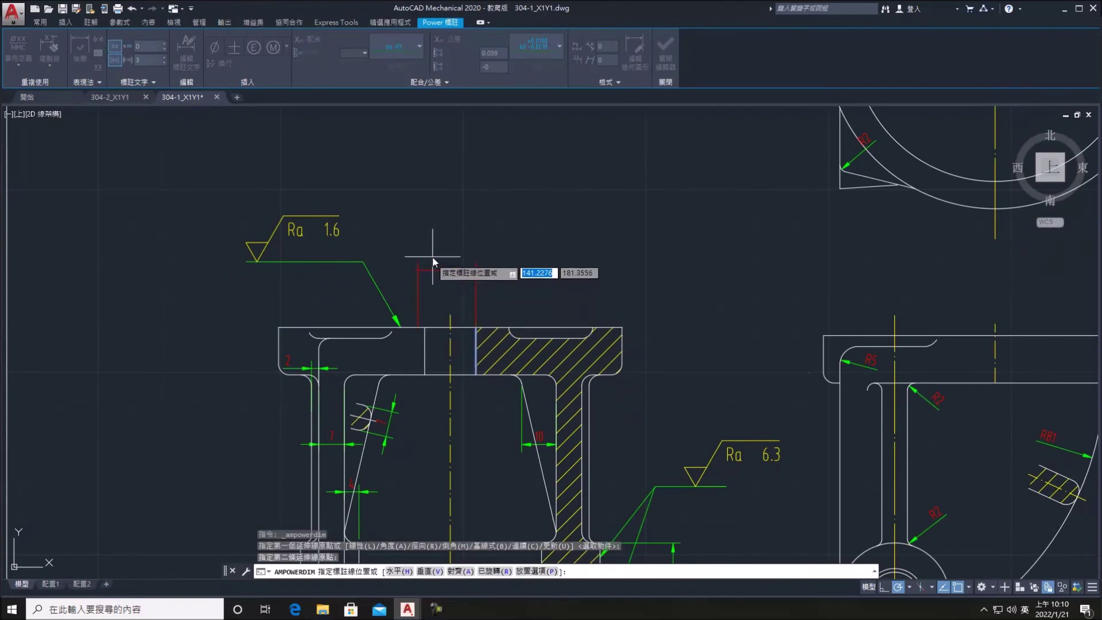
key(Escape)
Dimension between the two bore edges, placing the dimension line above the part
click(16, 52)
click(451, 328)
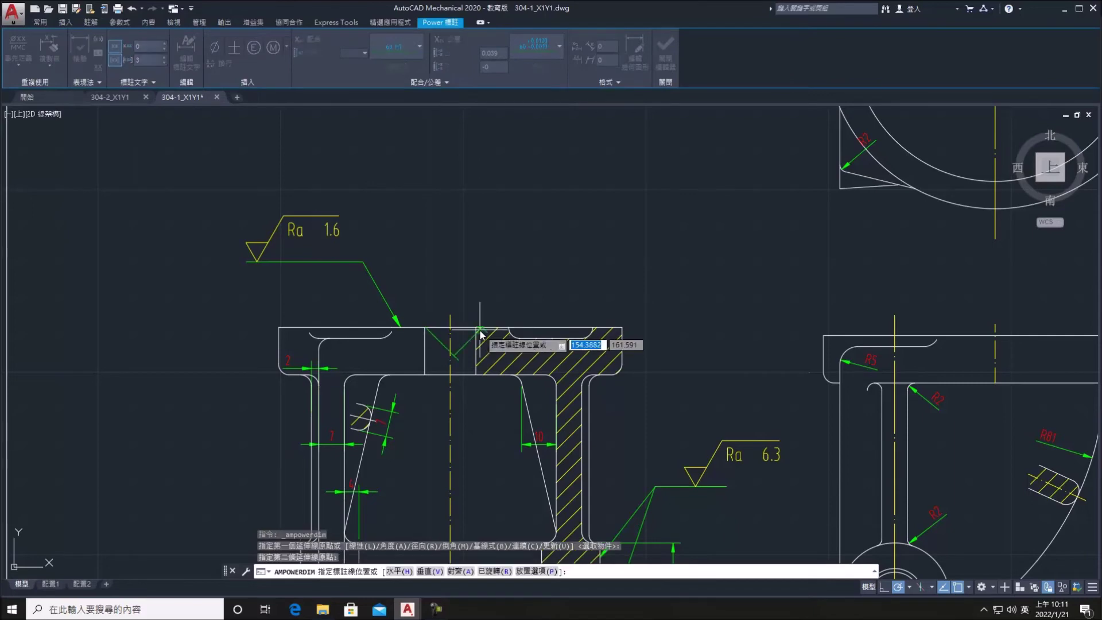
click(480, 335)
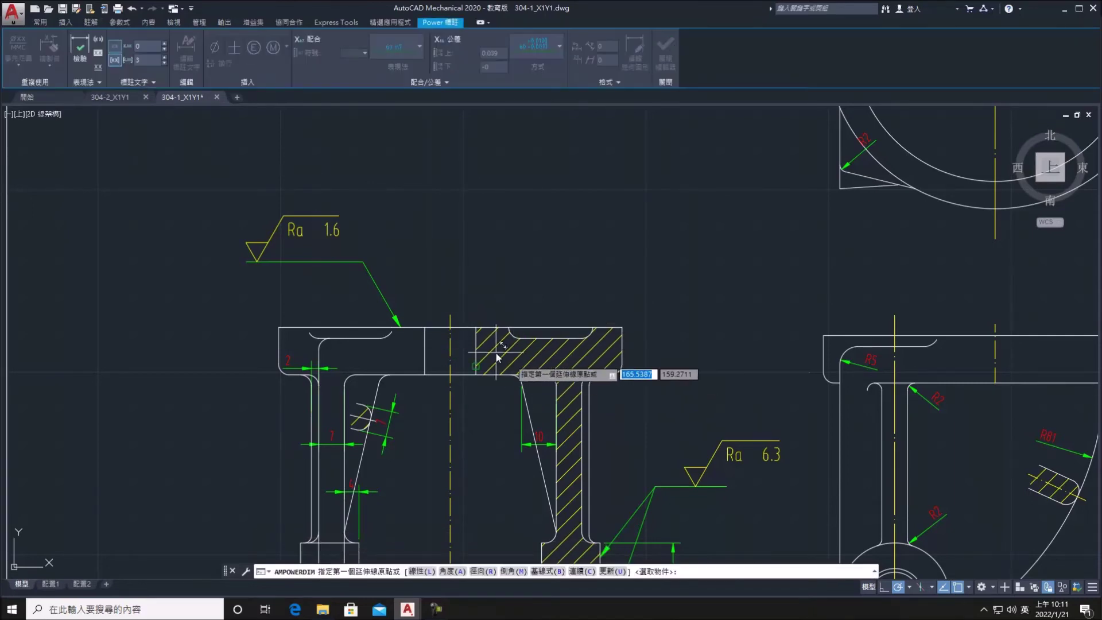
click(475, 327)
click(424, 328)
click(476, 259)
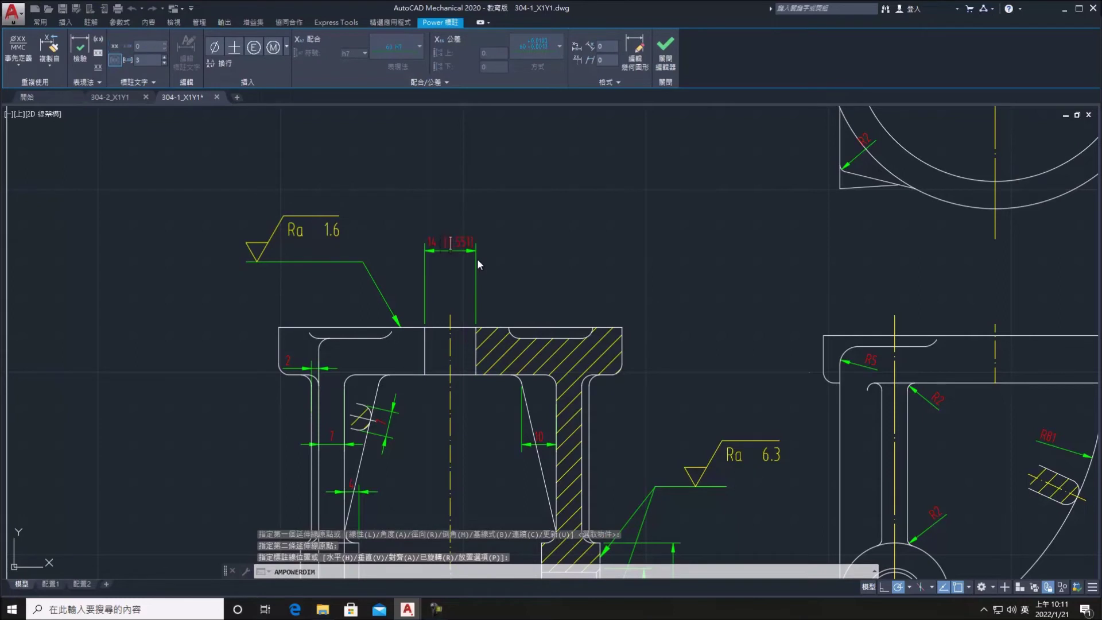
Make the bore dimension read Ø14 with a +0.07 / 0 tolerance
text(c)
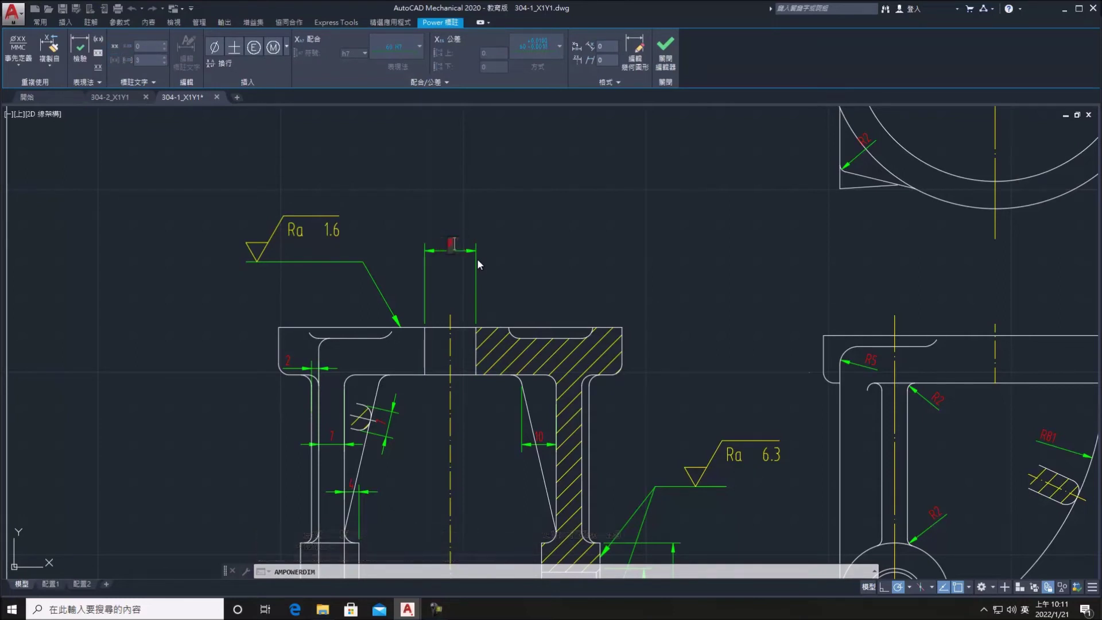
click(447, 39)
text(.07)
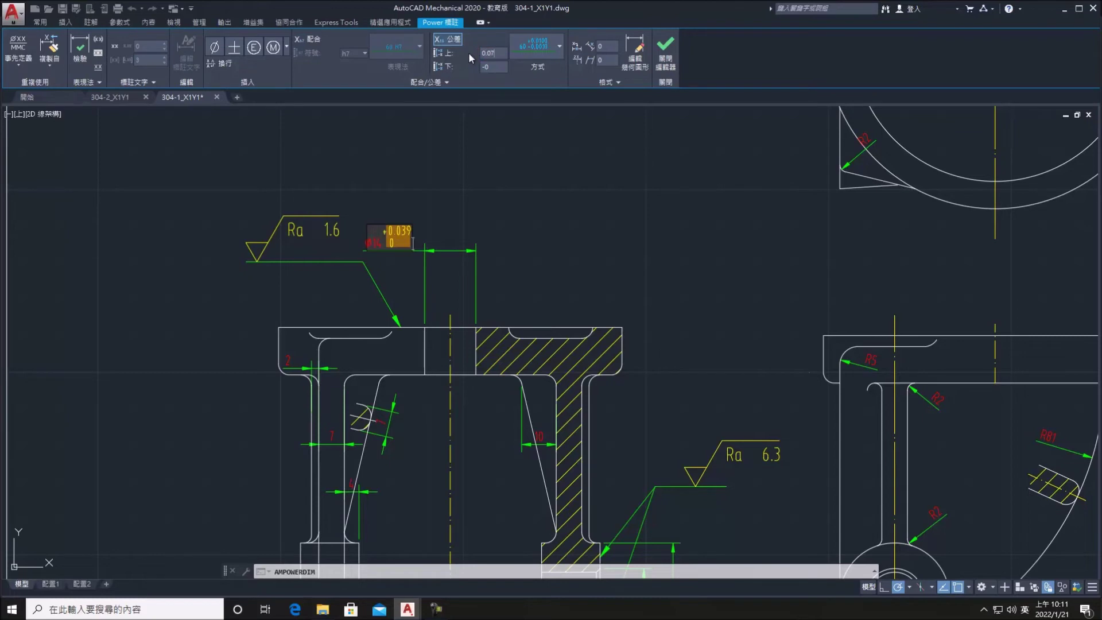
key(Return)
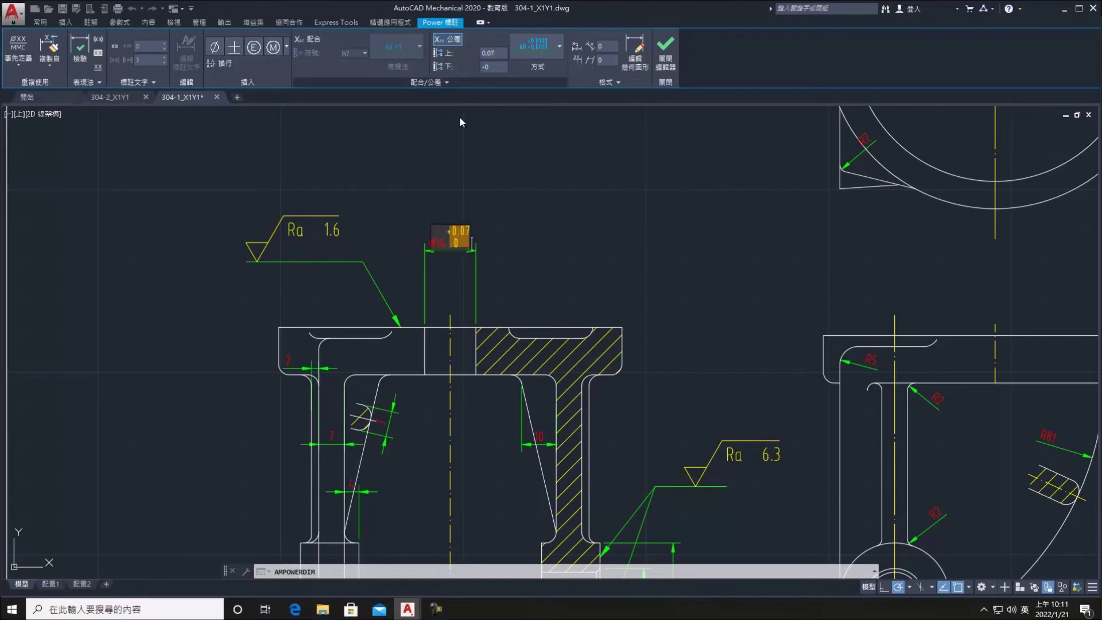
key(Escape)
key(Escape)
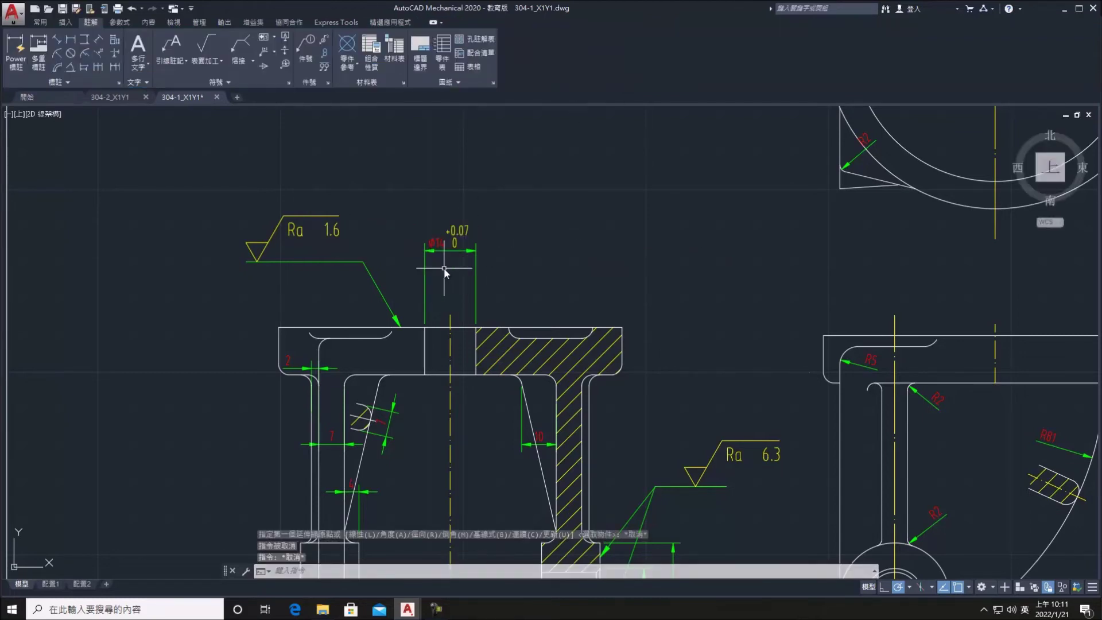
click(43, 27)
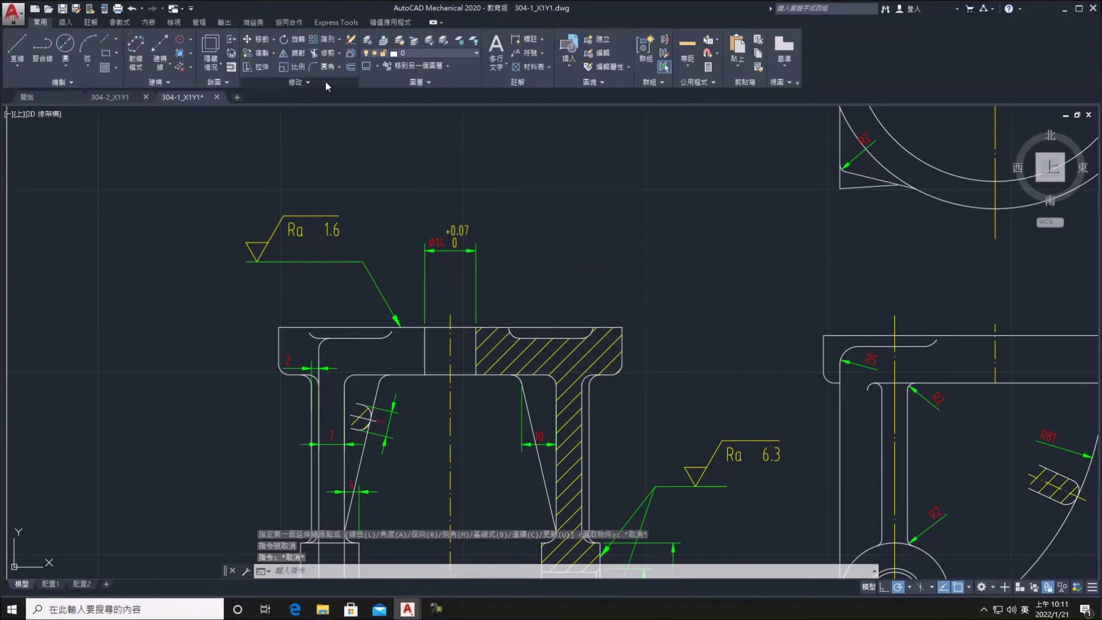
Explode the Ø14 dimension with AMEXPLODE and erase its left extension line
click(487, 279)
click(421, 234)
click(52, 26)
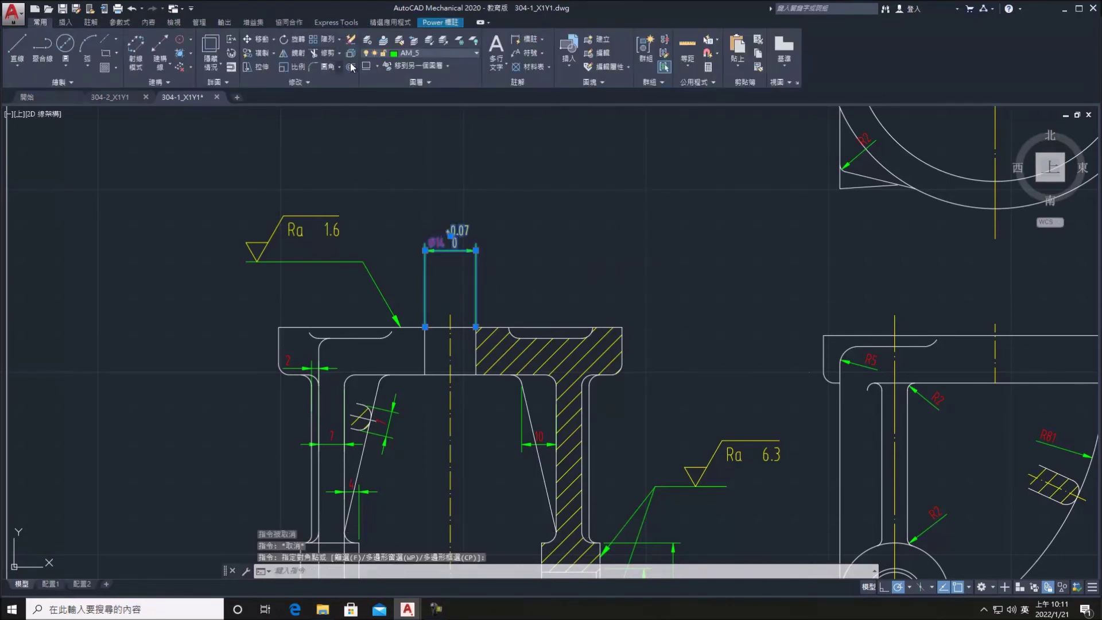
click(349, 55)
key(Escape)
click(434, 266)
text(\)
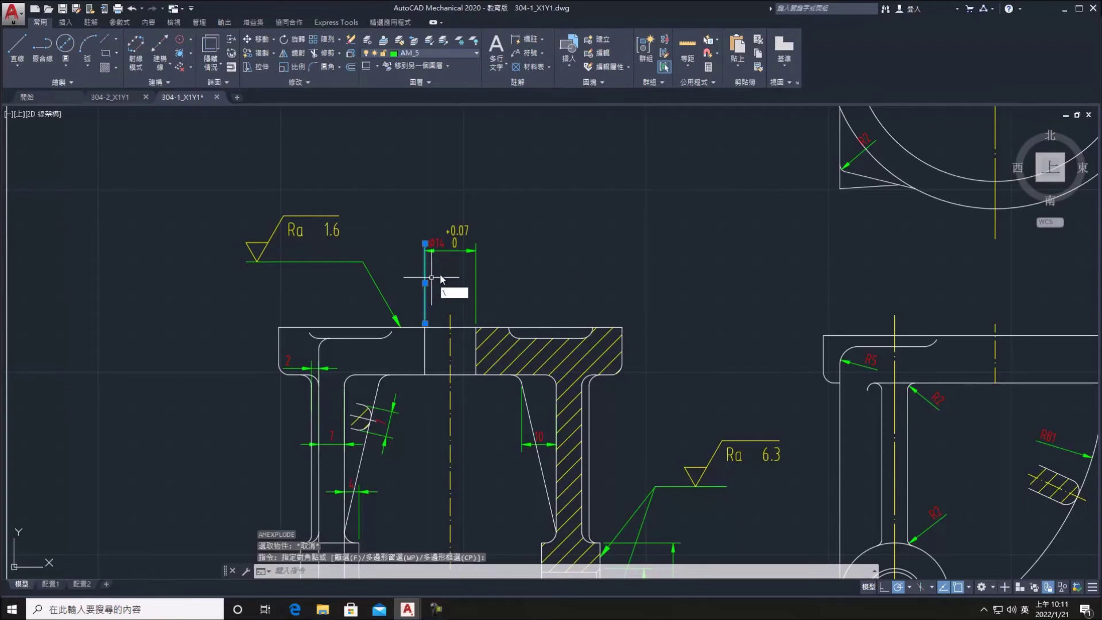
key(Delete)
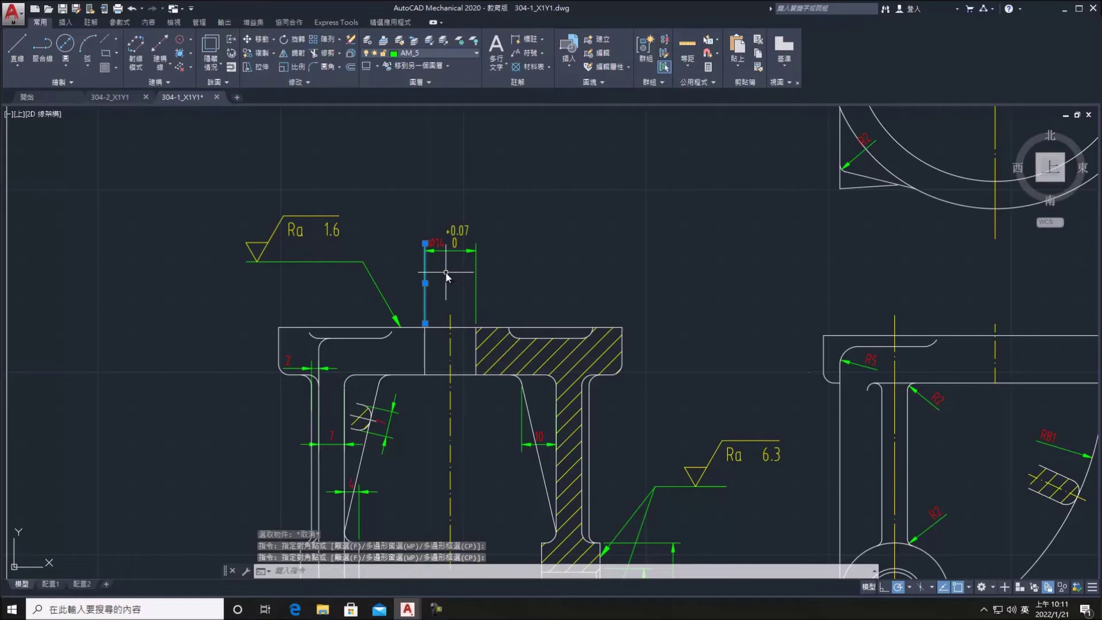
Erase the Ø14 dimension's left arrowhead
scroll(434, 270, up, 4)
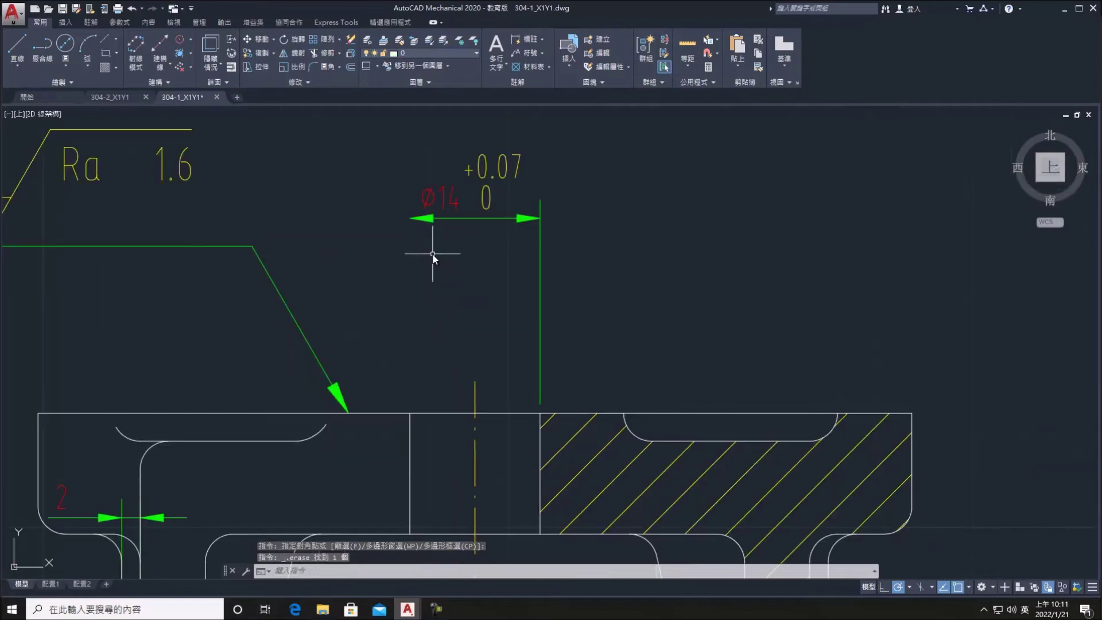
click(428, 219)
key(Delete)
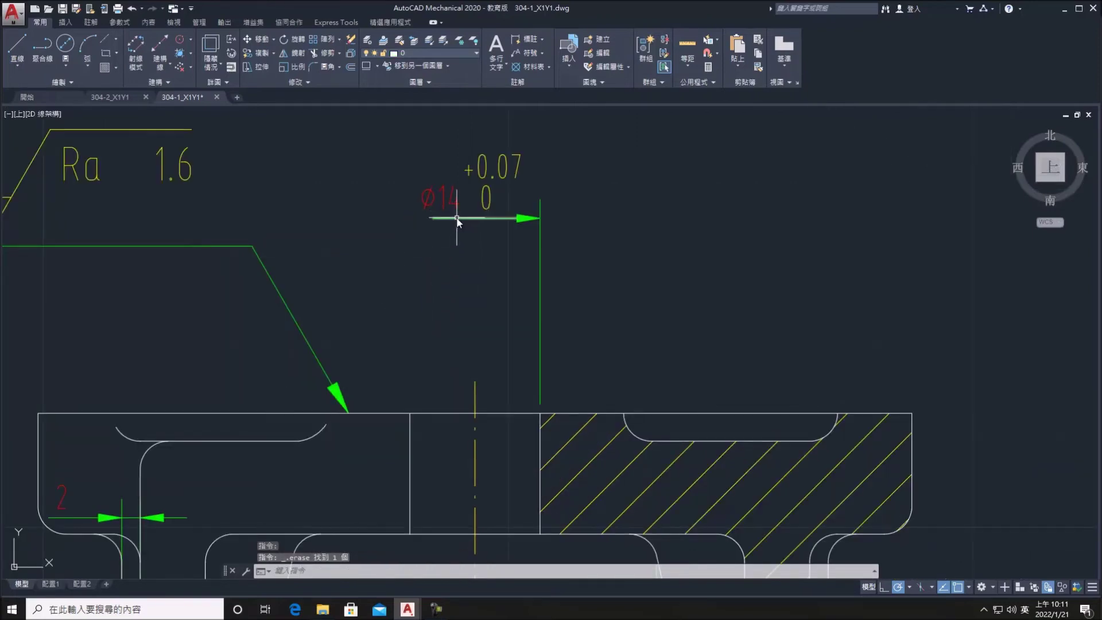
click(439, 218)
click(435, 218)
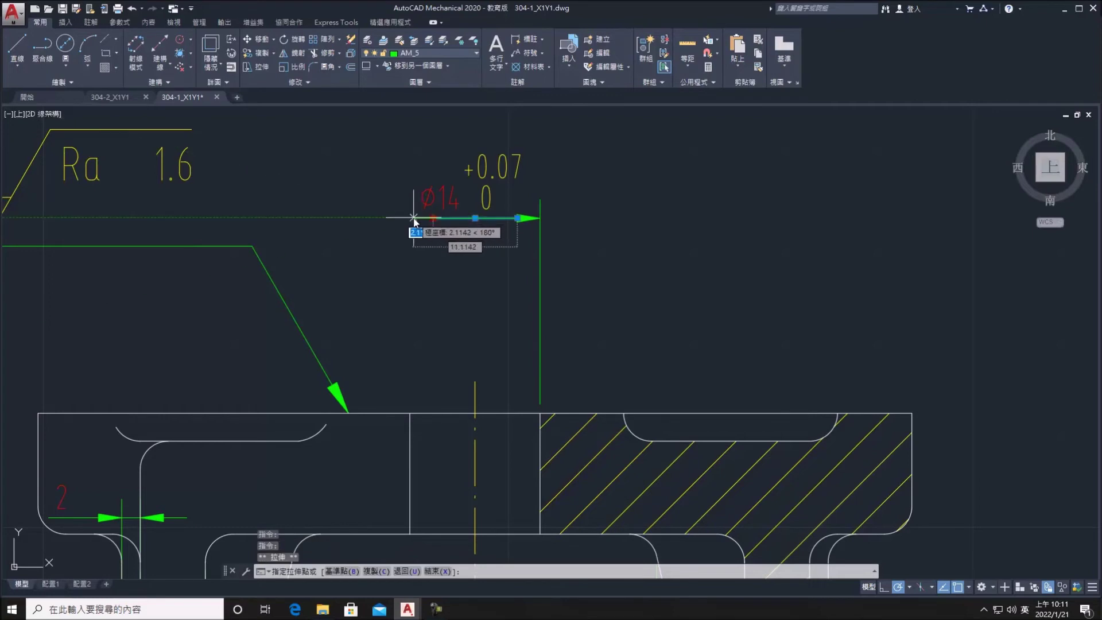
key(Escape)
Erase a leftover dimension piece near the flange centre
scroll(502, 234, down, 2)
scroll(538, 256, down, 3)
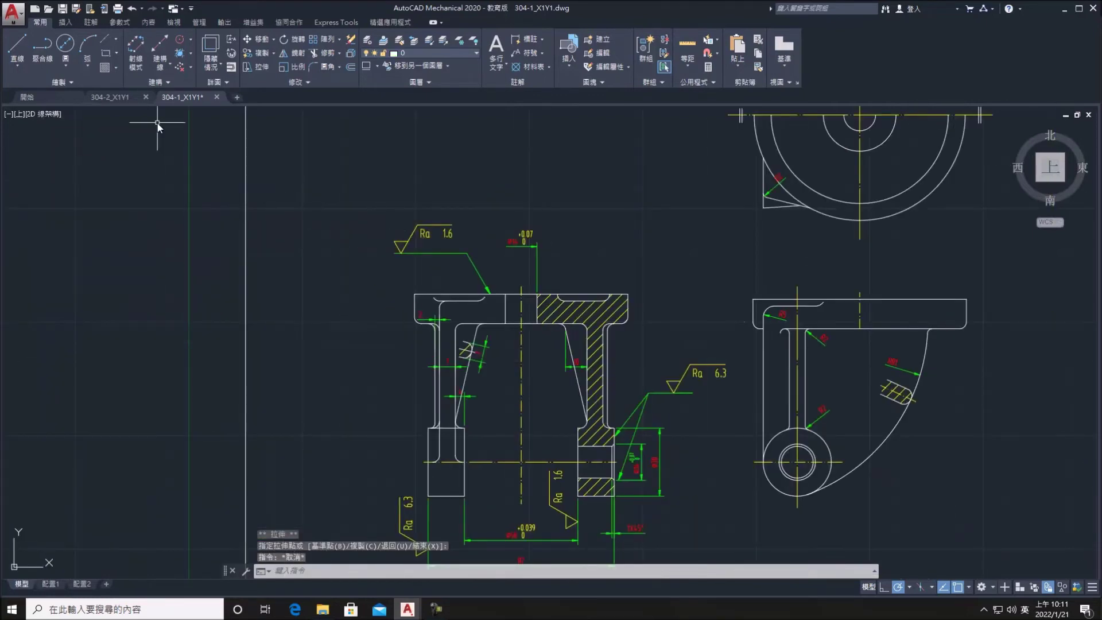
middle_drag(575, 410, 507, 364)
click(437, 256)
key(Delete)
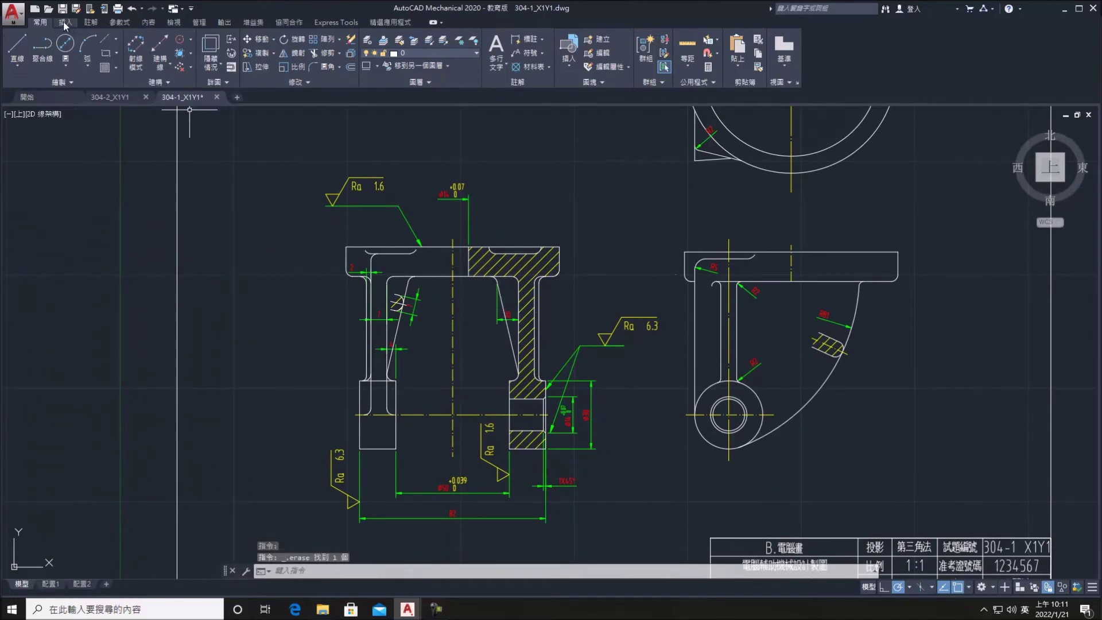
Place a Ø32 Power Dimension across the hatched hub, above the part, without tolerance
click(90, 22)
click(15, 54)
scroll(370, 232, up, 1)
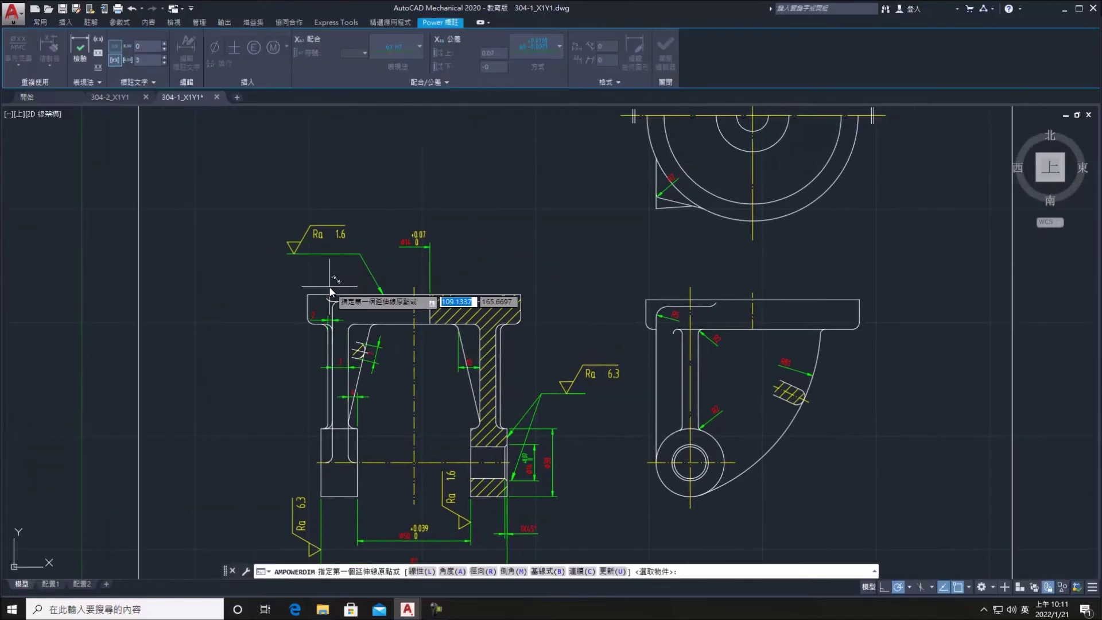
scroll(356, 298, up, 1)
click(394, 297)
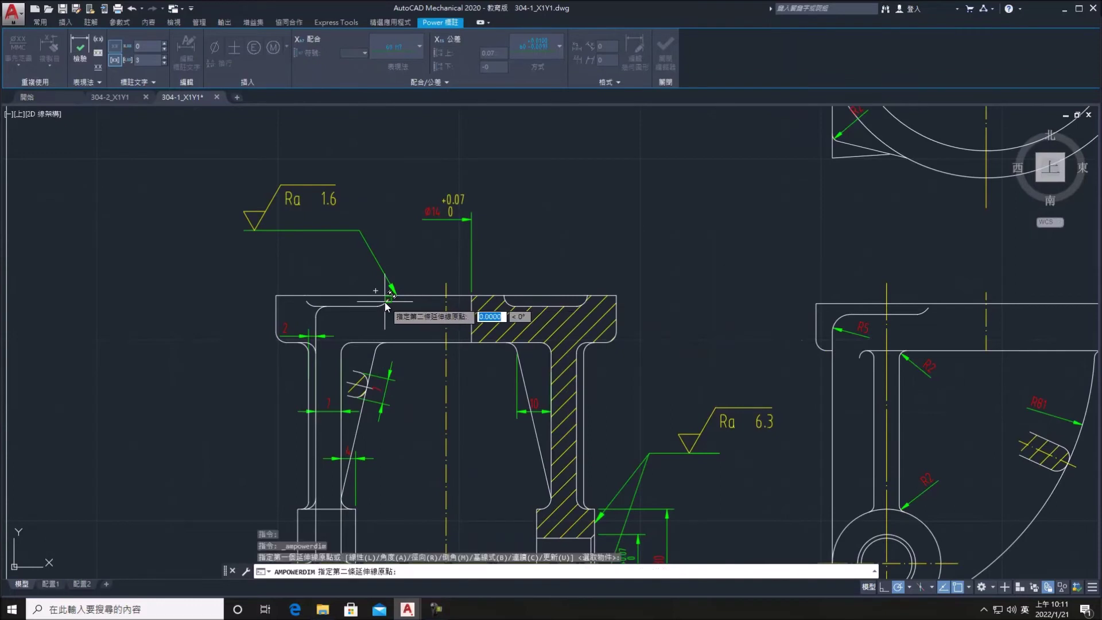
click(504, 295)
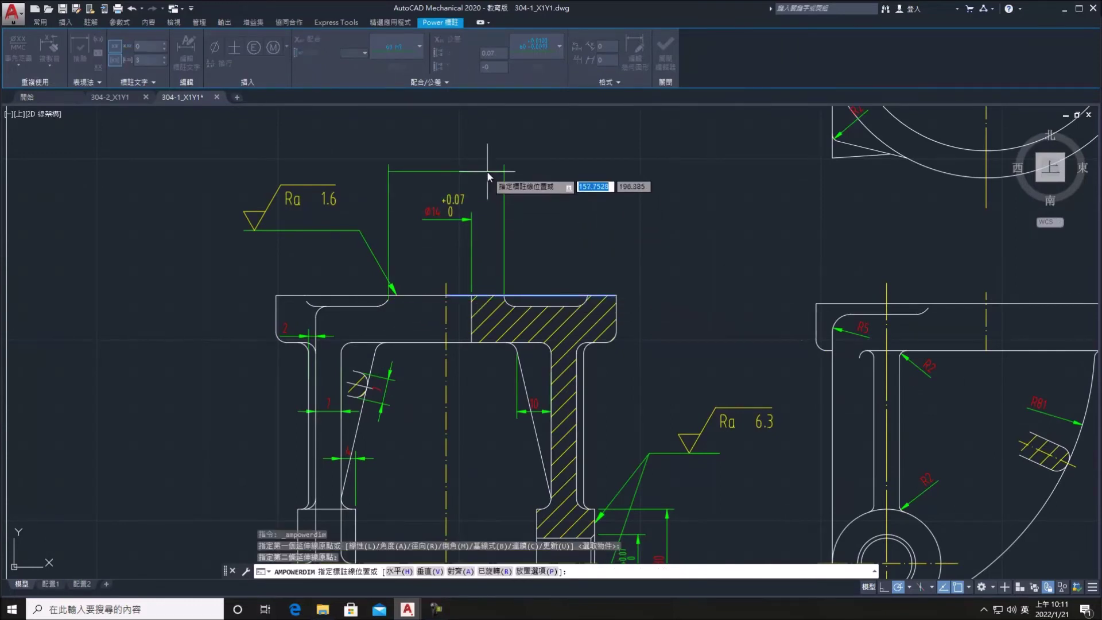
click(505, 172)
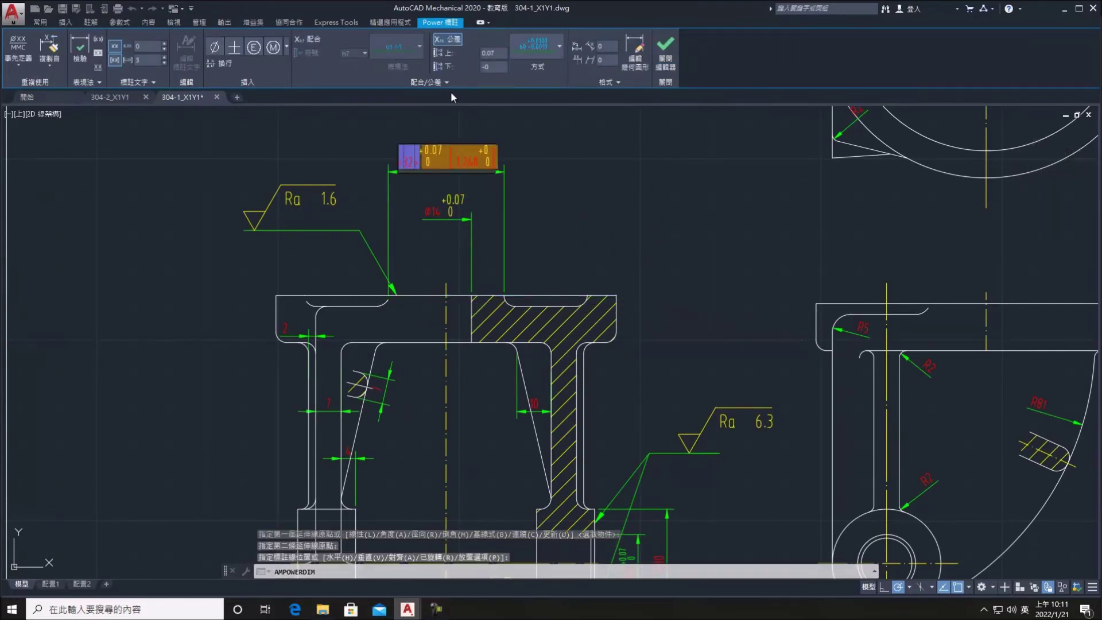
click(439, 40)
key(Delete)
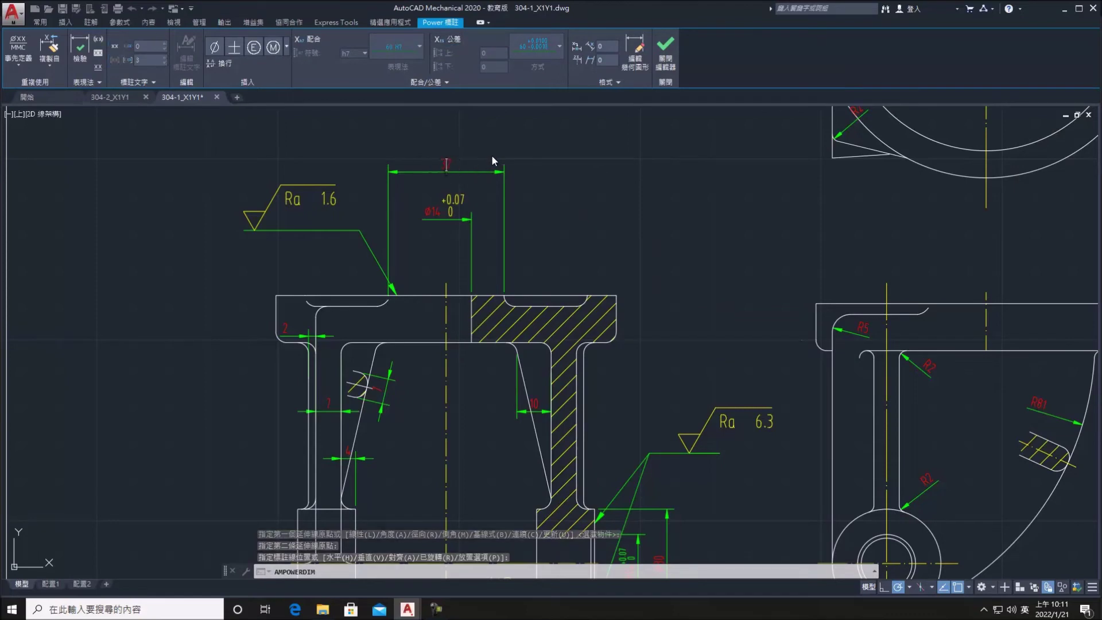
key(Return)
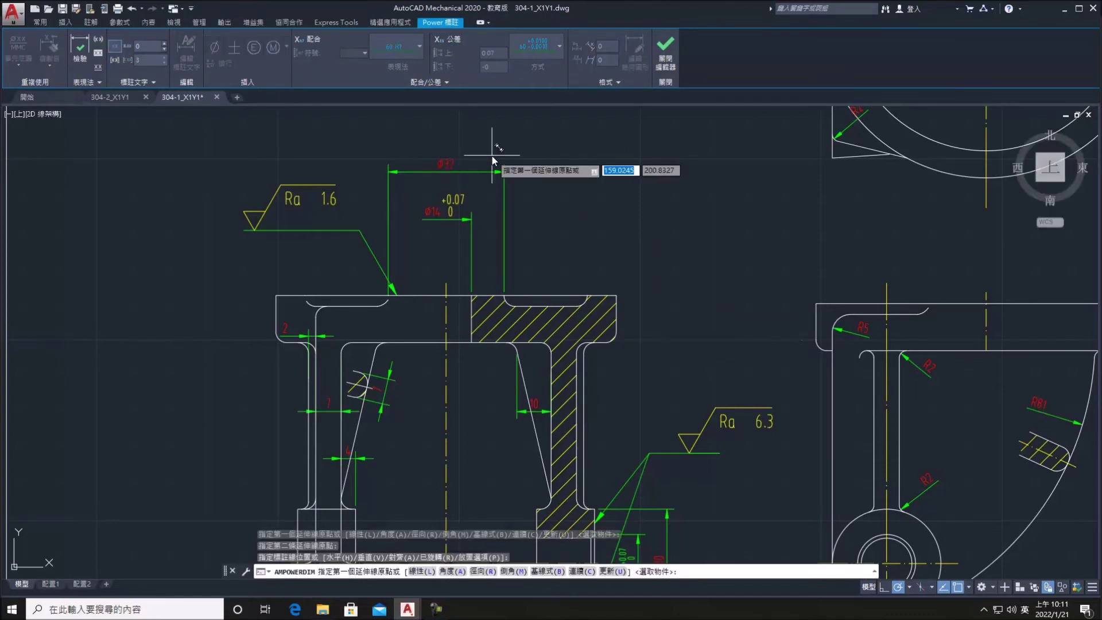
key(Escape)
key(Escape)
Explode the Ø32 dimension into separate lines with AMEXPLODE
click(538, 201)
click(436, 129)
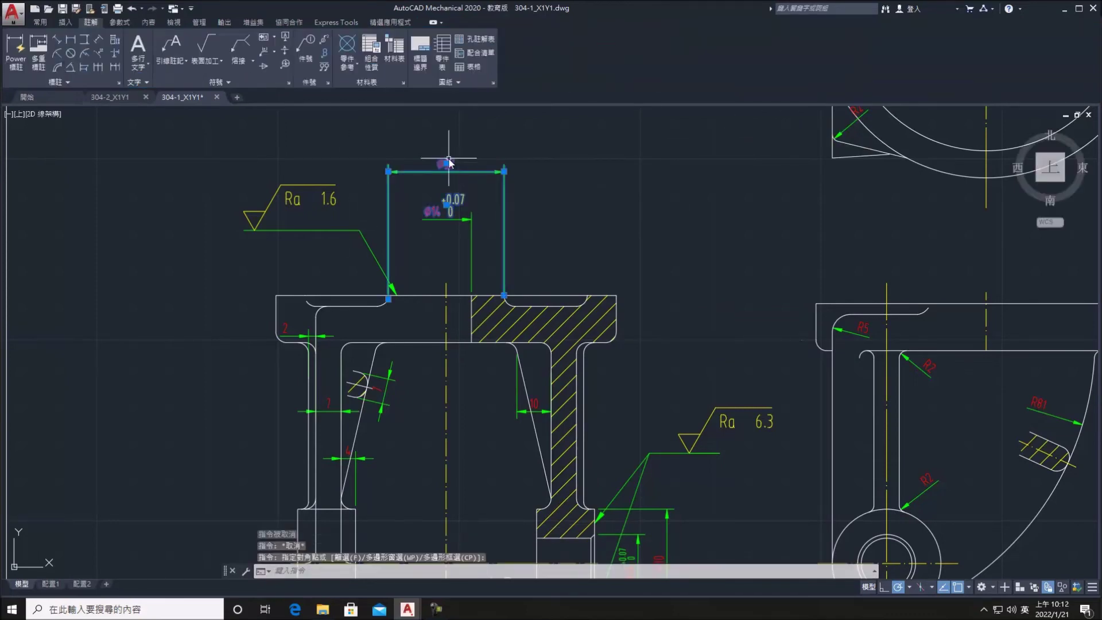
click(40, 22)
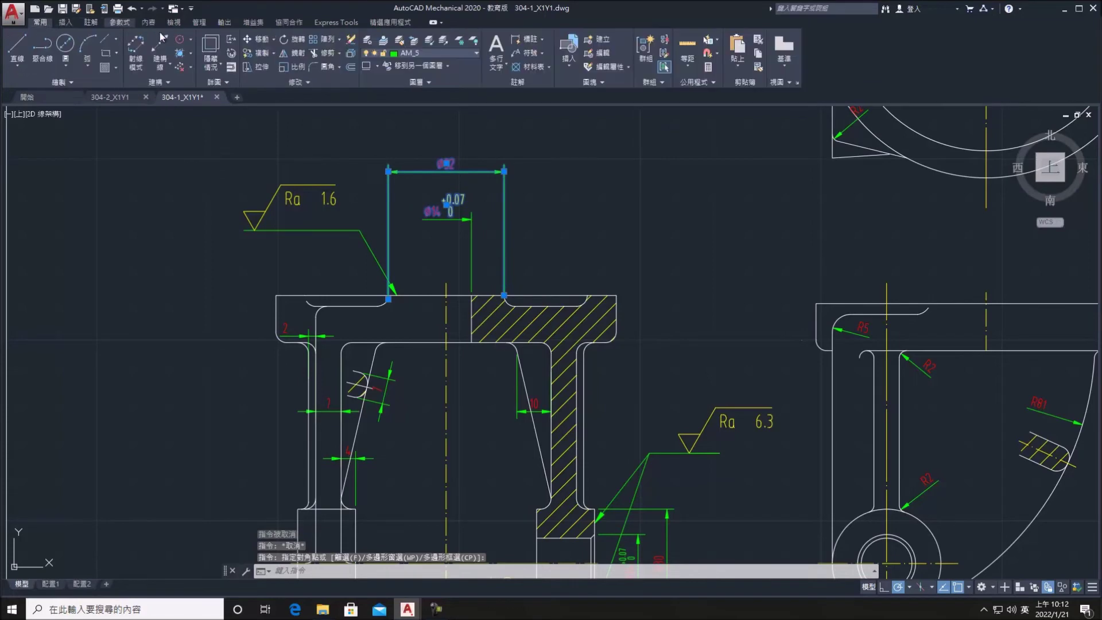
click(351, 54)
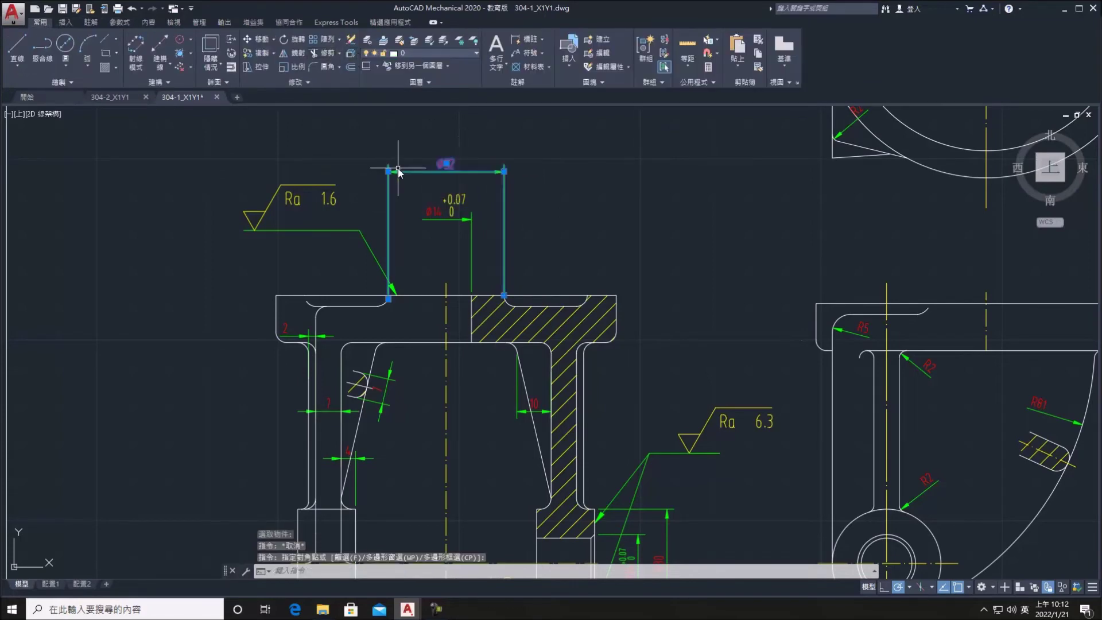
key(Escape)
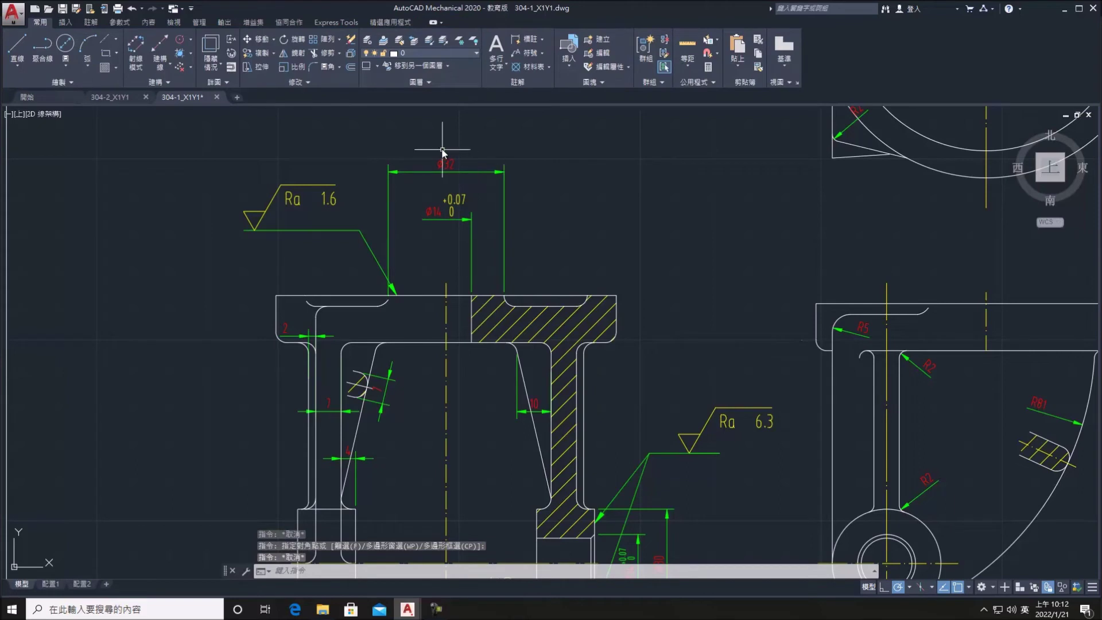
click(349, 54)
click(559, 192)
click(381, 155)
key(Return)
Erase the Ø32 dimension's left extension line
click(387, 186)
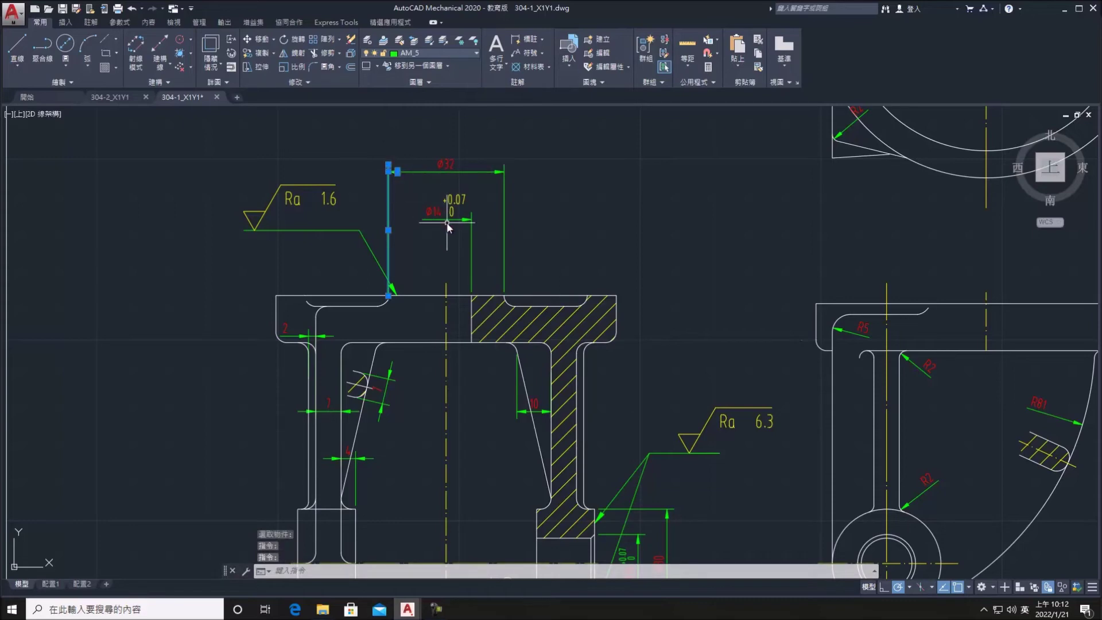
key(Delete)
click(414, 171)
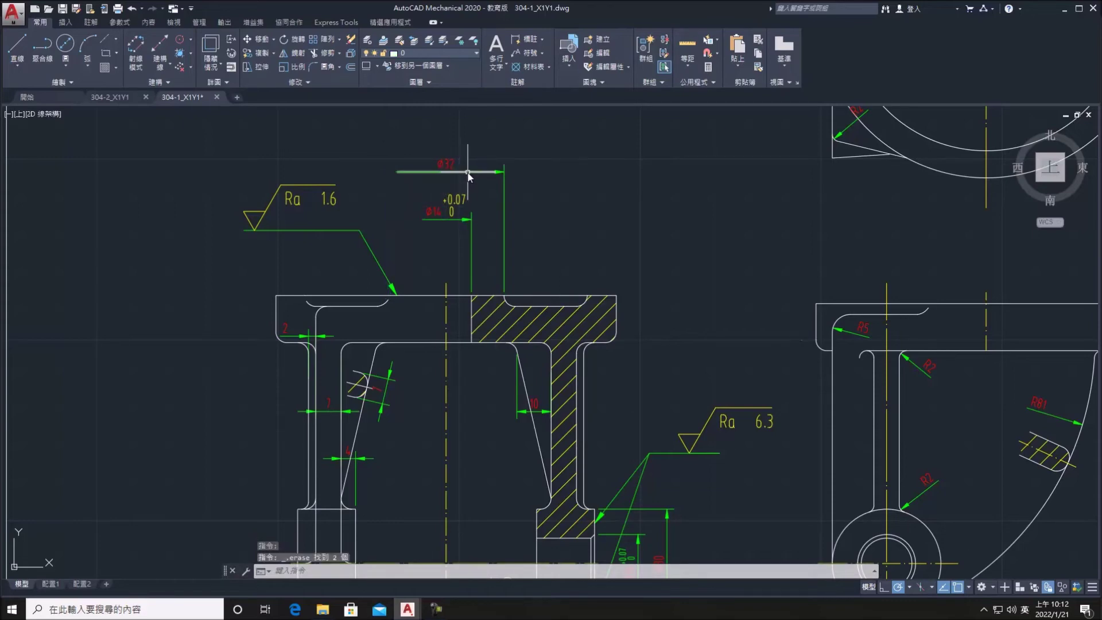
click(397, 172)
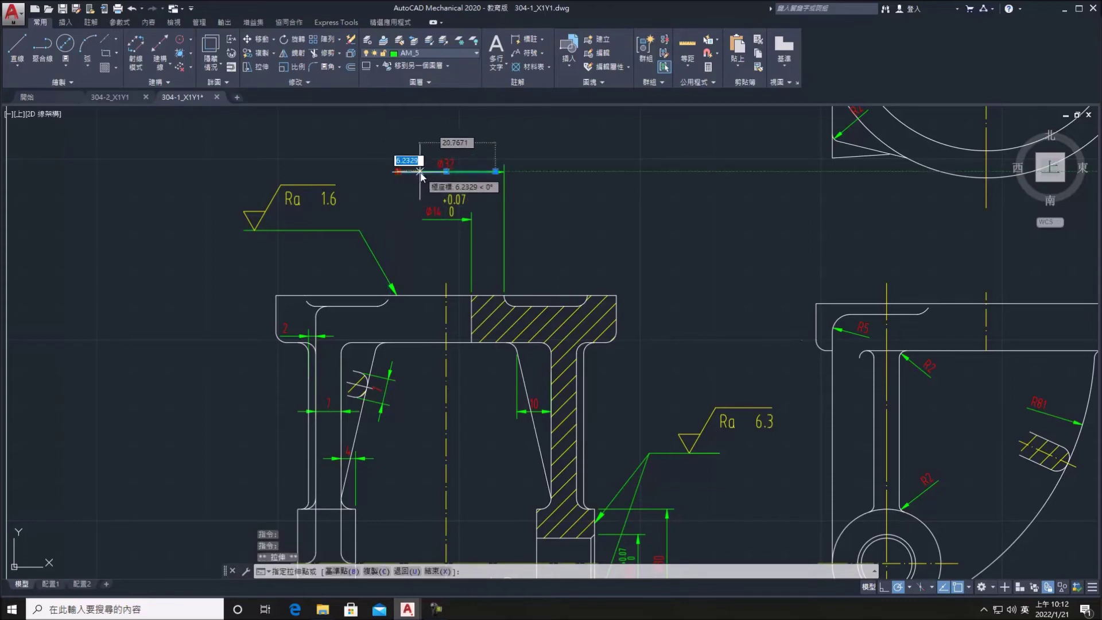
key(Escape)
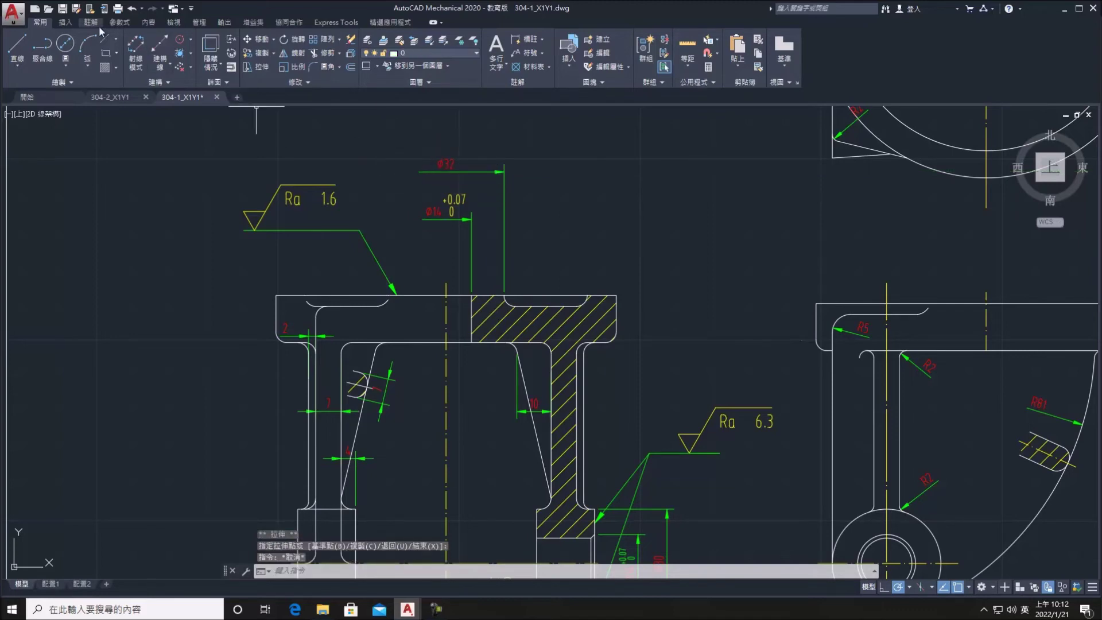
click(93, 21)
click(21, 49)
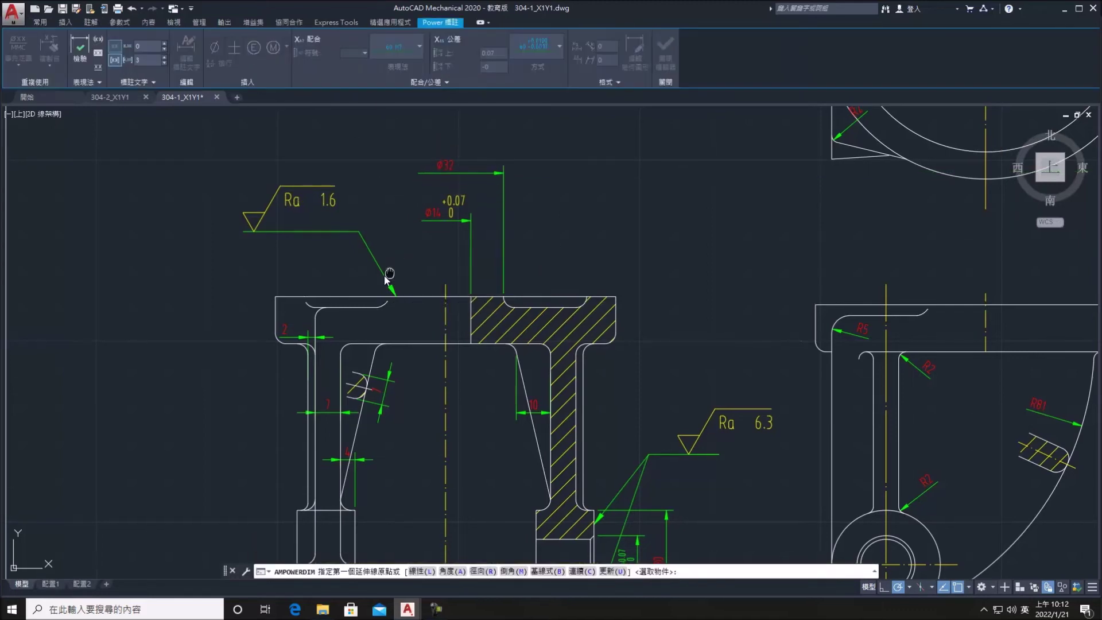
Dimension the top flange corner to corner as Ø78, placed above the Ø32 dimension
middle_drag(386, 277, 353, 294)
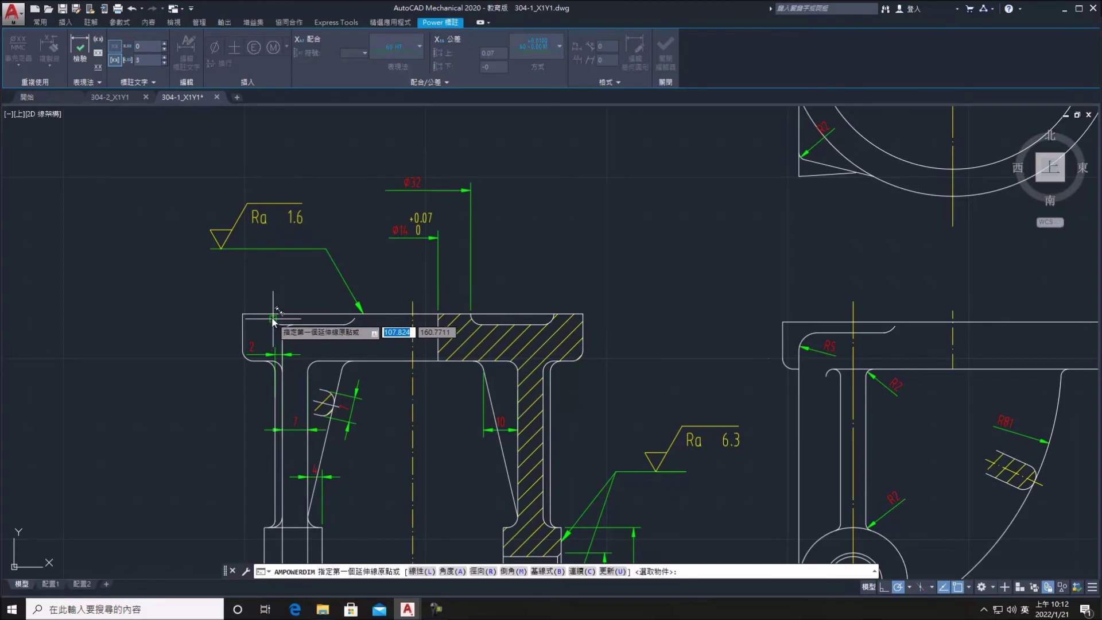
click(273, 317)
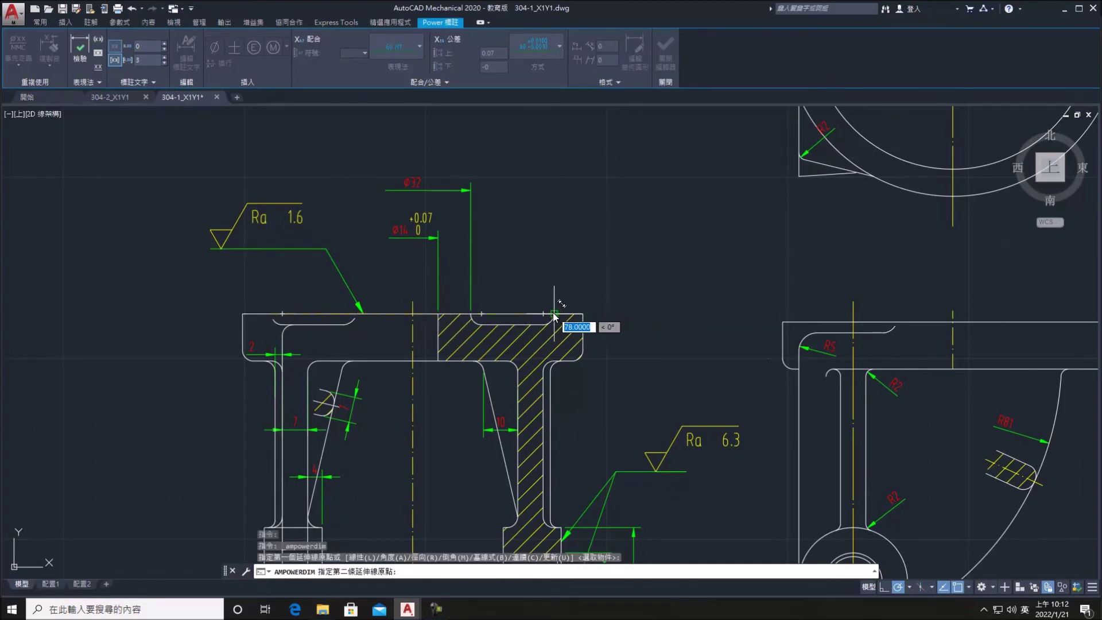
click(554, 315)
click(489, 165)
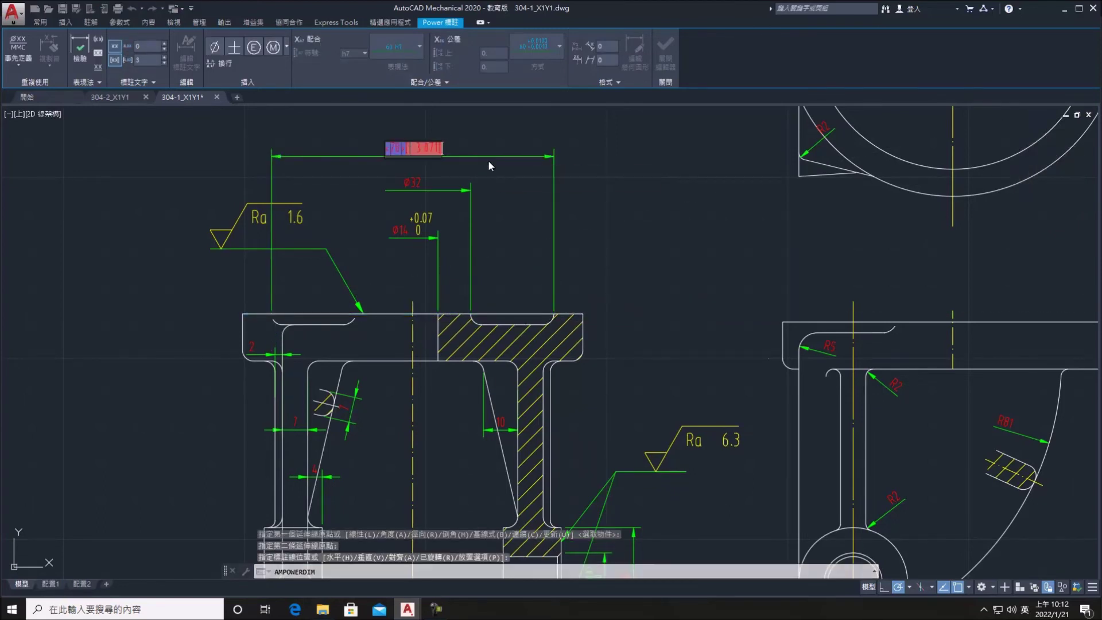
text(%%)
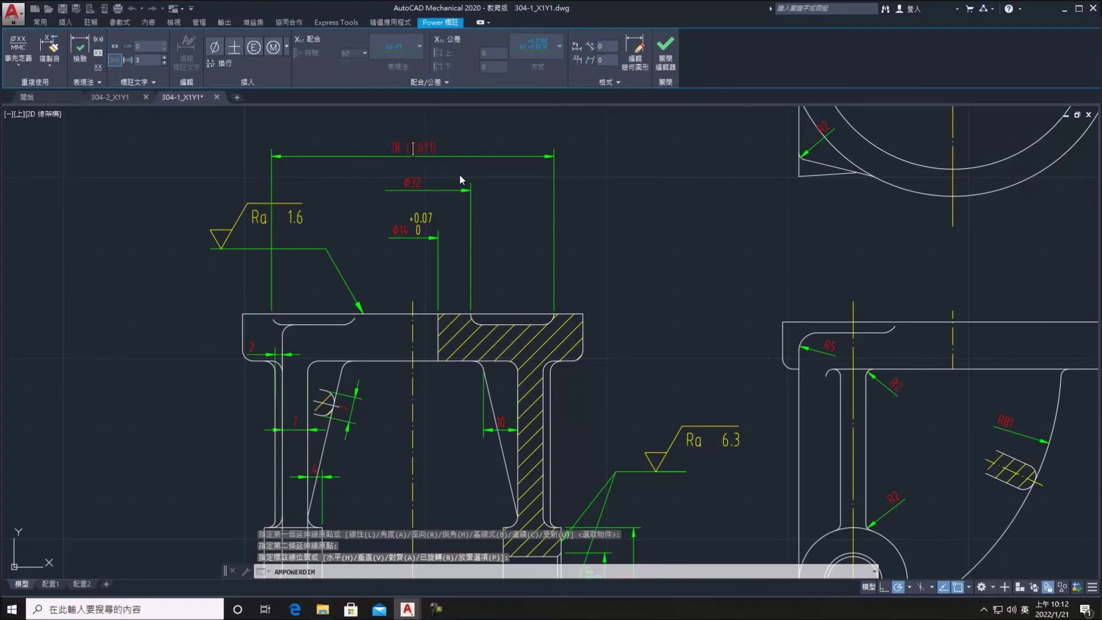
text(c78)
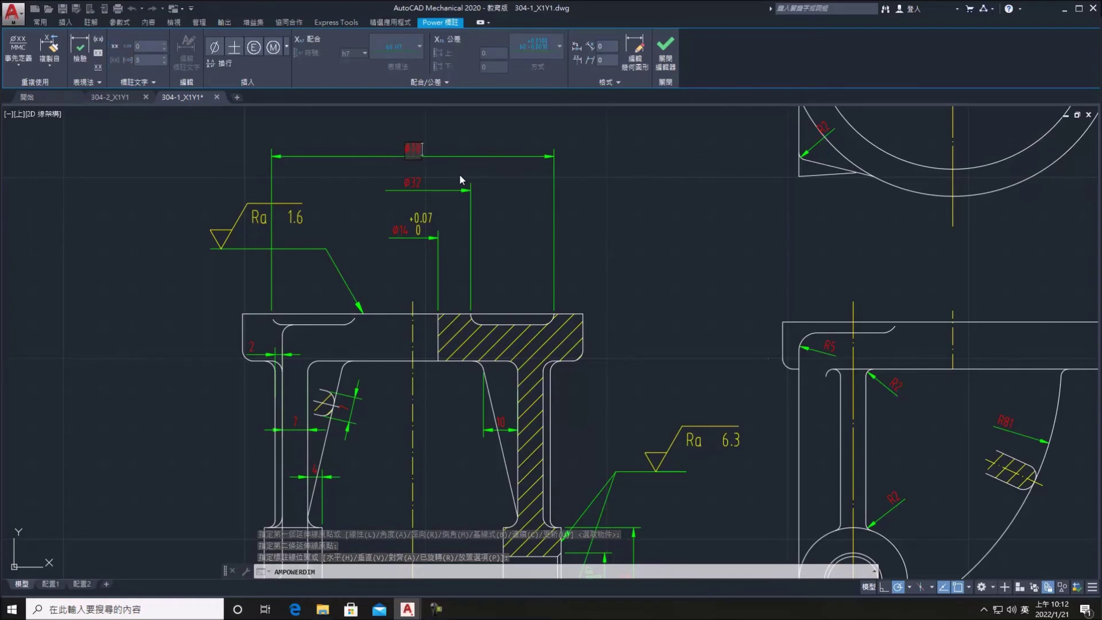
key(Return)
key(Escape)
click(40, 22)
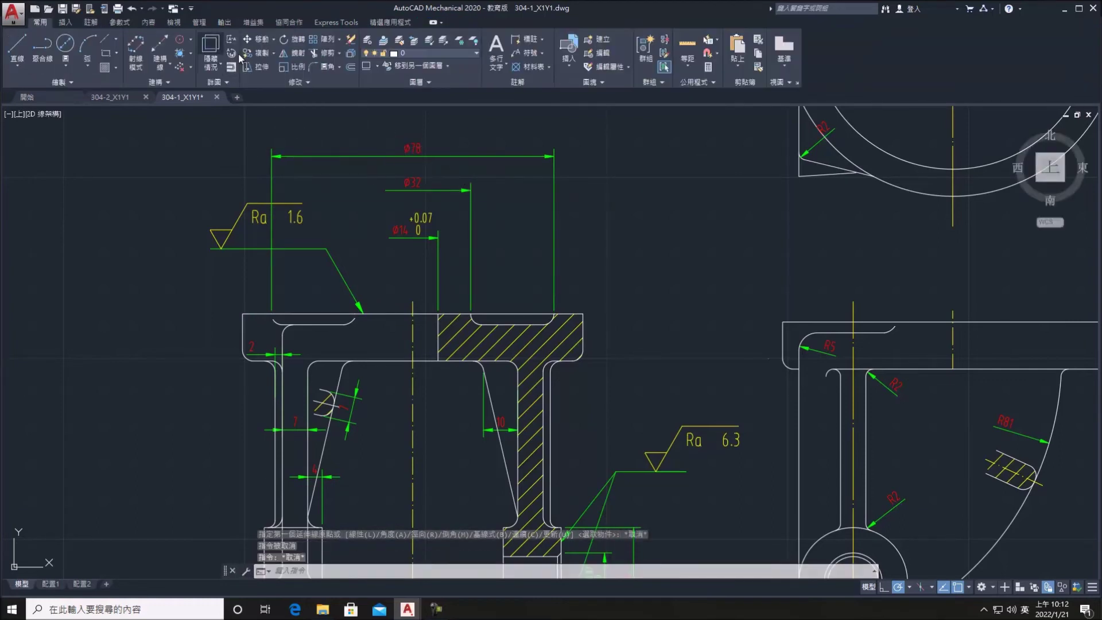
Explode the Ø78 dimension into separate lines with AMEXPLODE
click(352, 51)
click(664, 229)
click(481, 130)
key(Return)
Erase the Ø78 dimension's left extension line and zoom out to the sheet
click(283, 167)
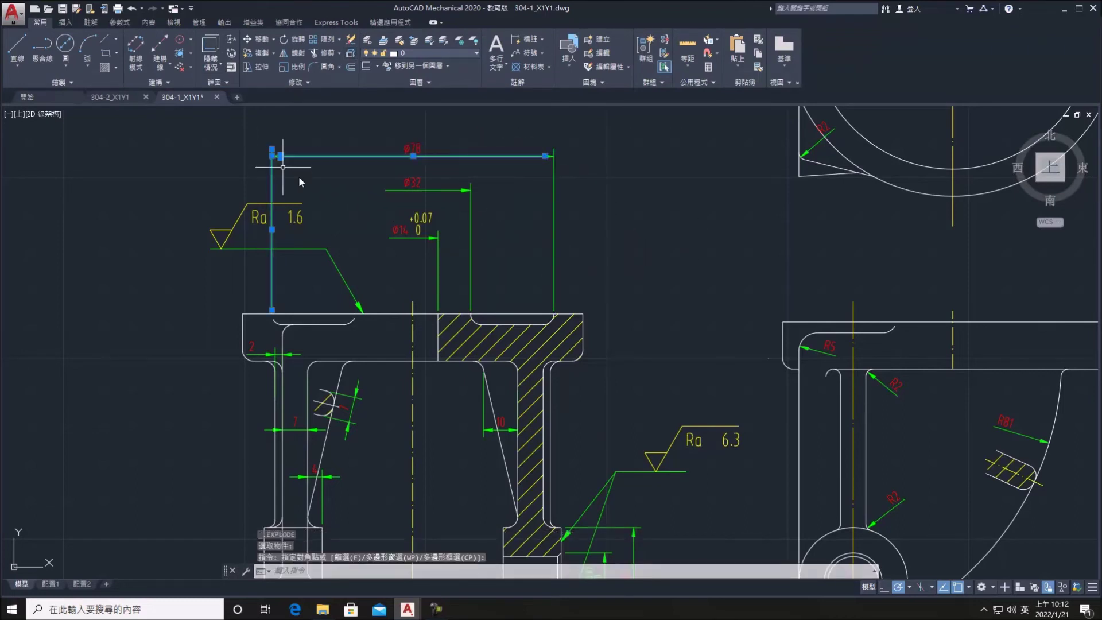
key(Escape)
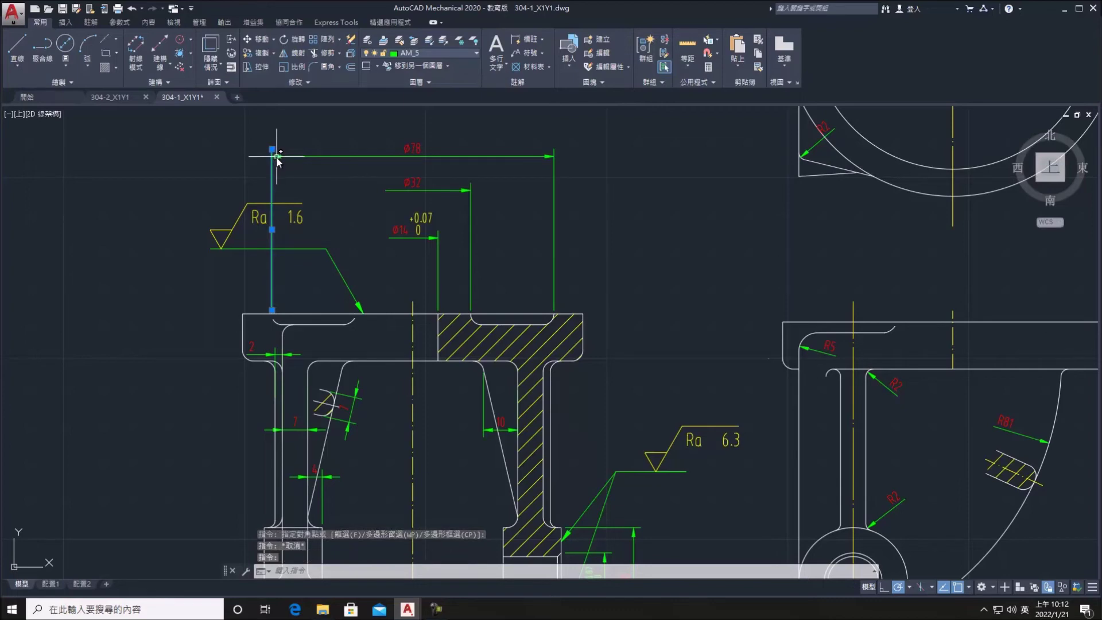
key(Delete)
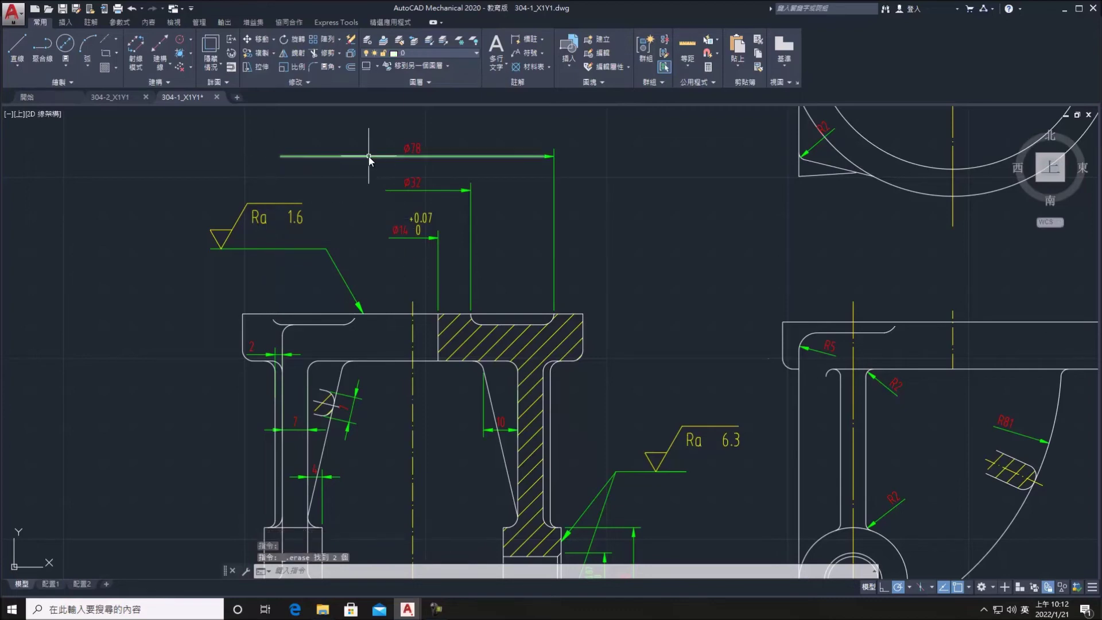
click(369, 154)
click(281, 156)
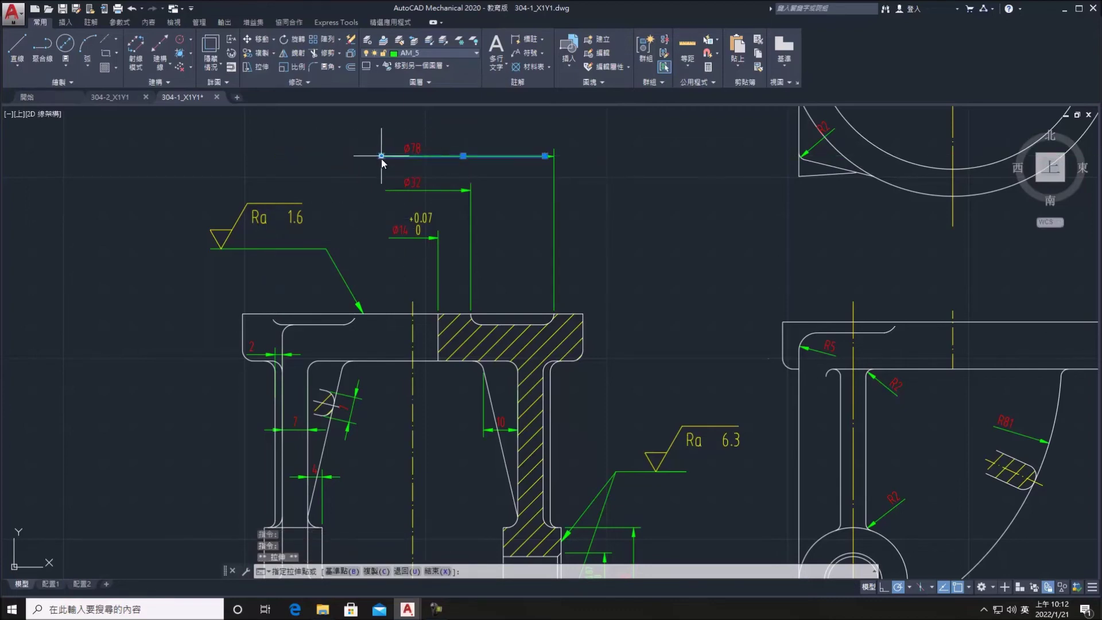
key(Escape)
scroll(509, 232, down, 4)
middle_drag(562, 273, 509, 236)
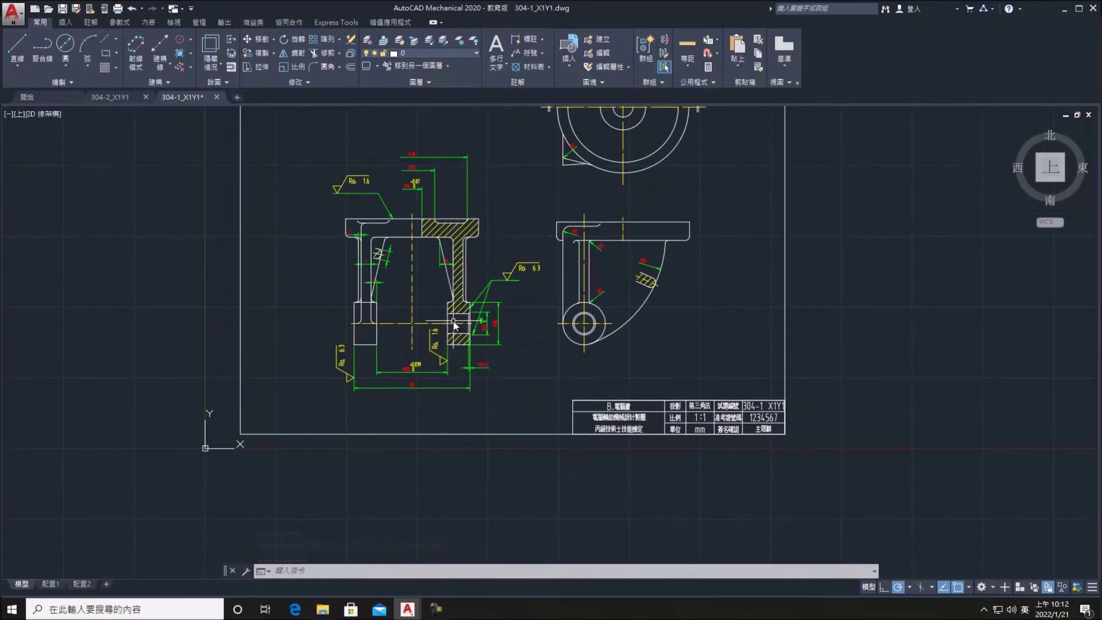
Attempt adding a leader to the Ra 1.6 symbol, then cancel it
scroll(454, 325, down, 2)
middle_drag(454, 324, 380, 323)
click(336, 234)
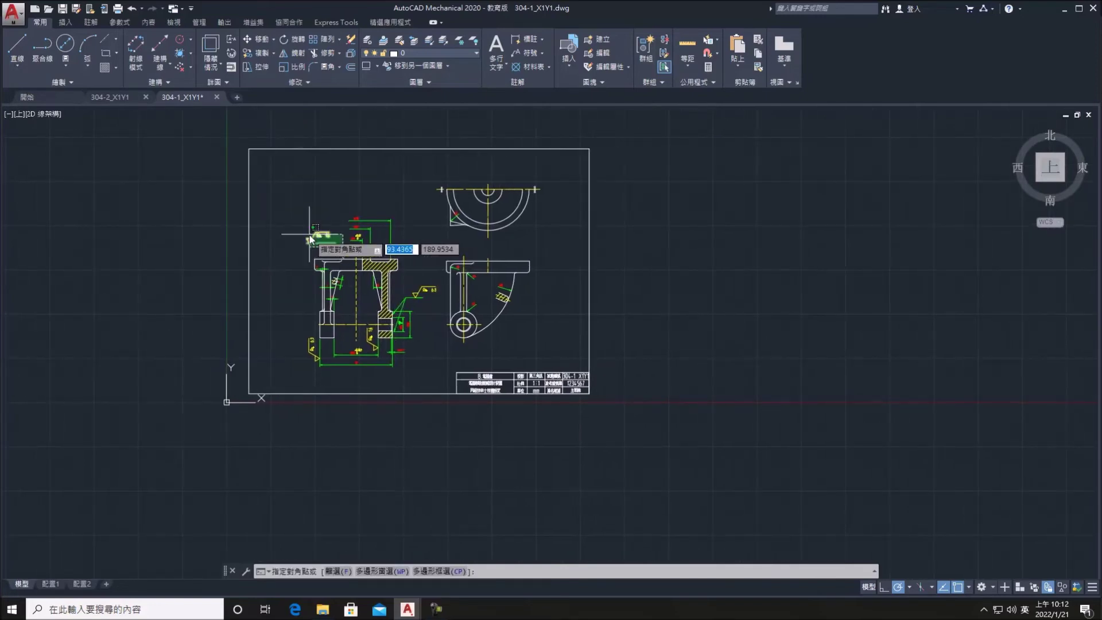
right_click(331, 241)
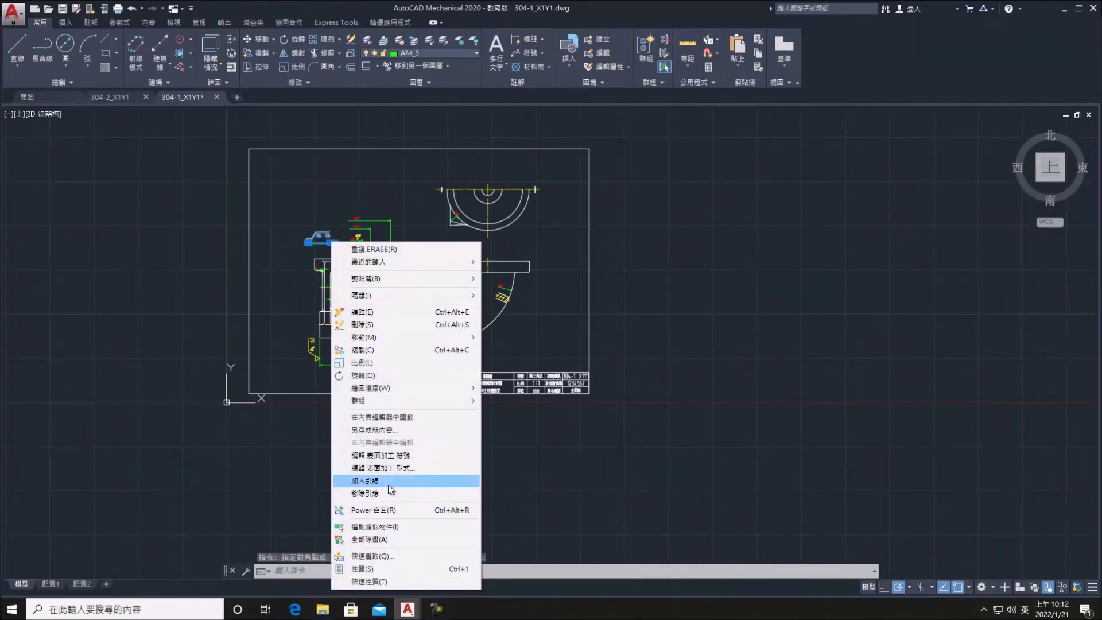
click(367, 481)
scroll(376, 244, up, 5)
scroll(377, 243, down, 1)
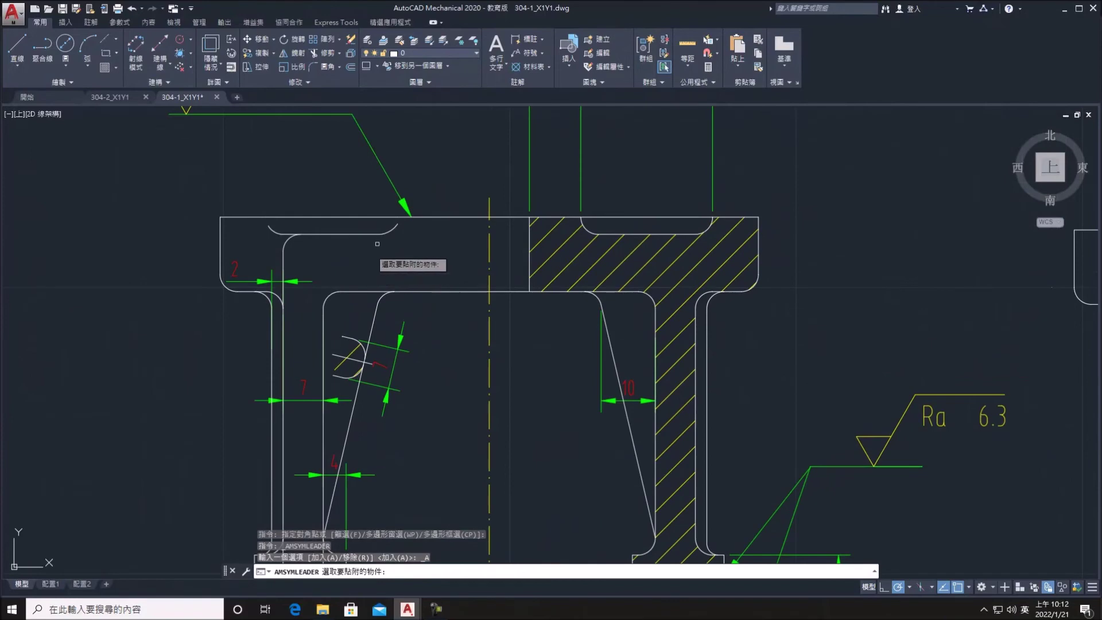
click(519, 154)
key(Escape)
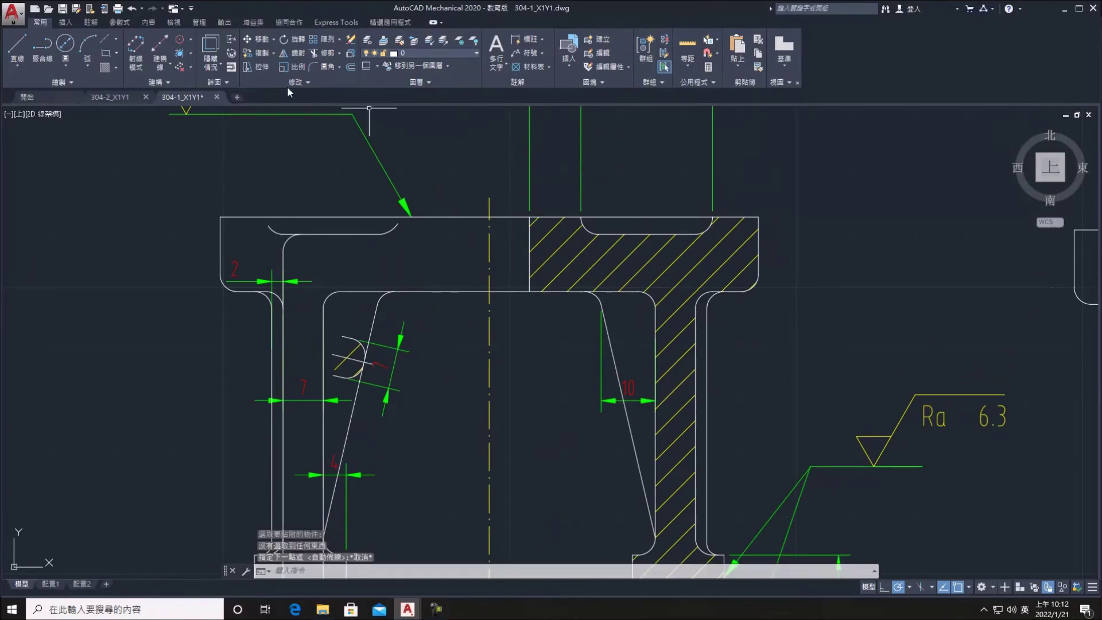
Add a Ra 1.6 leader from the Ø14 extension line, joined to the existing leader
middle_drag(500, 184, 507, 282)
click(381, 258)
click(181, 133)
right_click(311, 217)
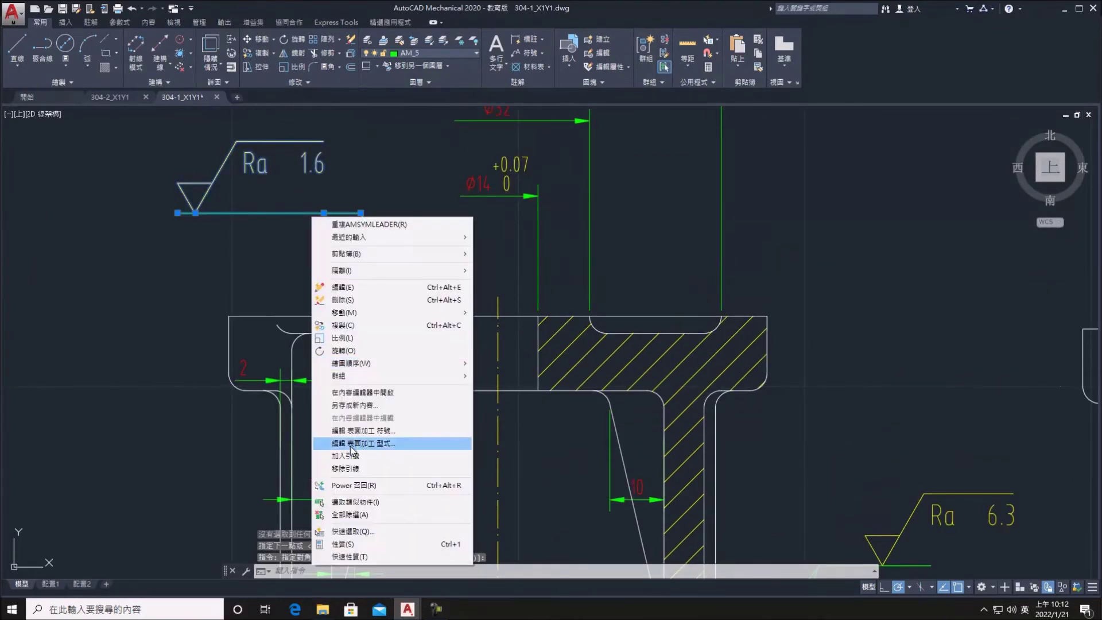
click(351, 456)
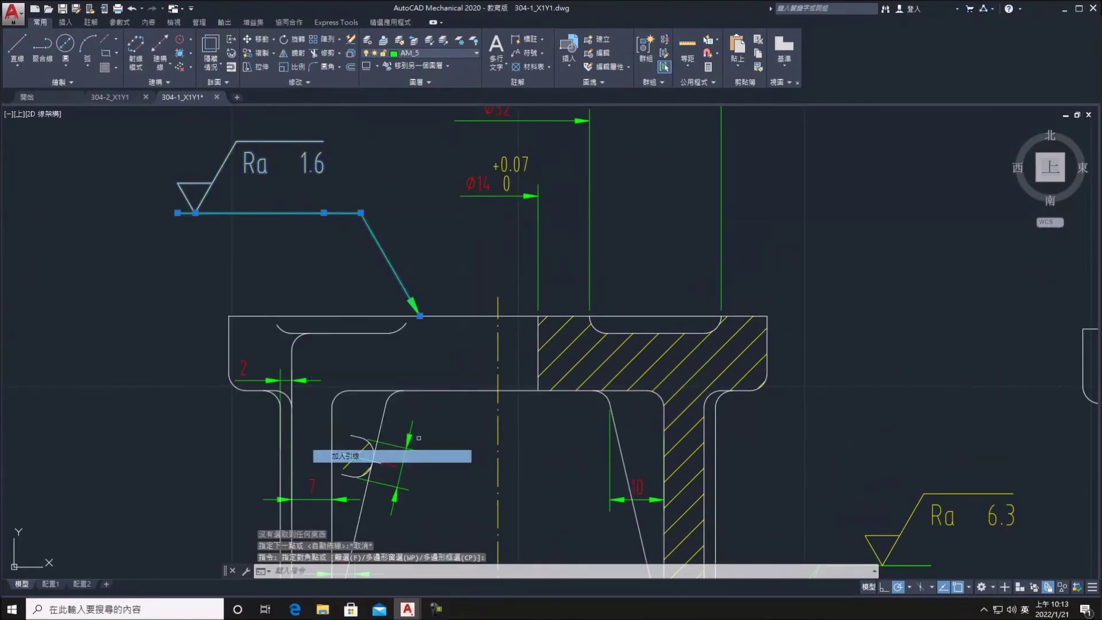
click(538, 247)
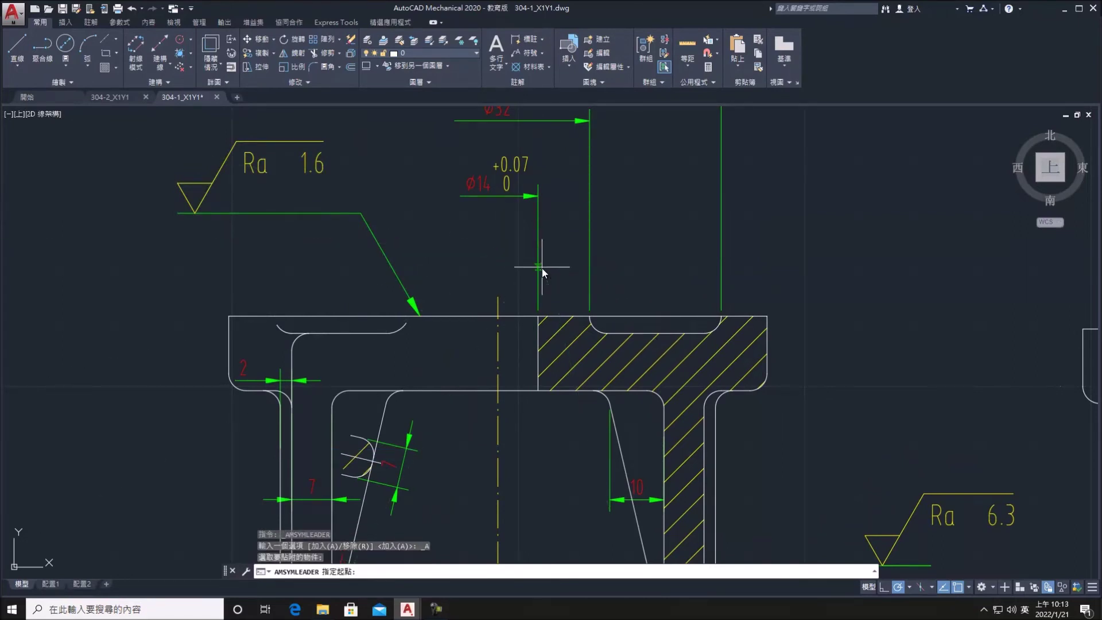
click(542, 267)
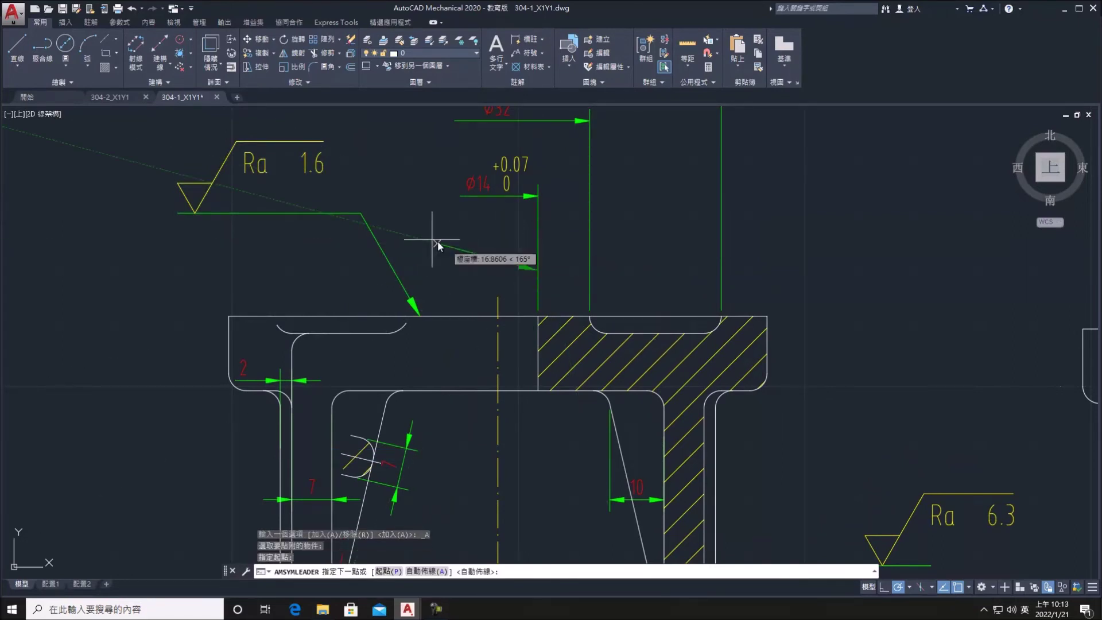
click(360, 214)
Zoom out and begin selecting the right-hand views
scroll(490, 229, down, 3)
scroll(487, 238, down, 2)
scroll(482, 247, down, 2)
scroll(417, 281, down, 2)
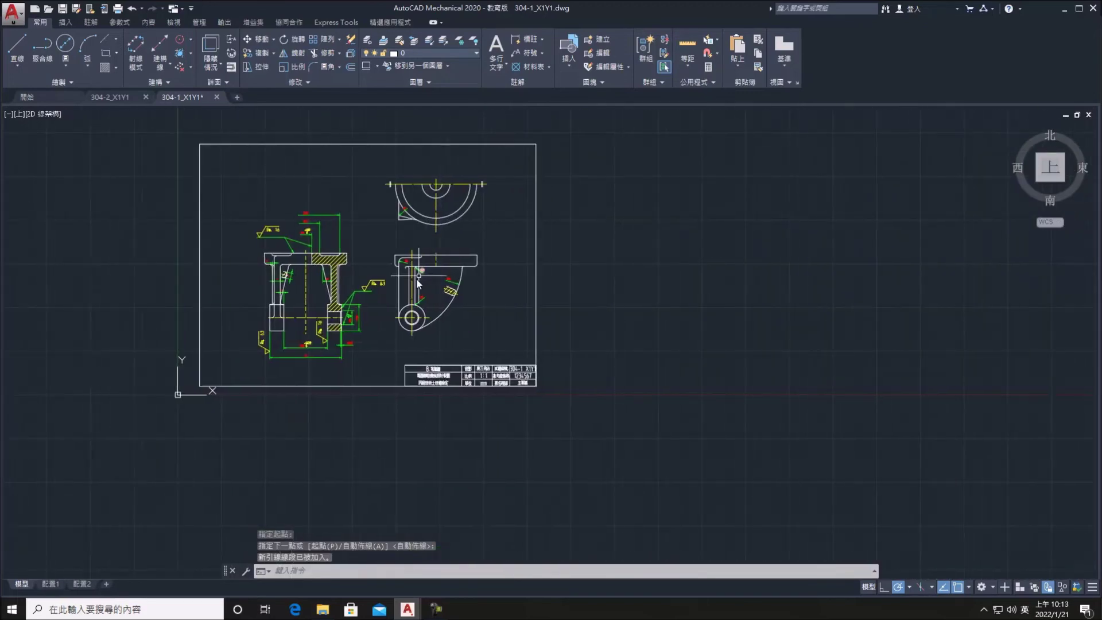
click(377, 164)
click(540, 385)
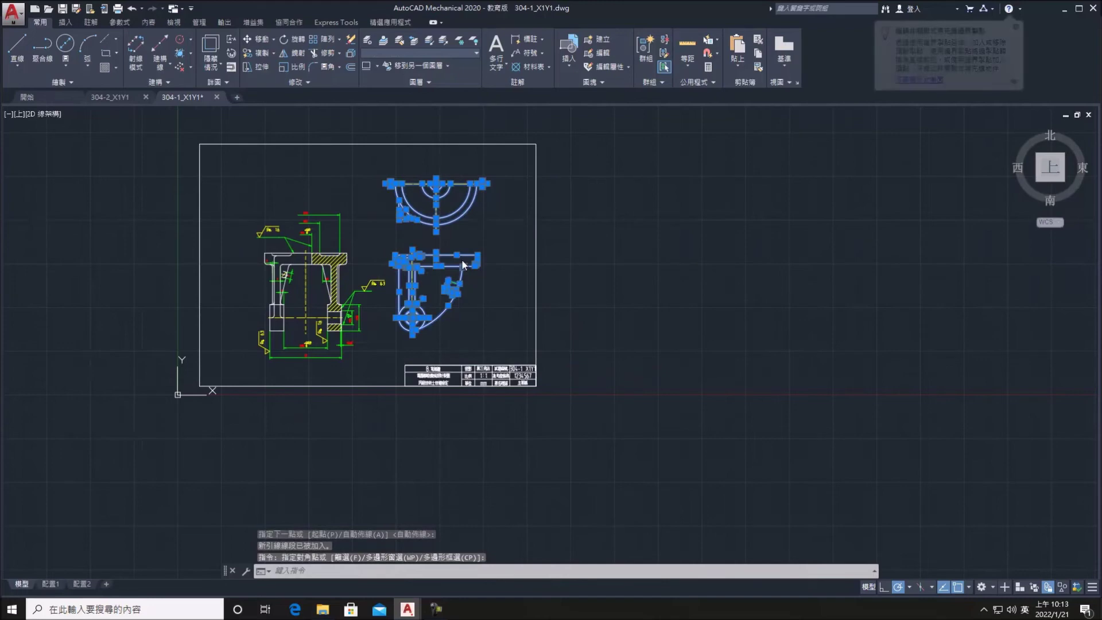
right_click(463, 281)
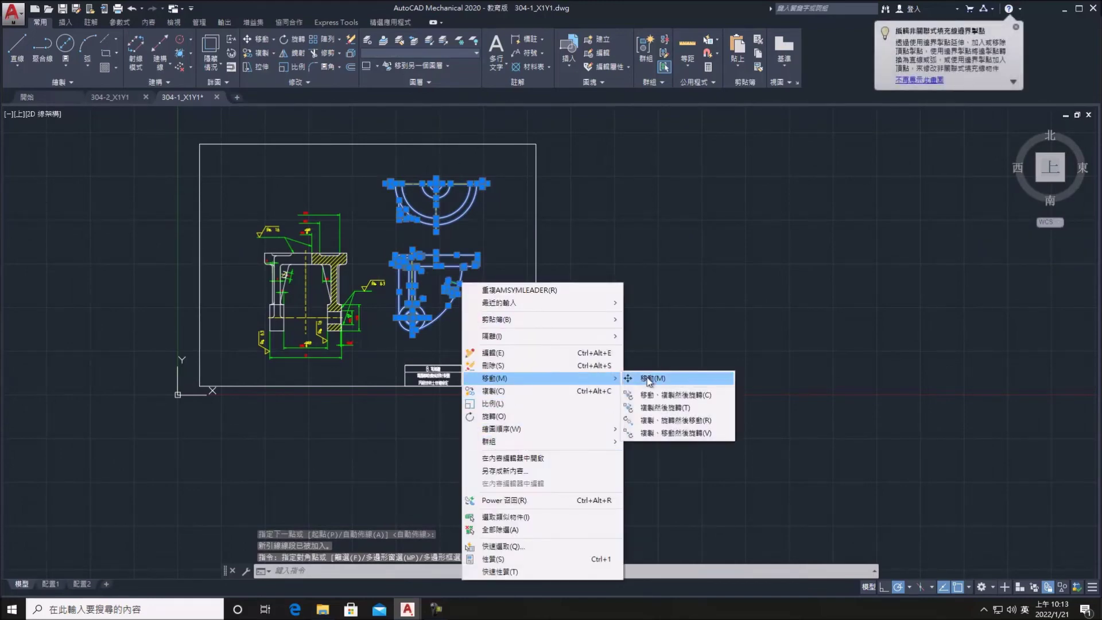
click(652, 378)
click(453, 299)
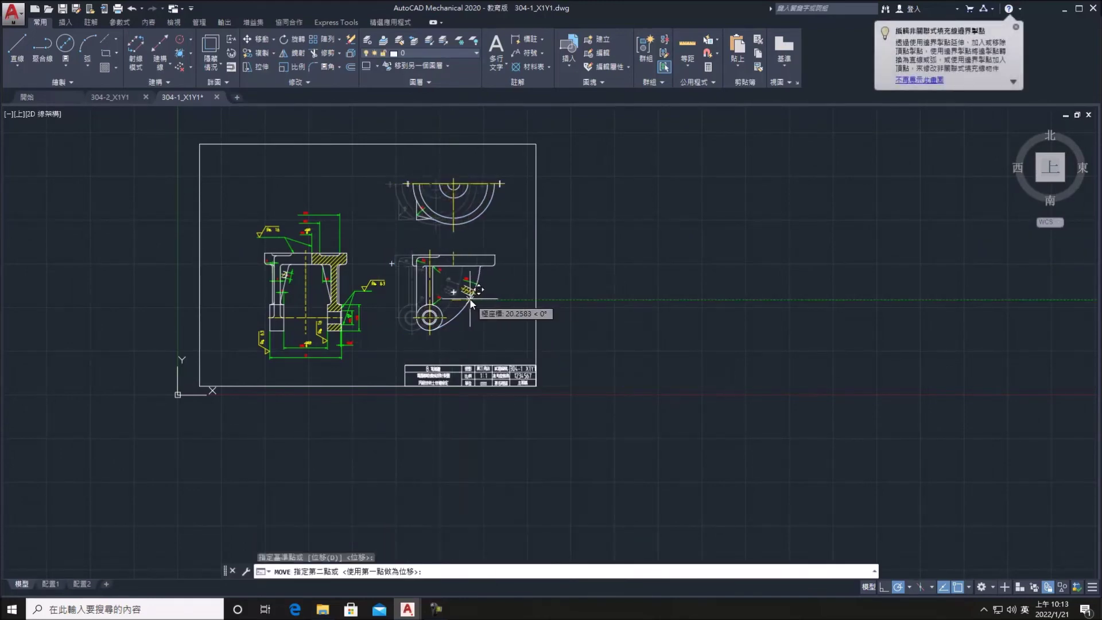
key(Escape)
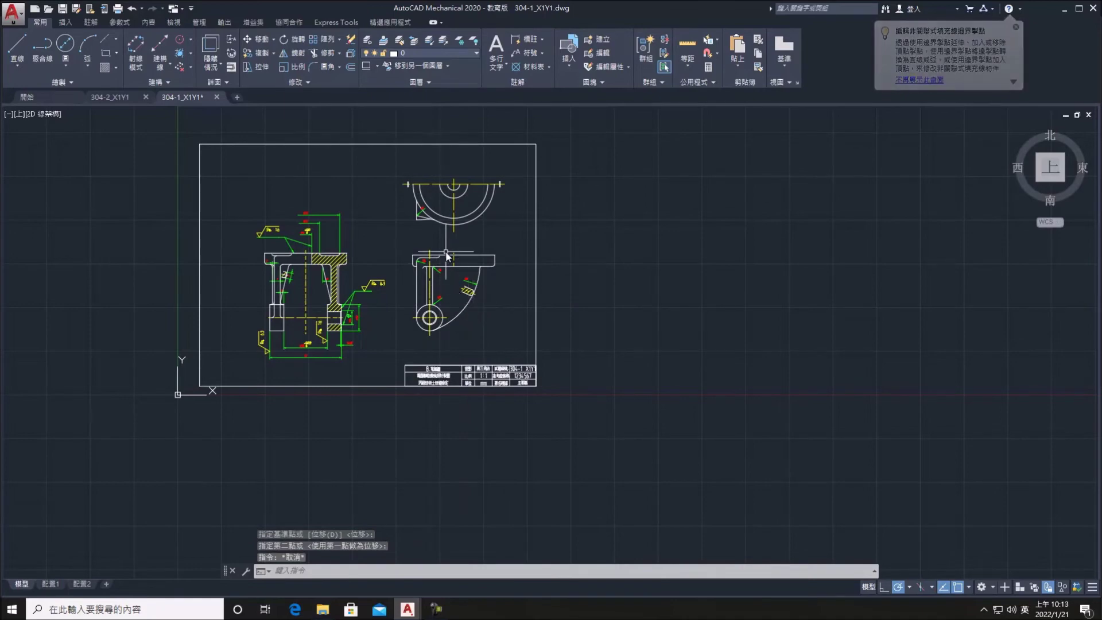
scroll(438, 229, up, 4)
middle_drag(439, 228, 441, 354)
middle_drag(256, 229, 255, 266)
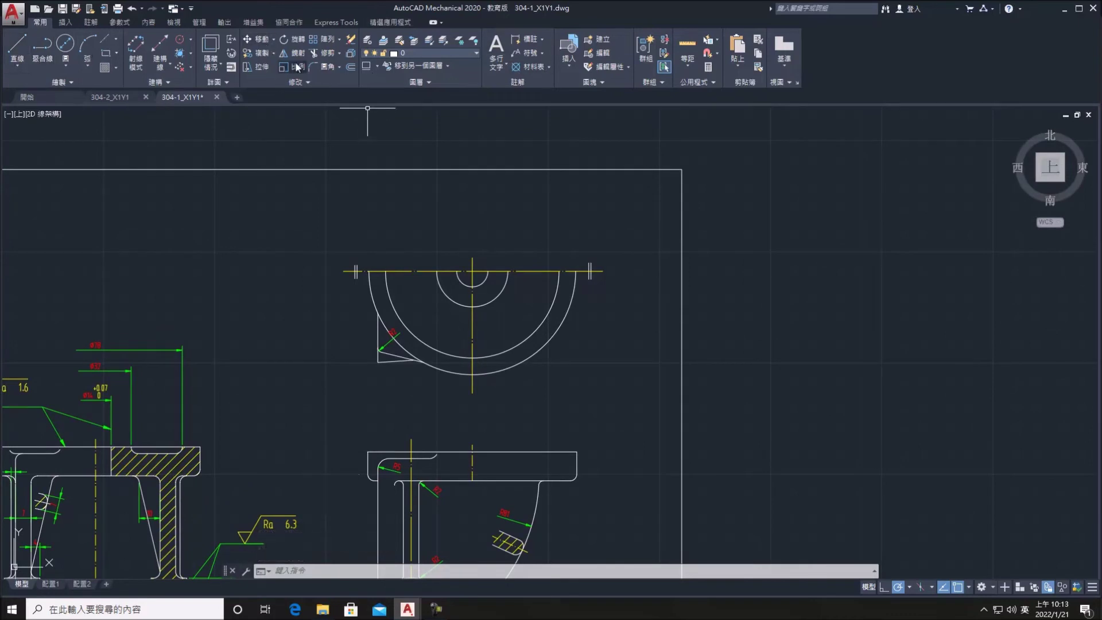
Draw a horizontal line leftward from the top view's R2 fillet corner
click(94, 22)
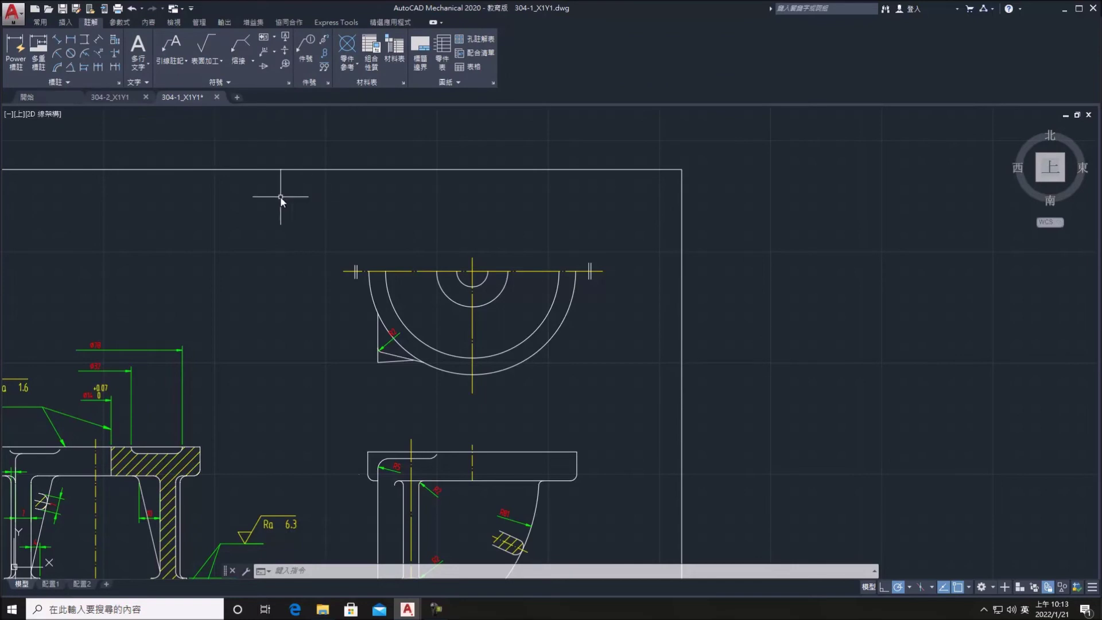
click(49, 23)
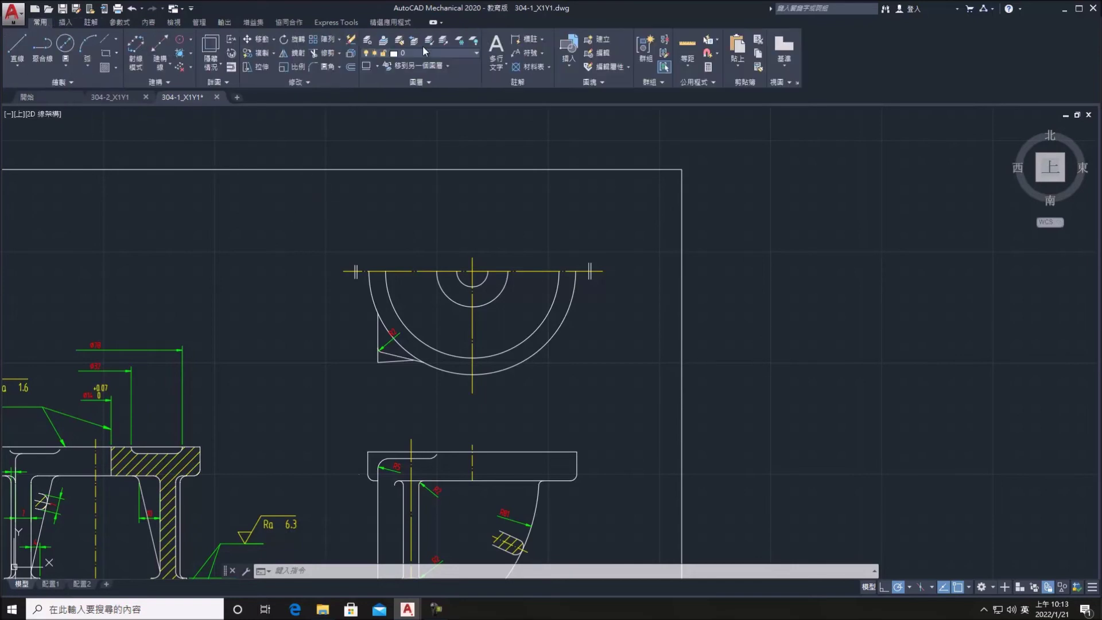
click(18, 48)
scroll(459, 339, up, 2)
scroll(548, 310, up, 3)
scroll(551, 252, up, 2)
middle_drag(552, 253, 549, 300)
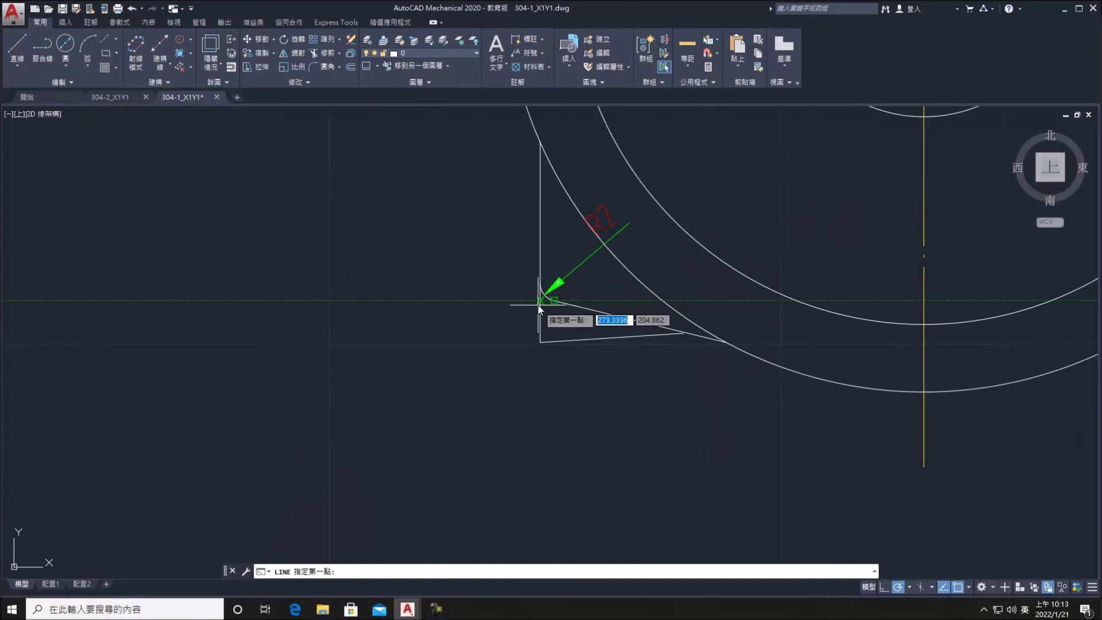
click(546, 296)
click(383, 295)
key(Escape)
Pull the new line's right endpoint slightly left, checking the layer list
click(484, 294)
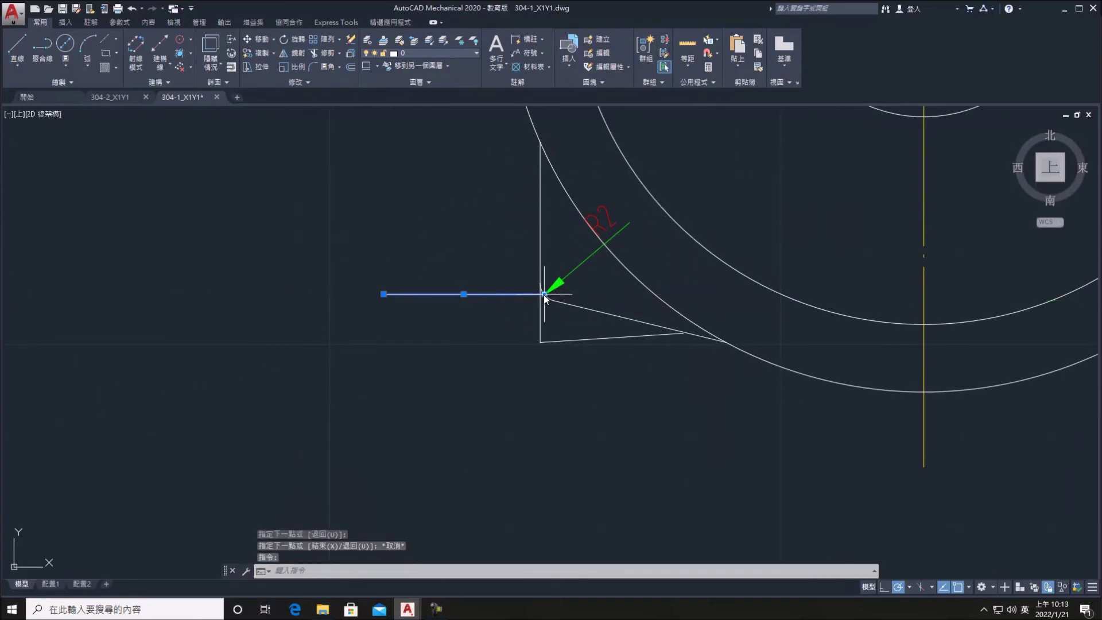
click(544, 294)
click(533, 294)
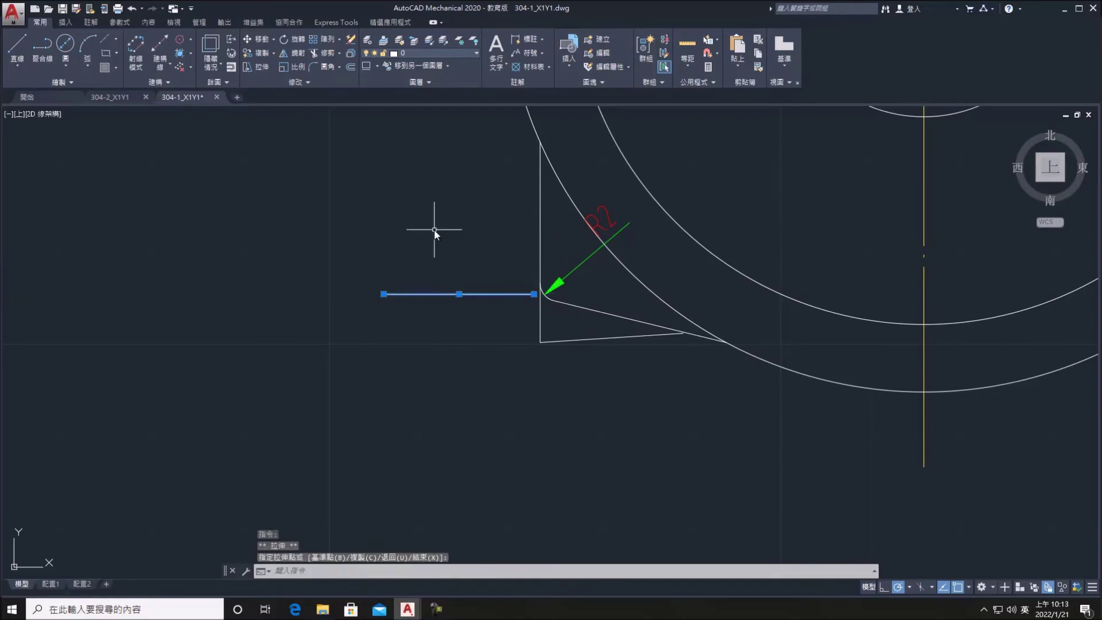
middle_drag(434, 229, 456, 228)
click(449, 54)
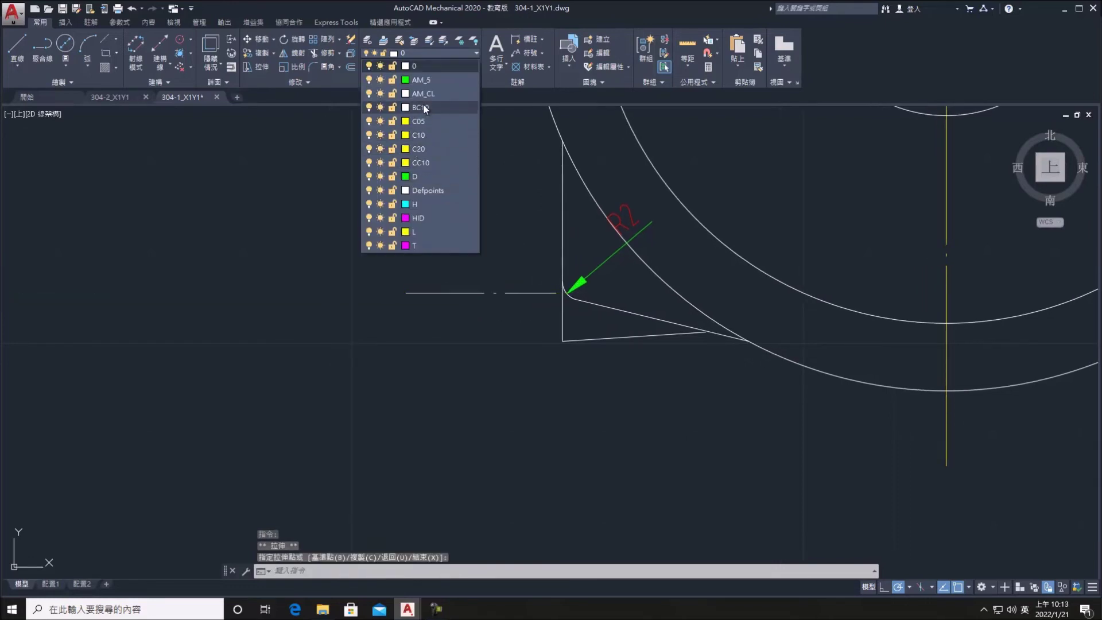
key(Escape)
Extend the green line's left endpoint further left toward the front section
scroll(425, 189, down, 2)
scroll(459, 230, down, 2)
scroll(436, 264, down, 1)
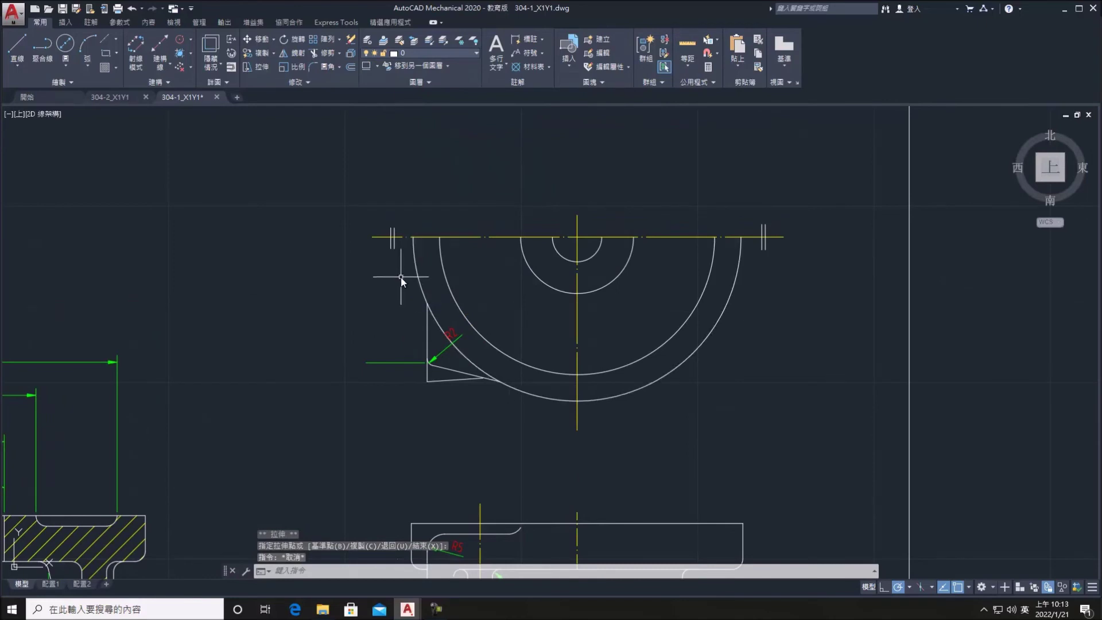
middle_drag(400, 277, 441, 282)
click(408, 363)
click(405, 364)
click(359, 363)
key(Escape)
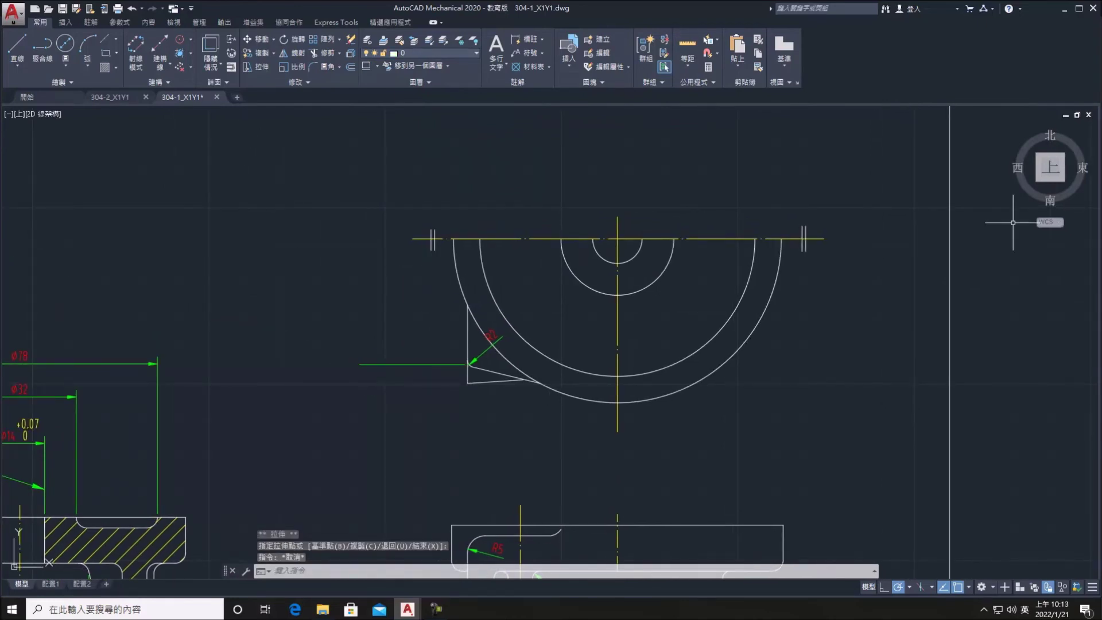
click(64, 23)
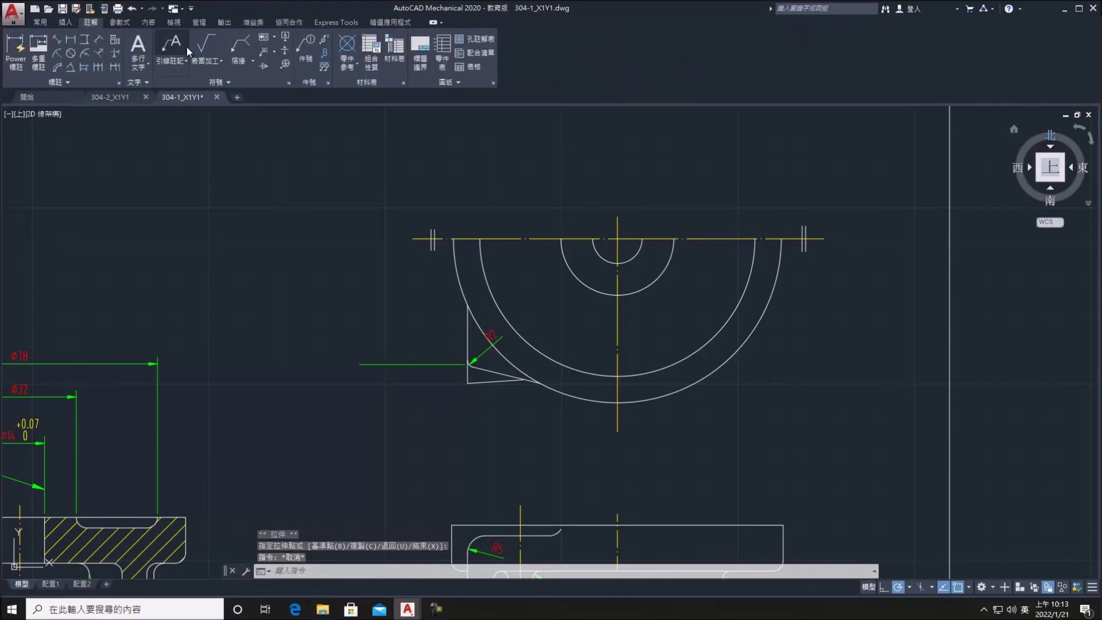
Attach an empty leader note to the green line above the top view's left side
click(170, 48)
click(373, 363)
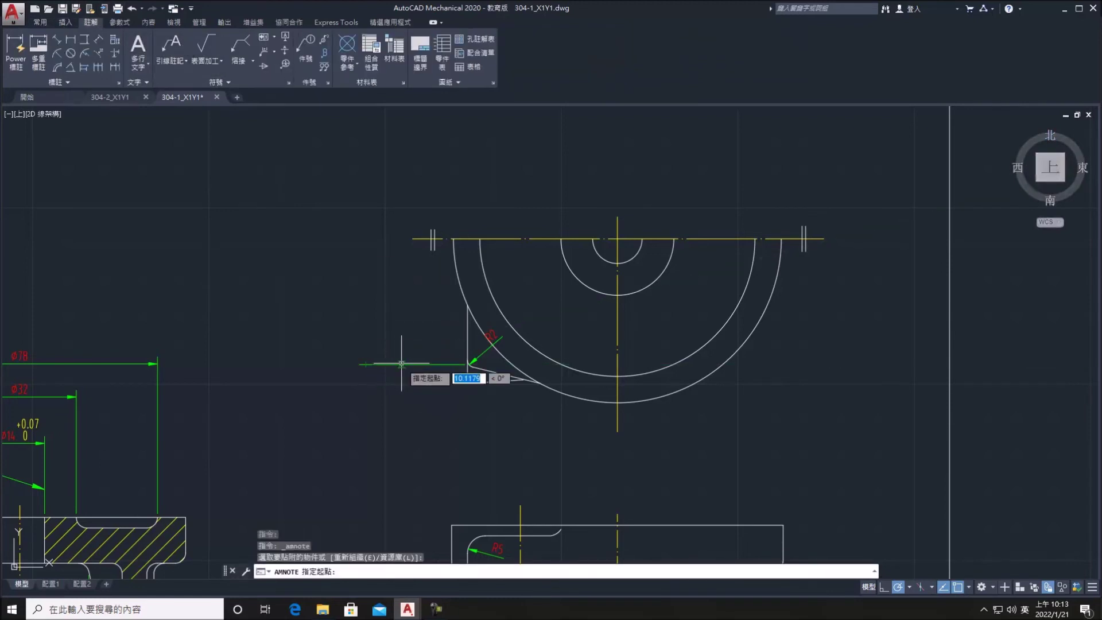
click(381, 364)
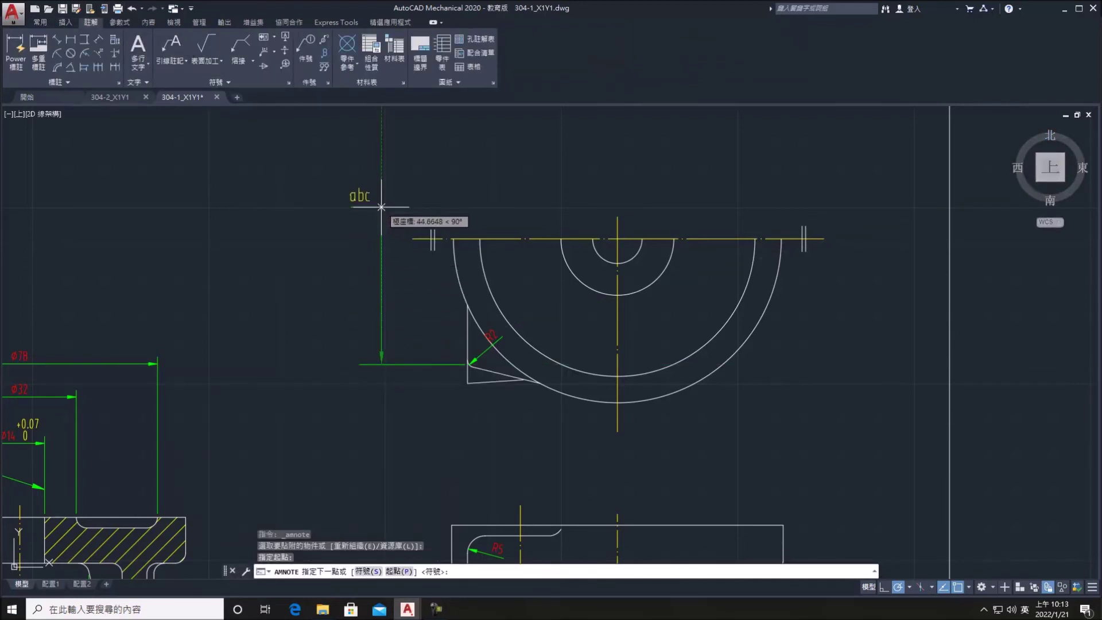
click(381, 195)
key(Return)
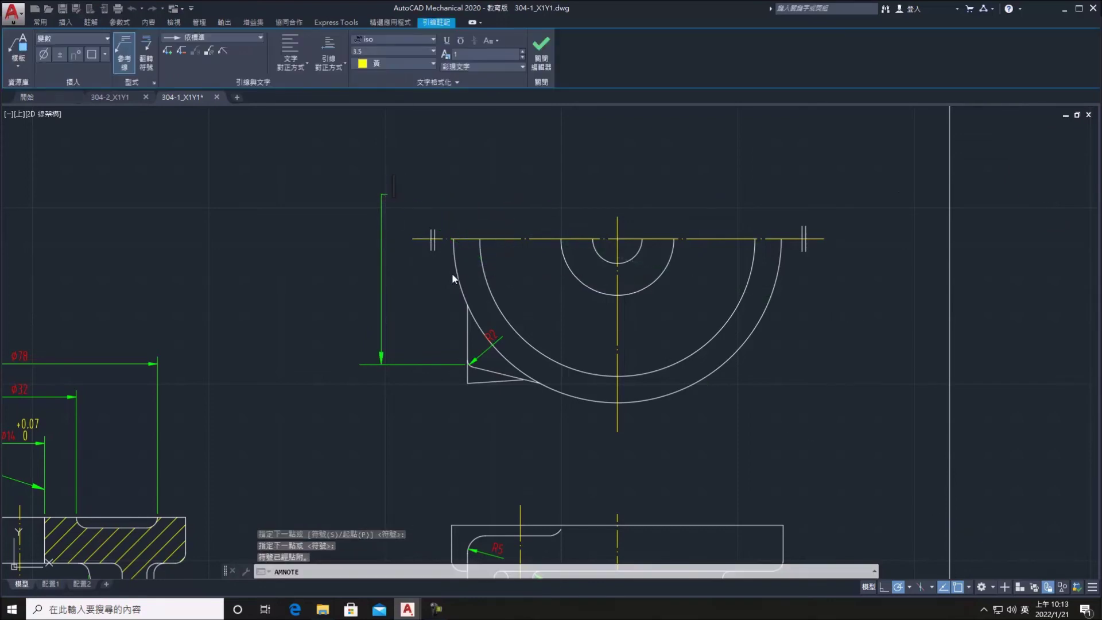
key(Escape)
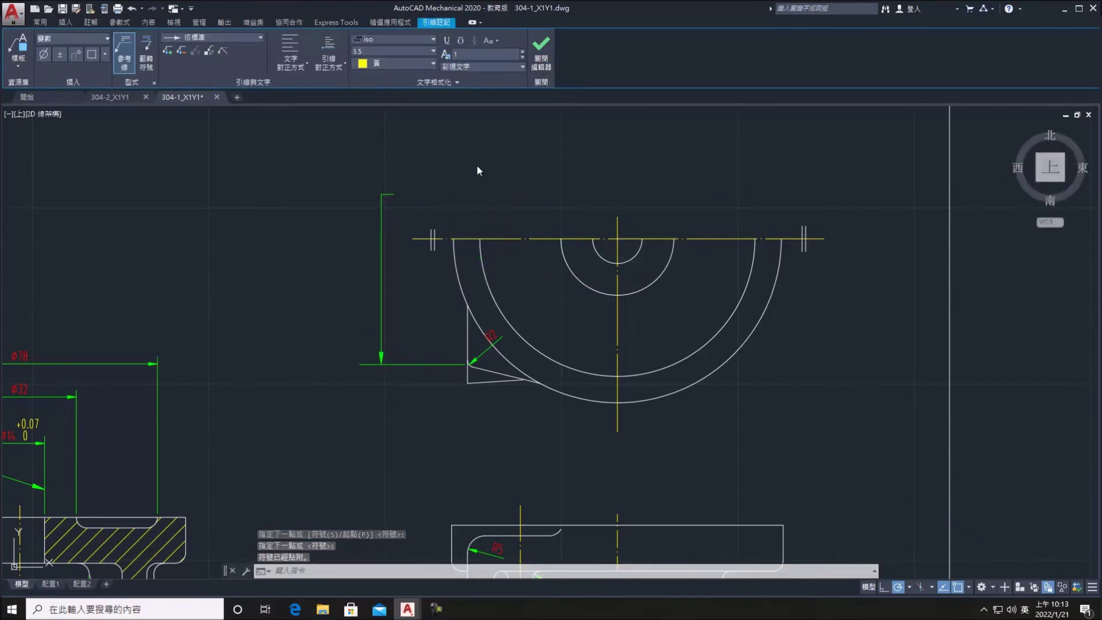
Window-select the new leader and start breaking it into pieces
click(399, 182)
click(373, 166)
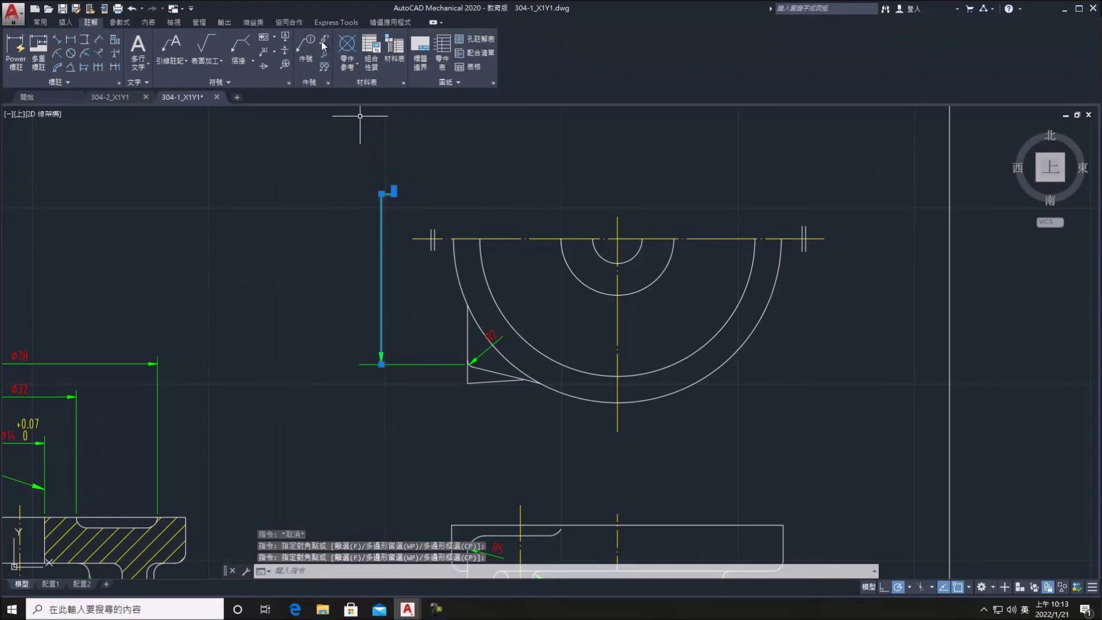
click(33, 22)
click(354, 53)
Window-select and delete the empty leader, leaving its vertical line behind
click(421, 211)
click(362, 176)
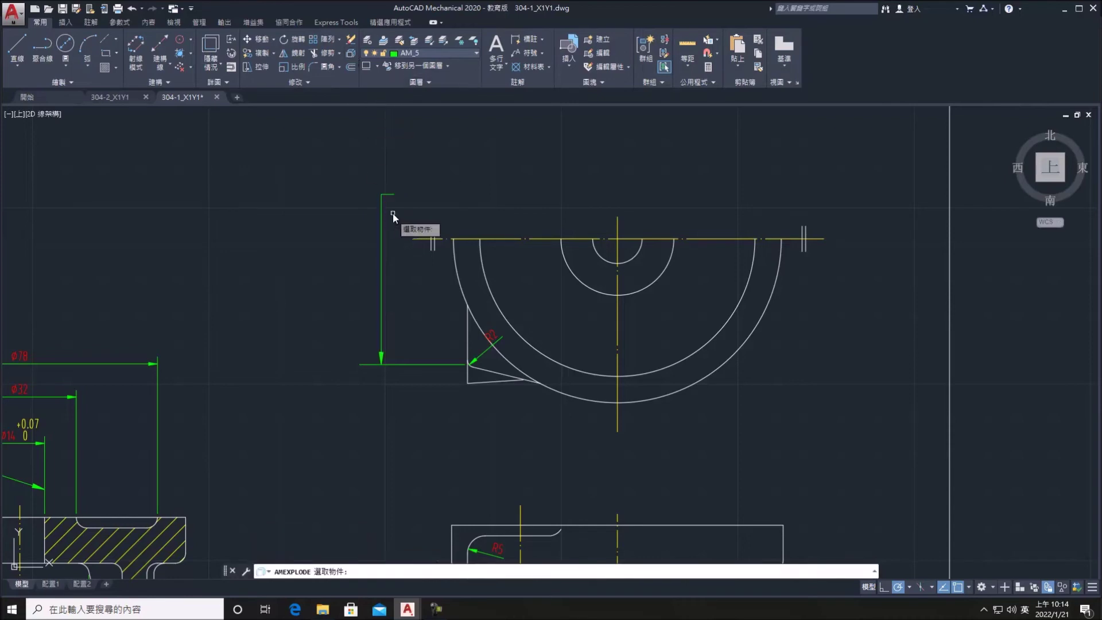
key(Delete)
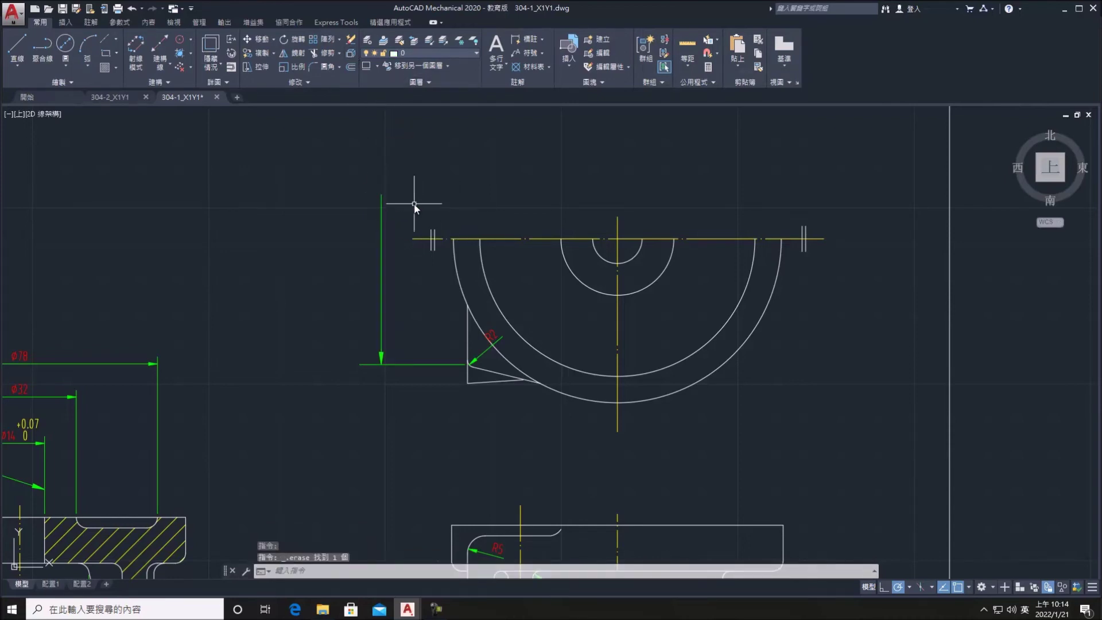
middle_drag(416, 208, 490, 213)
click(454, 212)
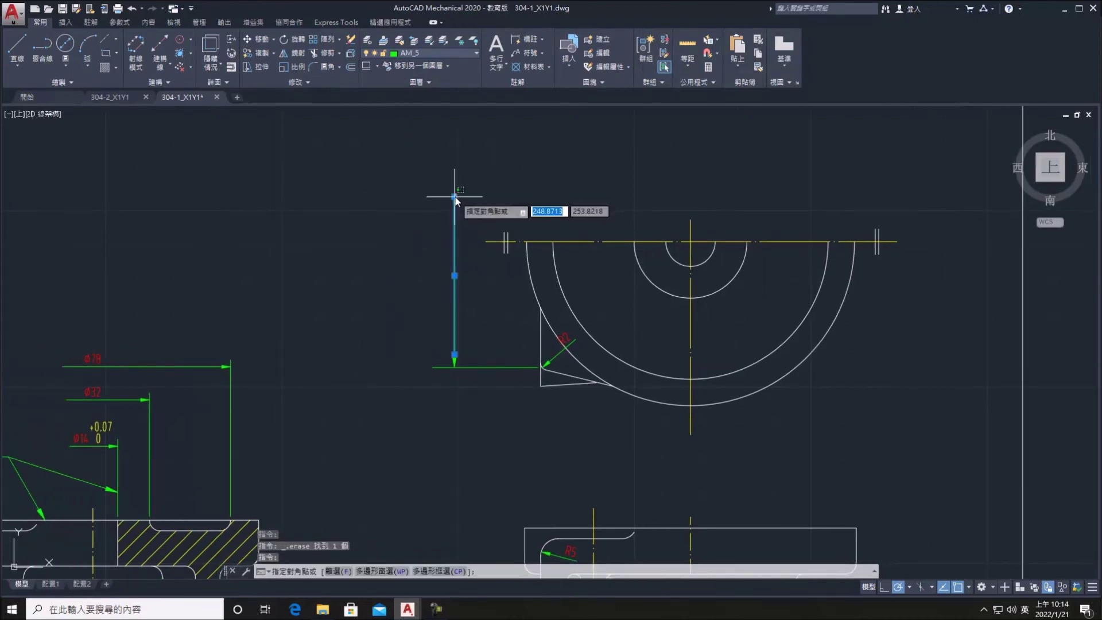
key(Escape)
click(496, 46)
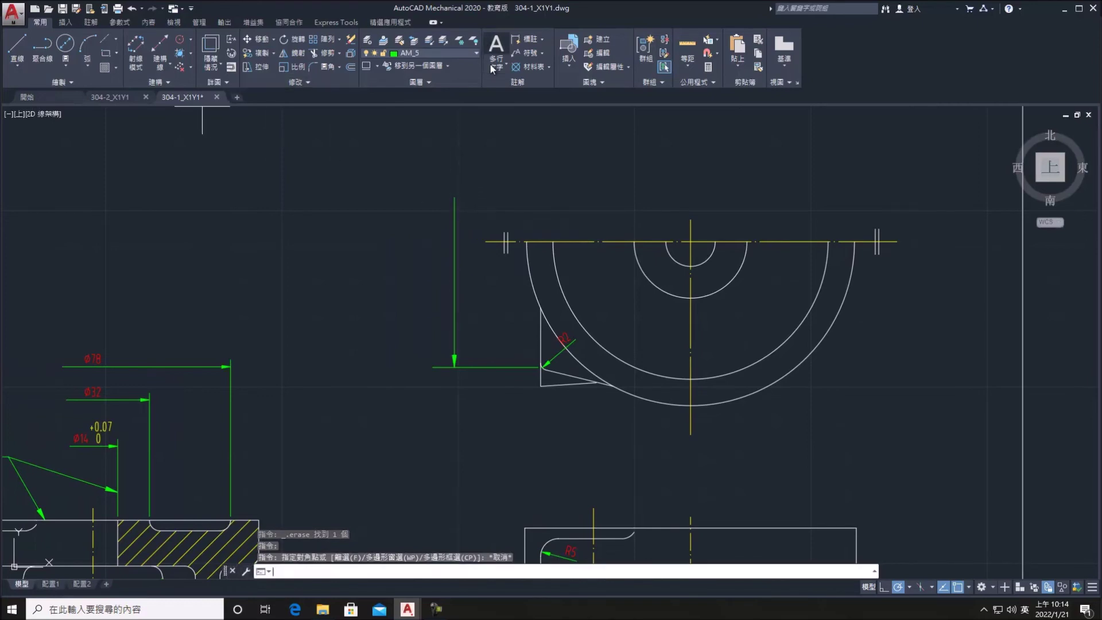
click(442, 250)
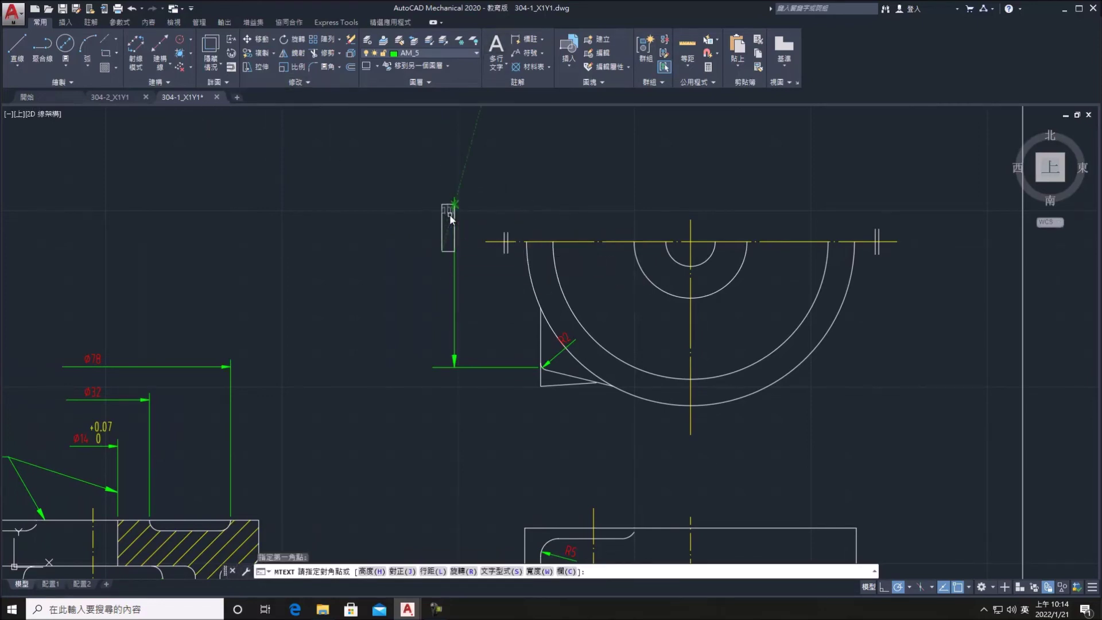
key(Escape)
Erase the leftover vertical line and select the stray arrowhead
double_click(453, 212)
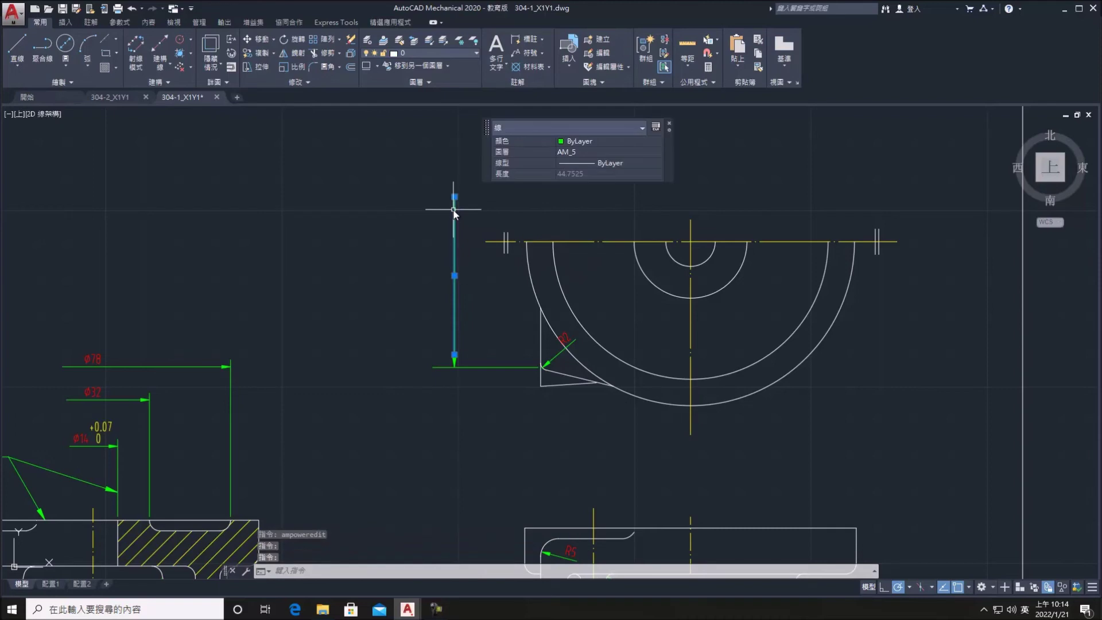
key(Escape)
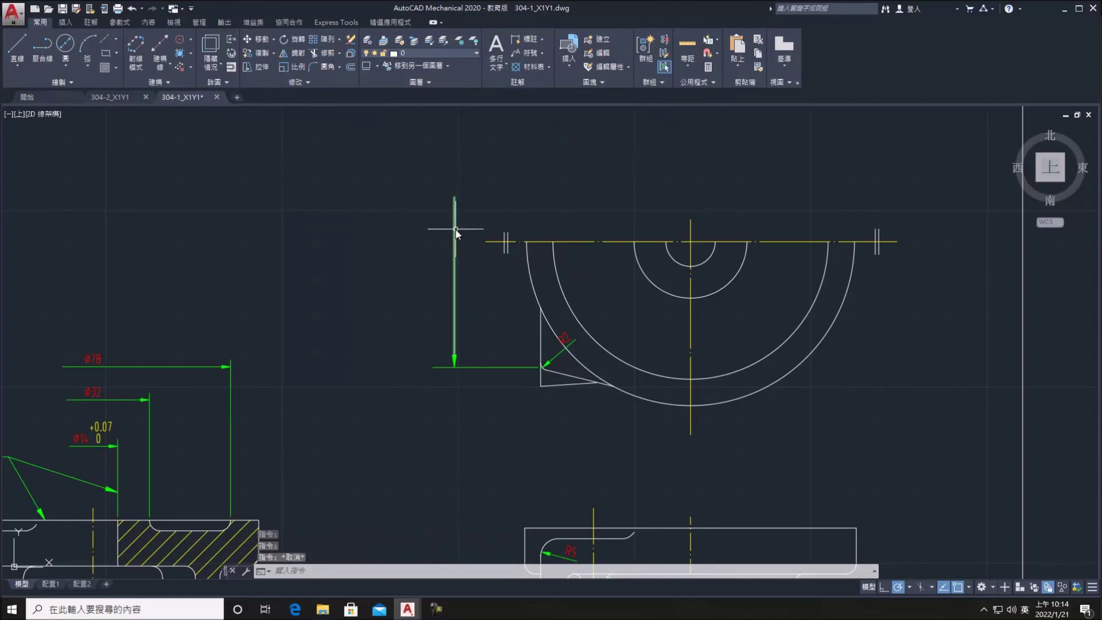
click(454, 308)
key(Delete)
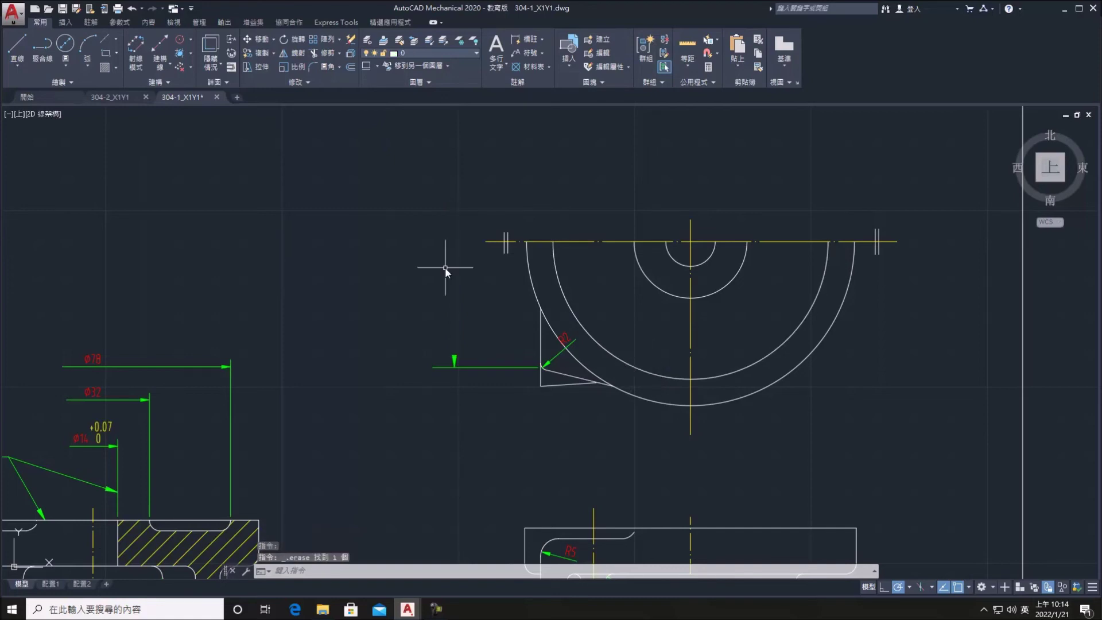
middle_drag(424, 242, 483, 248)
click(535, 373)
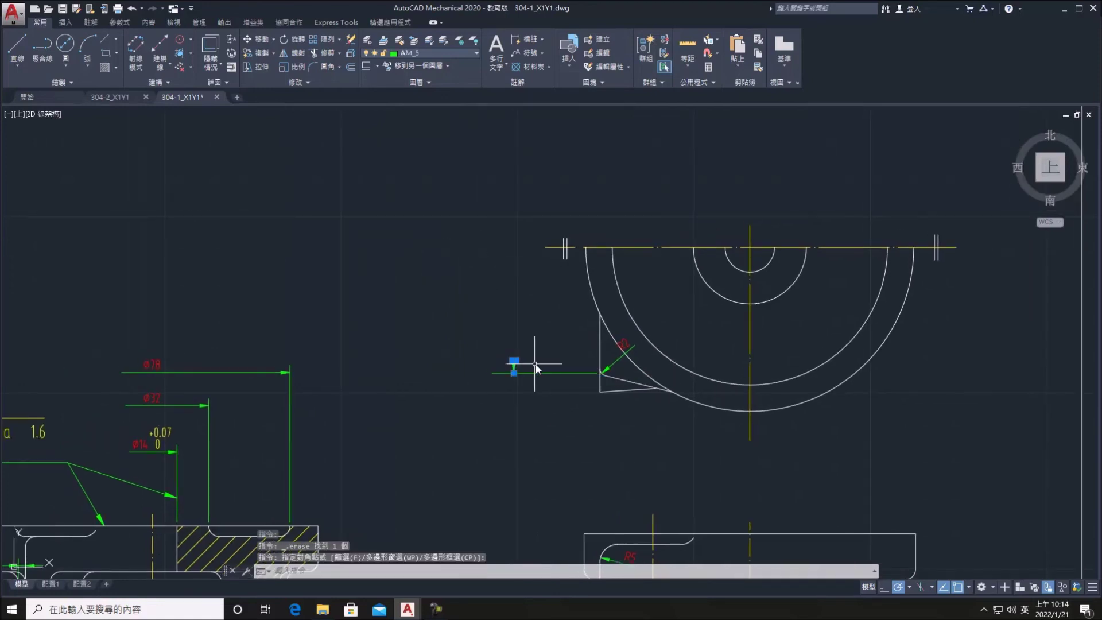
click(81, 21)
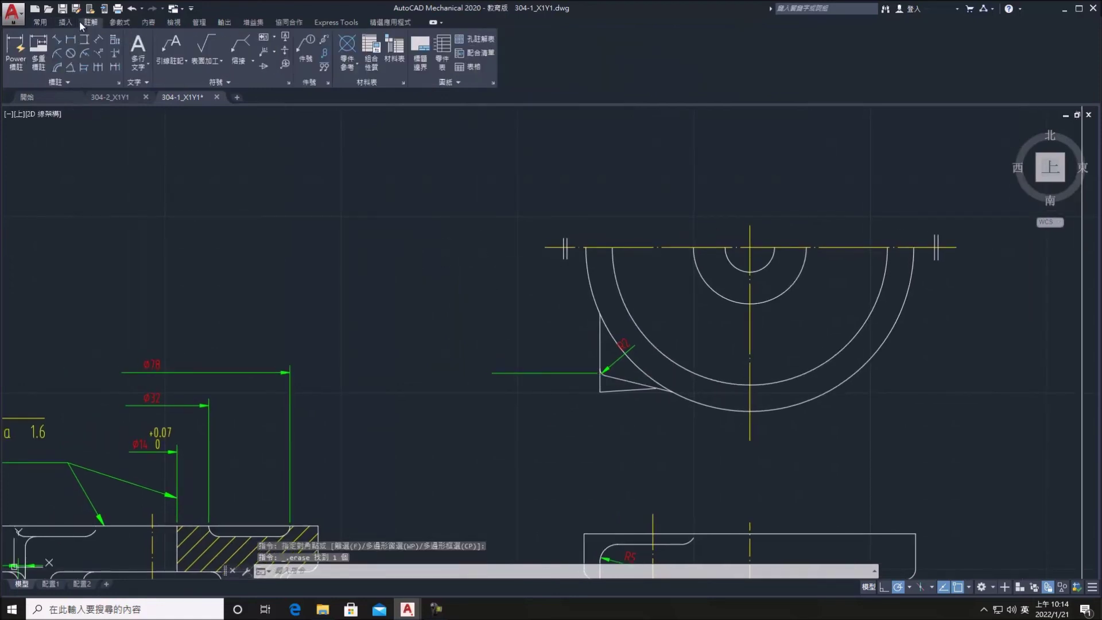
Dimension from the top view's centreline end down to the green line, placed left of the view
click(16, 49)
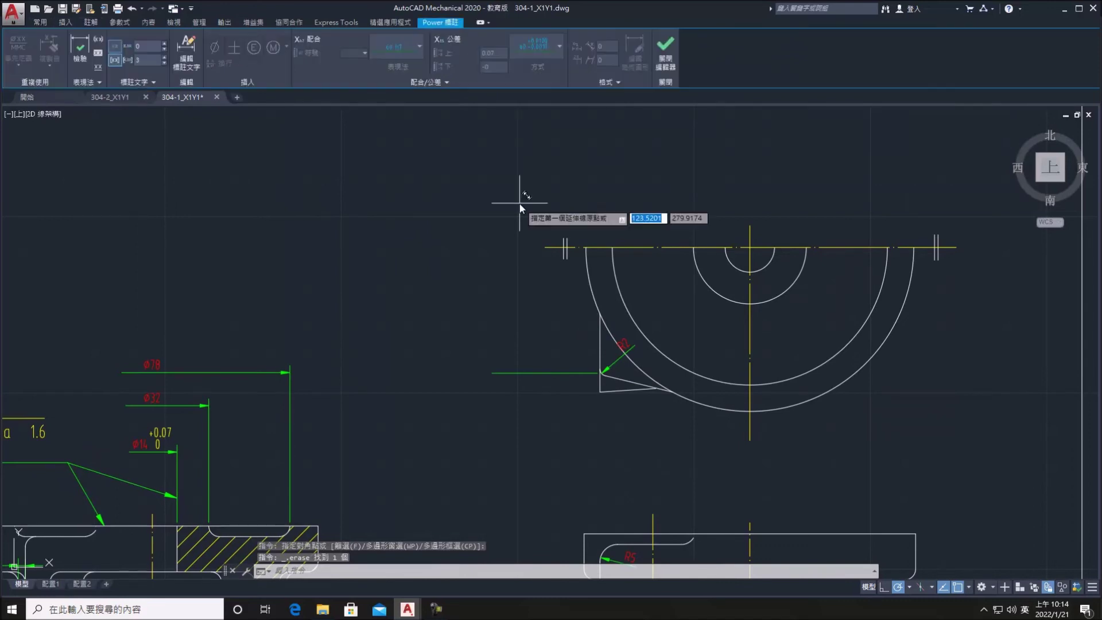
click(545, 248)
click(537, 370)
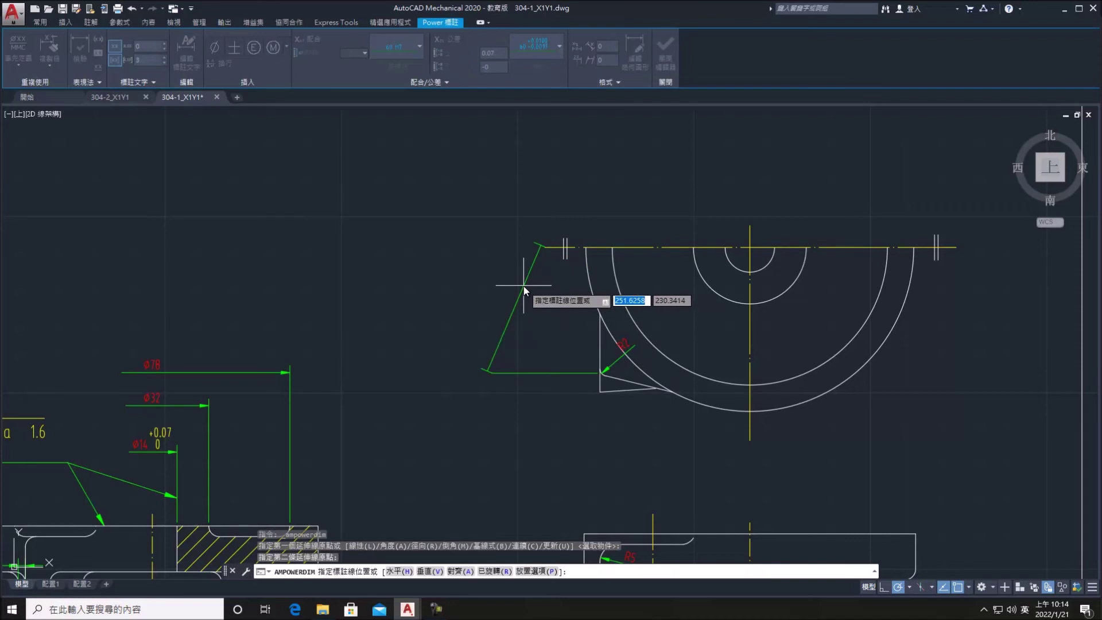
click(542, 288)
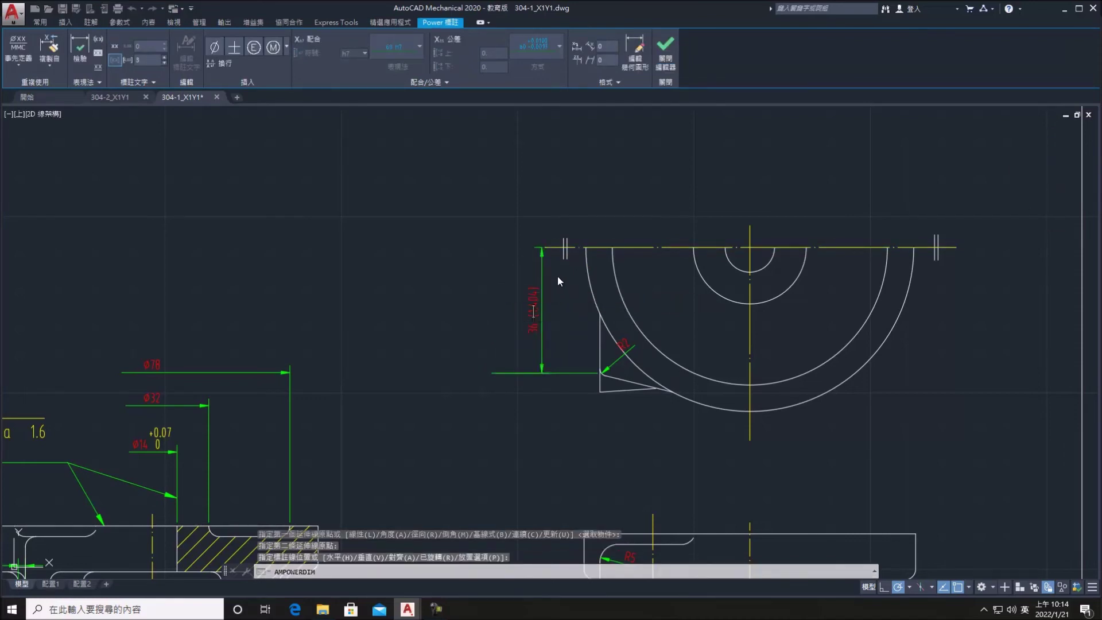
key(Escape)
key(Escape)
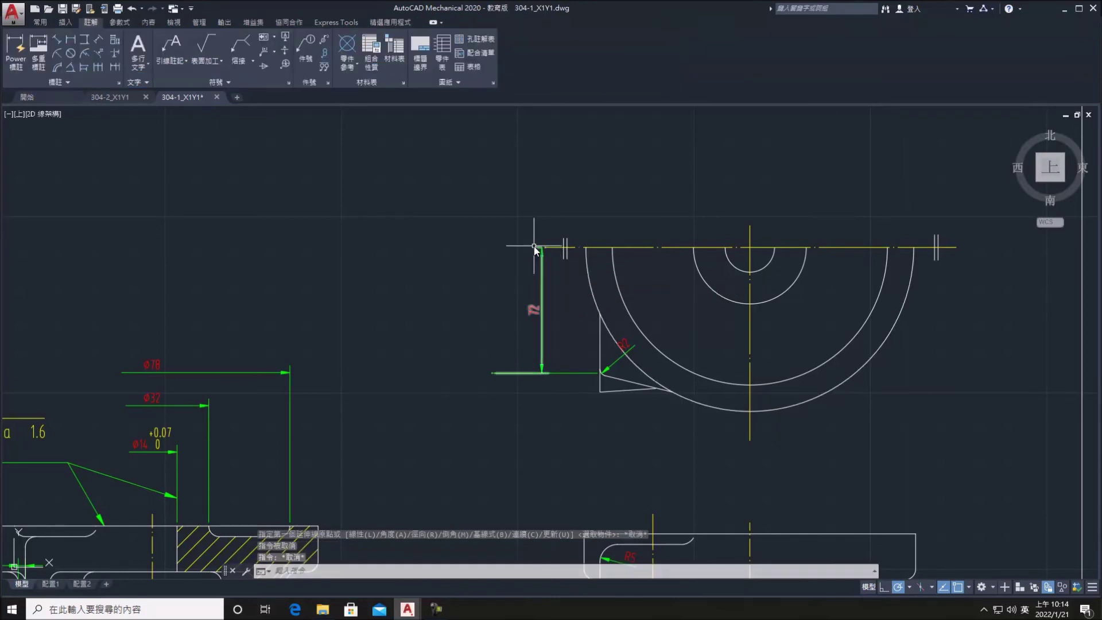
click(546, 263)
key(Escape)
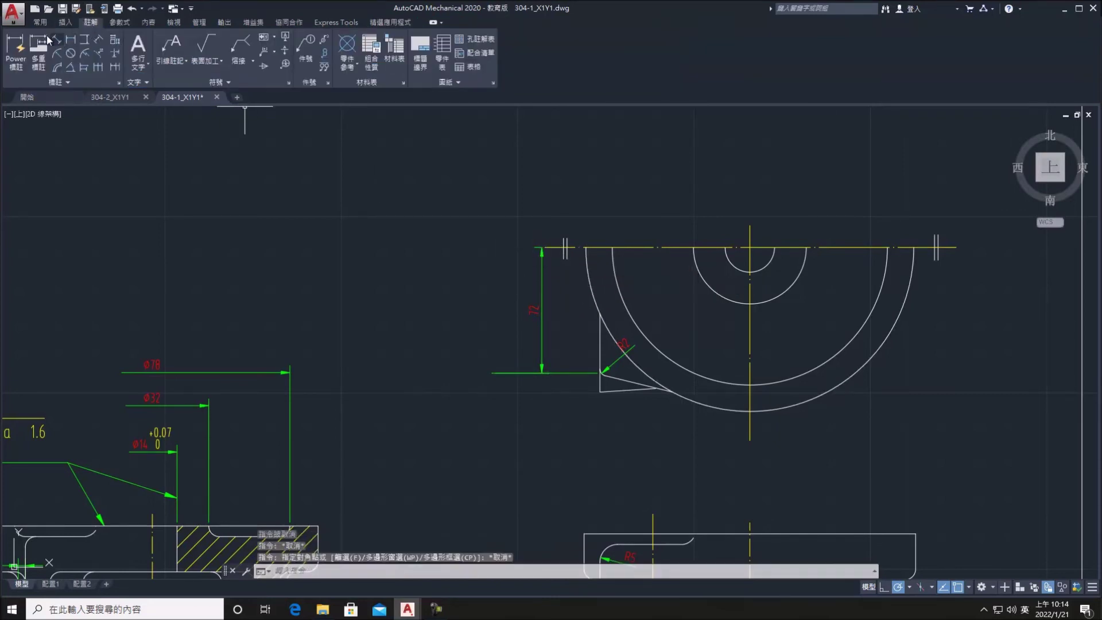
Try exploding the 72 dimension, then delete it with its extension line
click(45, 22)
click(350, 53)
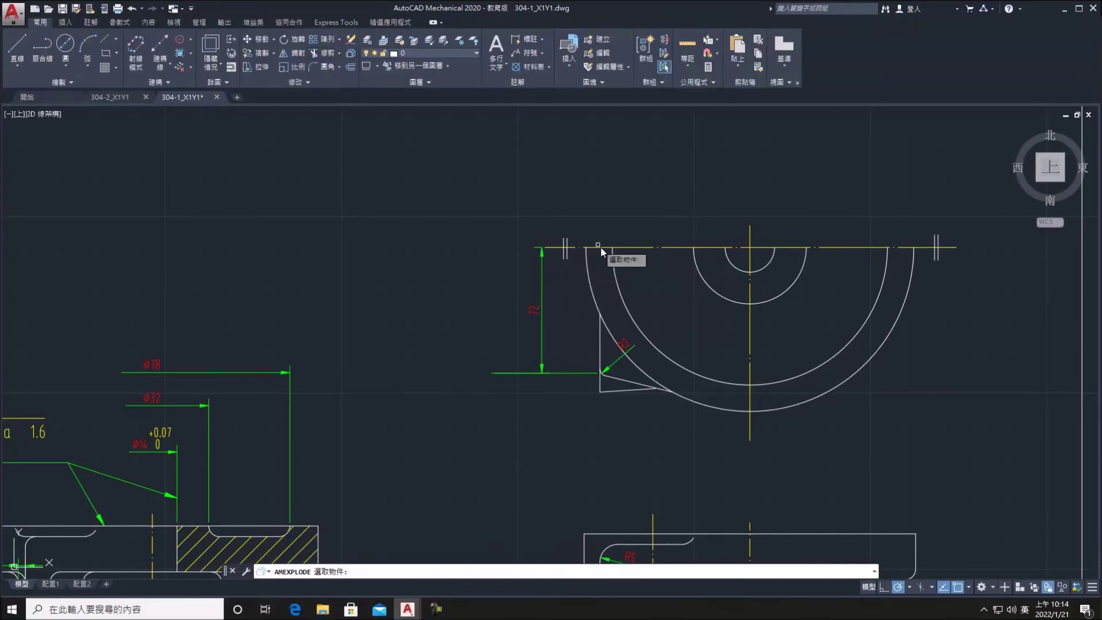
click(511, 248)
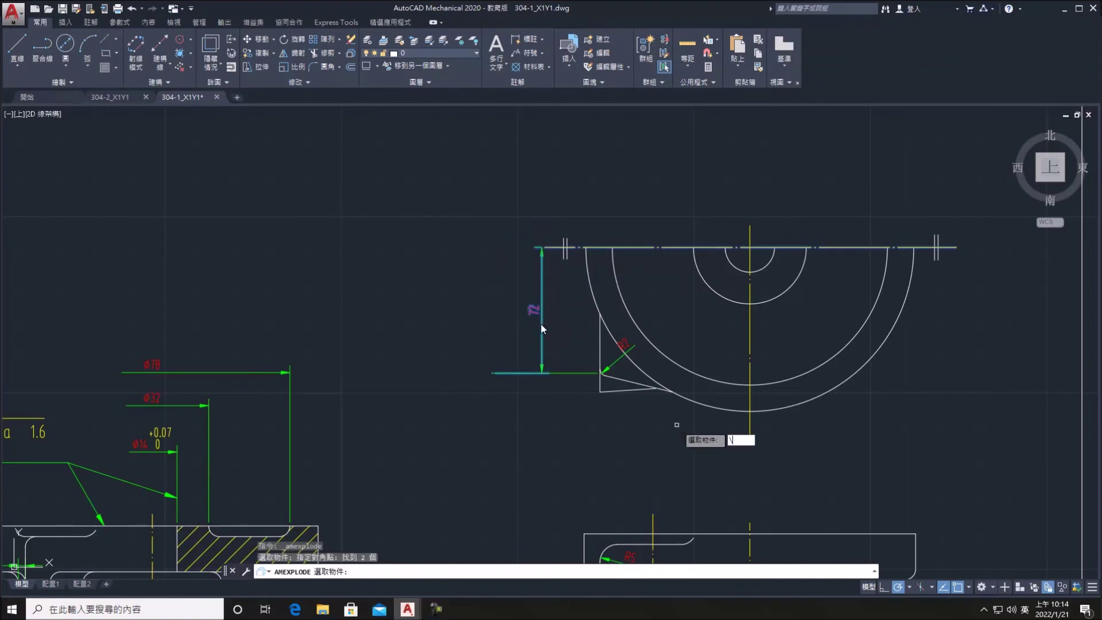
key(Return)
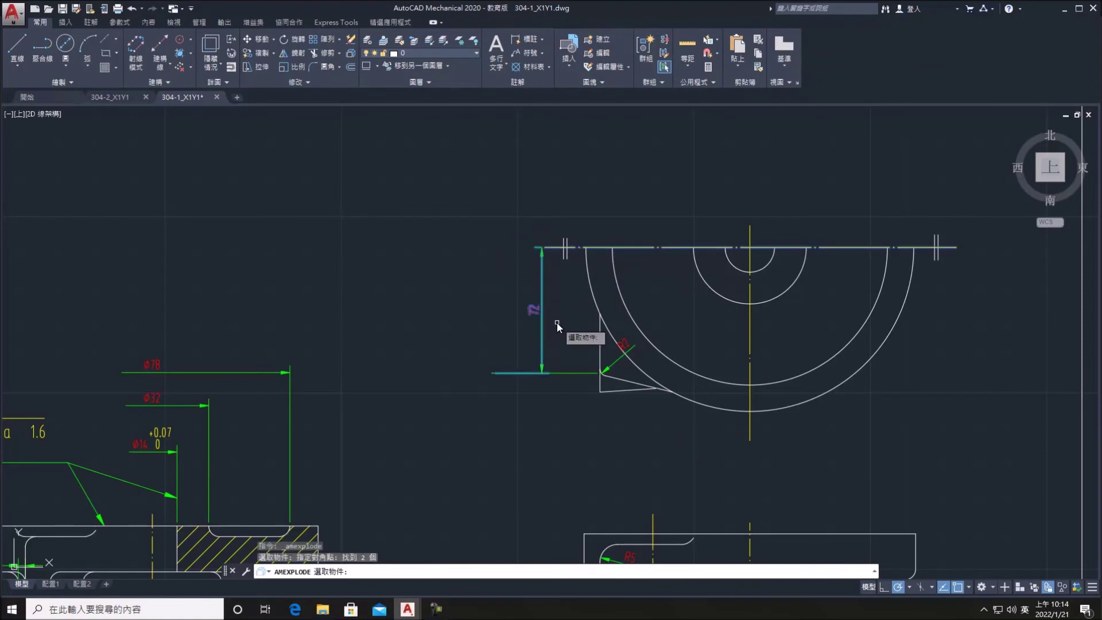
key(Escape)
click(544, 256)
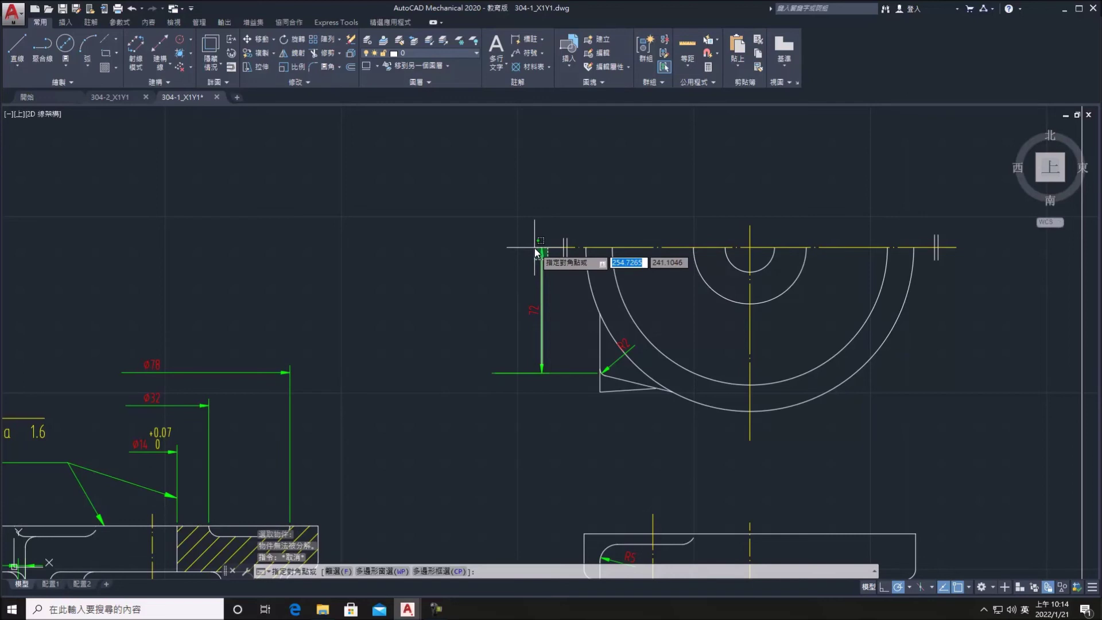
key(Escape)
click(542, 254)
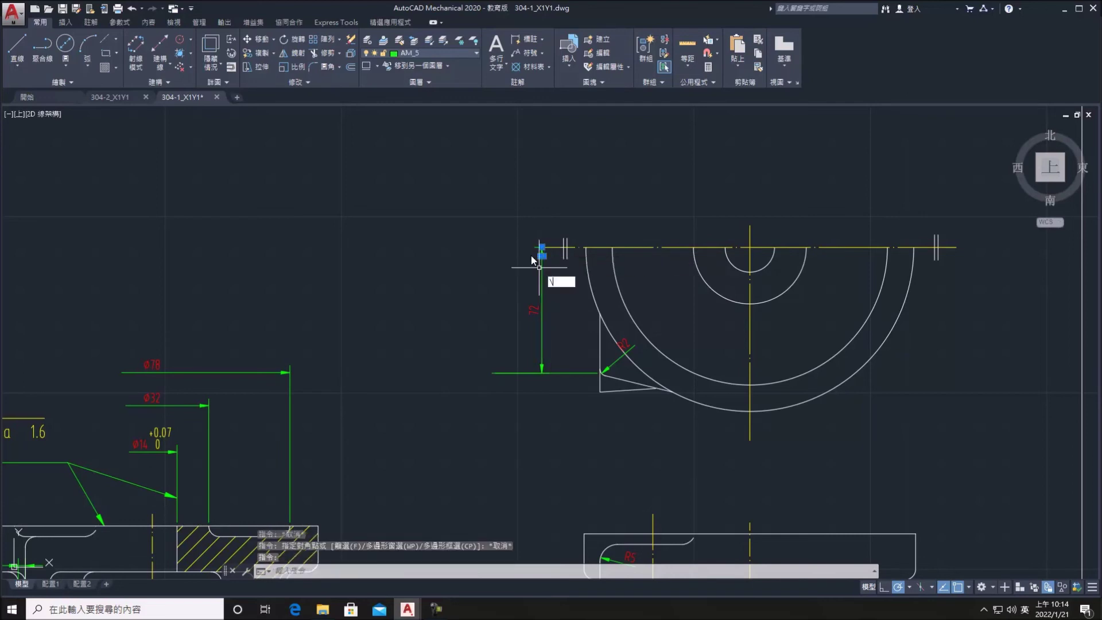
key(Escape)
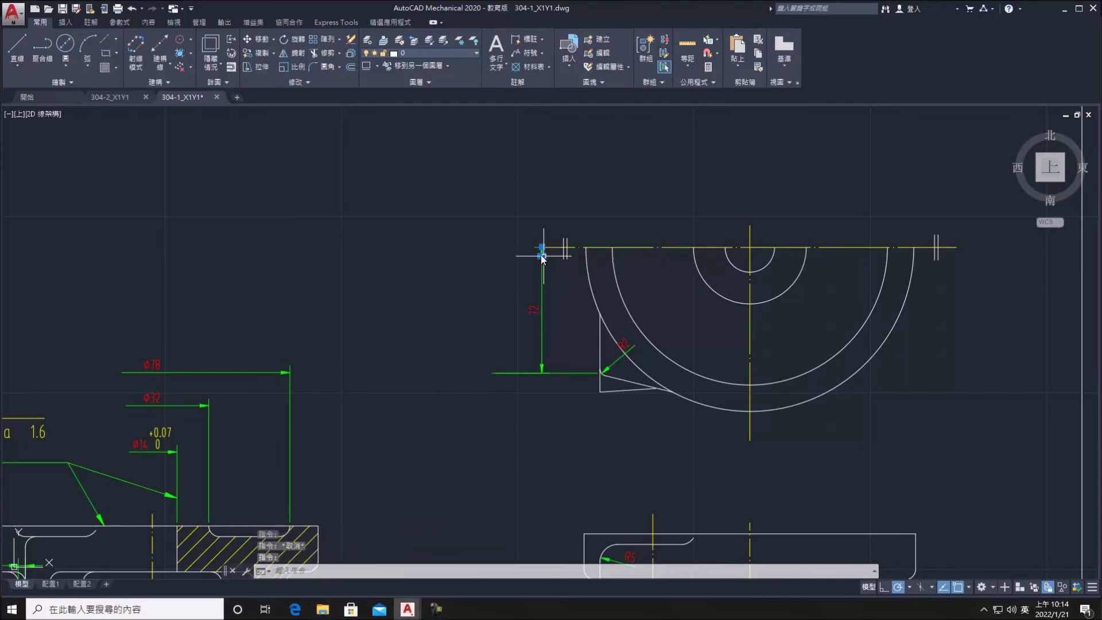
key(Delete)
Erase the leftover vertical line, then undo to restore it
click(541, 275)
click(542, 364)
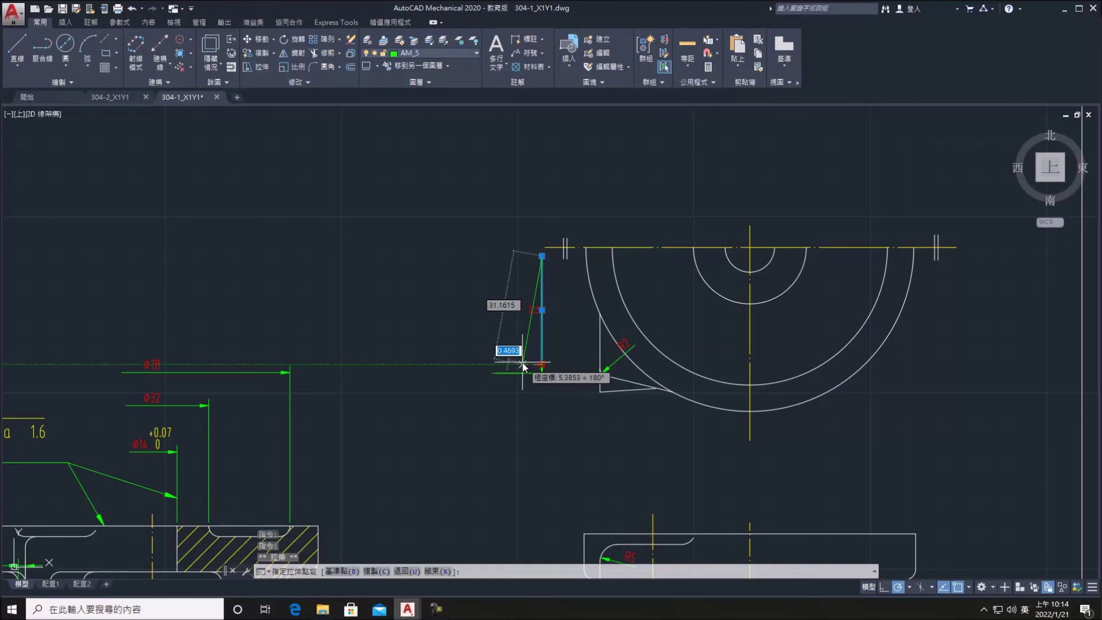
key(Escape)
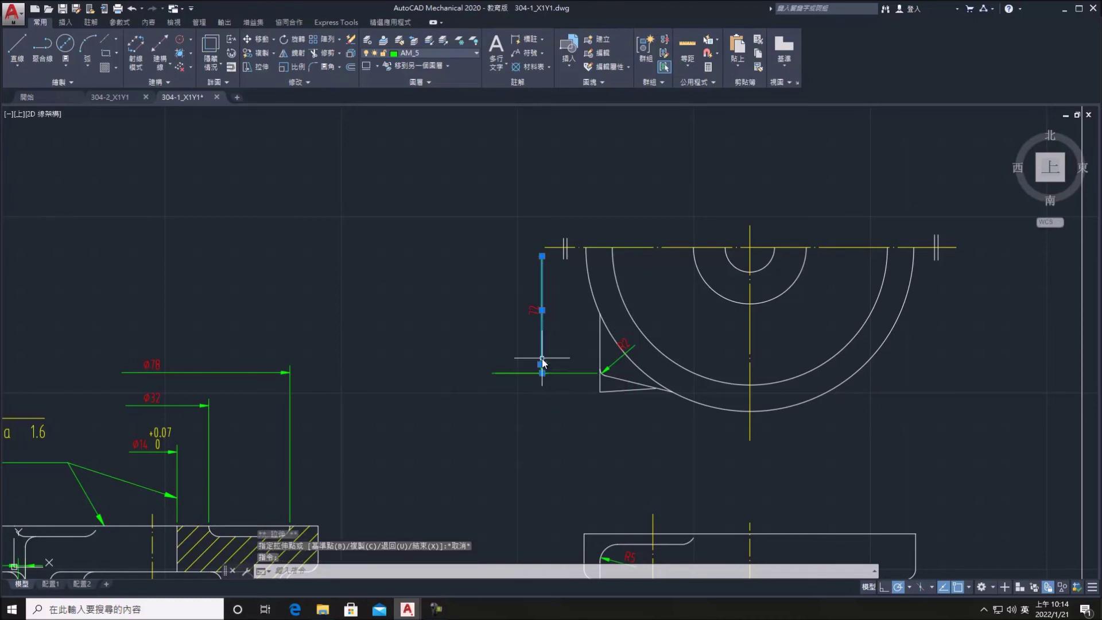
right_click(541, 358)
click(666, 161)
key(Escape)
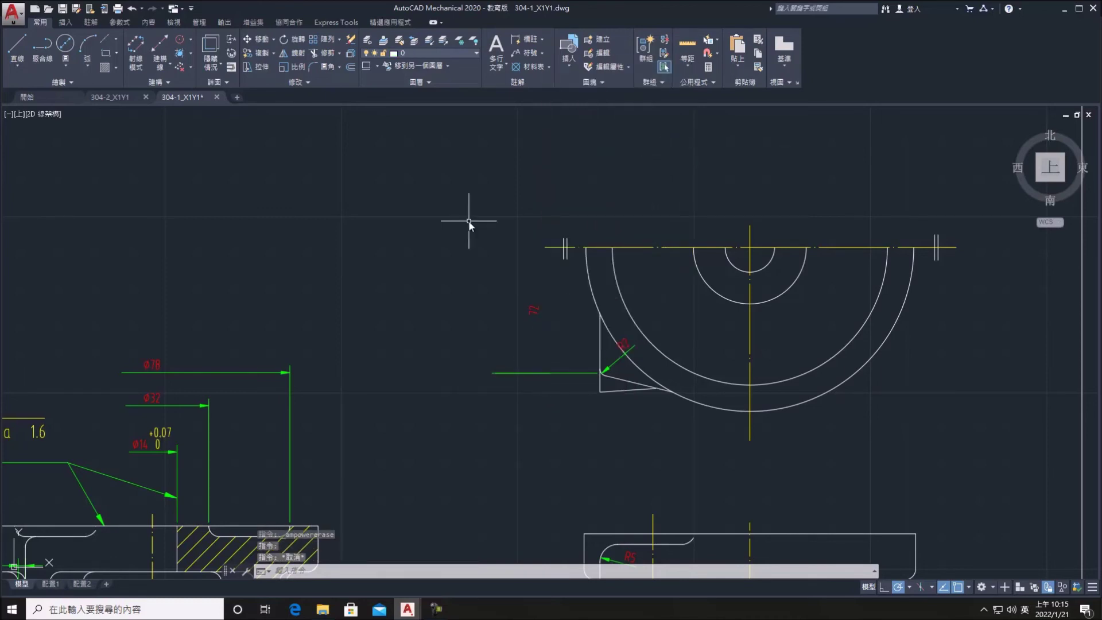
click(128, 8)
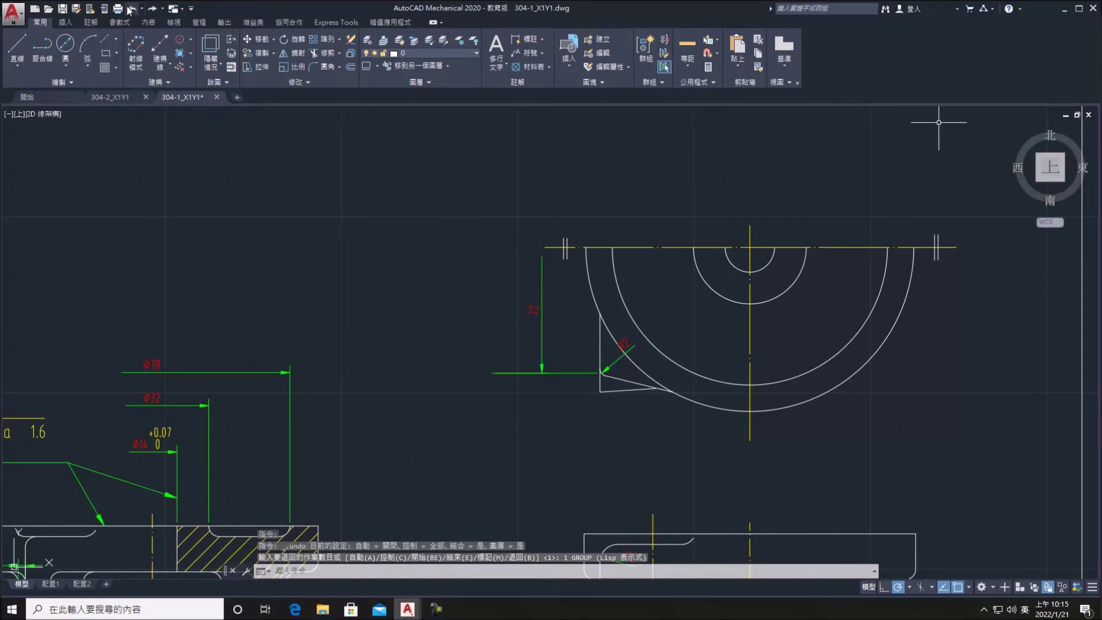
Move the vertical dimension line farther left of the top view
click(534, 380)
click(543, 357)
right_click(542, 356)
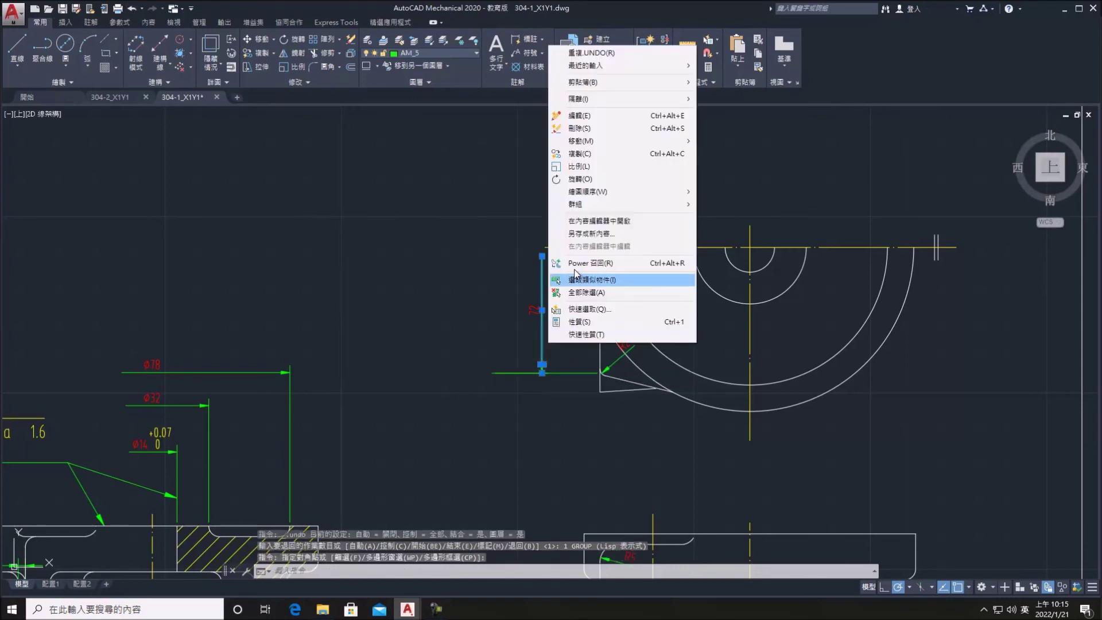
click(723, 141)
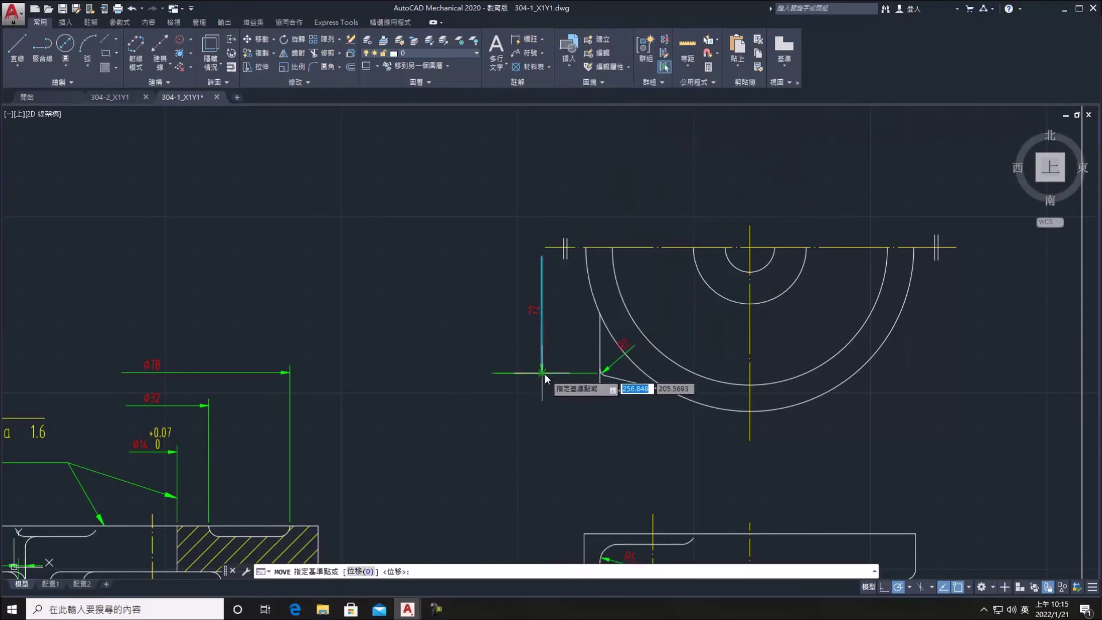
click(541, 373)
click(518, 373)
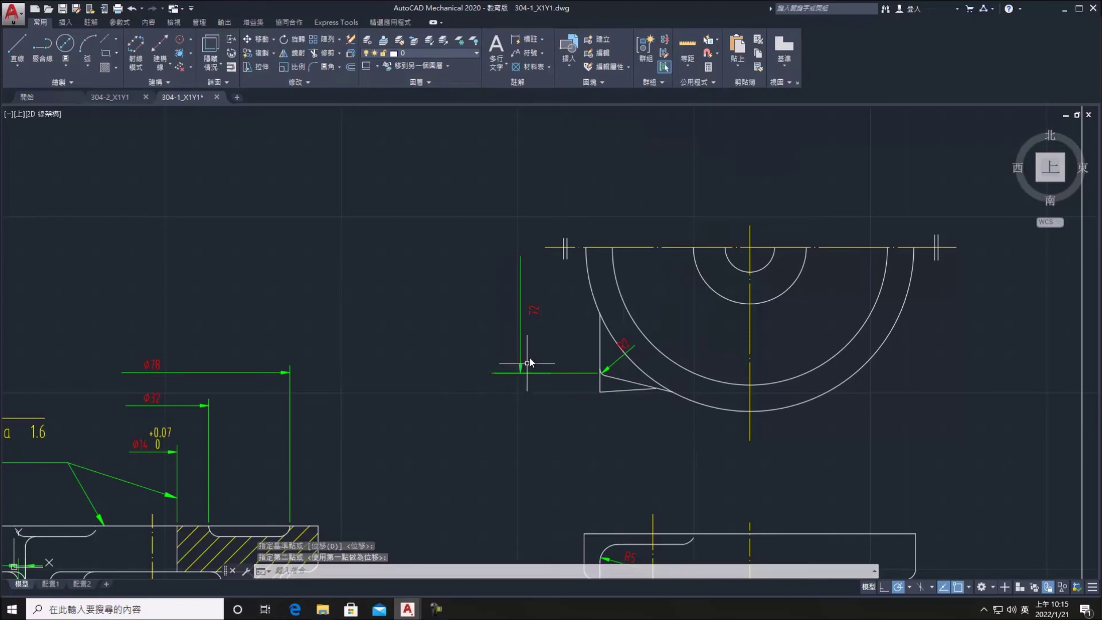
Move the remaining dimension piece up and stretch the green line to the top edge
click(548, 324)
right_click(531, 308)
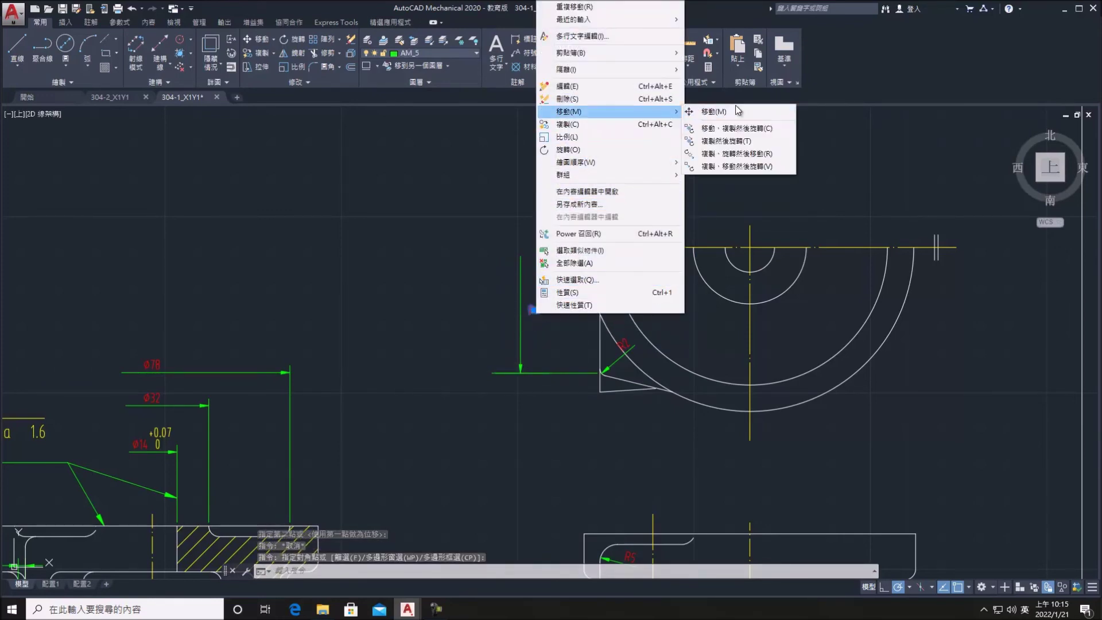
mouse_move(609, 111)
click(729, 113)
click(538, 305)
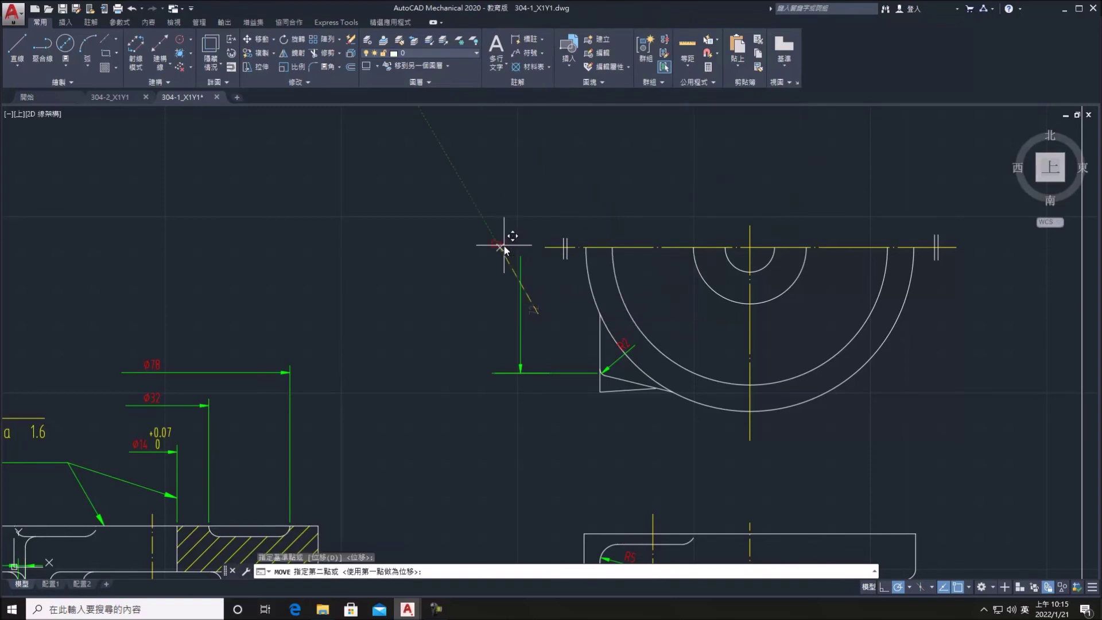
click(512, 250)
click(521, 269)
click(521, 228)
scroll(627, 276, down, 2)
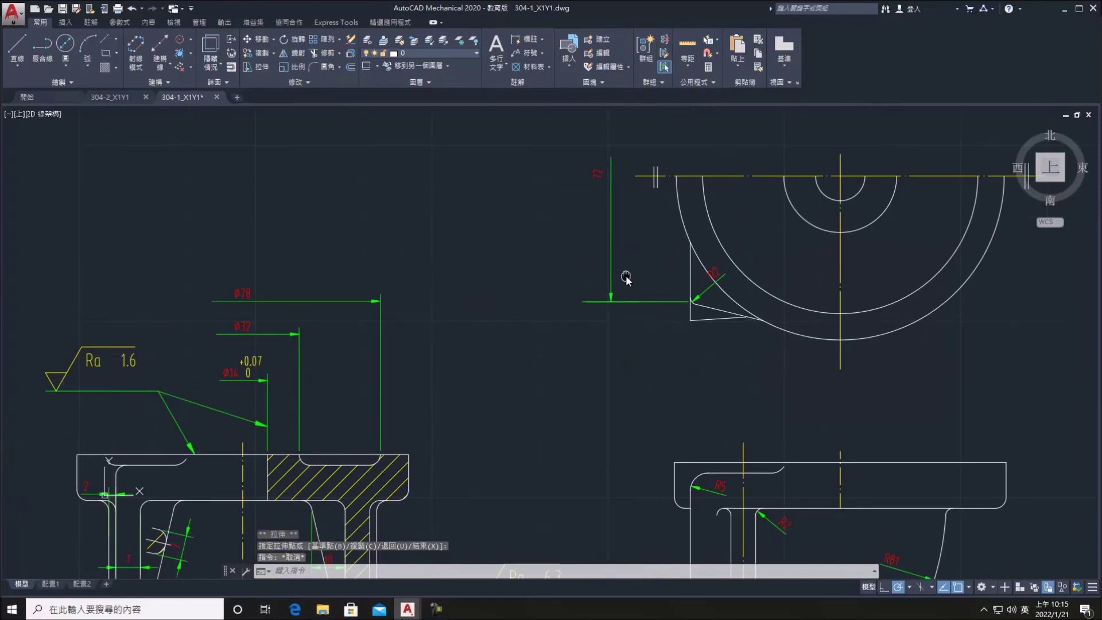
scroll(634, 277, down, 1)
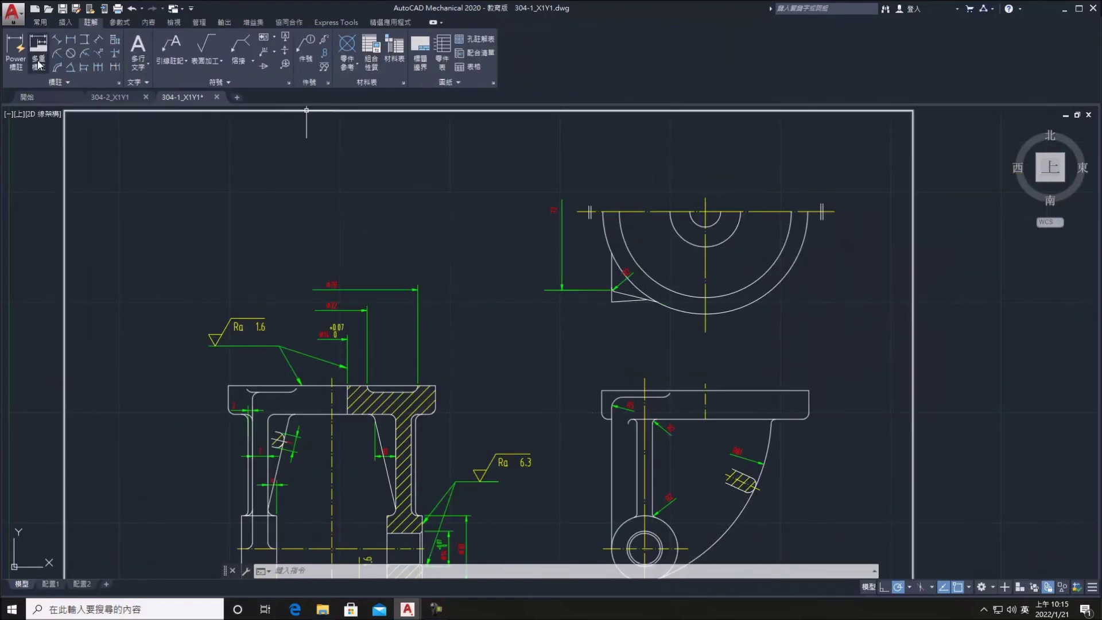
Dimension the top view from its left tab to the centreline below it, text 48.5
scroll(514, 267, up, 1)
scroll(545, 270, up, 1)
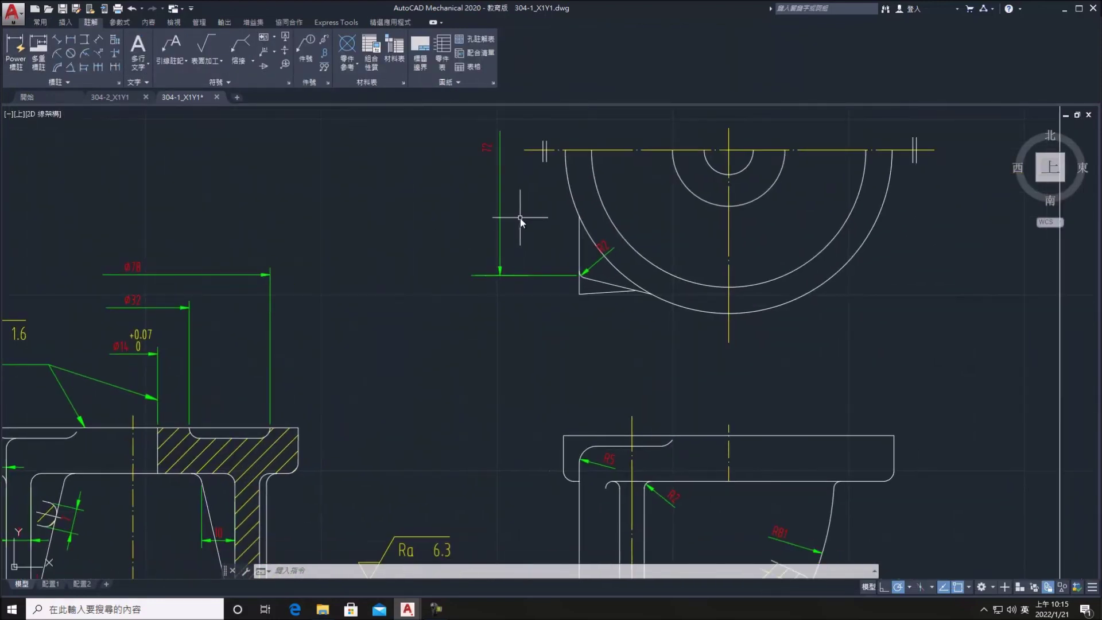
click(579, 294)
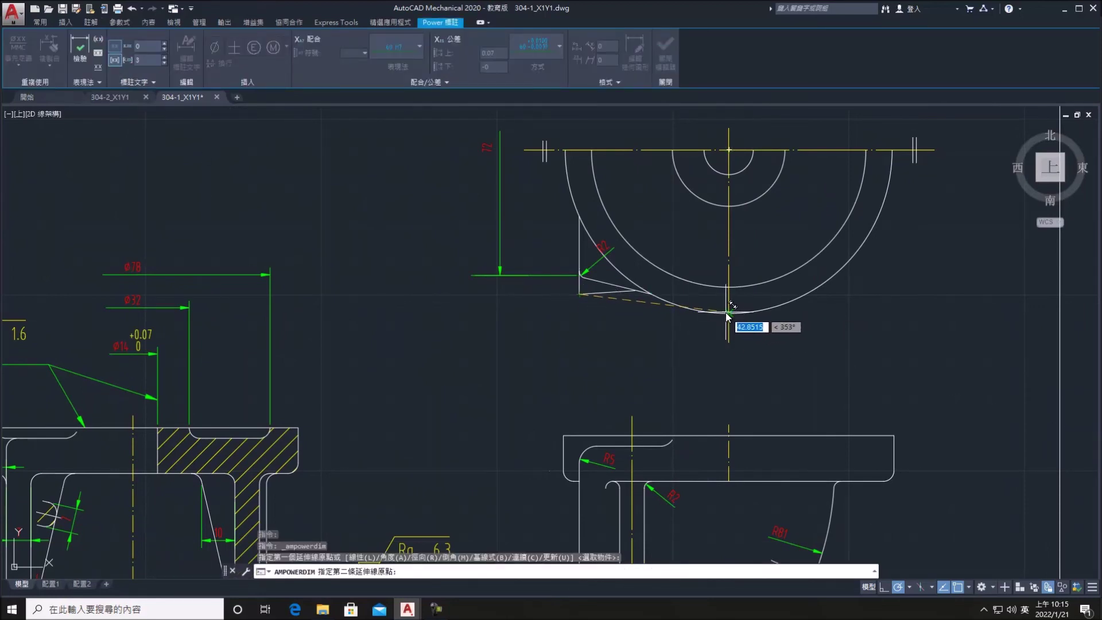
click(729, 313)
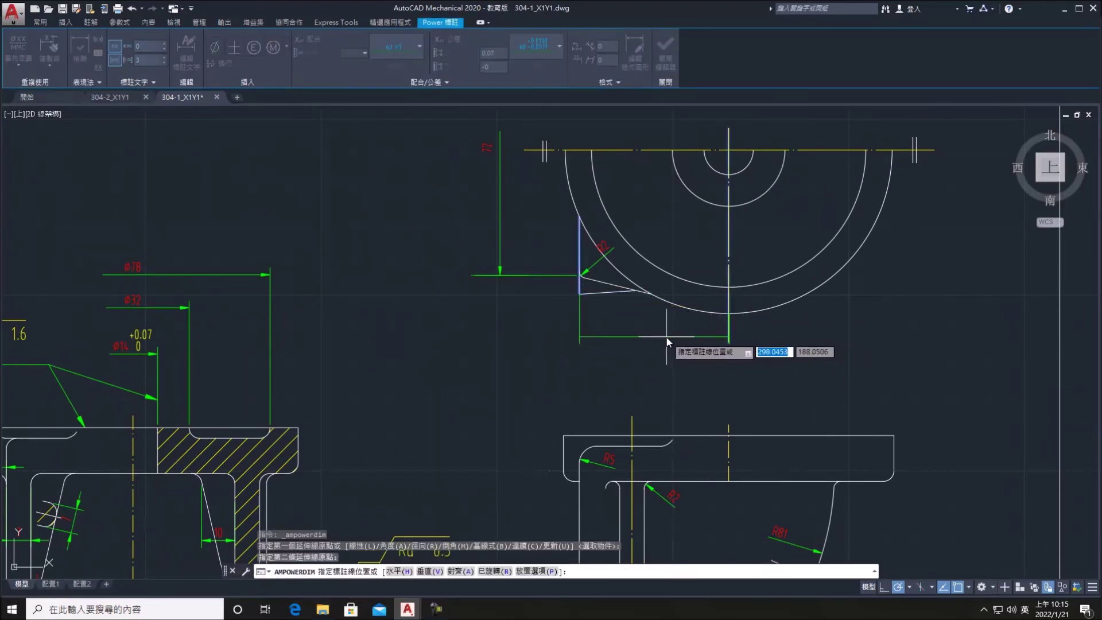
click(692, 337)
key(Delete)
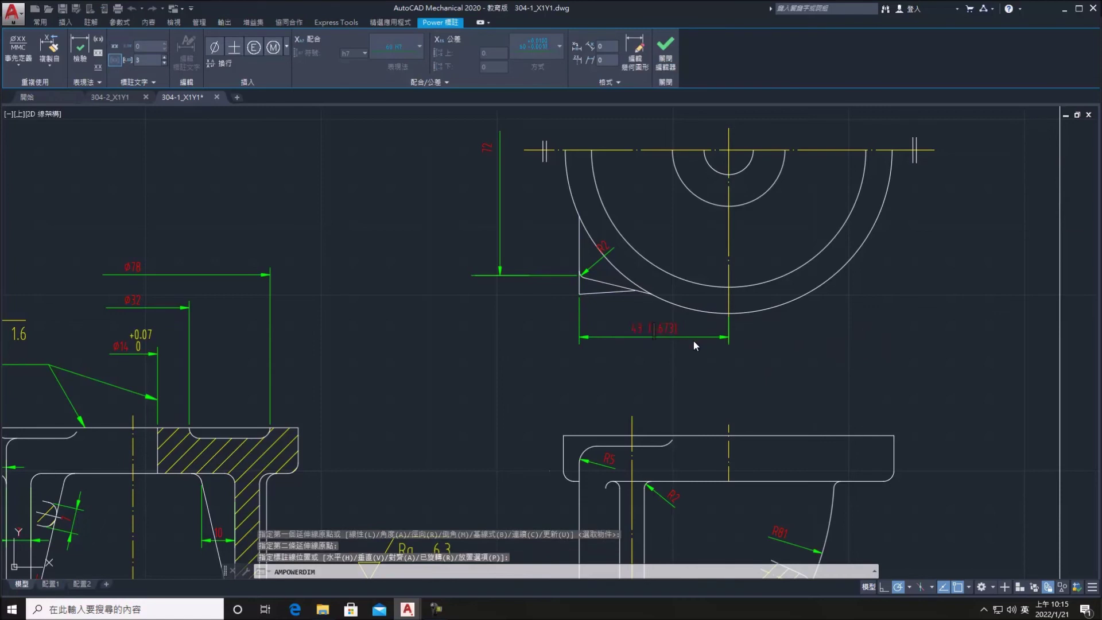
text(48.5)
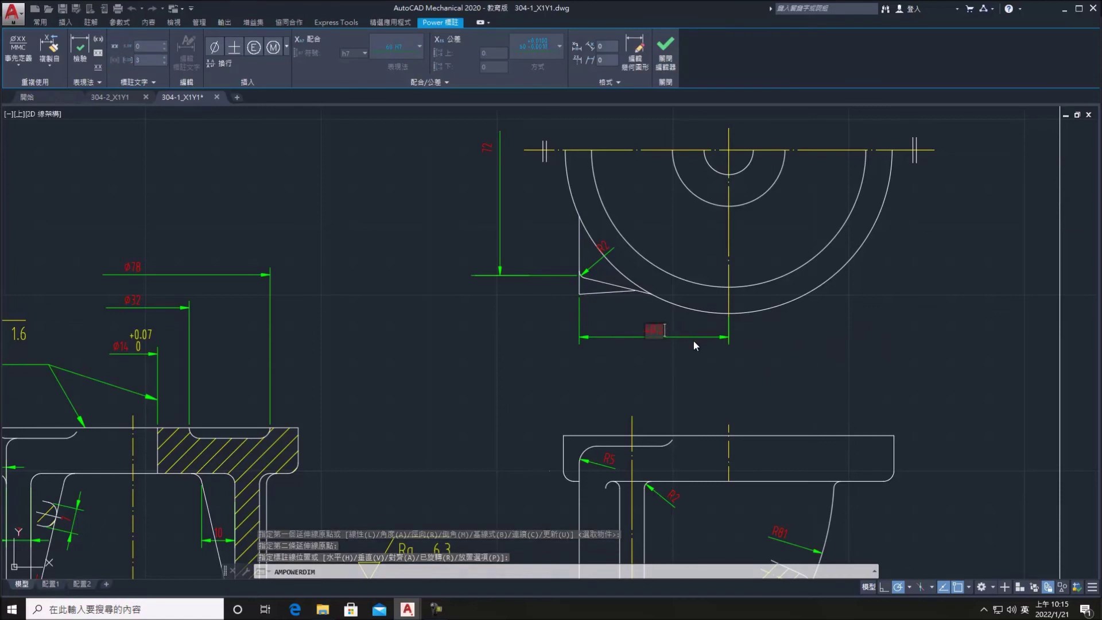
click(693, 340)
Add a small dimension on the side view's top flange, then start selecting it
scroll(729, 370, down, 2)
scroll(749, 357, down, 2)
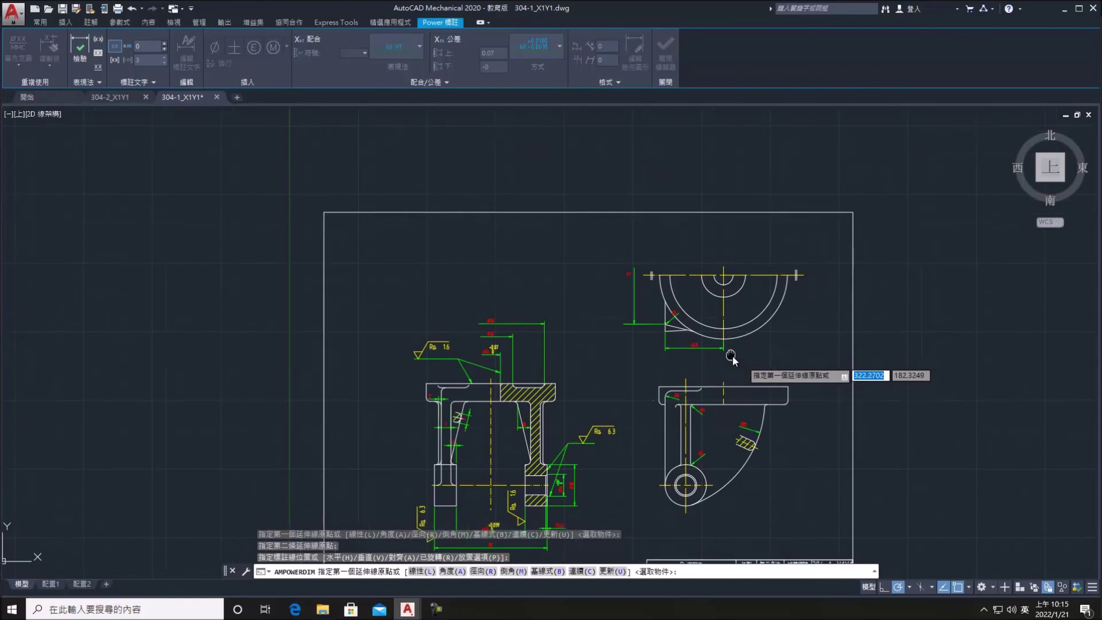
scroll(651, 390, up, 2)
scroll(652, 390, up, 2)
click(626, 310)
click(631, 305)
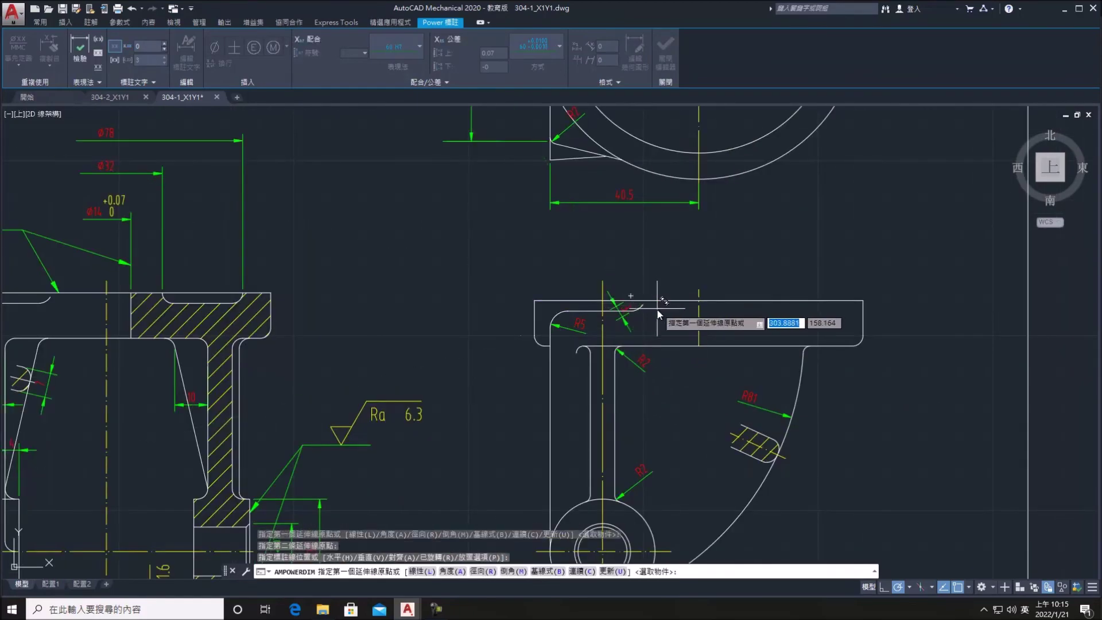
key(Escape)
key(Escape)
click(646, 332)
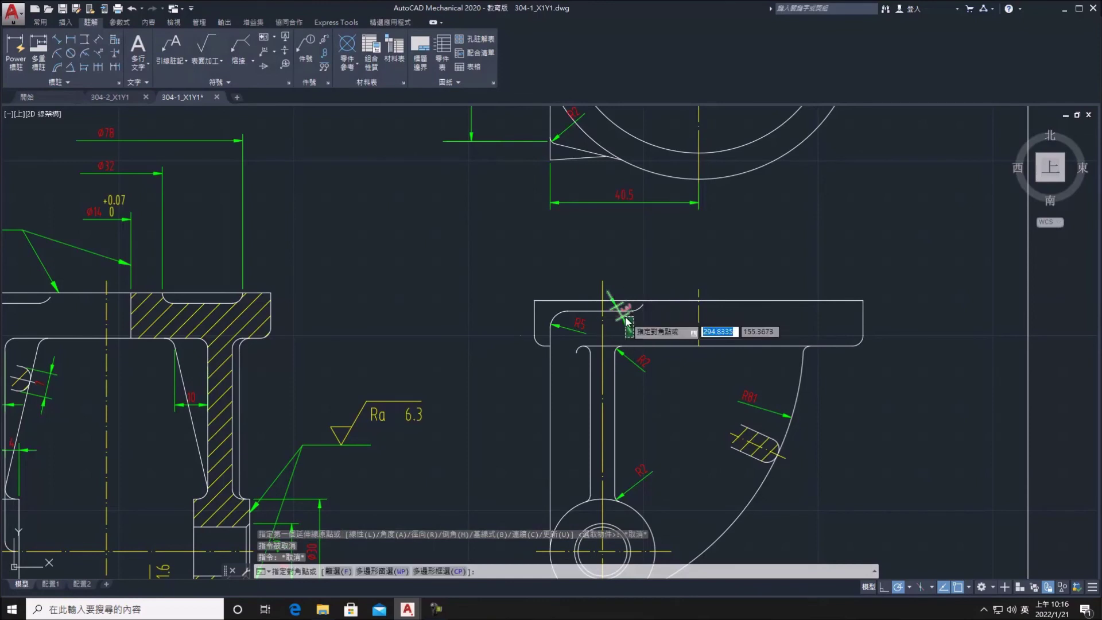
Delete the unwanted small dimension and add the 3 fillet offset dimension
click(599, 292)
key(Delete)
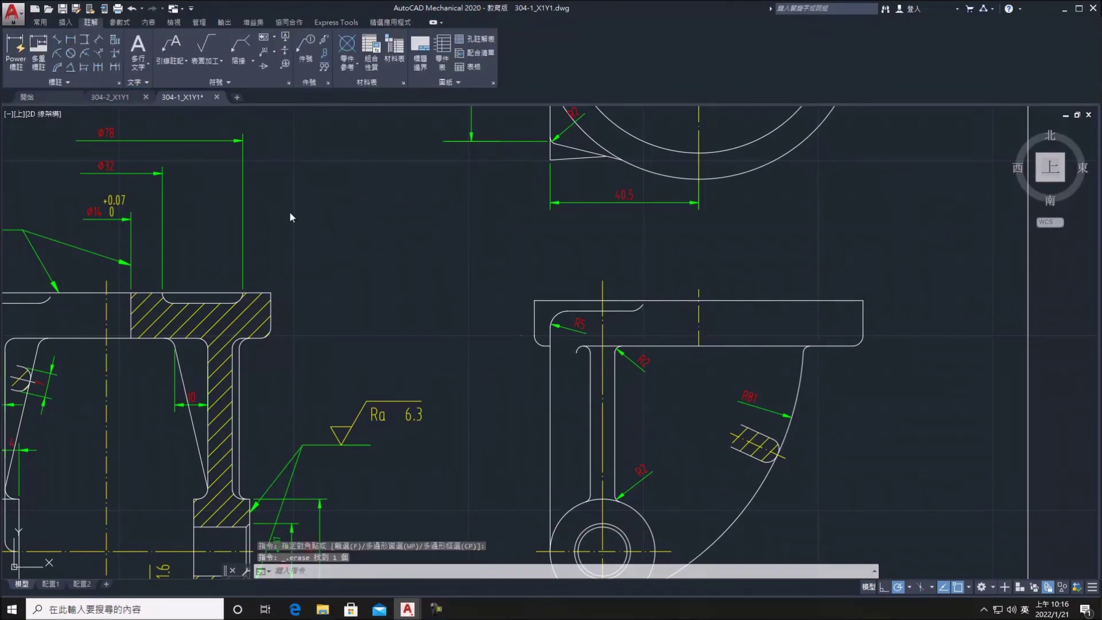
click(24, 58)
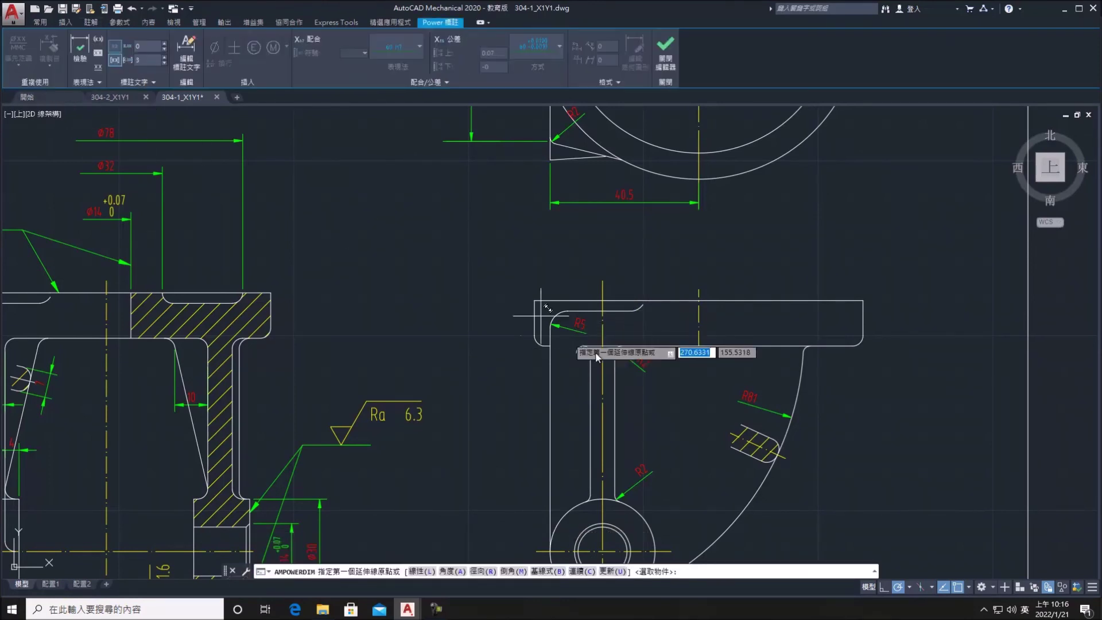
click(623, 314)
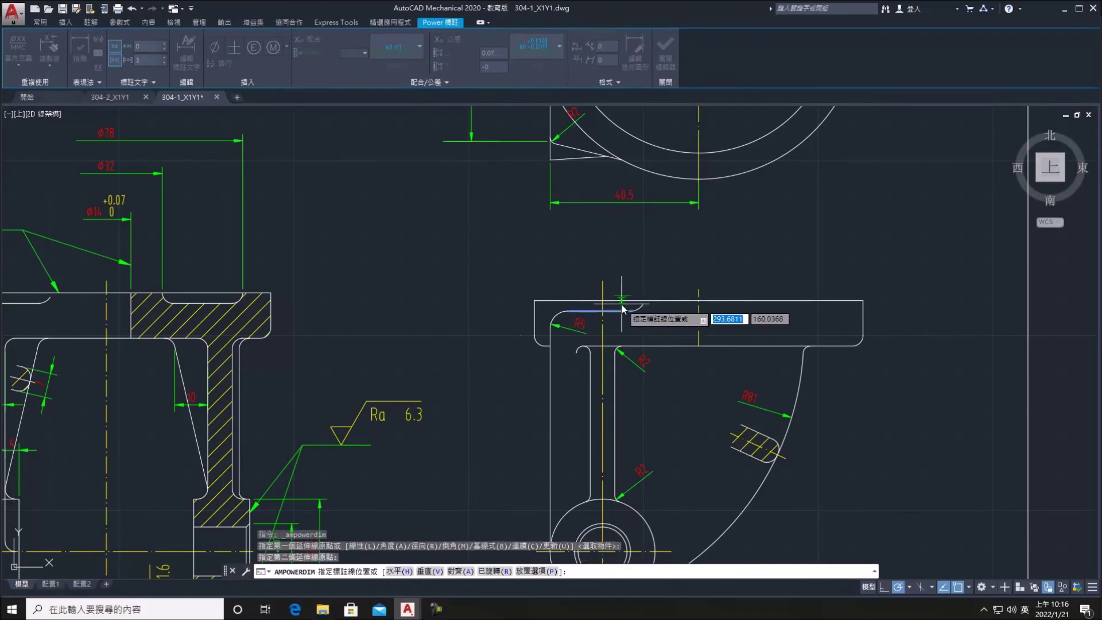
click(622, 310)
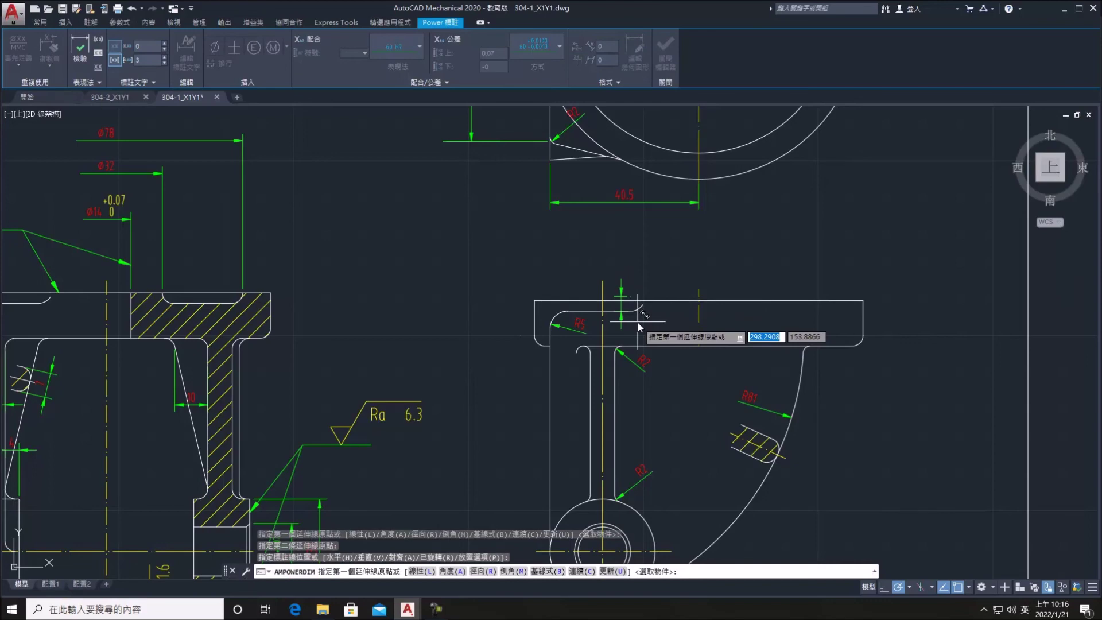
key(Escape)
key(Escape)
scroll(619, 295, up, 5)
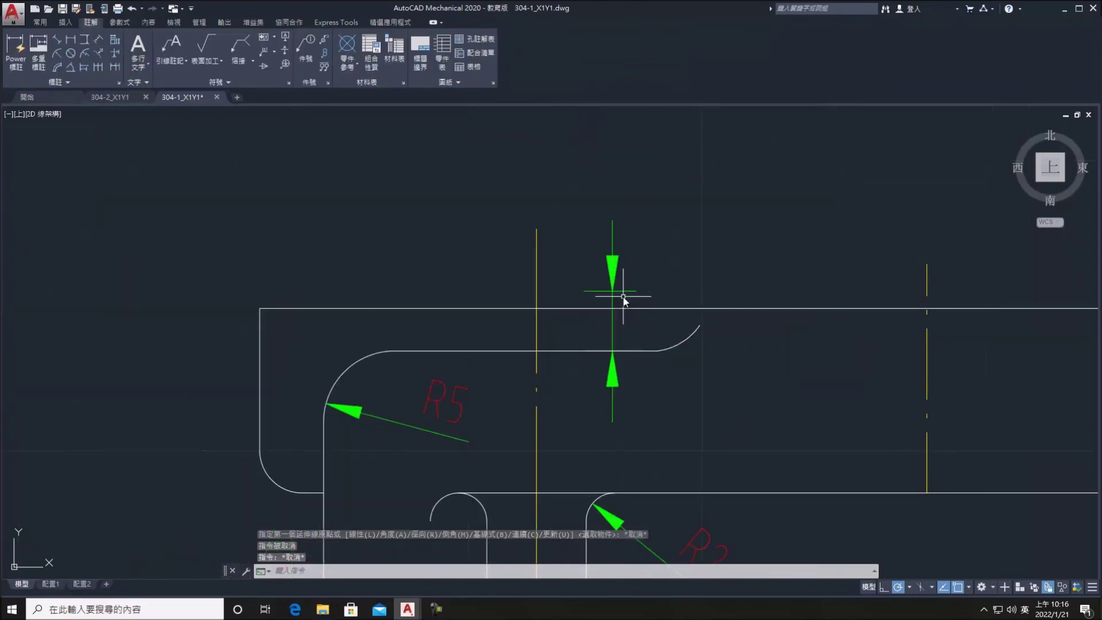
click(625, 294)
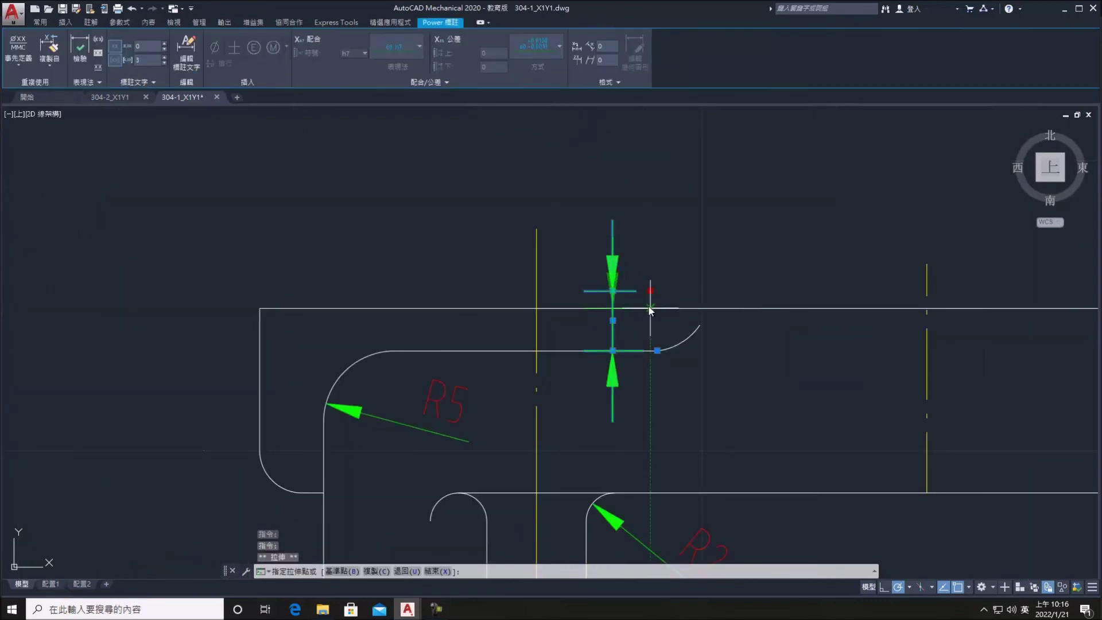
key(Escape)
double_click(611, 318)
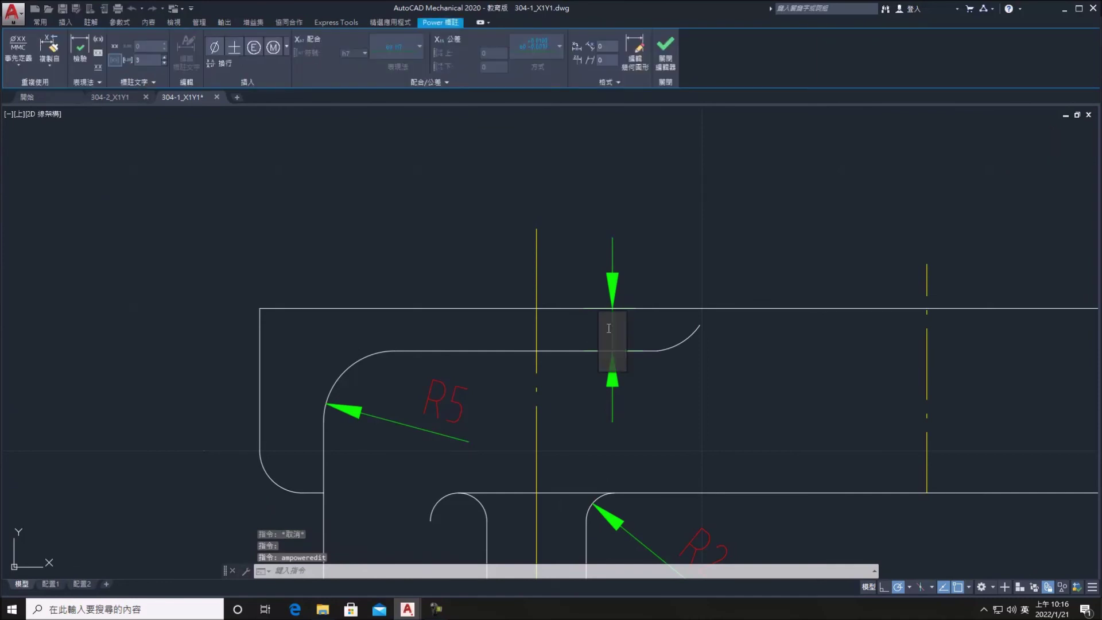
key(Escape)
scroll(627, 314, down, 3)
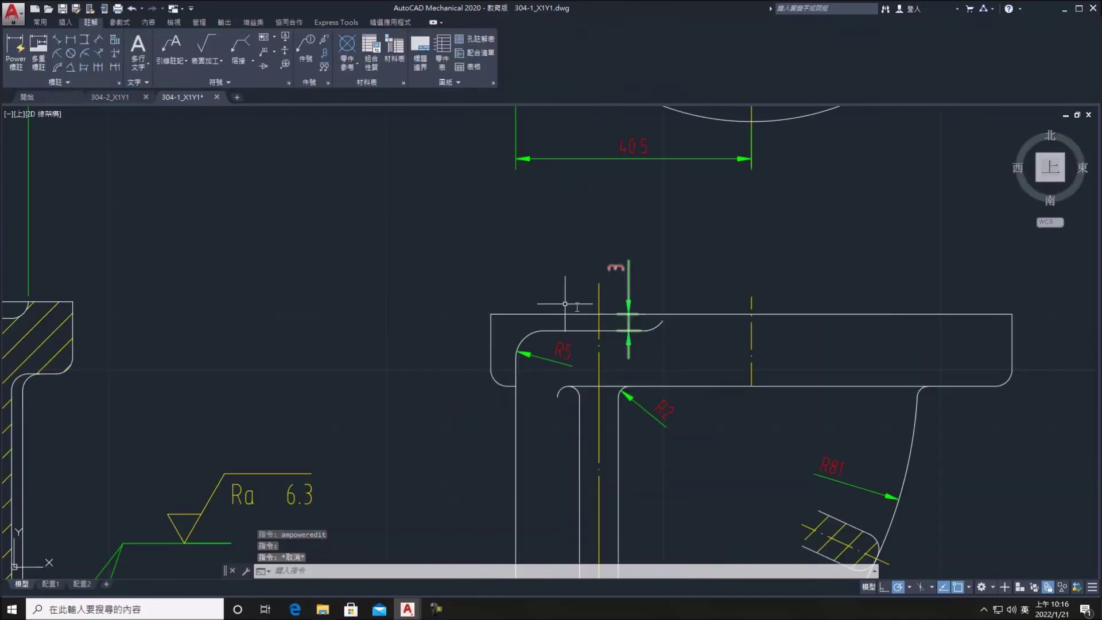
Dimension the flange thickness as 13 left of the flange, without tolerance
click(21, 56)
middle_drag(416, 356, 485, 342)
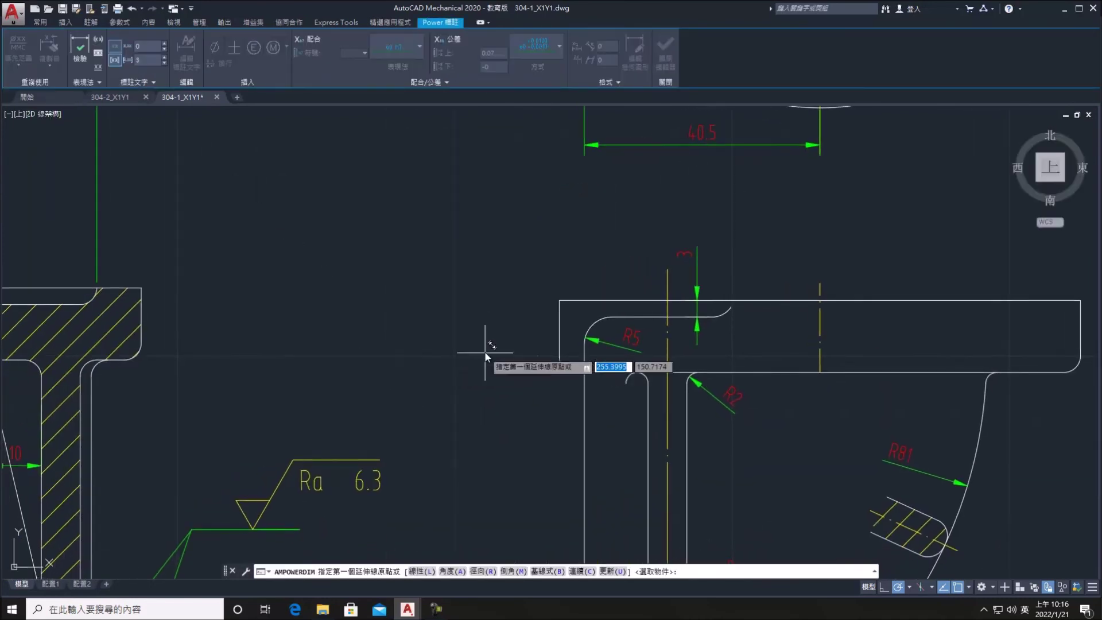
click(554, 301)
click(580, 372)
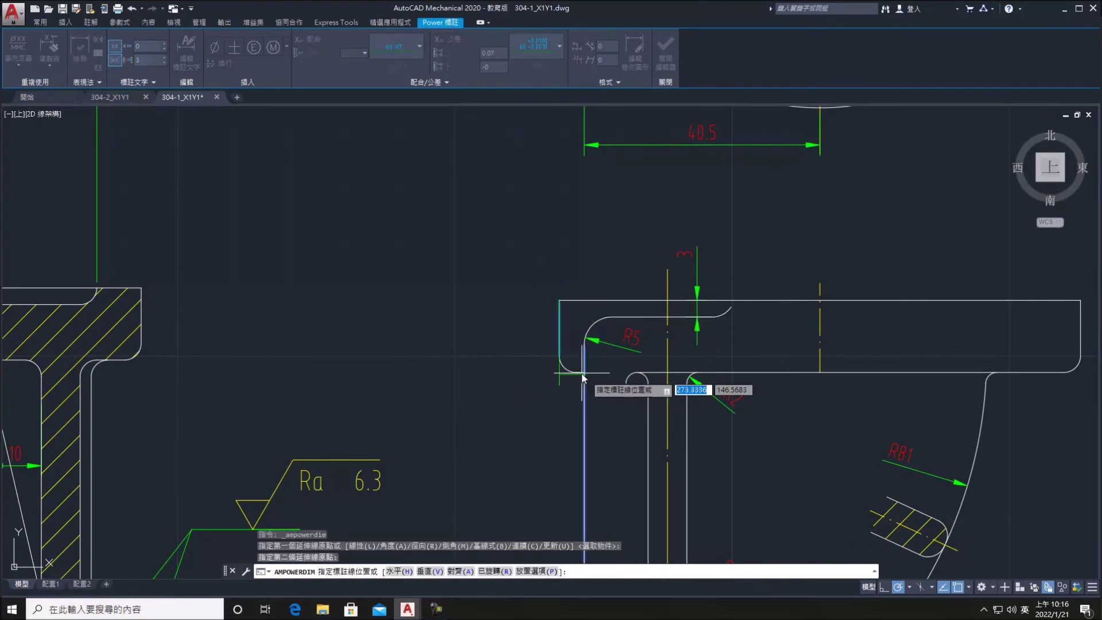
click(492, 321)
key(BackSpace)
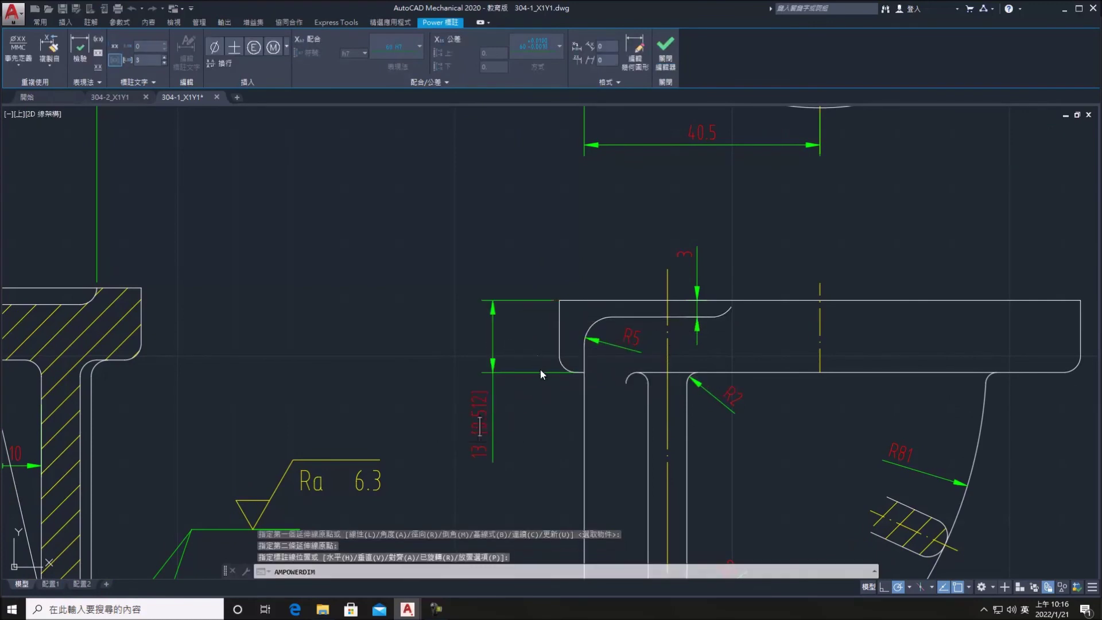
key(Return)
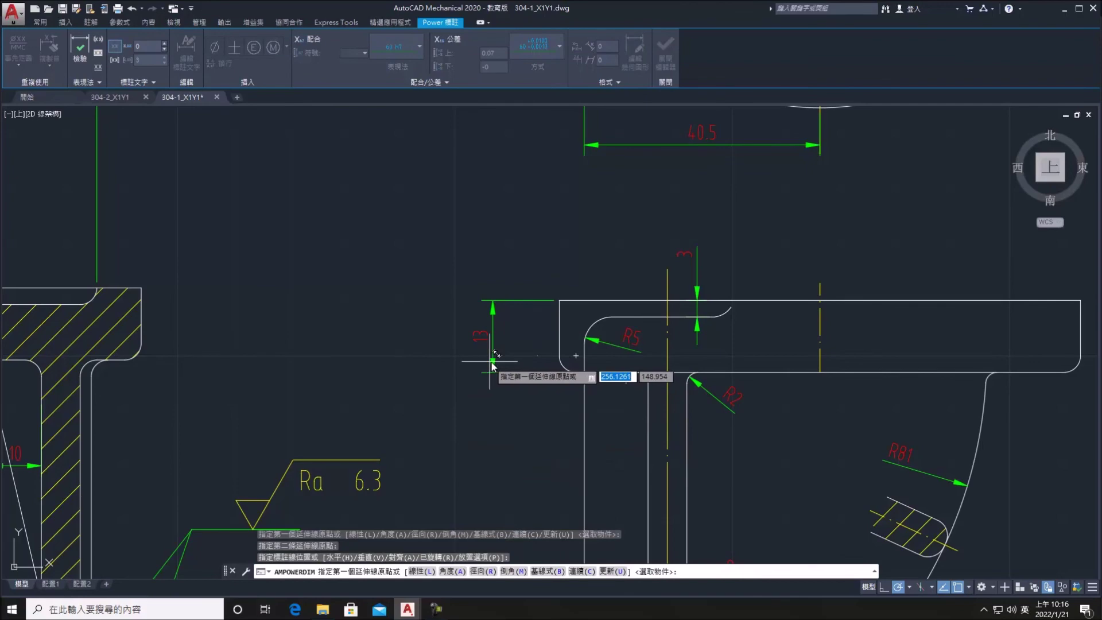
Add a flange-top-to-bore-centre height dimension, then delete it as misplaced
middle_drag(488, 367, 547, 327)
click(623, 265)
scroll(631, 270, down, 2)
scroll(643, 361, down, 3)
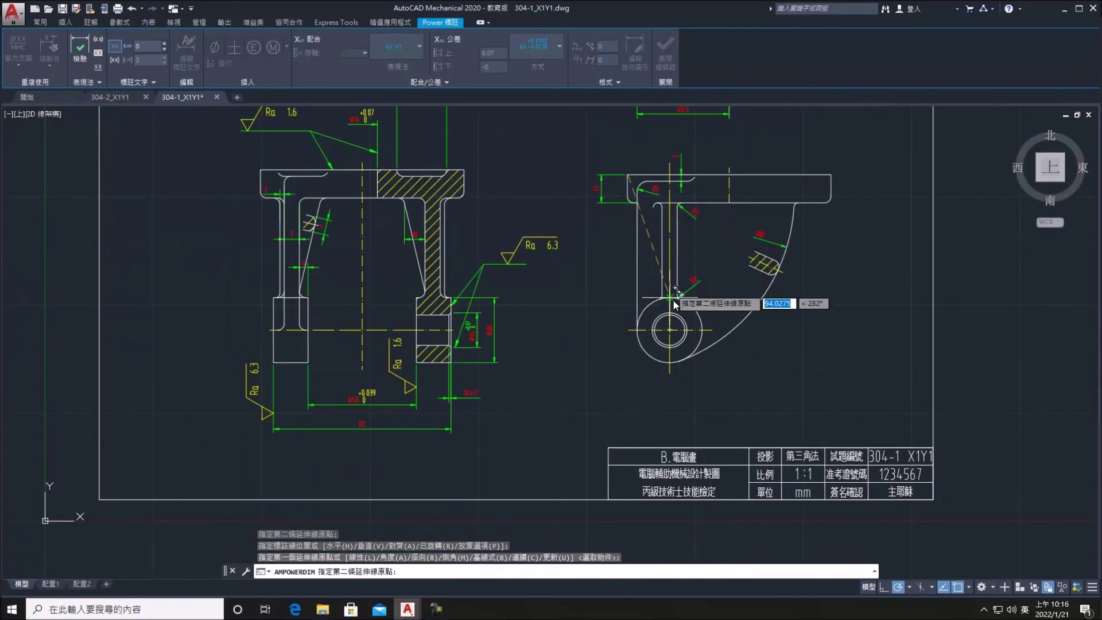
click(630, 330)
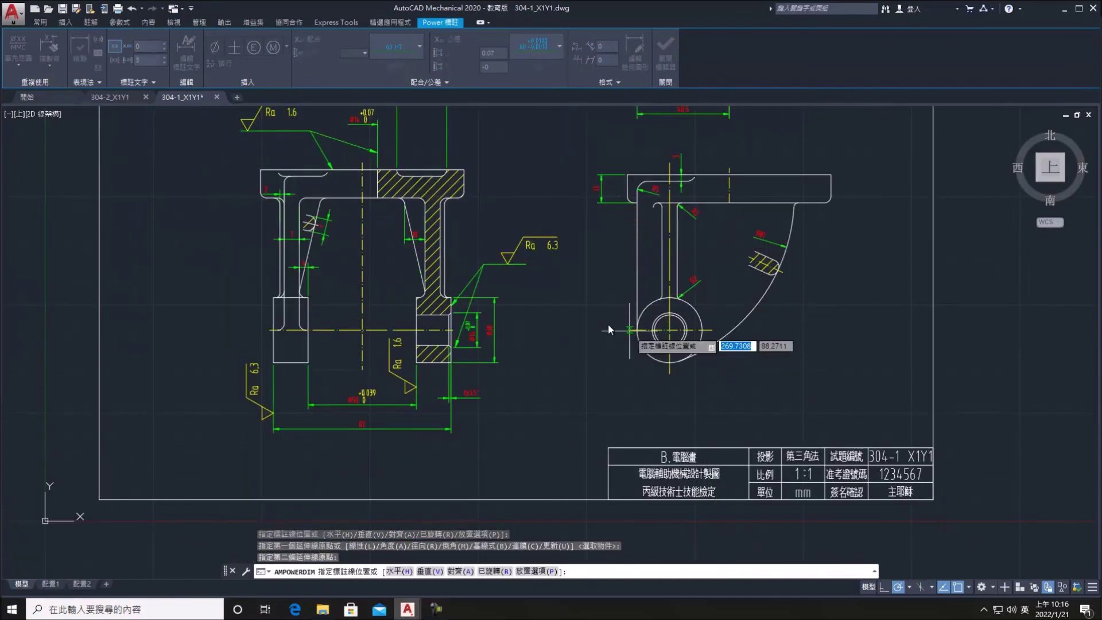
click(579, 289)
key(Escape)
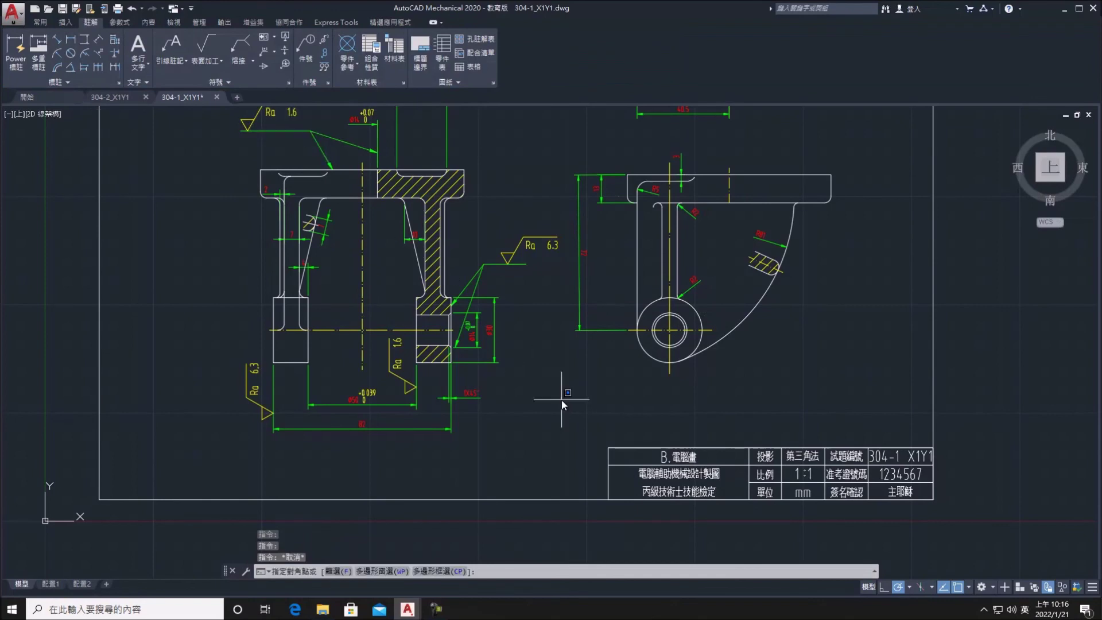
click(601, 235)
click(572, 241)
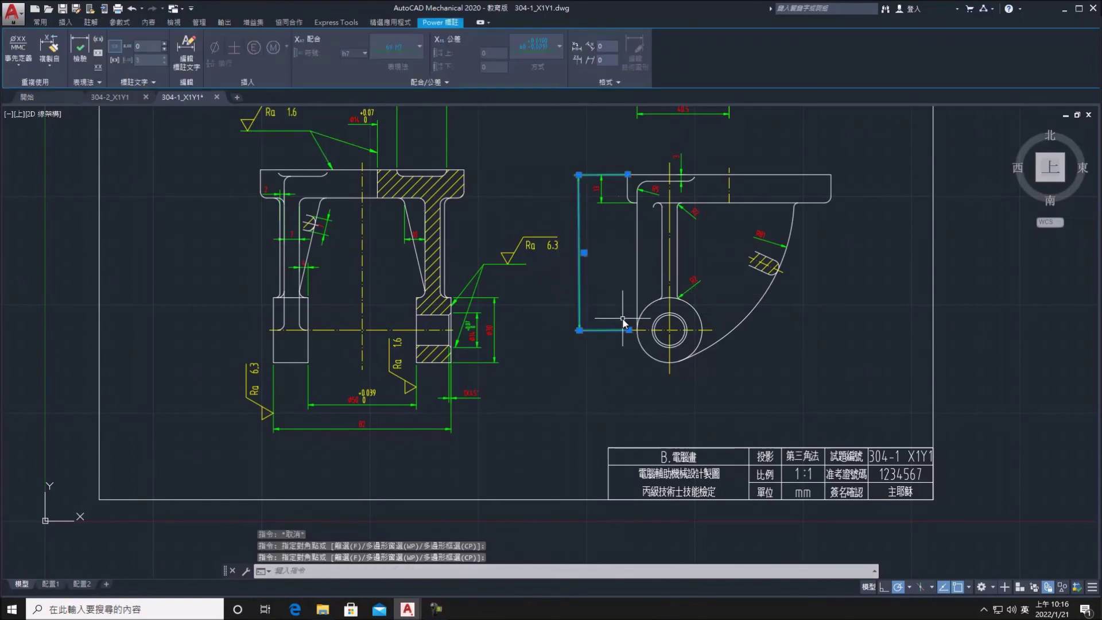
key(Delete)
Re-dimension the height from flange top to bore centre, left of the side view
click(23, 47)
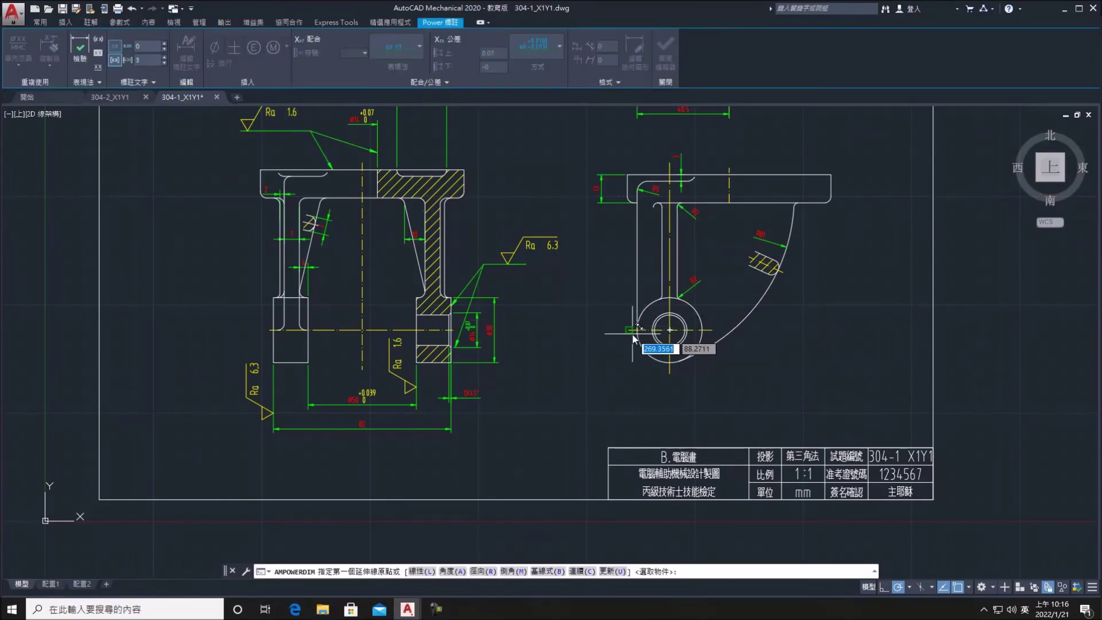
click(637, 331)
click(628, 174)
click(582, 236)
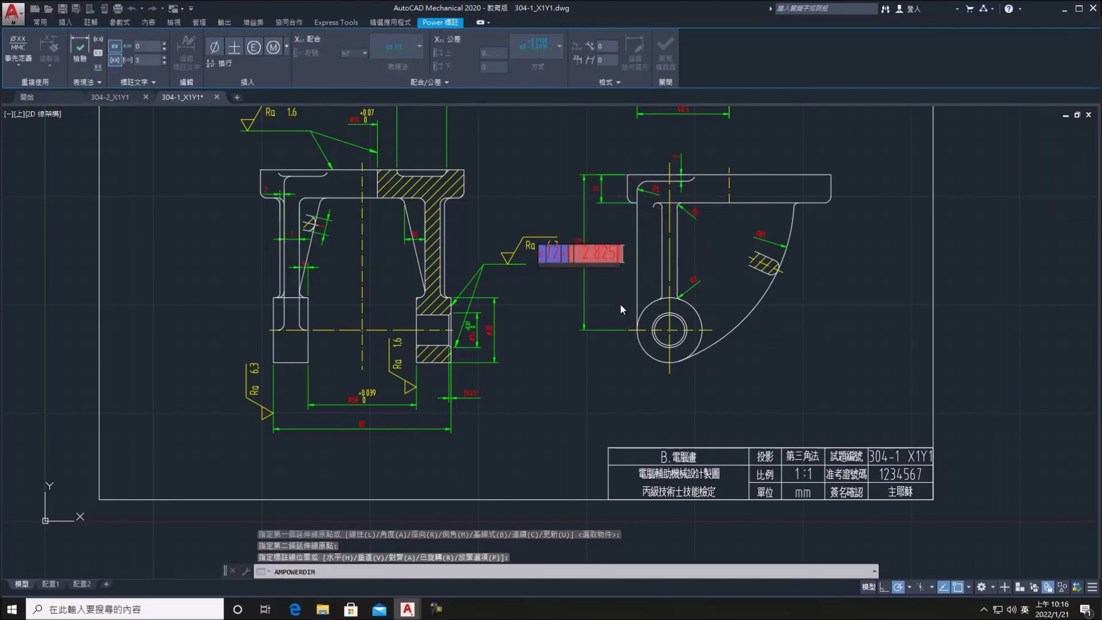
key(Return)
scroll(706, 289, down, 1)
scroll(683, 295, down, 1)
scroll(620, 290, down, 1)
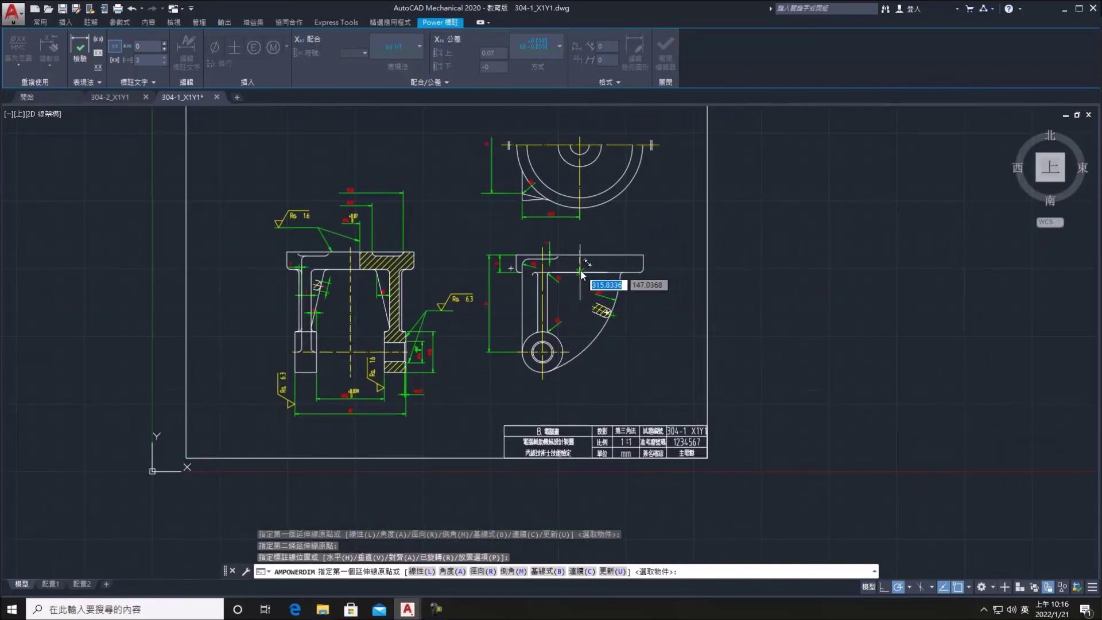
Dimension the top flange width as 30, placed above the flange
click(638, 269)
middle_drag(650, 290, 588, 313)
scroll(588, 313, up, 4)
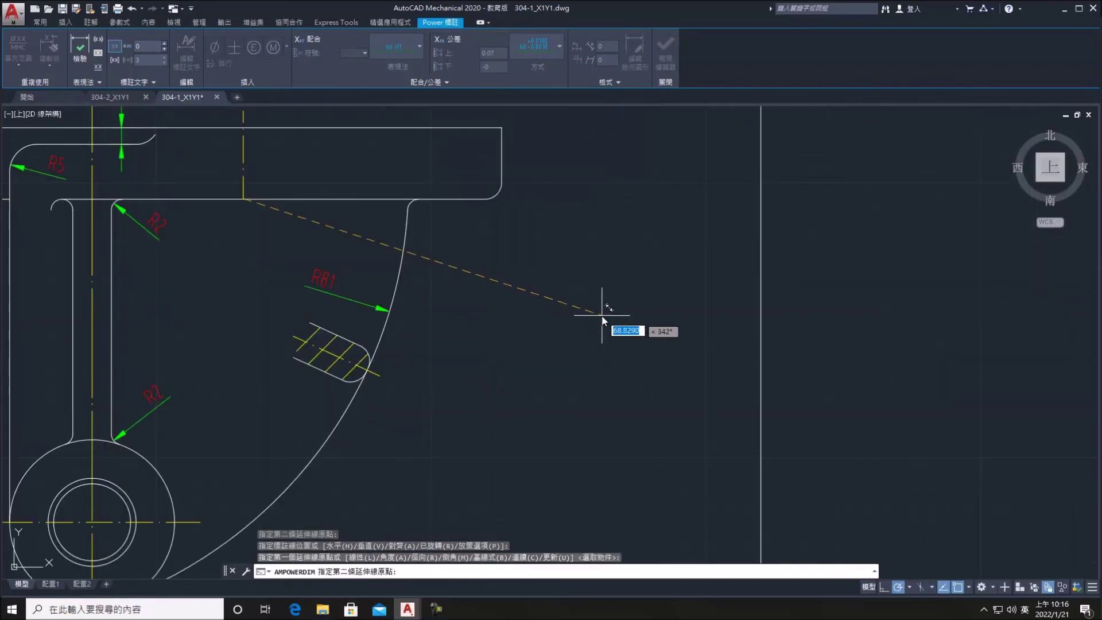
click(404, 219)
scroll(425, 327, up, 3)
click(395, 303)
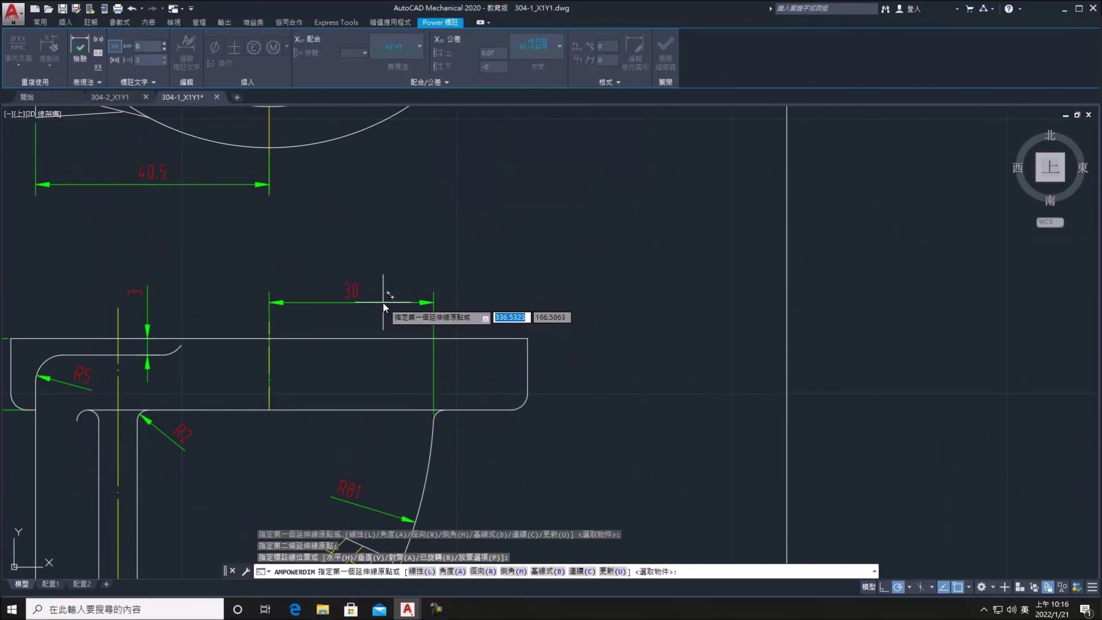
Add the overall 94 dimension across the flange top, above the 30
middle_drag(503, 309, 626, 285)
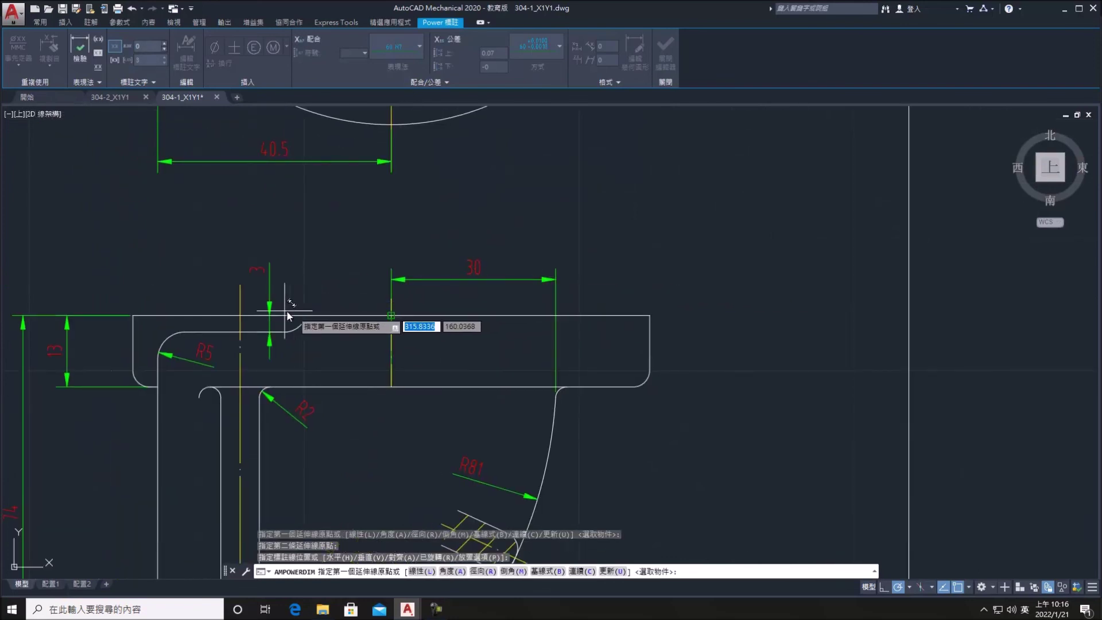
middle_drag(56, 314, 298, 319)
click(375, 320)
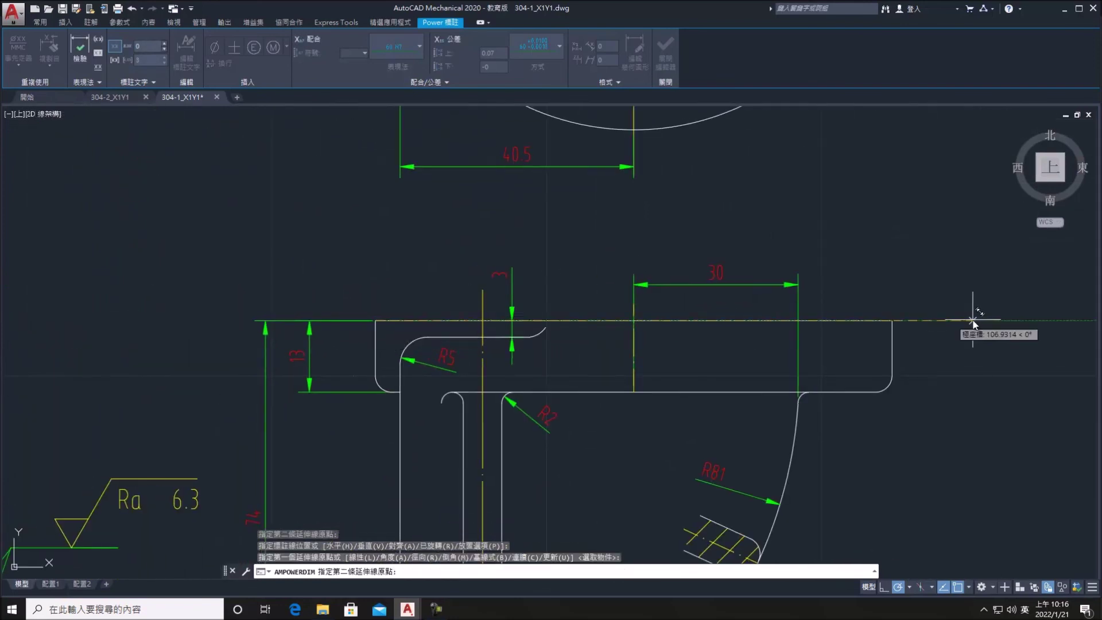
click(893, 321)
click(780, 255)
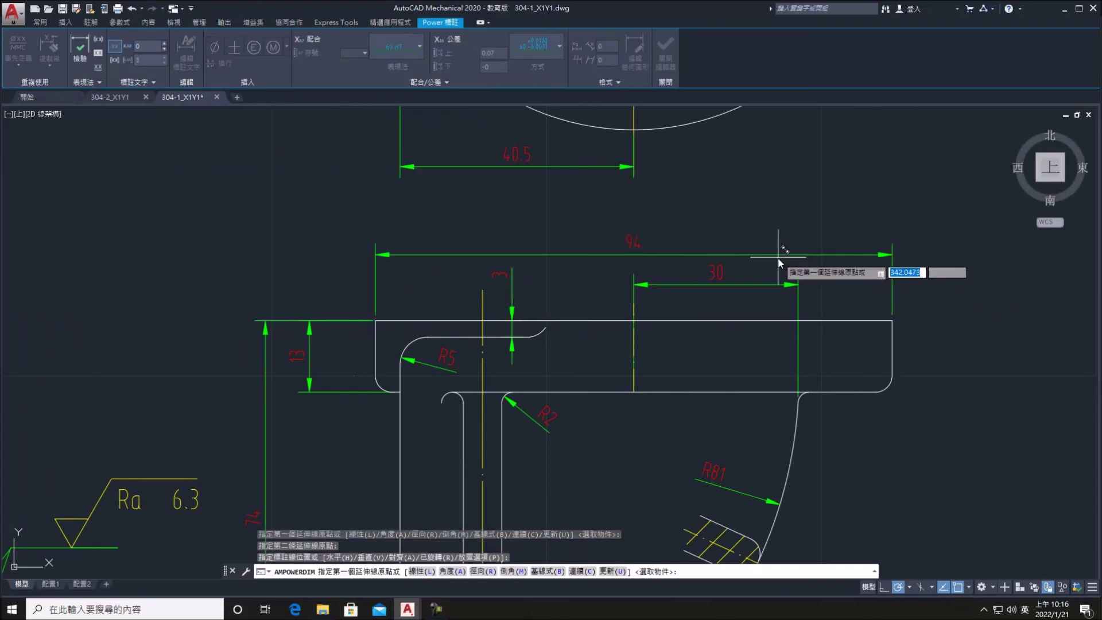
key(Escape)
Add a diameter symbol to the 94 dimension so it reads Ø94
click(633, 239)
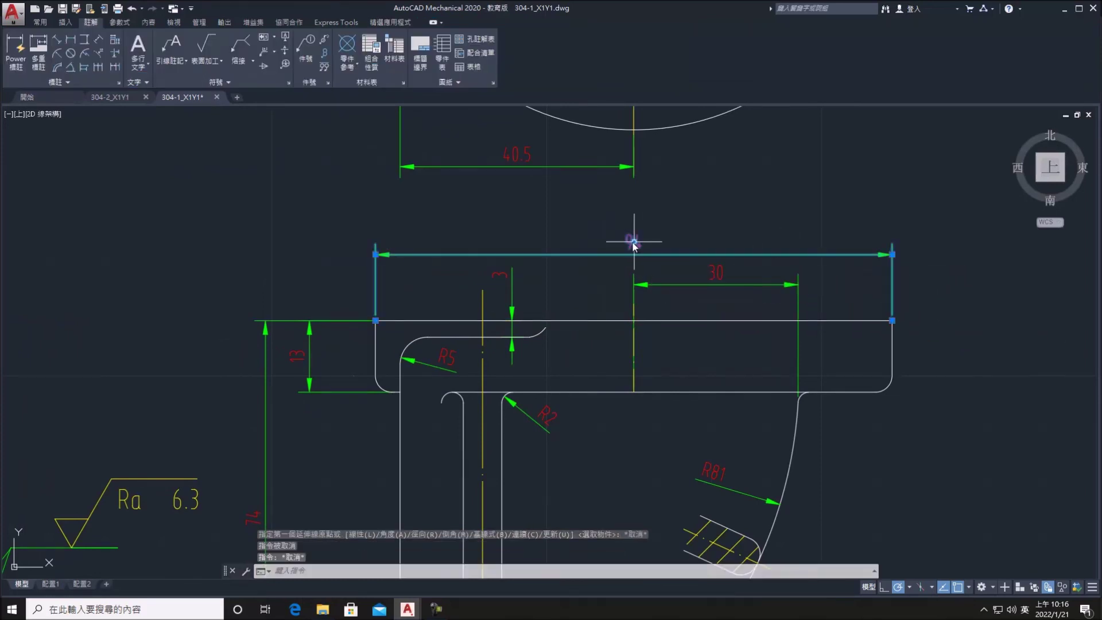
double_click(612, 242)
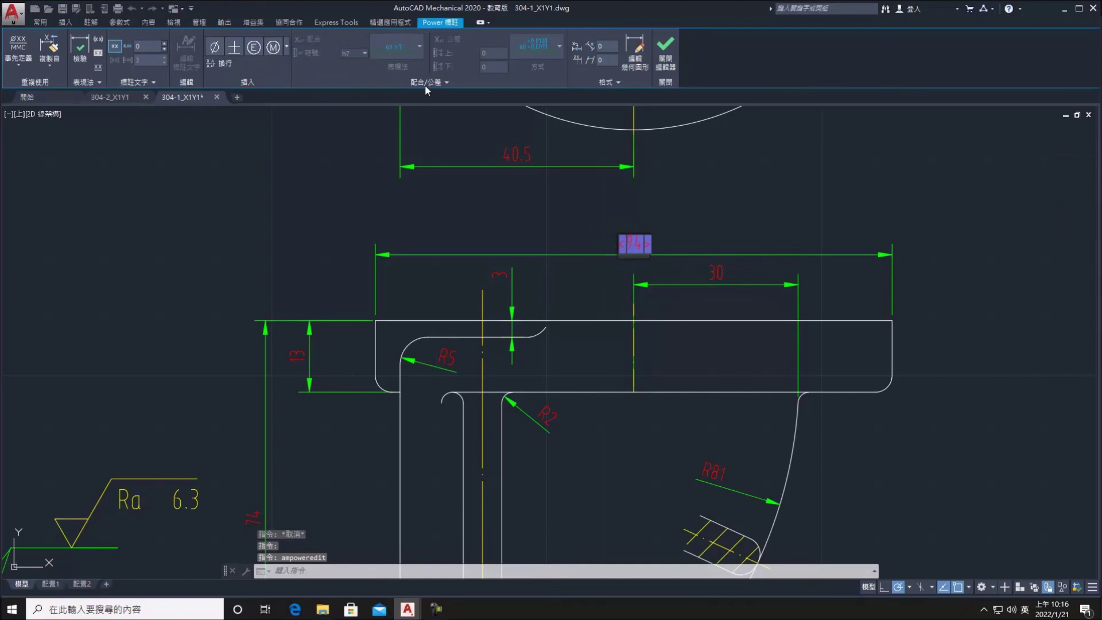
click(214, 47)
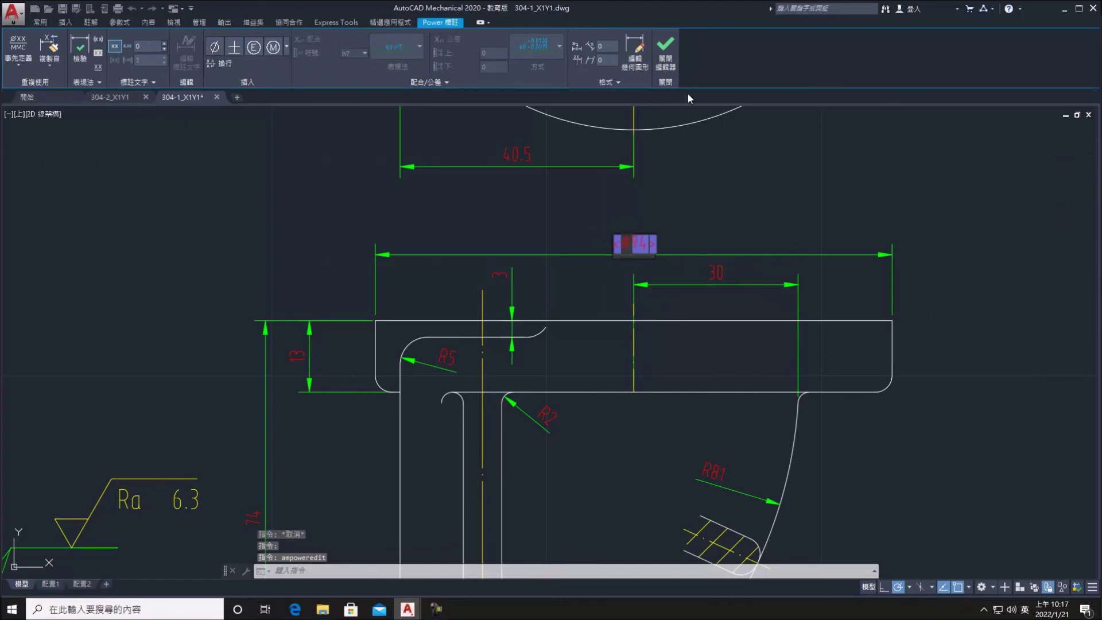
click(665, 57)
scroll(713, 279, down, 2)
middle_drag(746, 328, 541, 251)
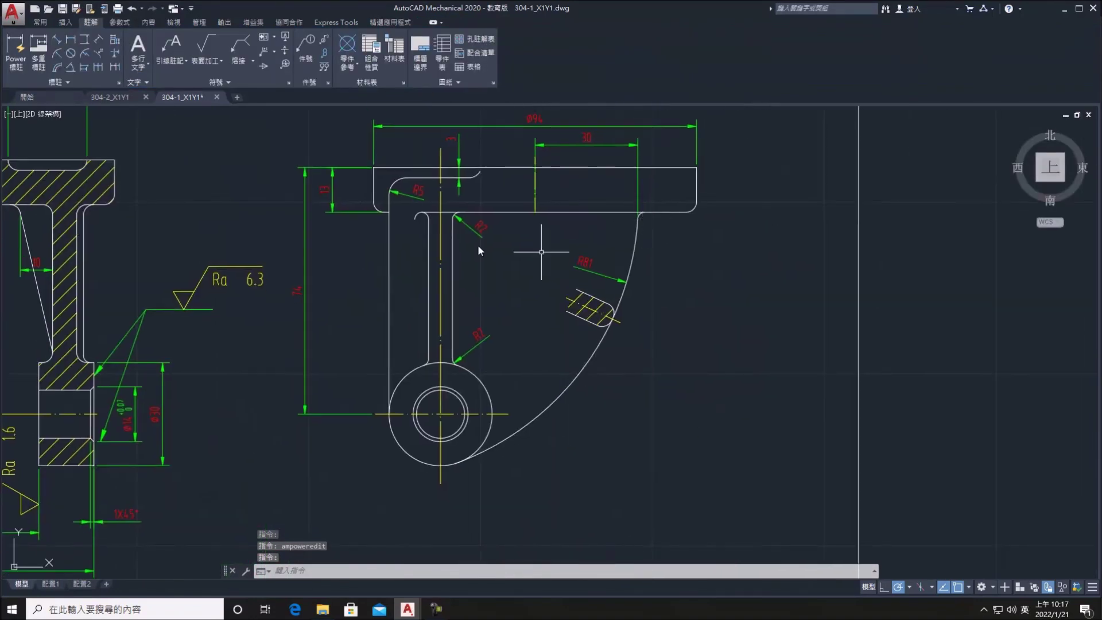
click(16, 58)
click(599, 325)
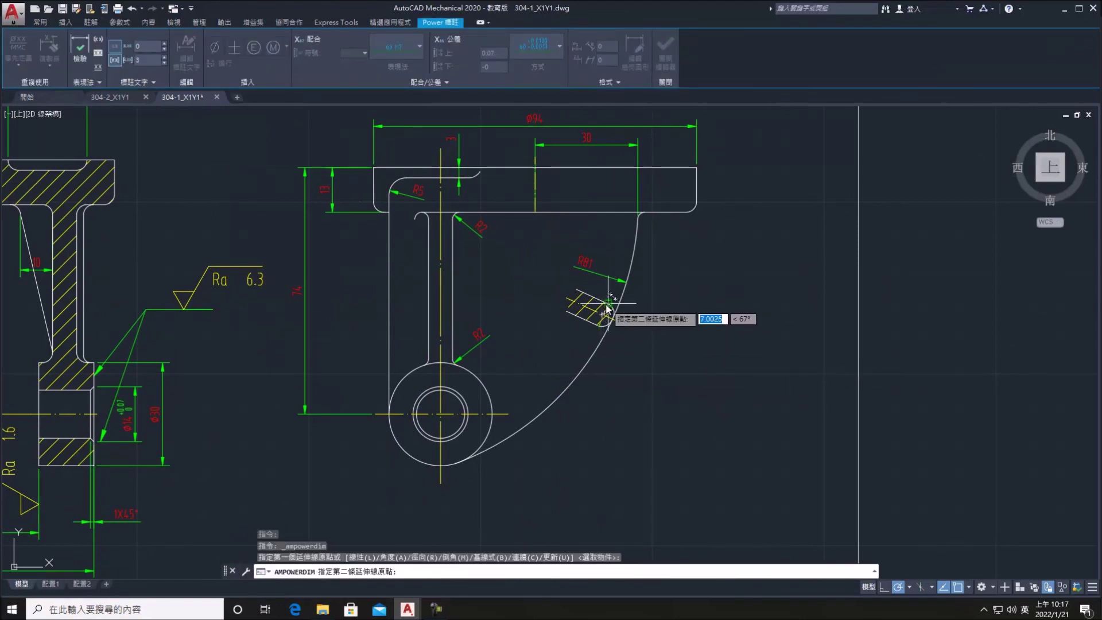
key(Escape)
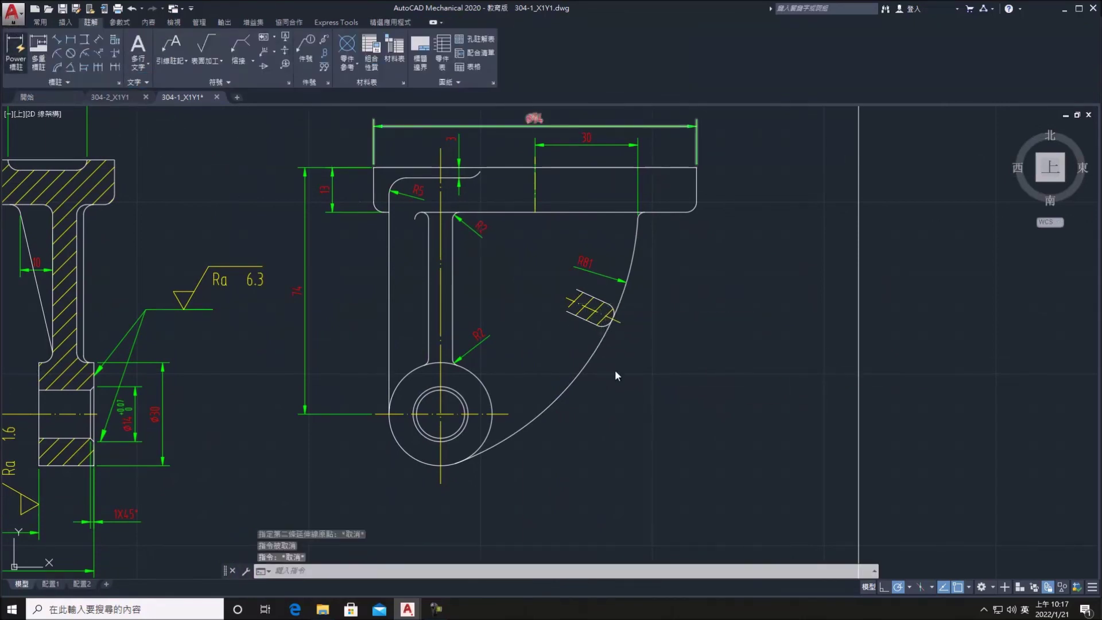
key(Return)
click(598, 325)
click(612, 308)
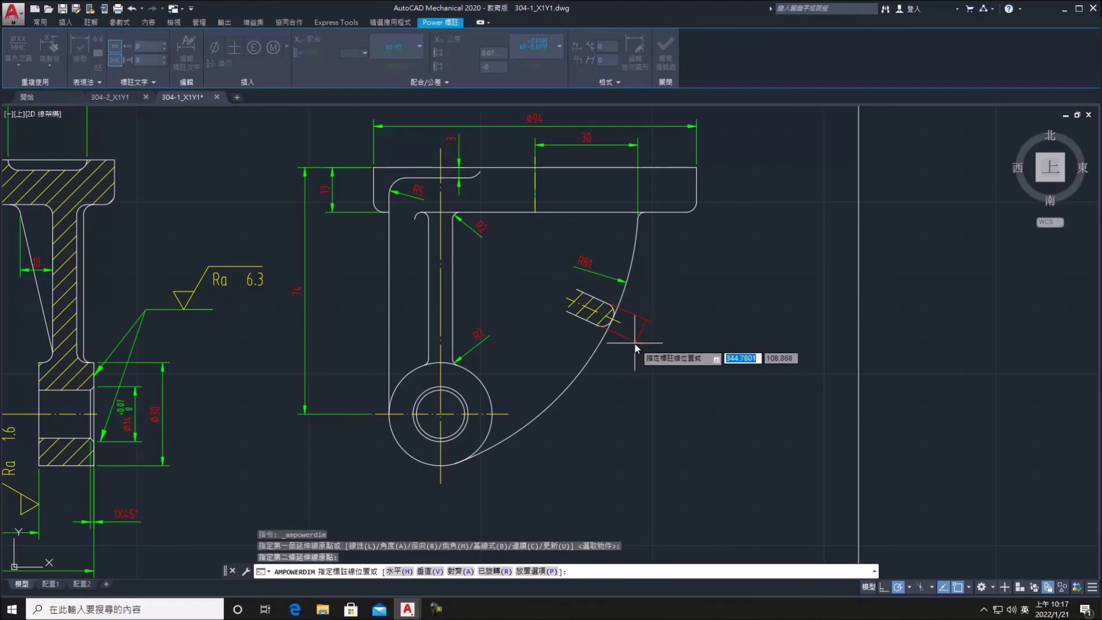
click(632, 347)
key(Return)
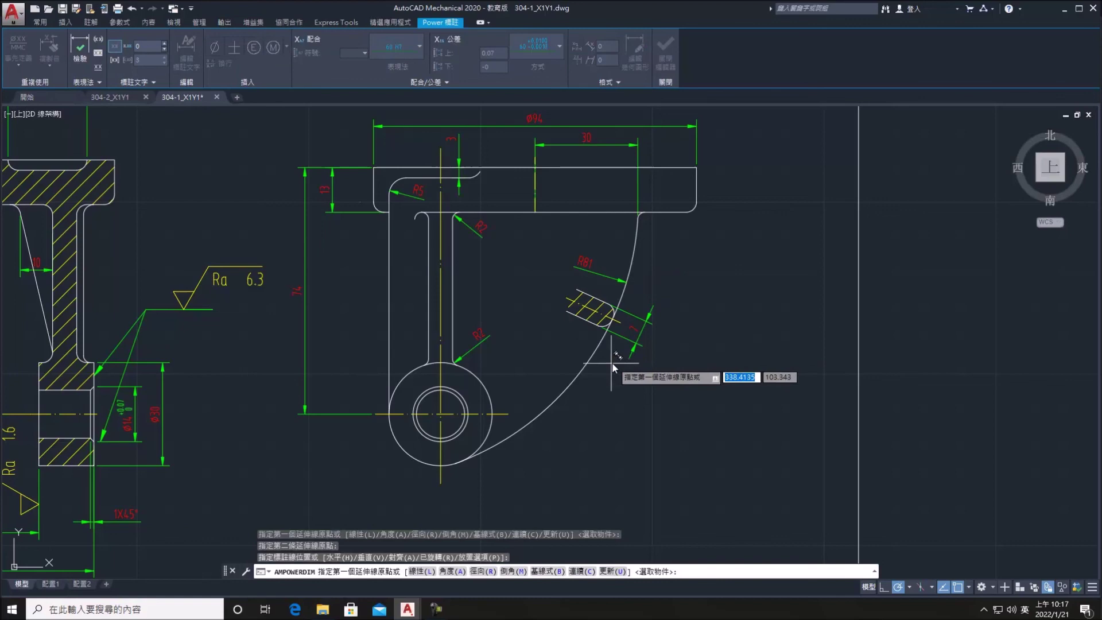
scroll(612, 363, down, 1)
scroll(550, 340, down, 1)
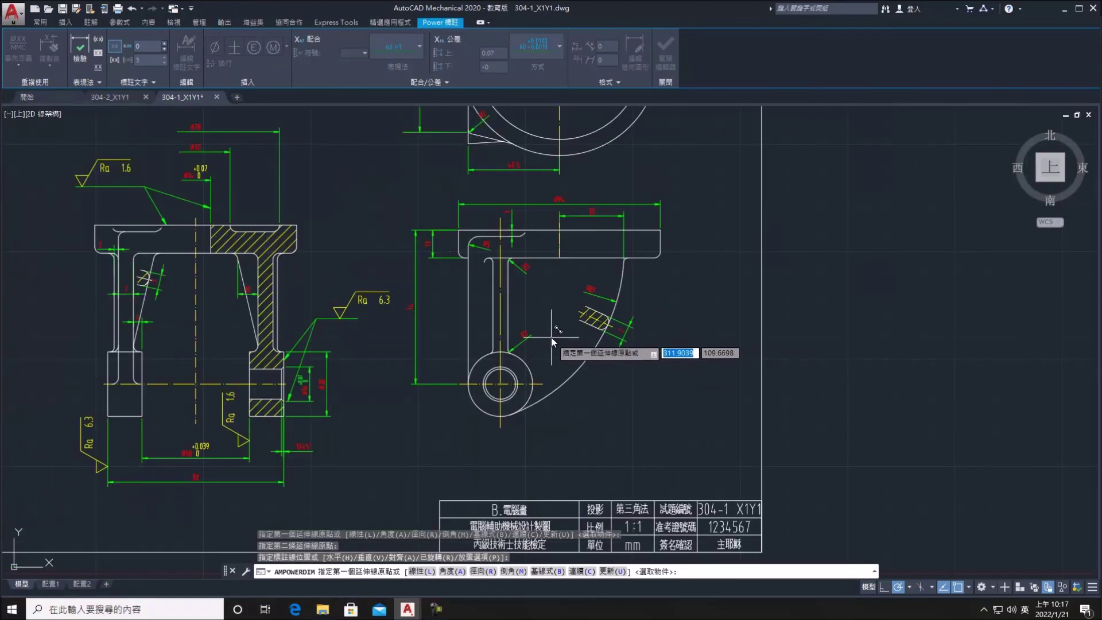
scroll(565, 323, down, 1)
scroll(583, 329, down, 1)
scroll(511, 313, up, 1)
scroll(511, 314, up, 3)
scroll(351, 111, up, 1)
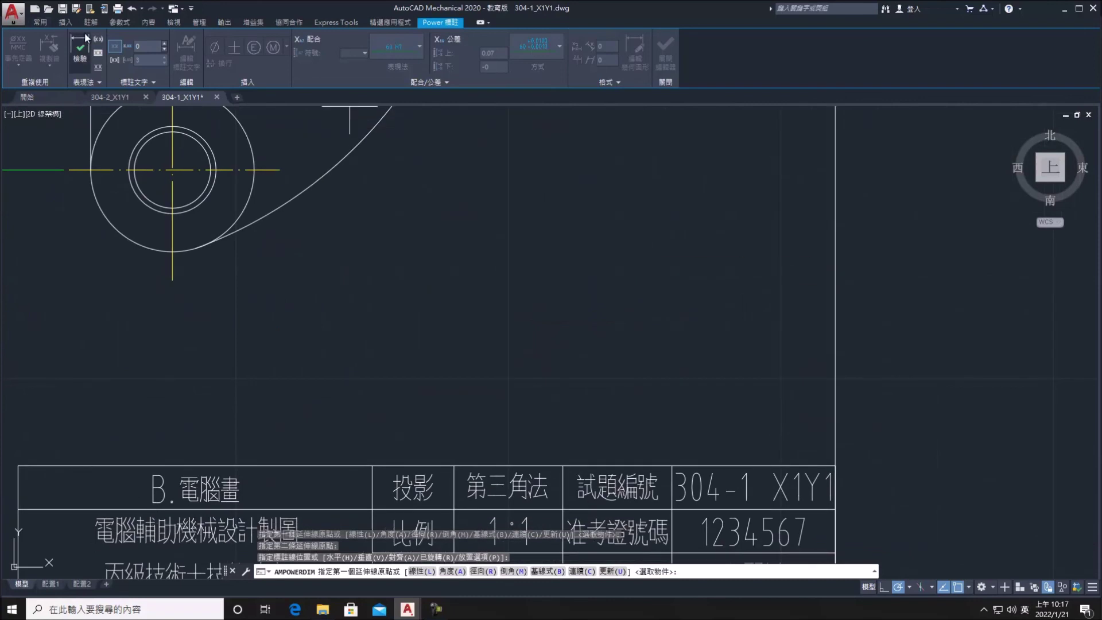
Place a surface-finish symbol above the title block, horizontal and without a leader
click(90, 21)
click(233, 40)
key(Escape)
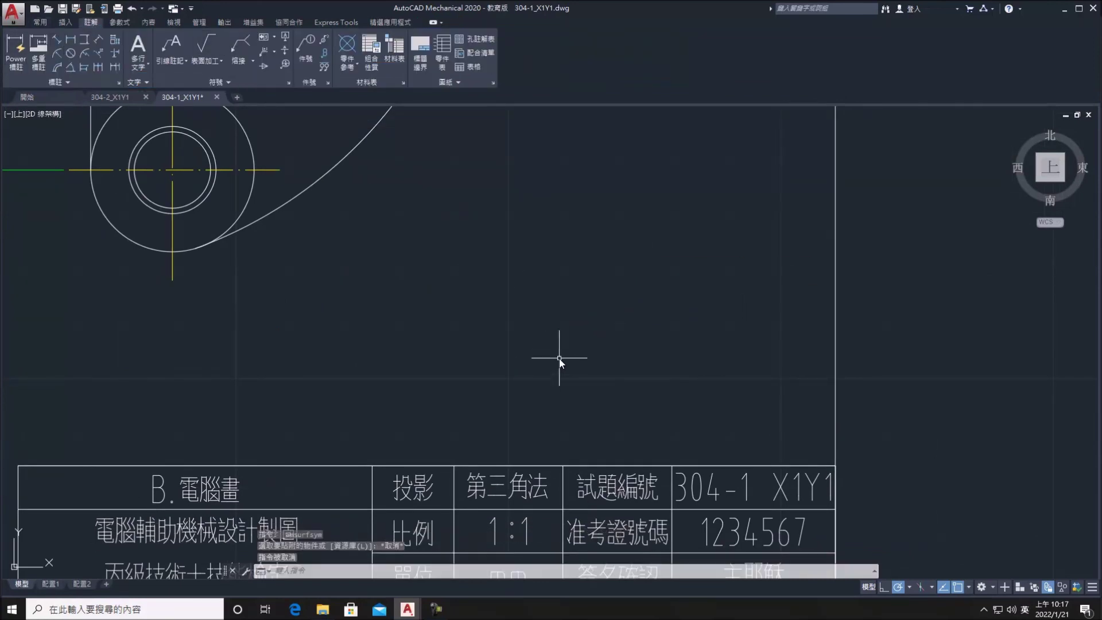
click(618, 327)
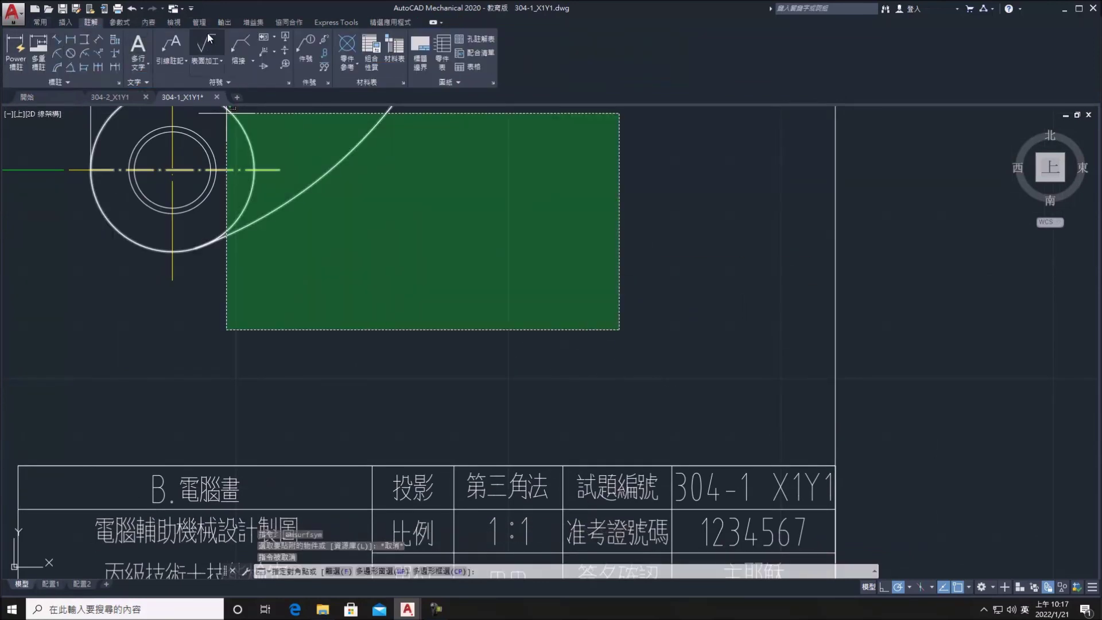
click(226, 172)
key(space)
click(638, 353)
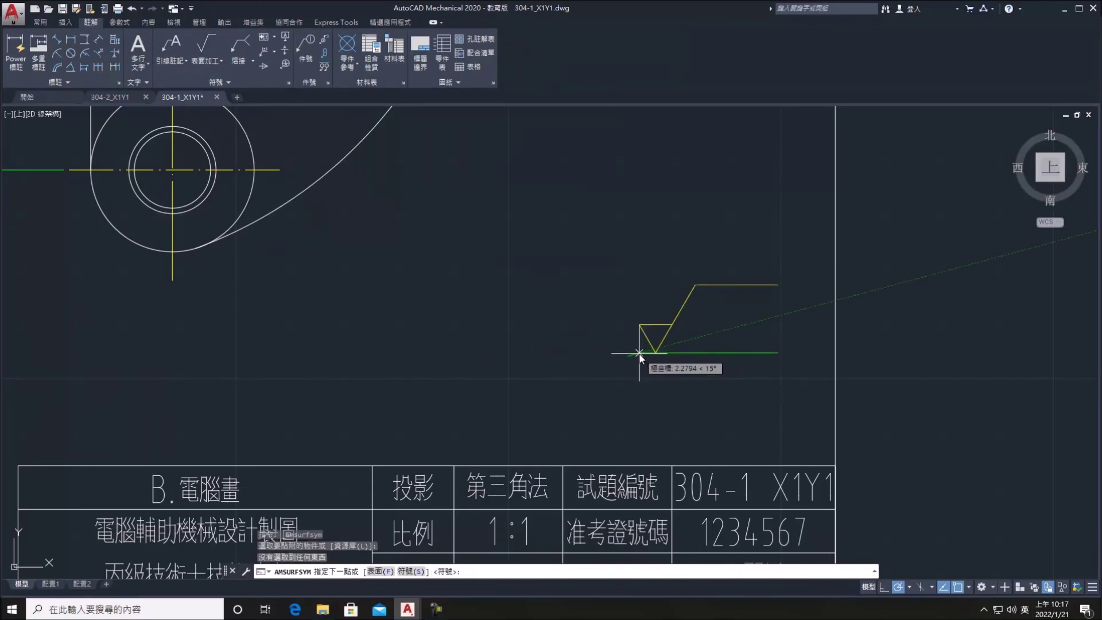
key(space)
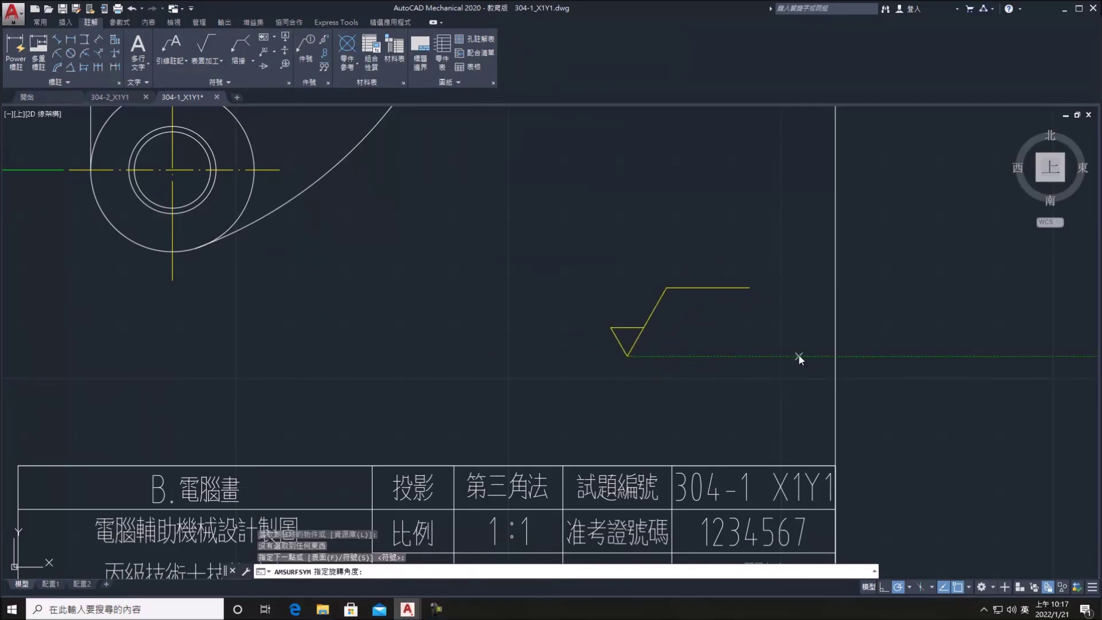
click(797, 353)
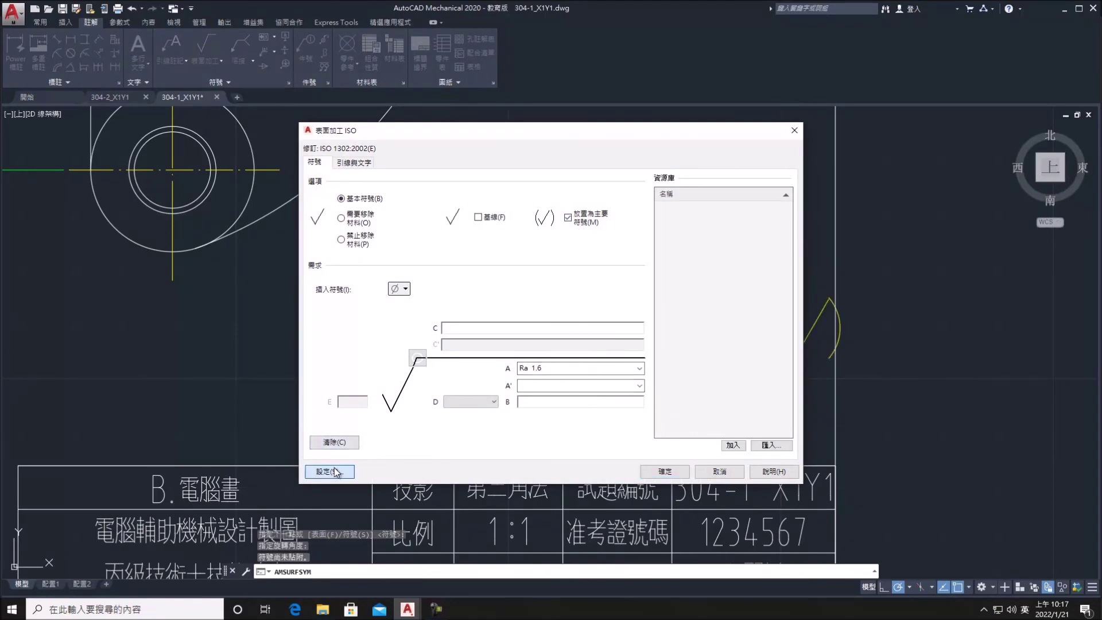
Set the symbol to Ra 50 with material removal prohibited and insert it
click(332, 471)
click(331, 579)
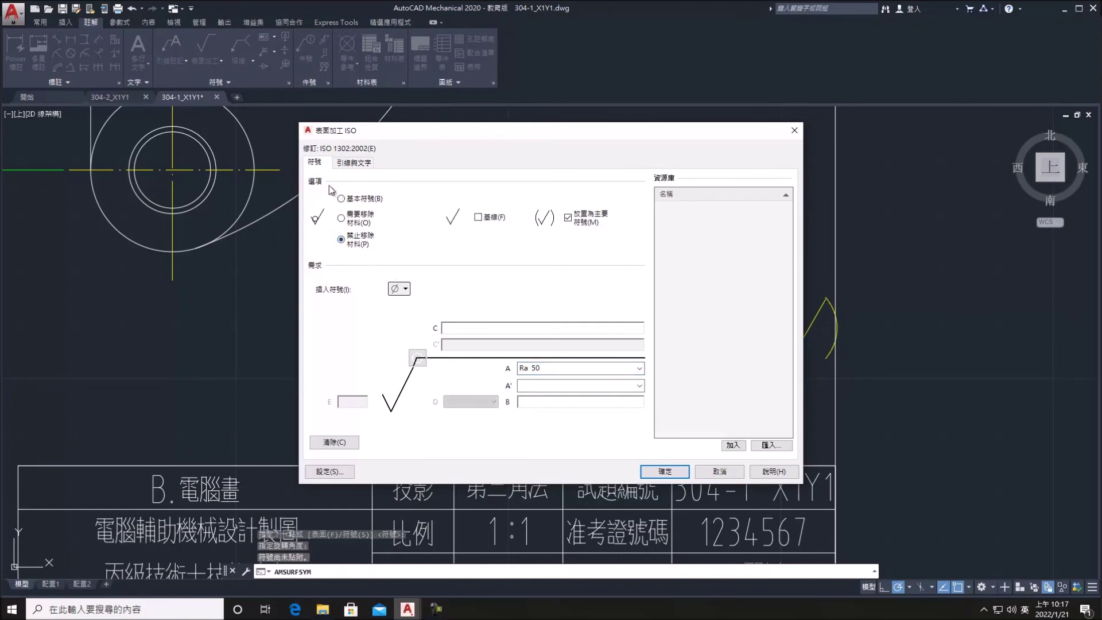
click(665, 471)
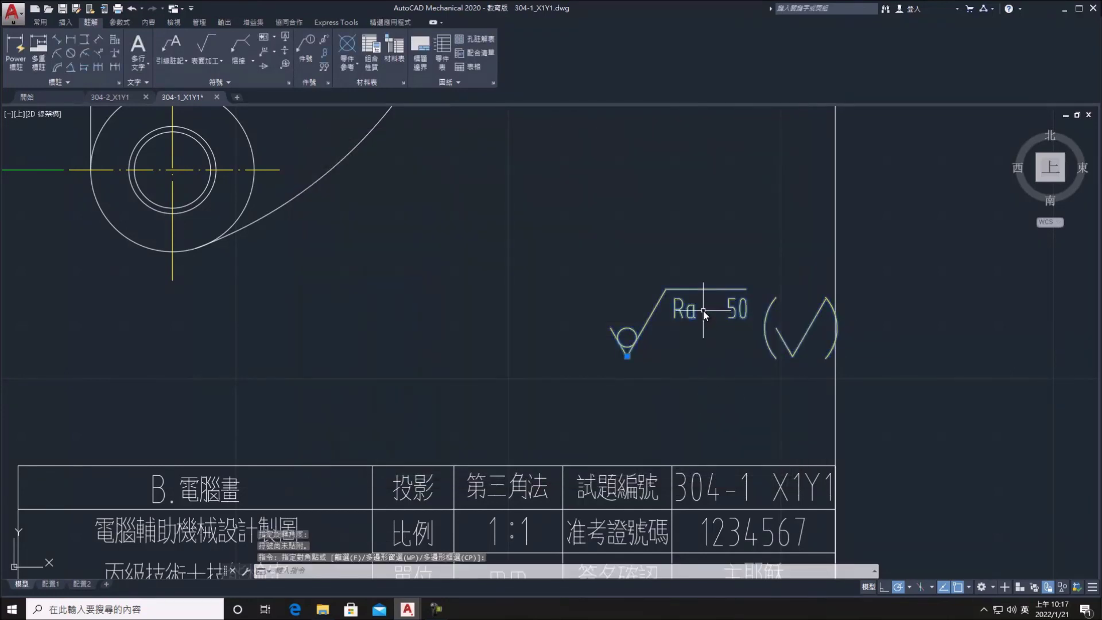
Move the Ra 50 symbol slightly further left and down
right_click(703, 311)
click(743, 326)
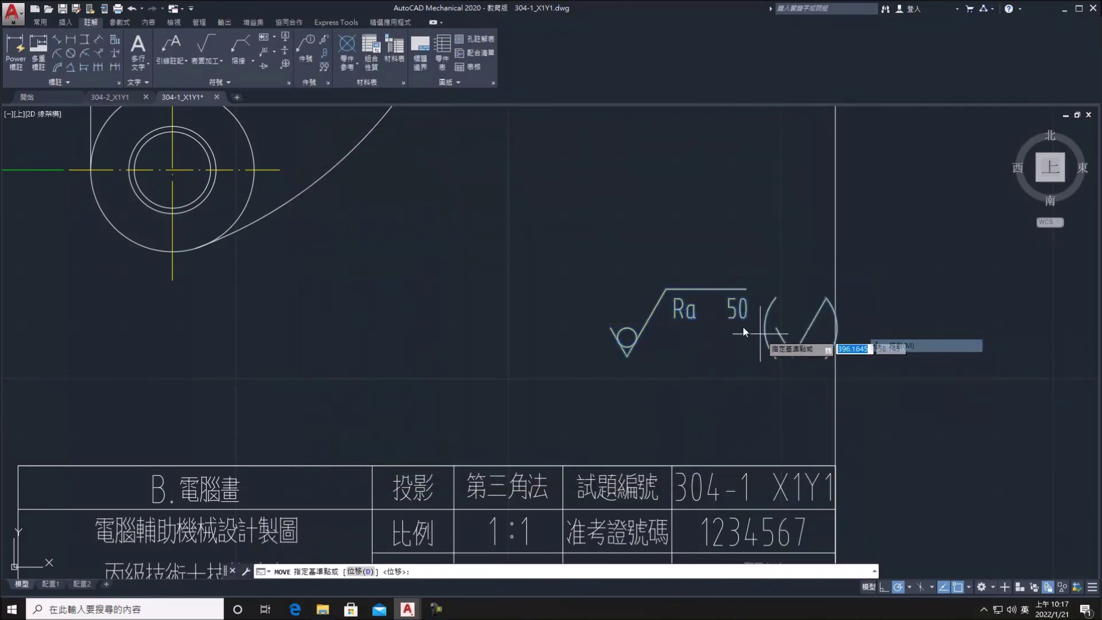
click(690, 344)
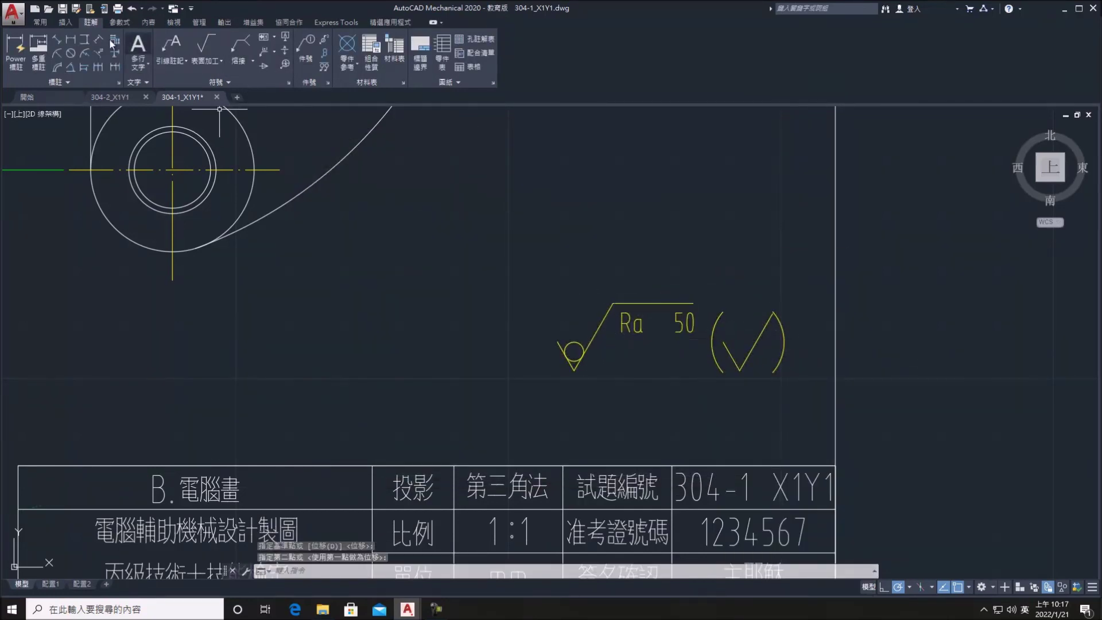
click(137, 49)
middle_drag(450, 339, 442, 305)
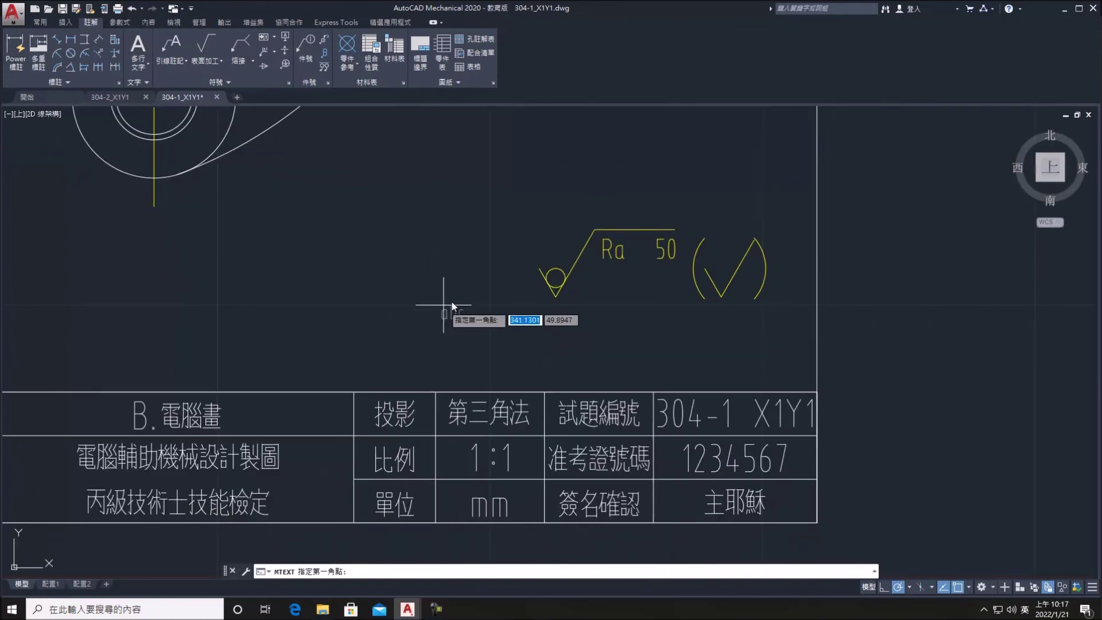
Draw a multiline text box below the Ra 50 symbol with text height 5
click(539, 308)
click(806, 381)
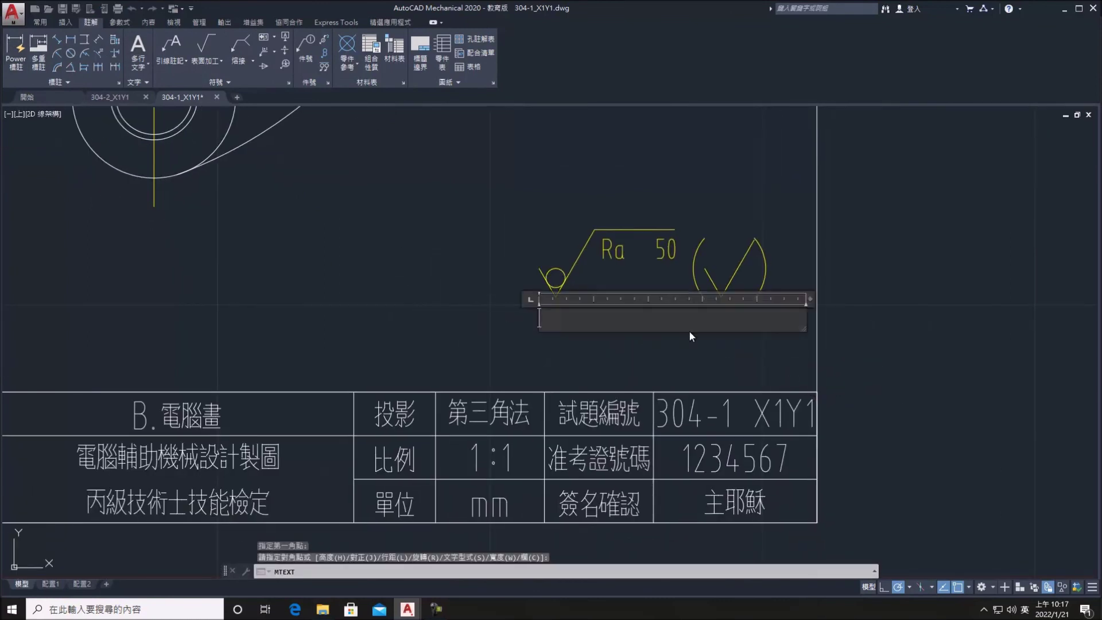
click(69, 46)
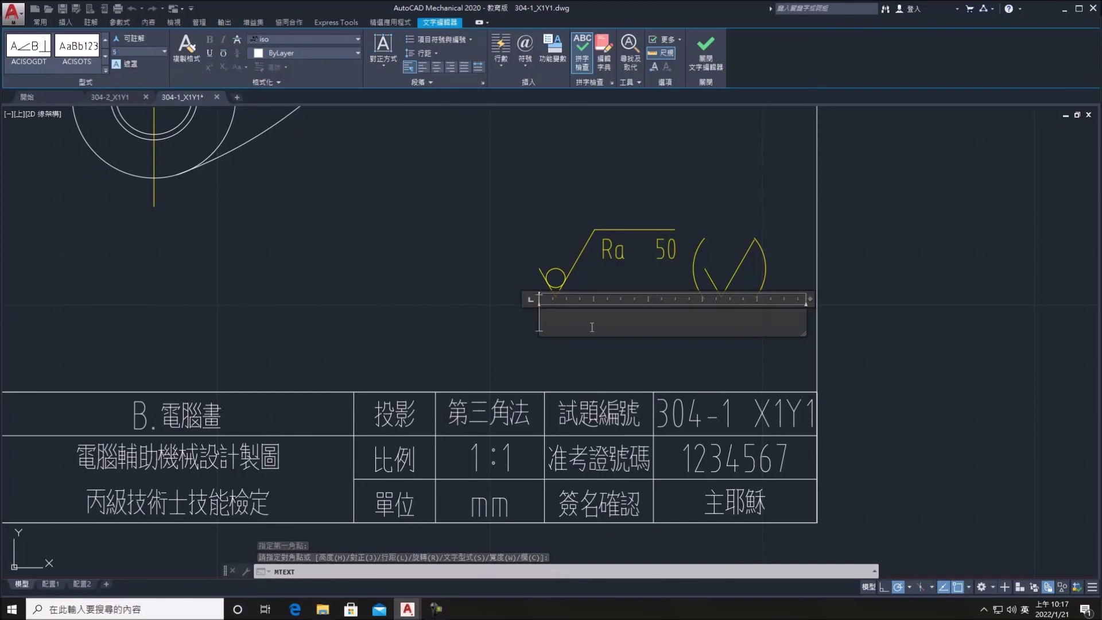
Type the note 未標註之圓角為R3 using the Chinese phonetic input
key(shift)
text(ㄓㄨㄟ)
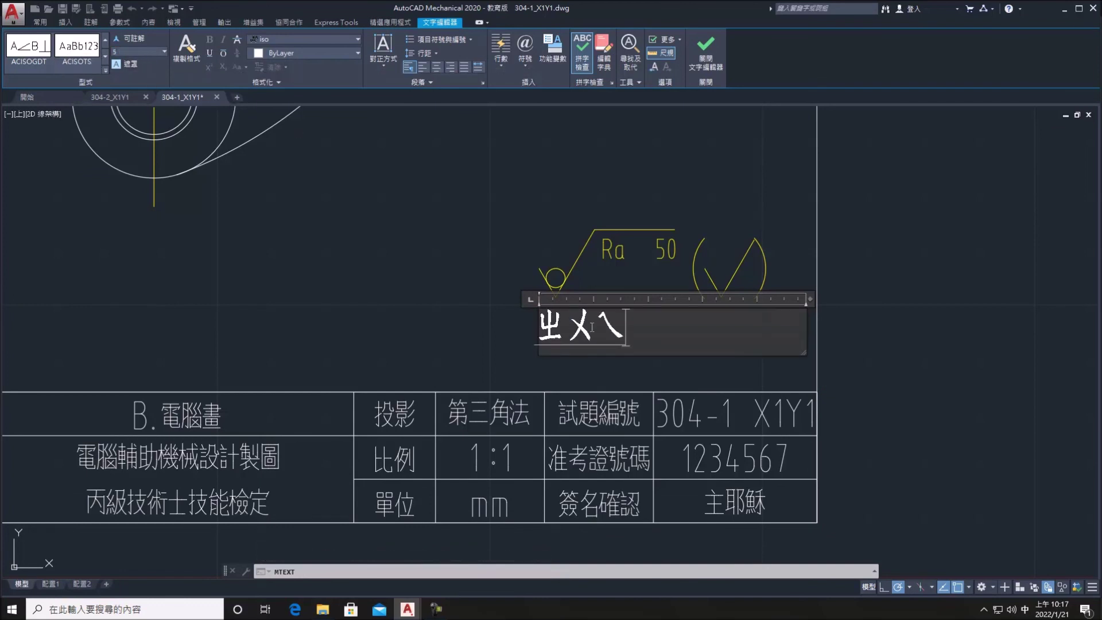
key(BackSpace)
key(BackSpace)
key(BackSpace)
text(為ㄅㄧㄠ)
key(space)
text(ㄓㄨˋ)
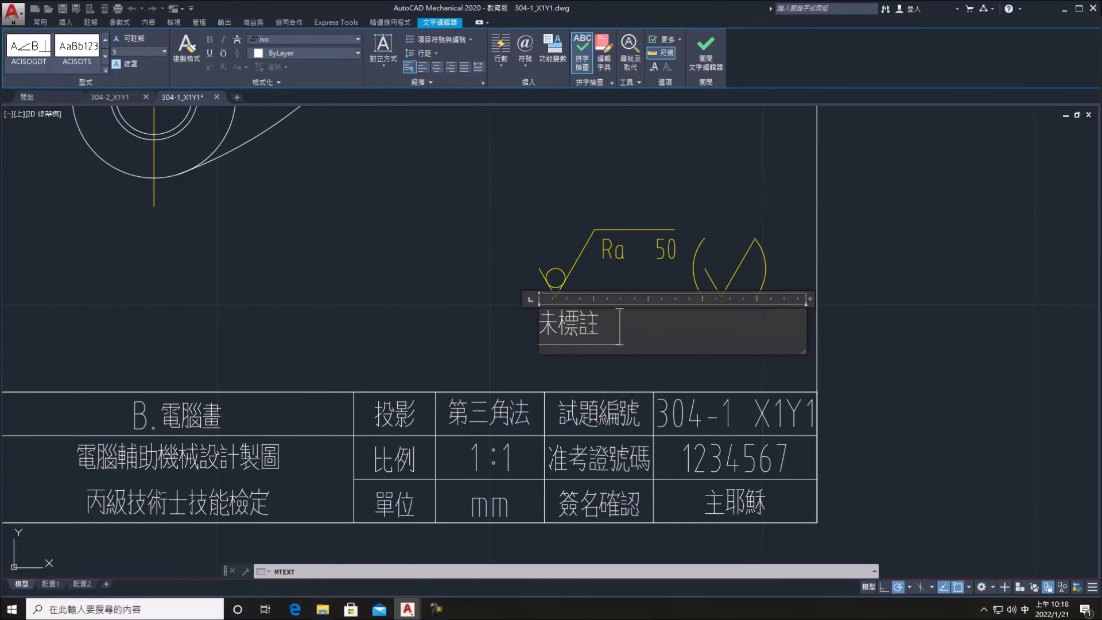
text(之ㄩㄢˊㄐㄧㄠˇ)
key(Left)
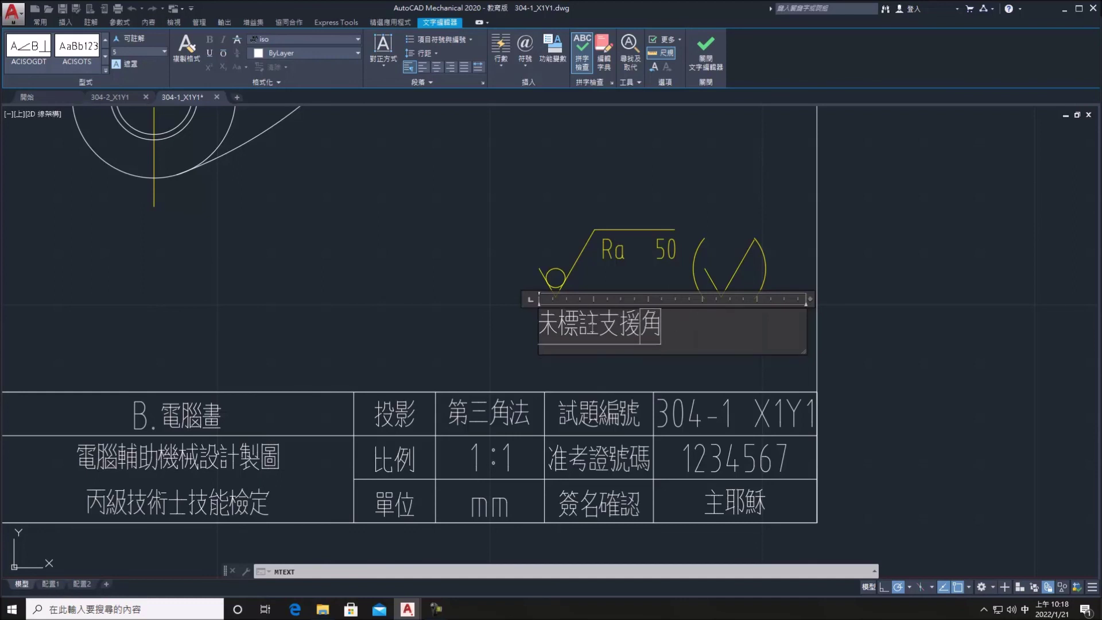
key(Down)
key(Down)
key(Down)
key(Down)
key(Up)
key(Up)
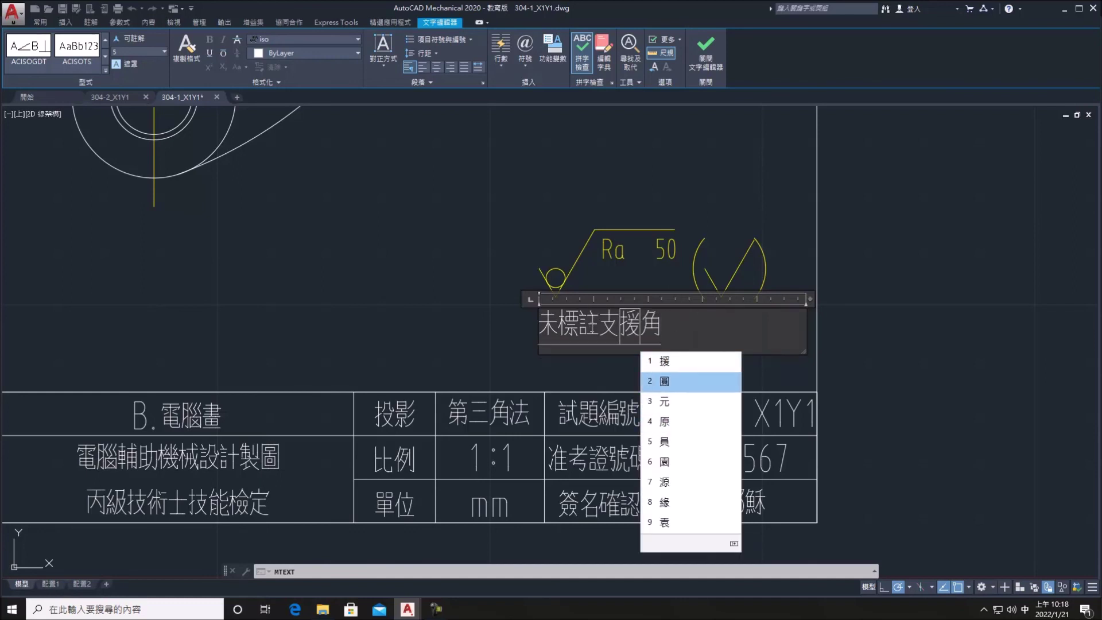
key(Return)
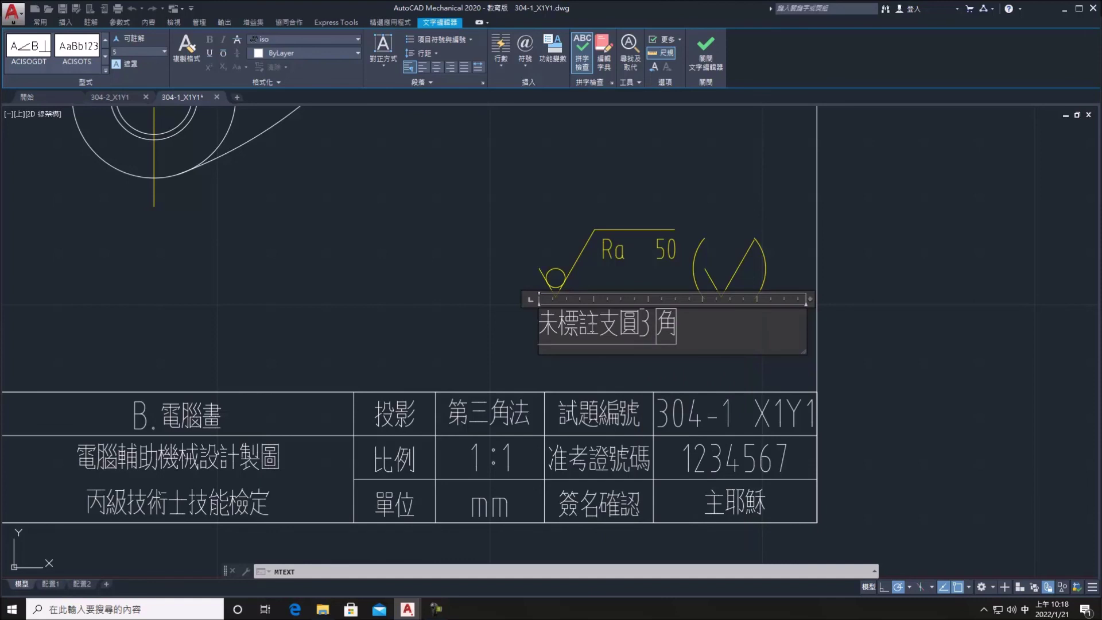
text(為R)
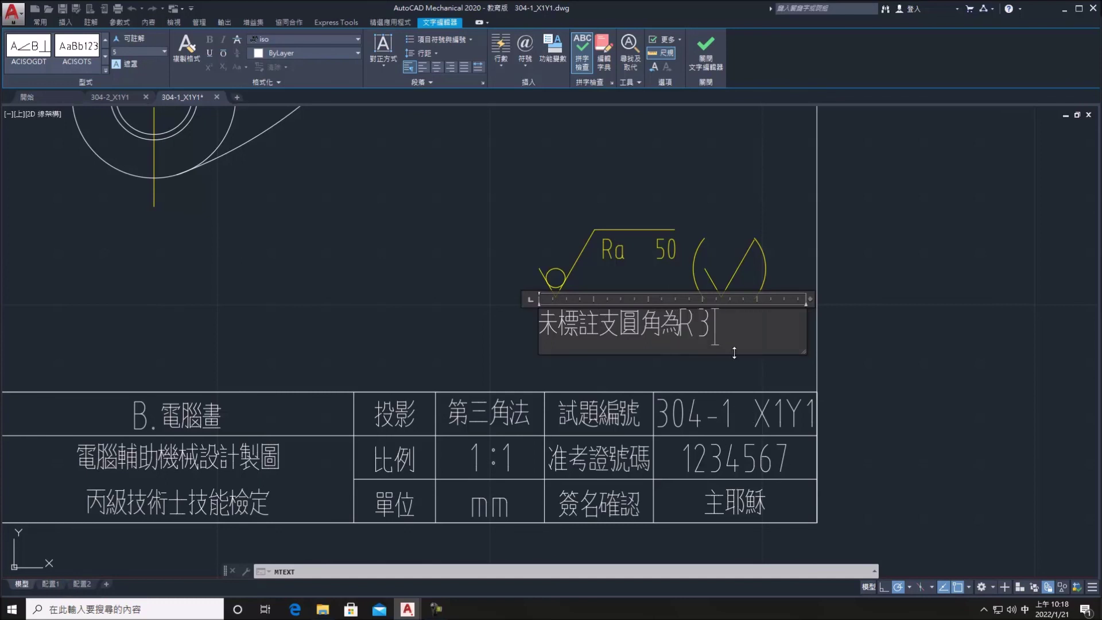
Finish the fillet note and move it just under the Ra 50 symbol
click(705, 46)
click(763, 344)
click(637, 327)
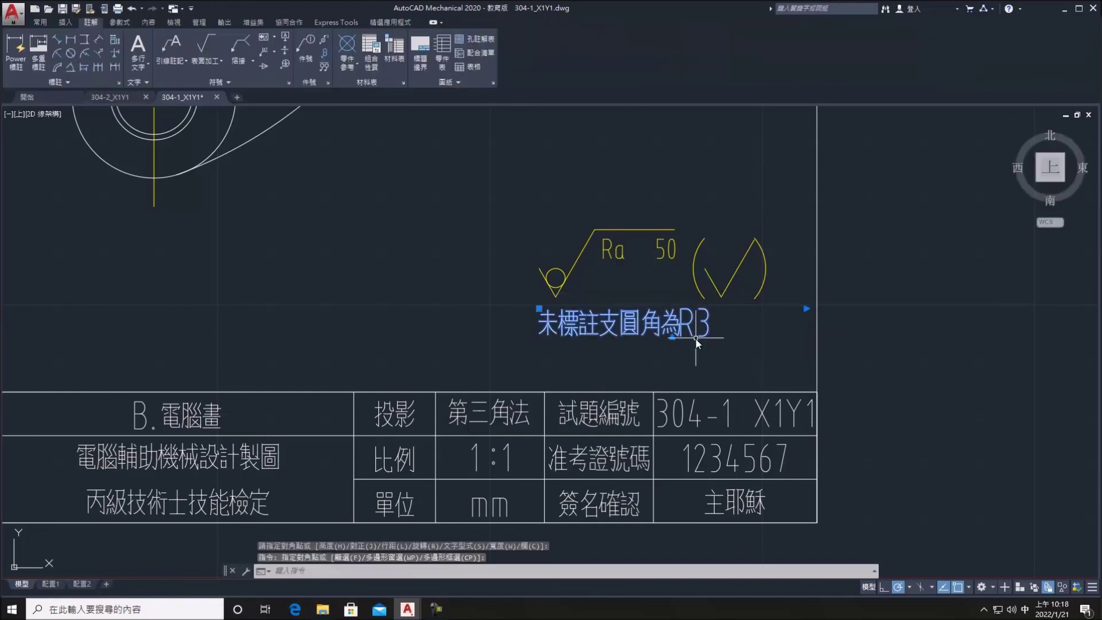
right_click(697, 330)
click(887, 133)
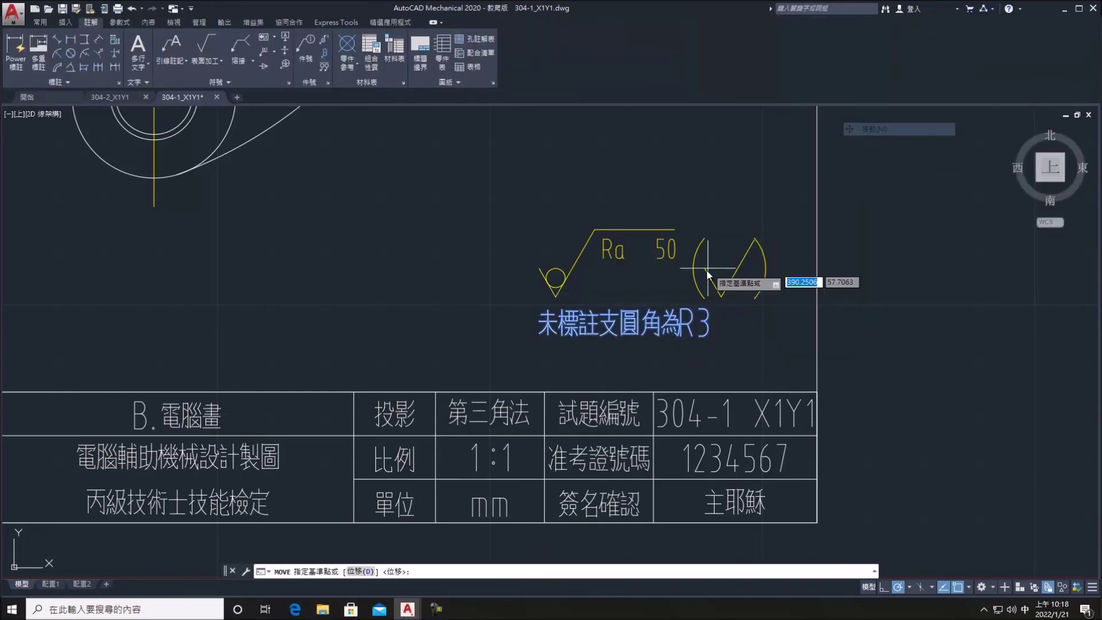
click(637, 323)
click(678, 343)
key(Escape)
scroll(708, 308, down, 5)
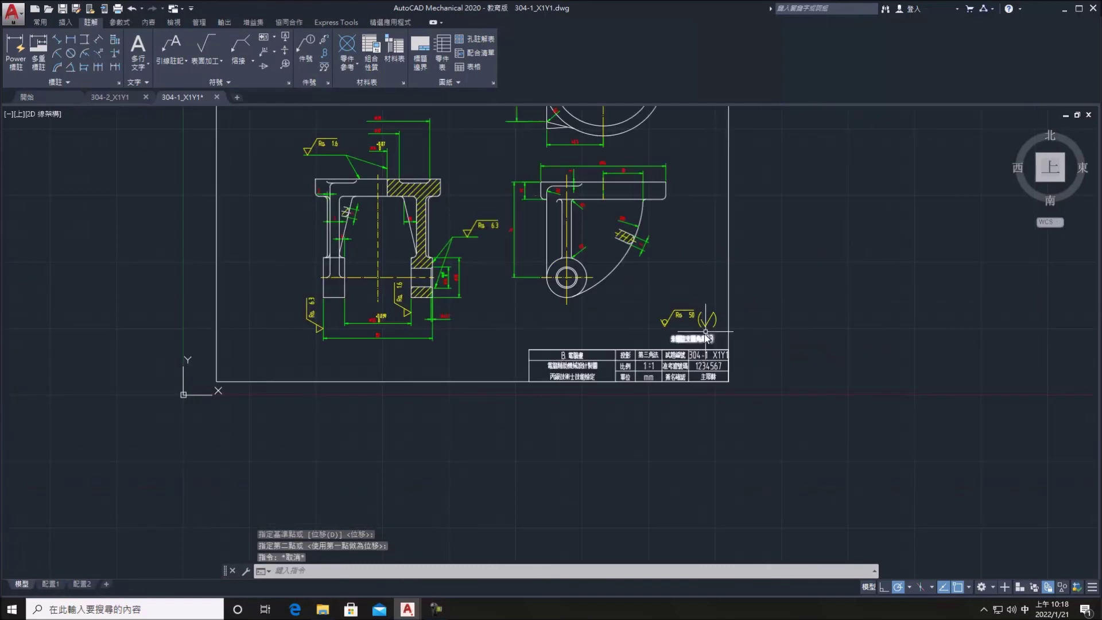
Open an empty multiline text box near the sheet's upper left, text height 5
middle_drag(708, 309, 720, 452)
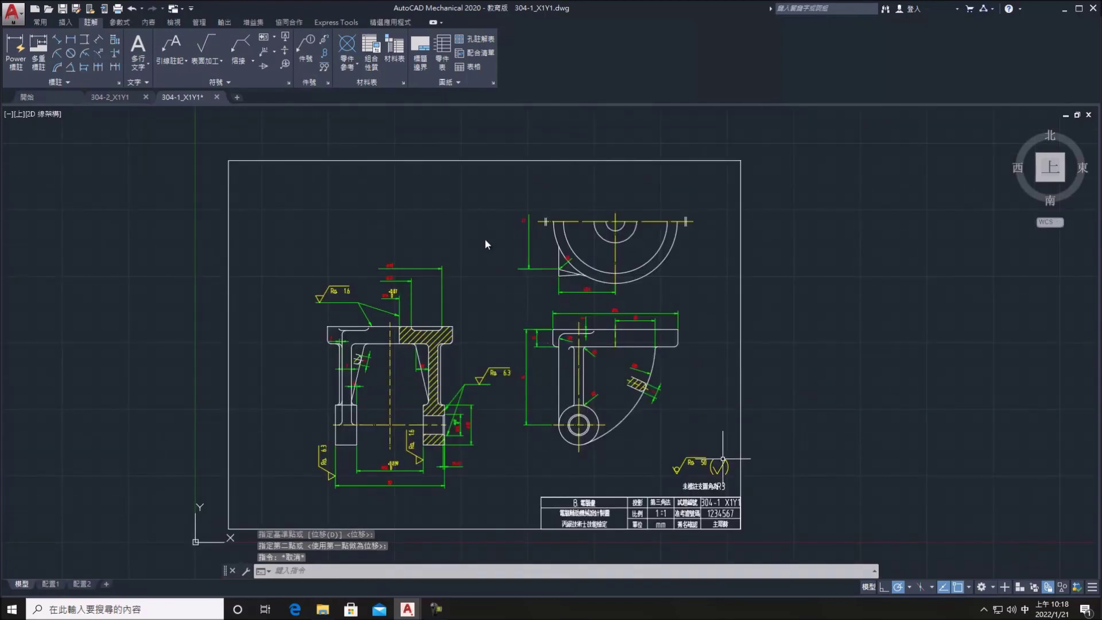
key(t)
key(space)
click(258, 116)
key(Escape)
click(140, 36)
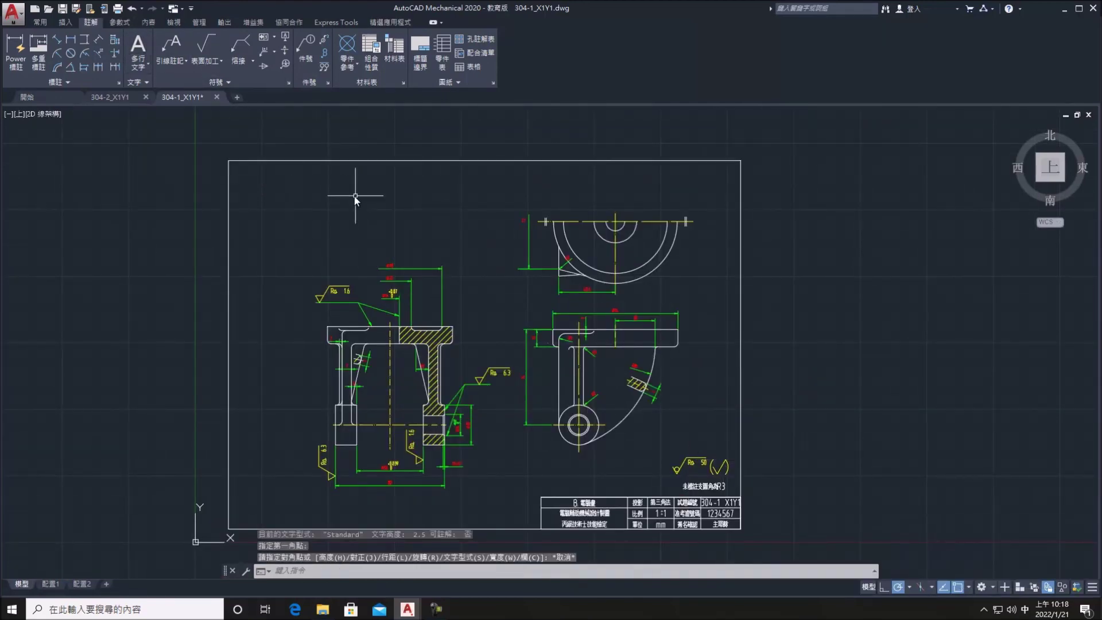
click(448, 207)
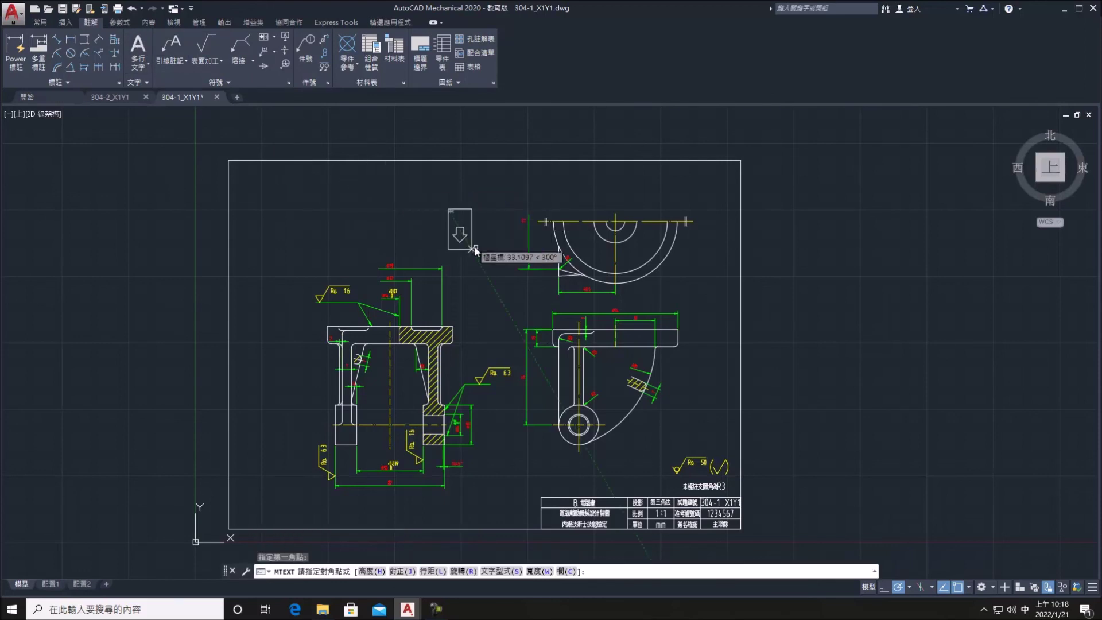
click(483, 262)
click(99, 52)
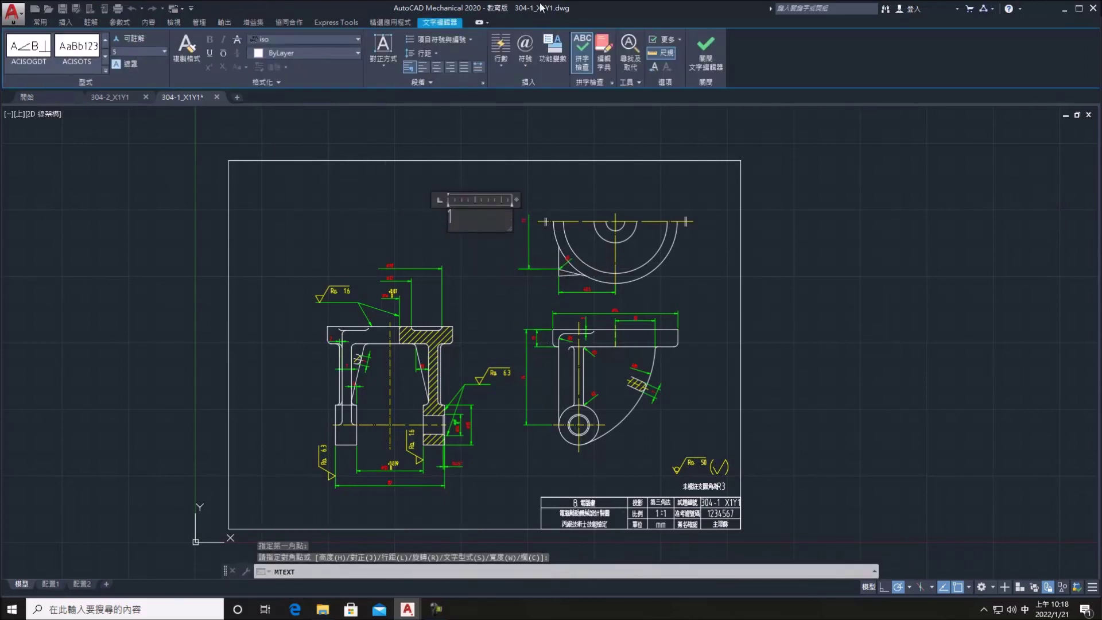